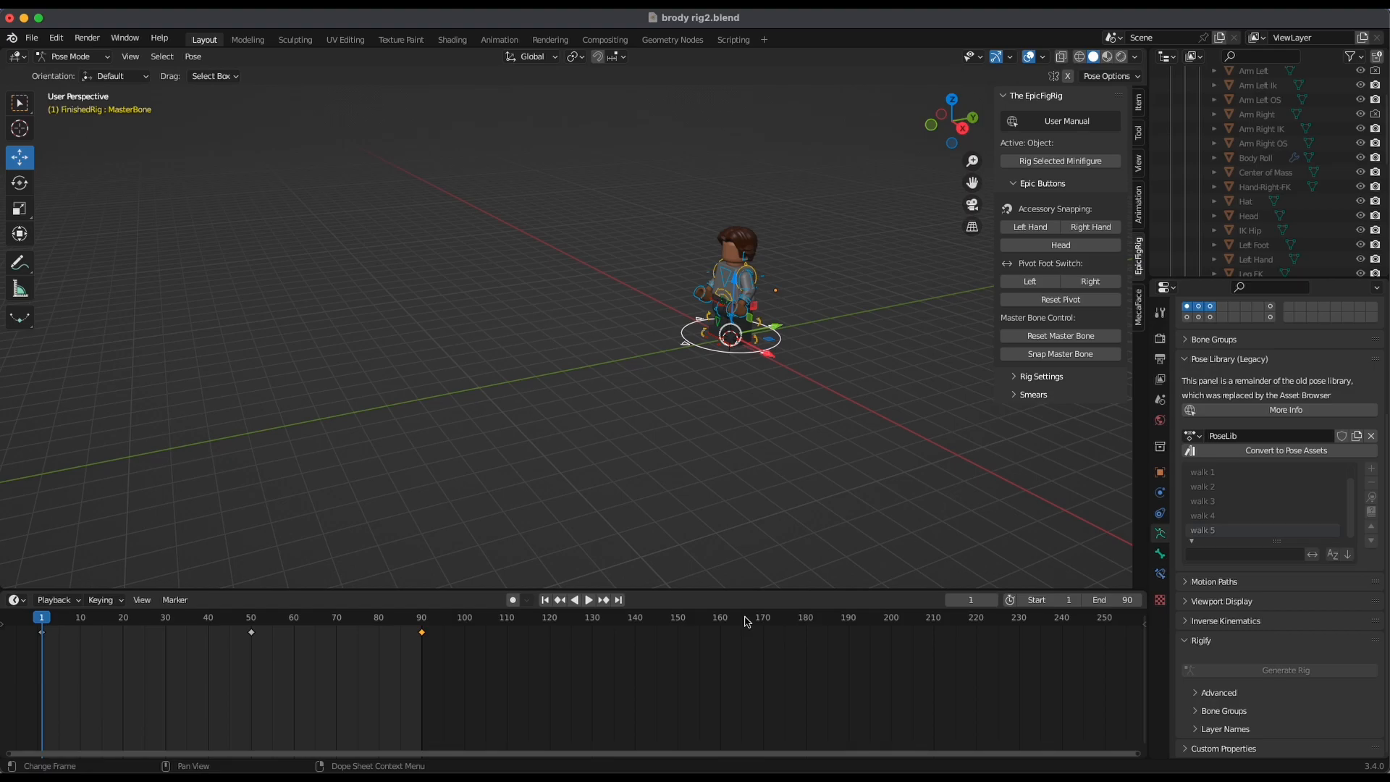
# Play the rigged minifigure's animation
pyautogui.press('space')
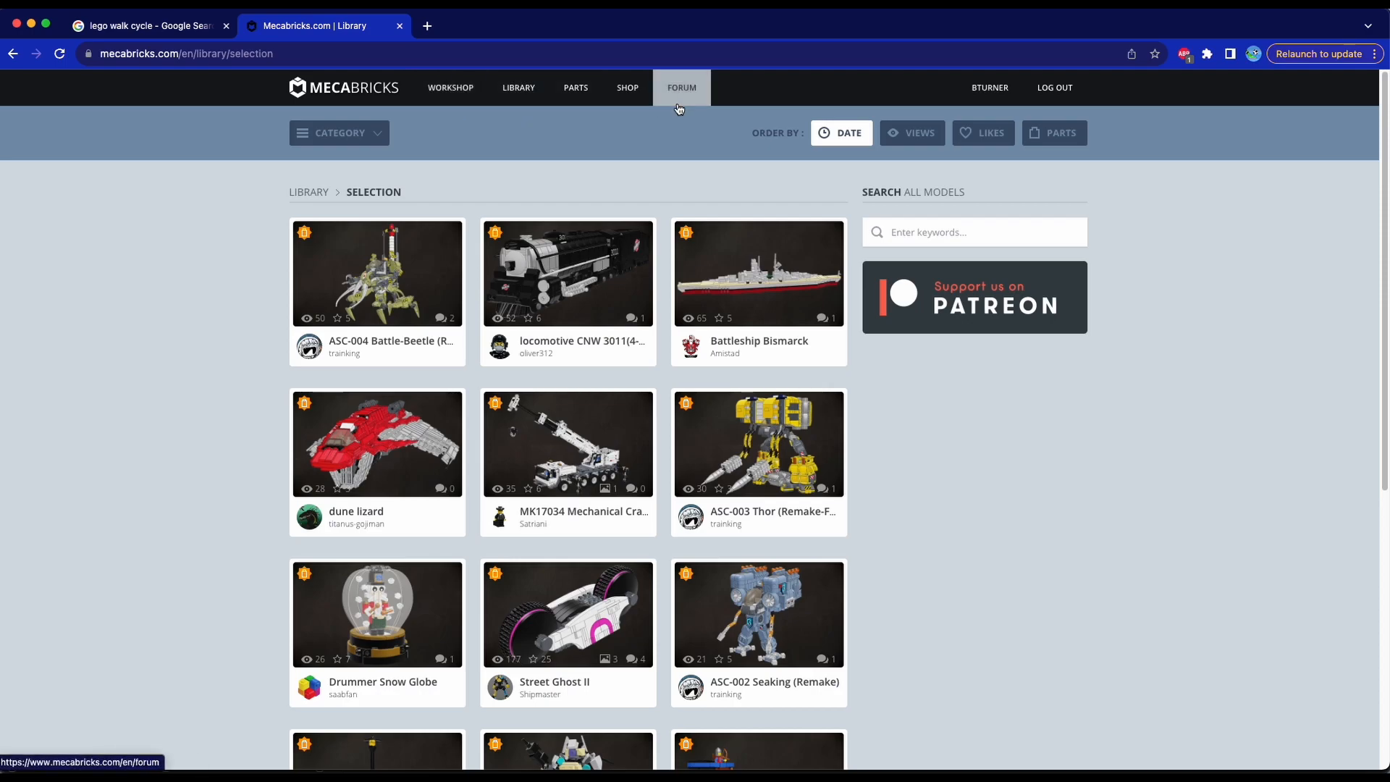
# Add the free Blender Lite add-on from the Mecabricks shop to the cart
pyautogui.click(631, 94)
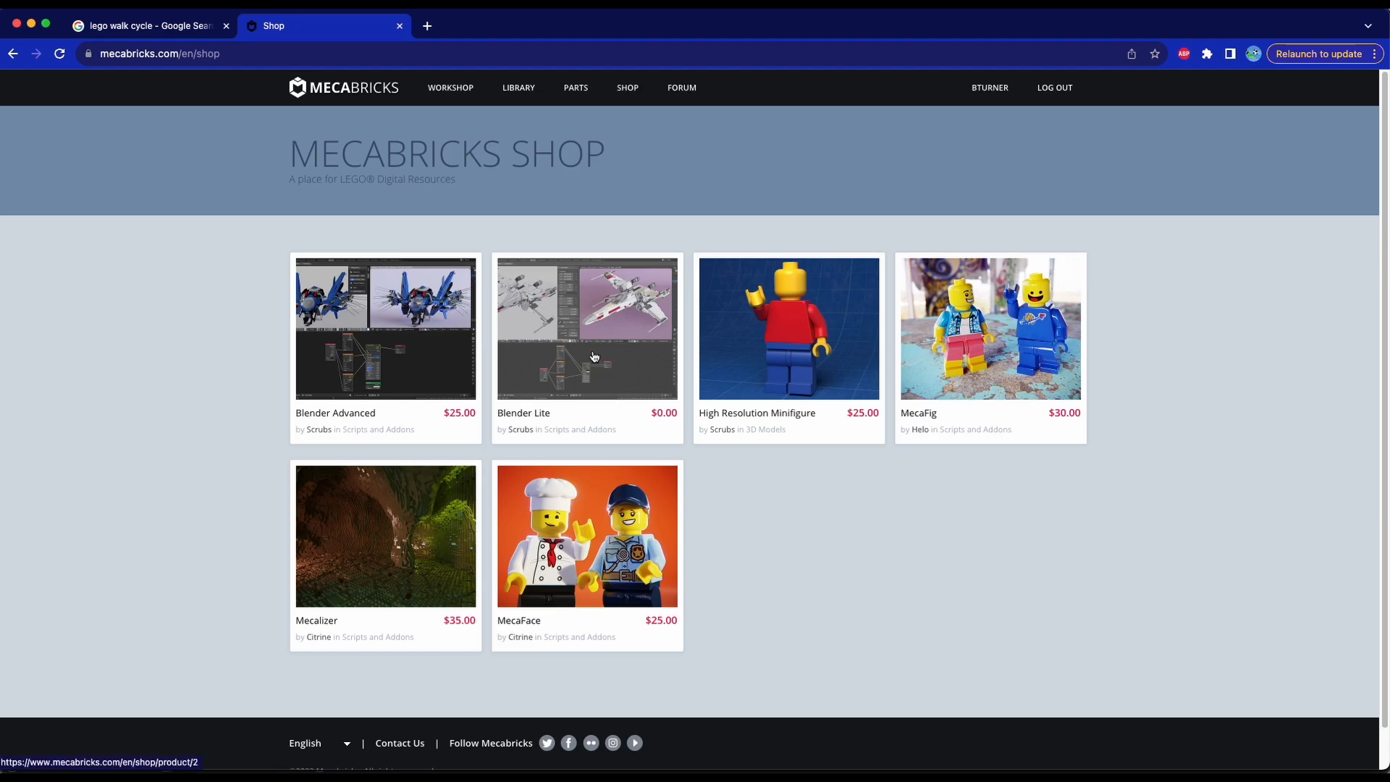
pyautogui.click(589, 344)
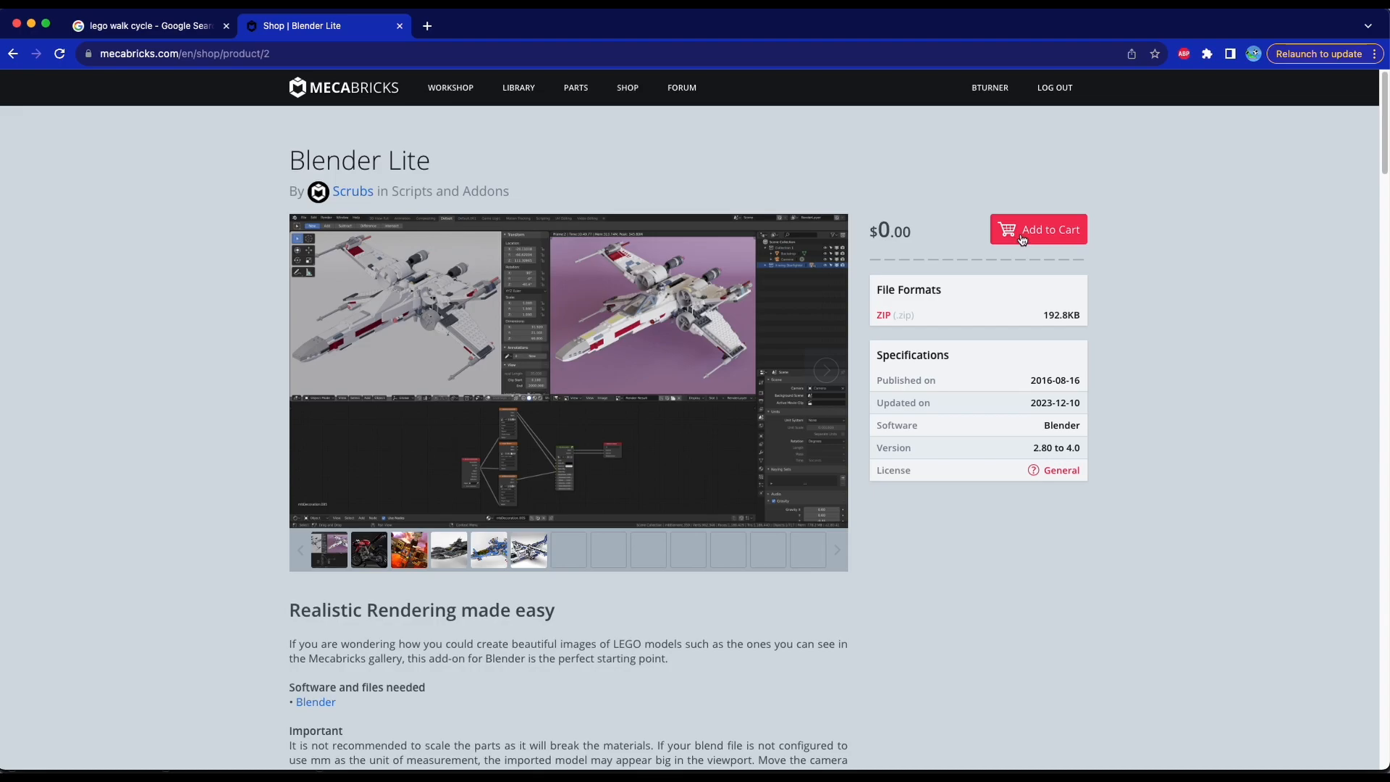
pyautogui.click(1031, 235)
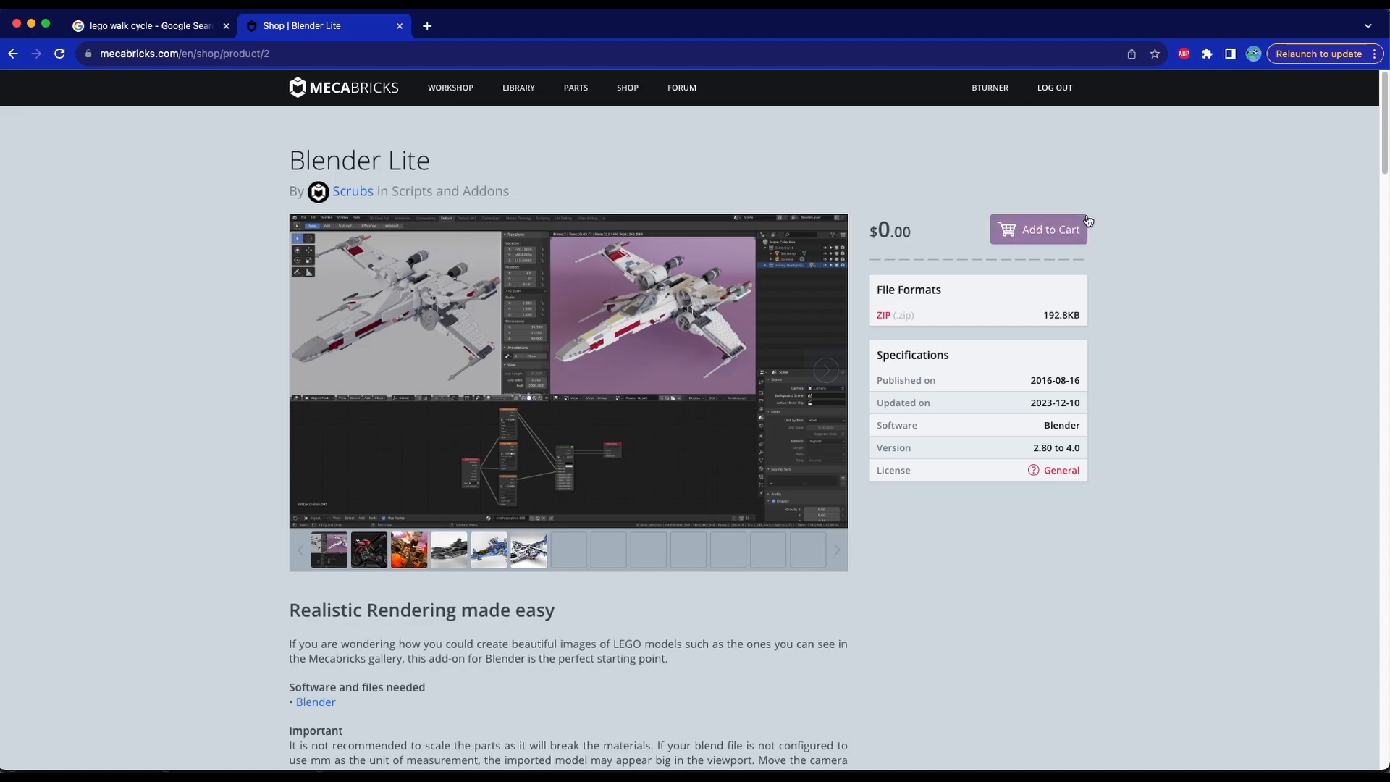
# Download the Blender Lite zip from the account's purchases
pyautogui.click(996, 92)
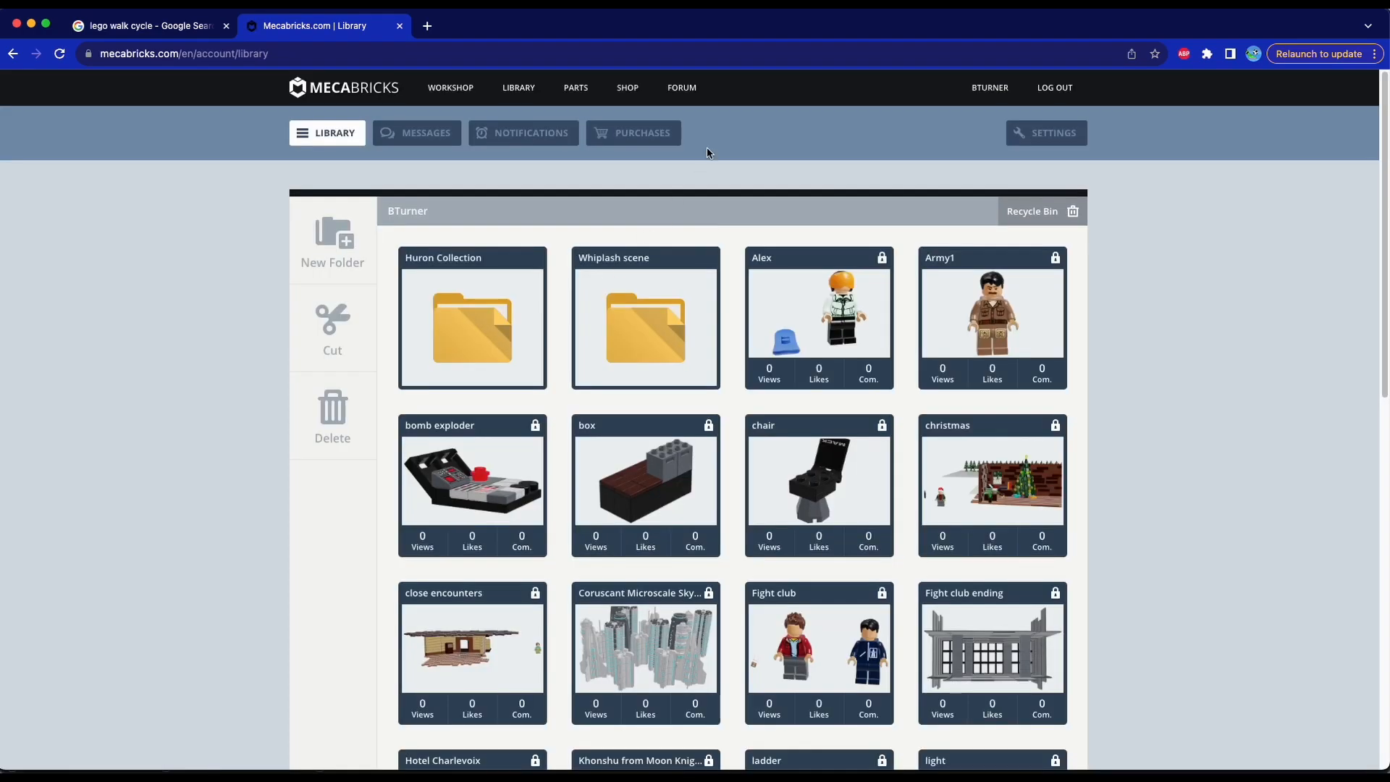
pyautogui.click(635, 137)
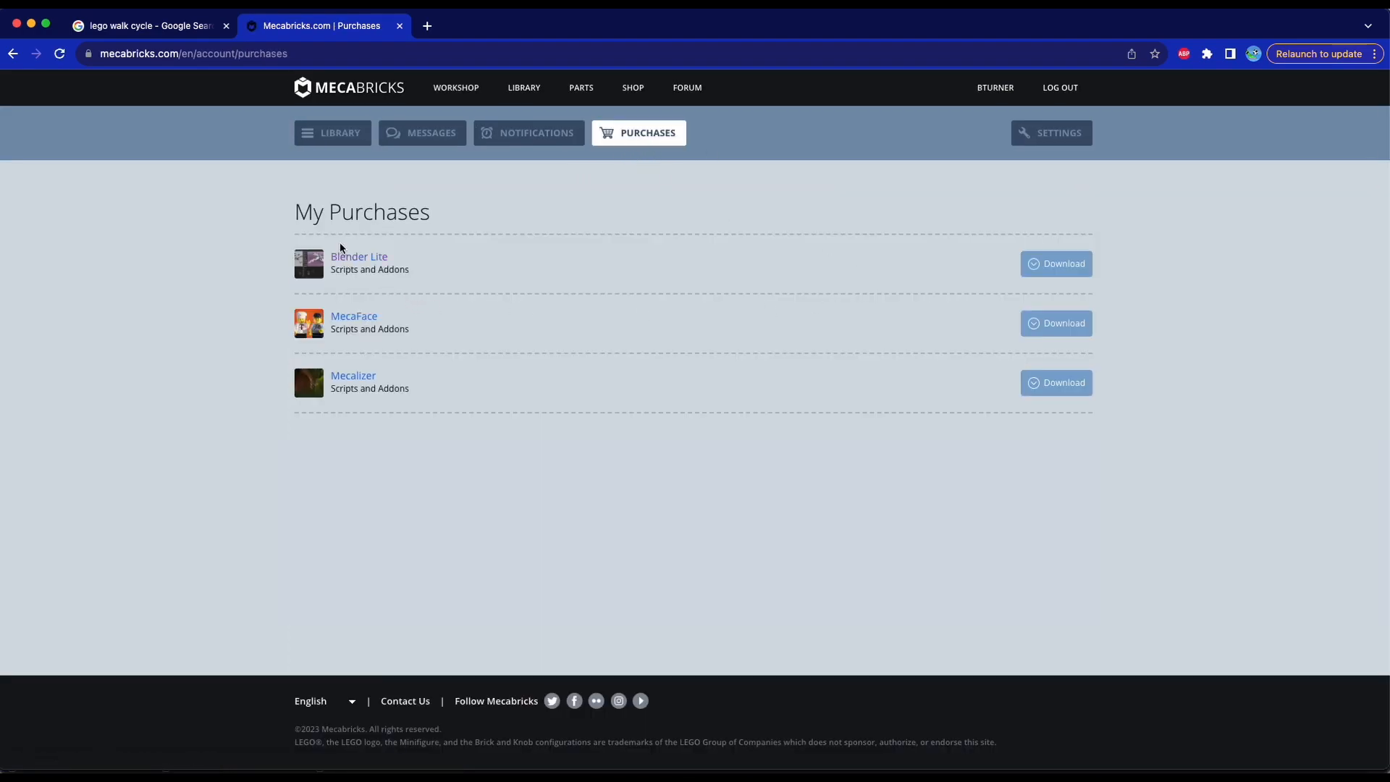
pyautogui.click(1055, 269)
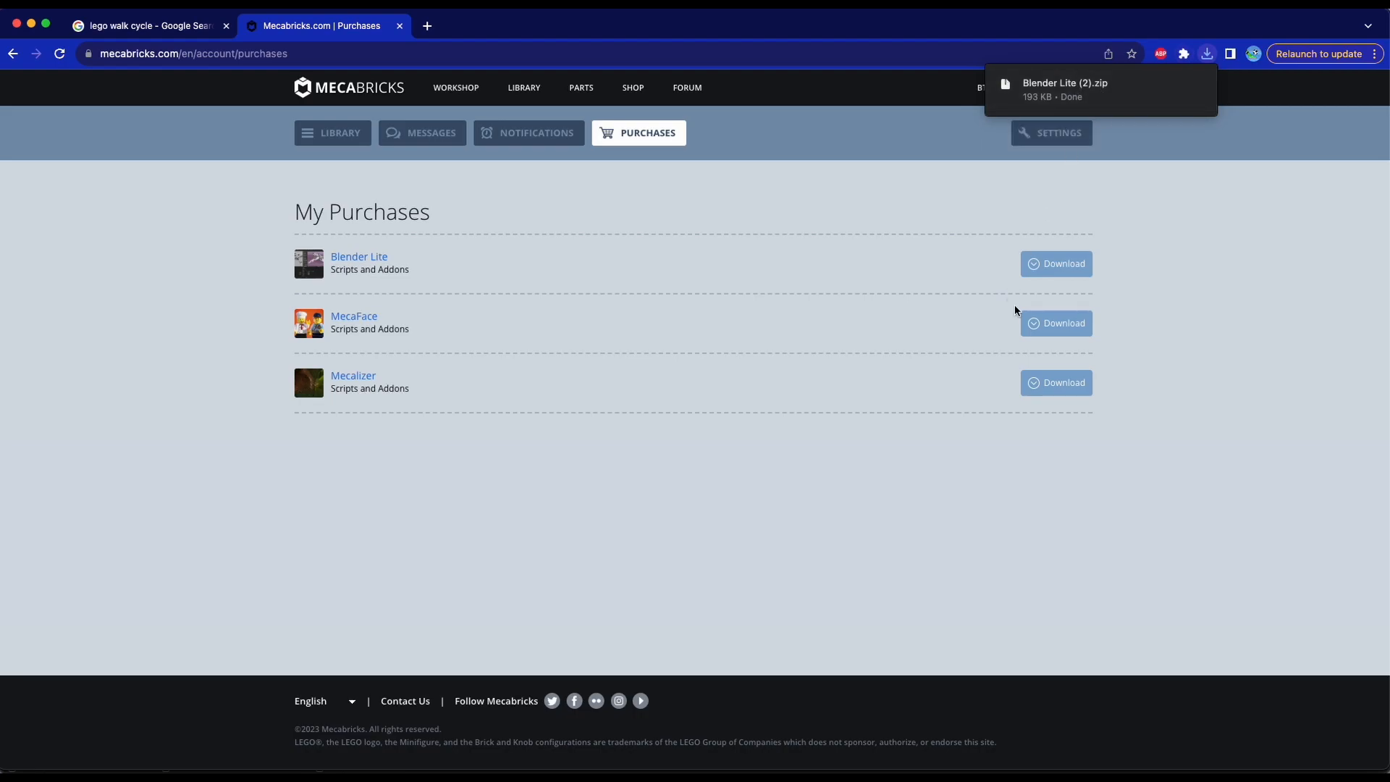
# Switch to Blender and delete the default objects from the scene
pyautogui.moveTo(174, 769)
pyautogui.press('x')
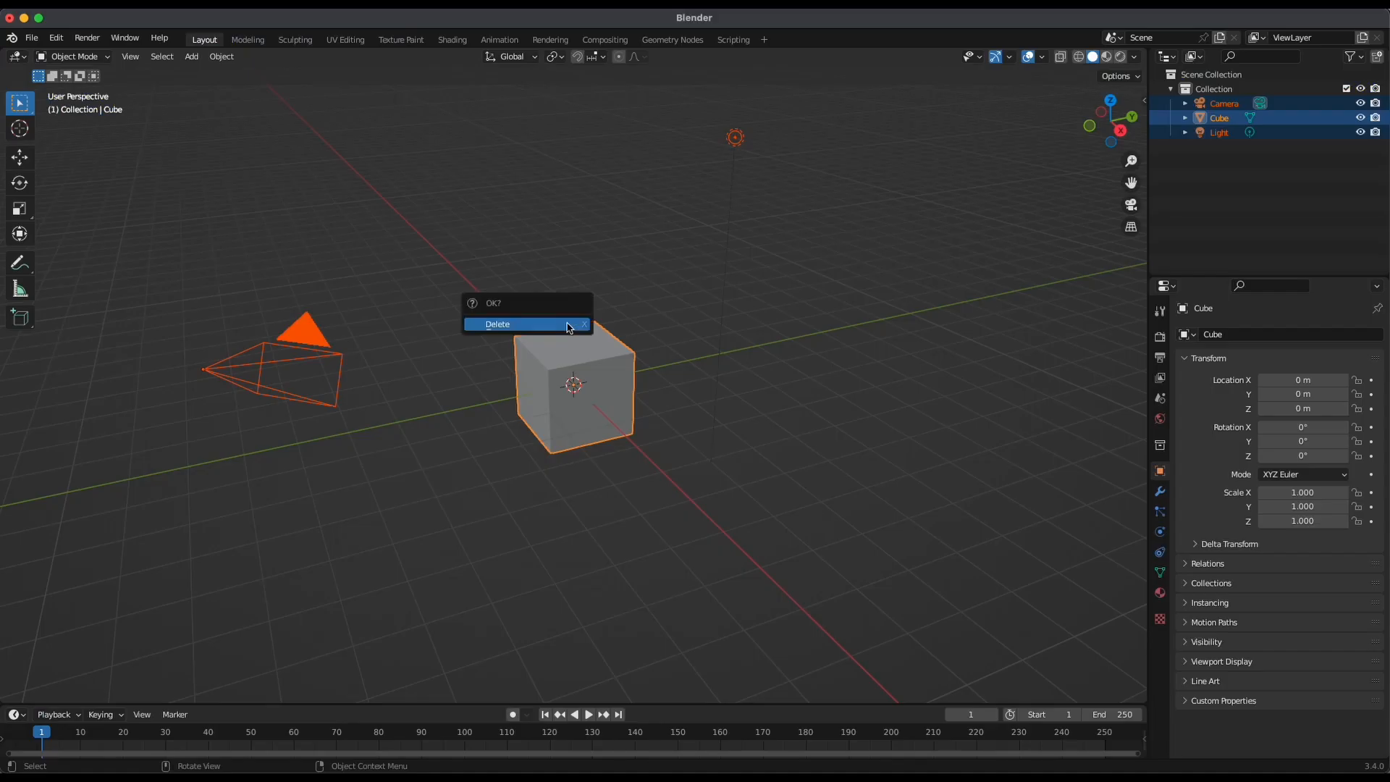
pyautogui.click(507, 322)
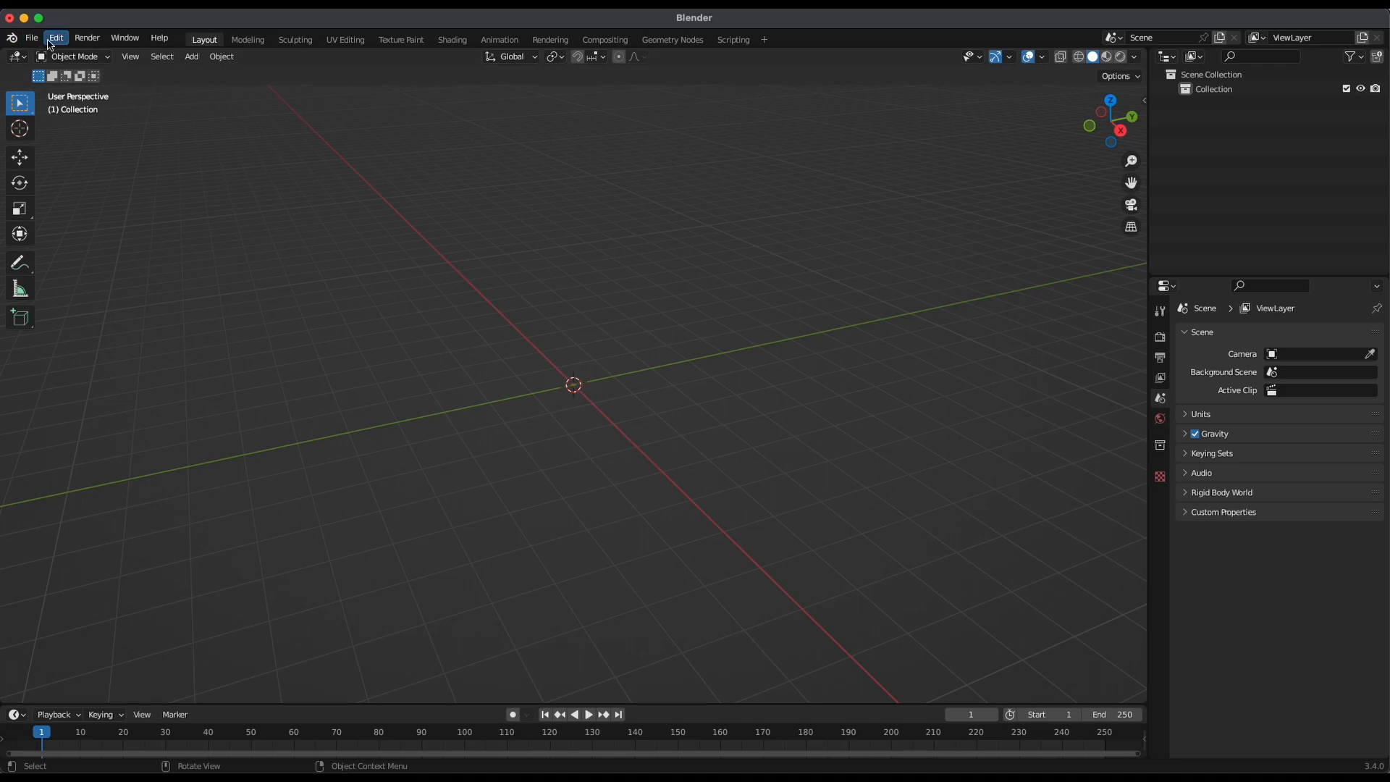
# Open the add-on preferences and look through the Downloads folder in the add-on installer without installing anything
pyautogui.click(50, 42)
pyautogui.click(103, 246)
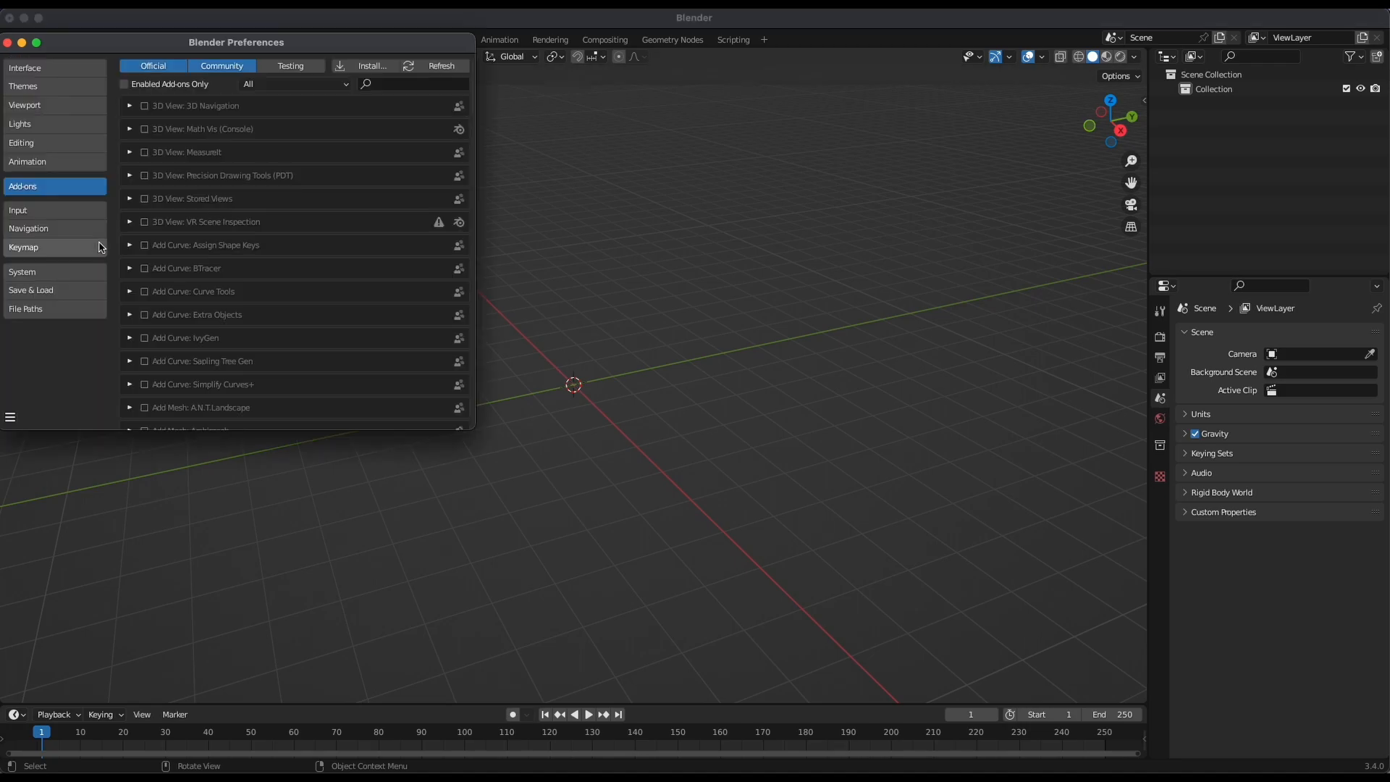
pyautogui.click(366, 66)
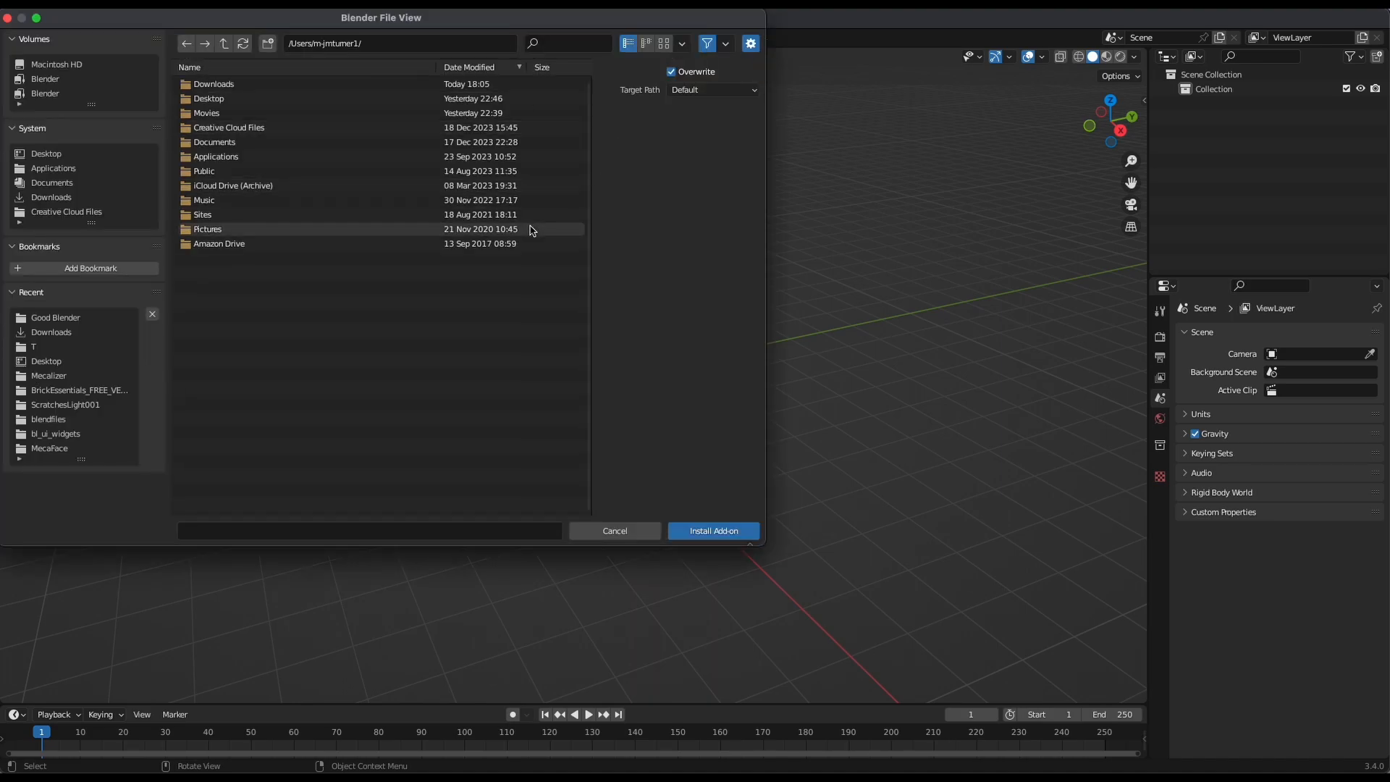
pyautogui.click(78, 334)
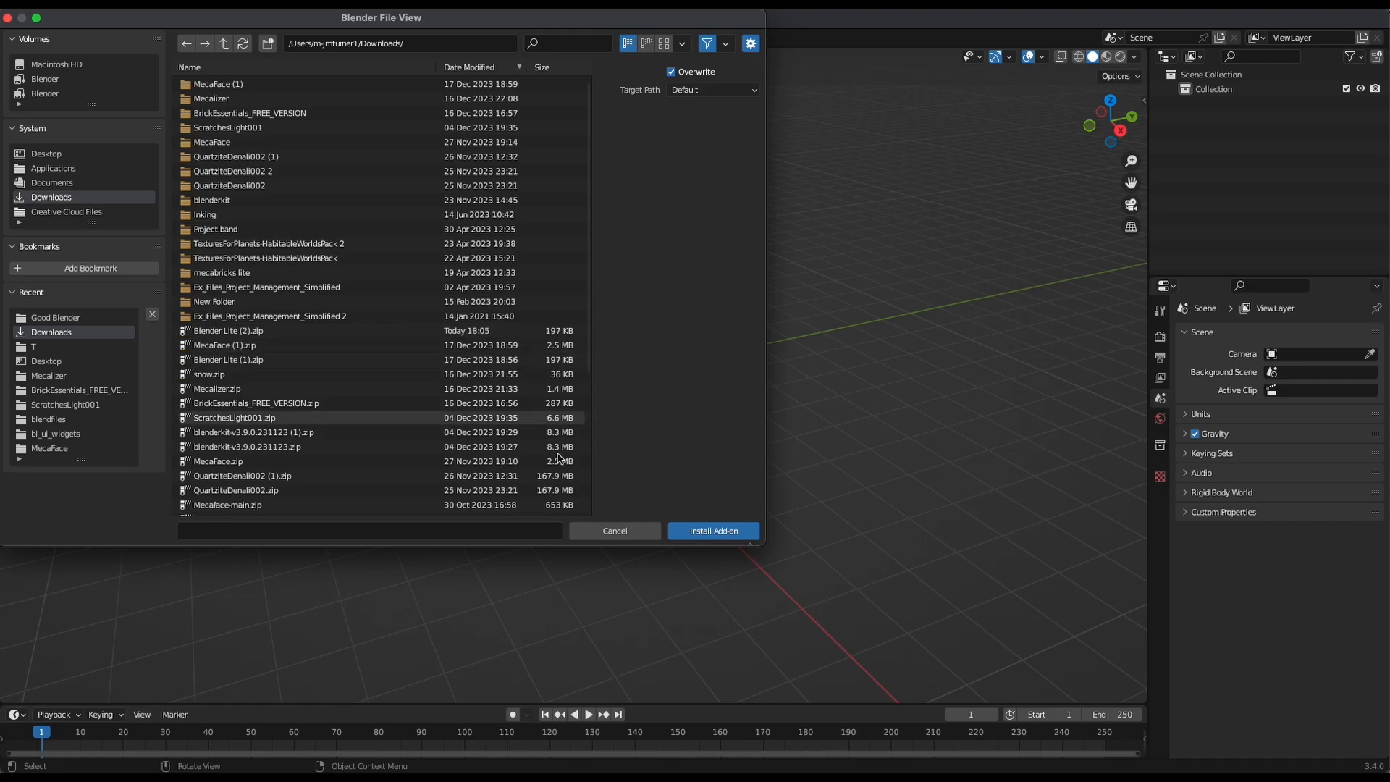
pyautogui.click(614, 531)
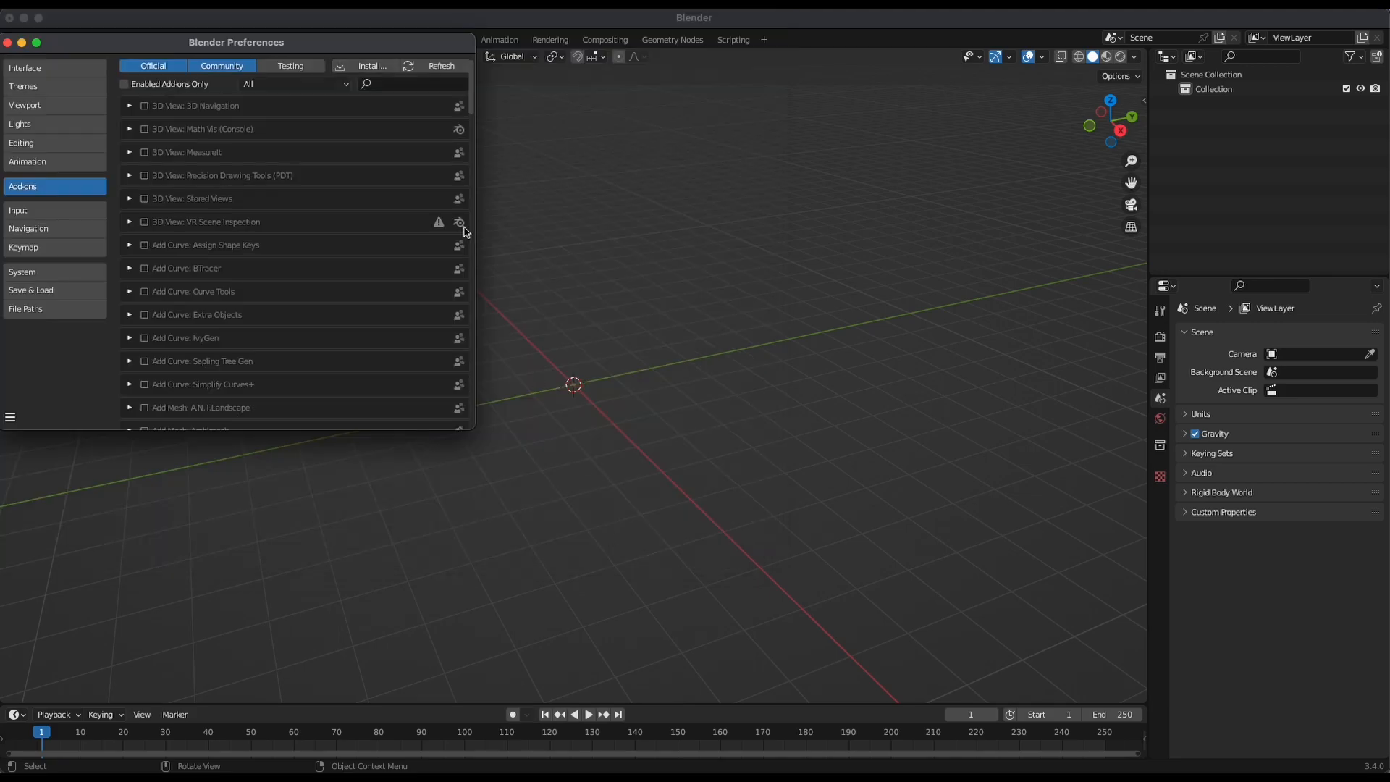
# Filter the add-ons list for "meca" to check the Mecabricks add-ons
pyautogui.click(385, 83)
pyautogui.write('meca')
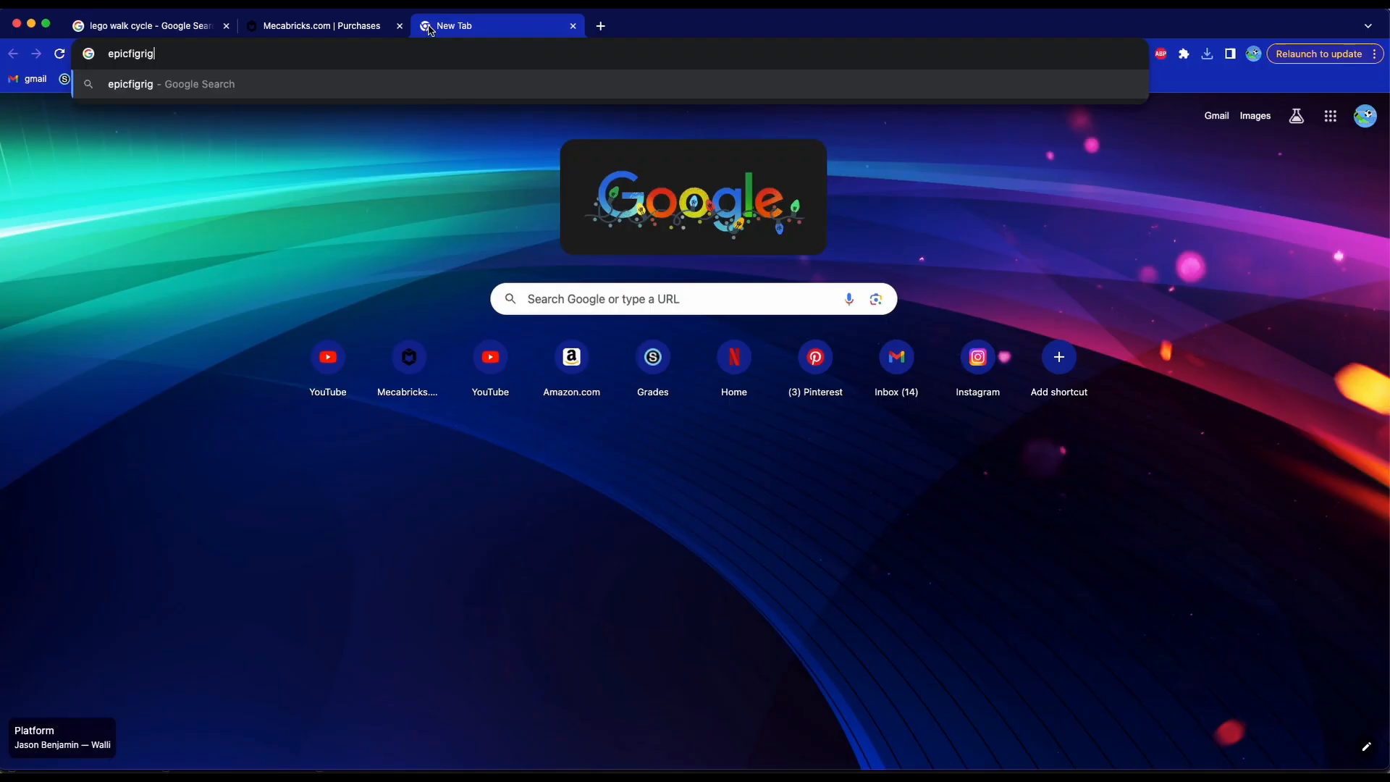
# Switch to Chrome, search Google for "epicfigrig" and open the BlenderBricks/EpicFigRig repository on GitHub
pyautogui.press('Return')
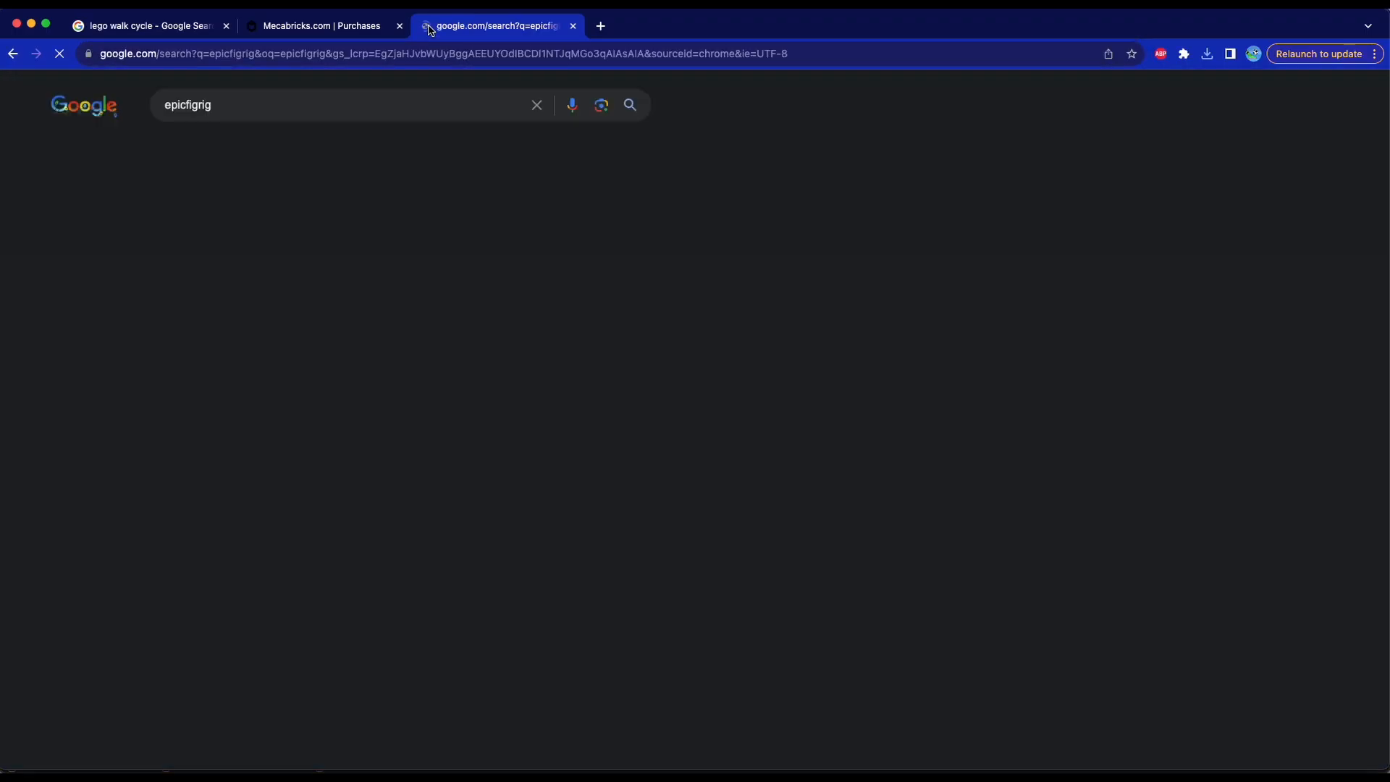
pyautogui.click(254, 250)
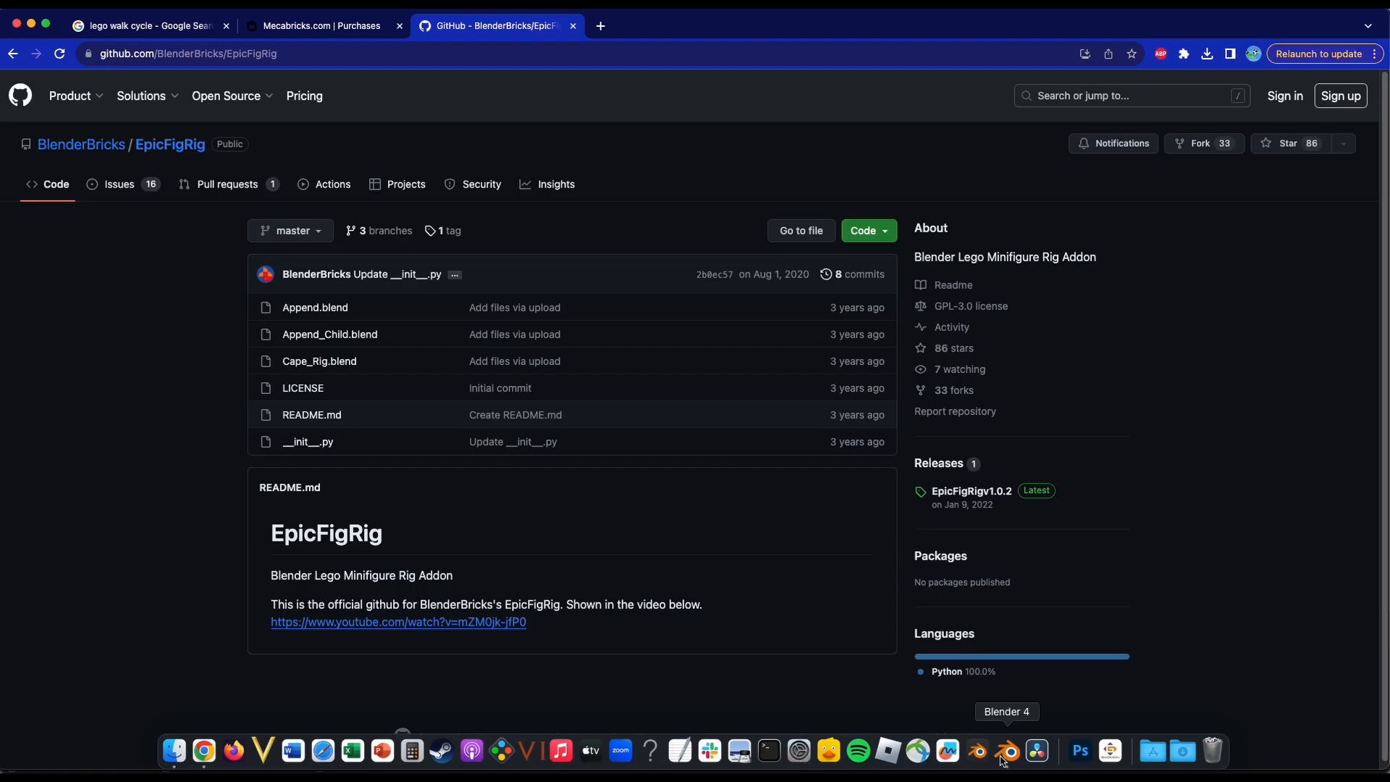
# Switch to Blender and show the 3D viewport's sidebar with the add-on tabs
pyautogui.click(1004, 758)
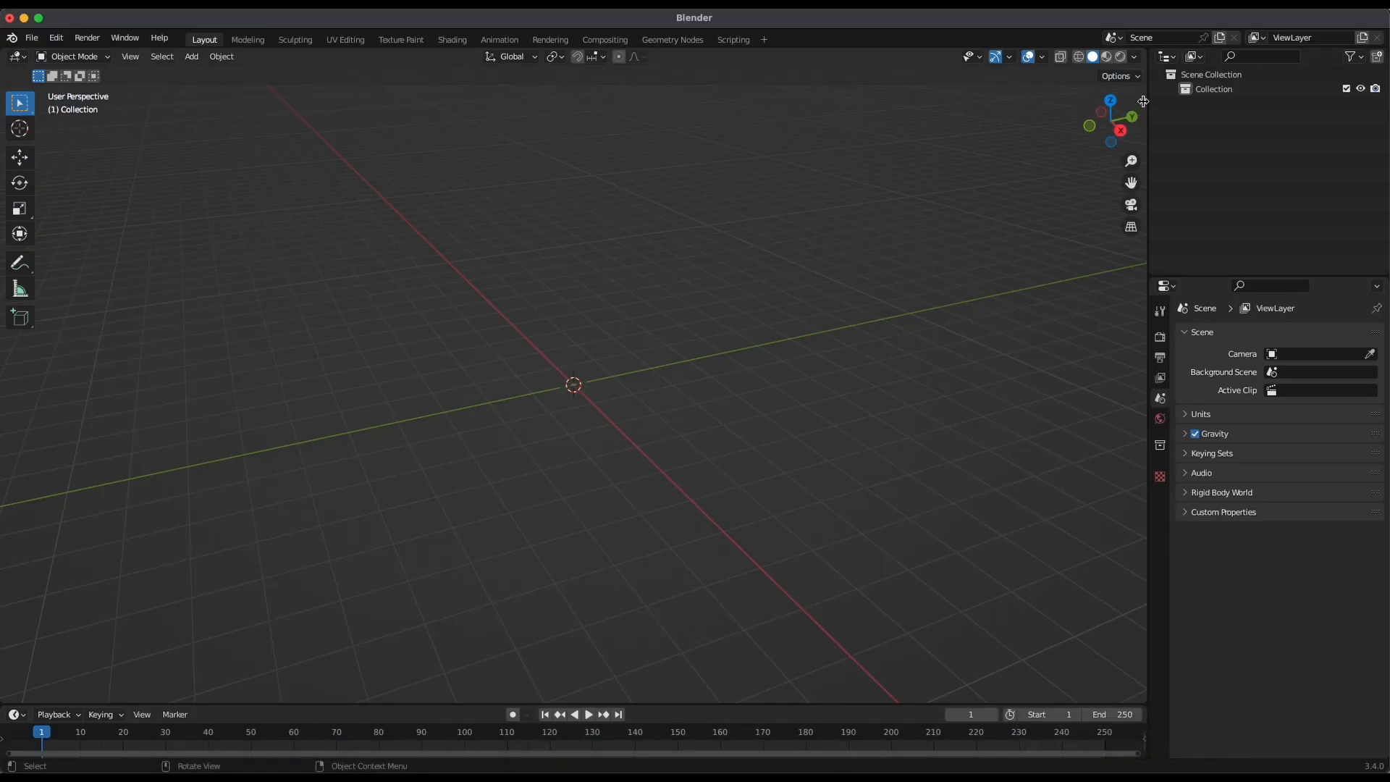
pyautogui.click(1143, 101)
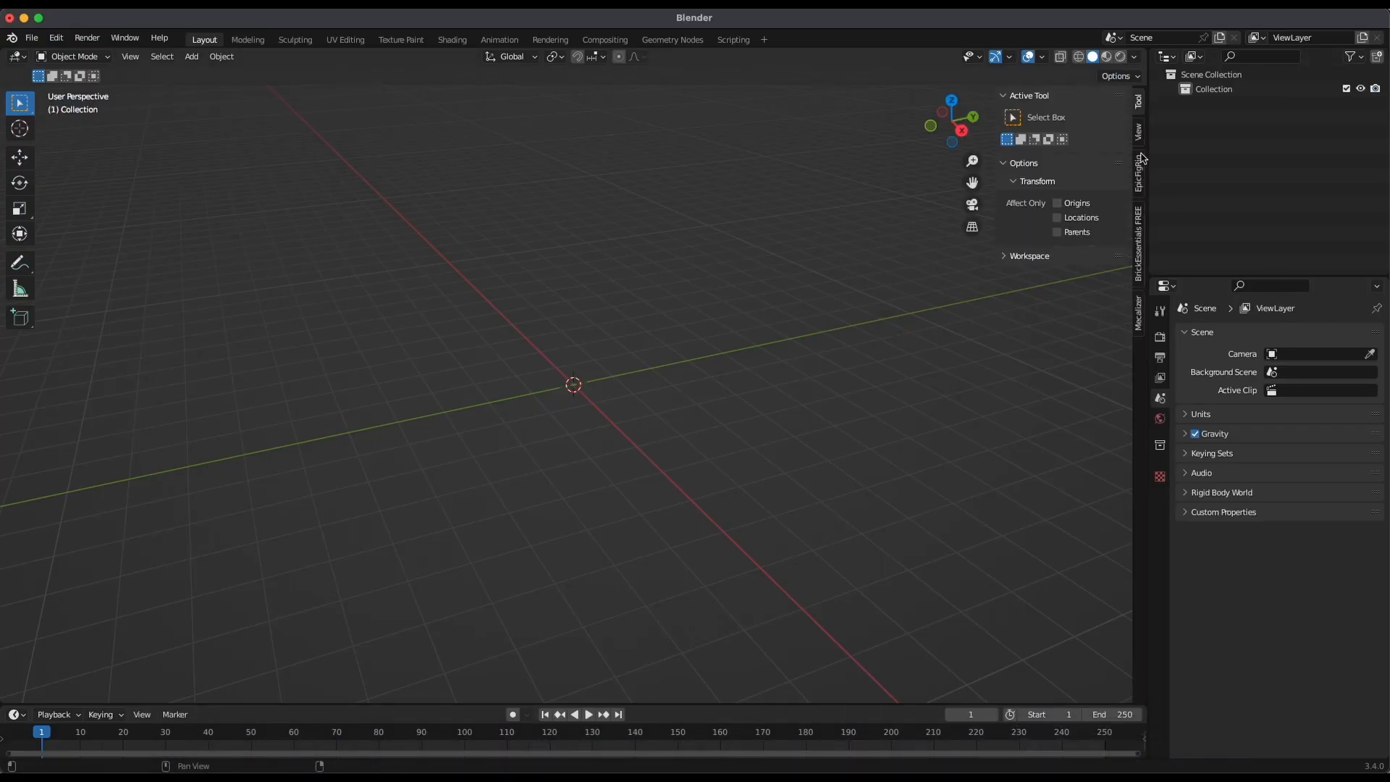
pyautogui.moveTo(730, 281); pyautogui.dragTo(791, 297, button='middle')
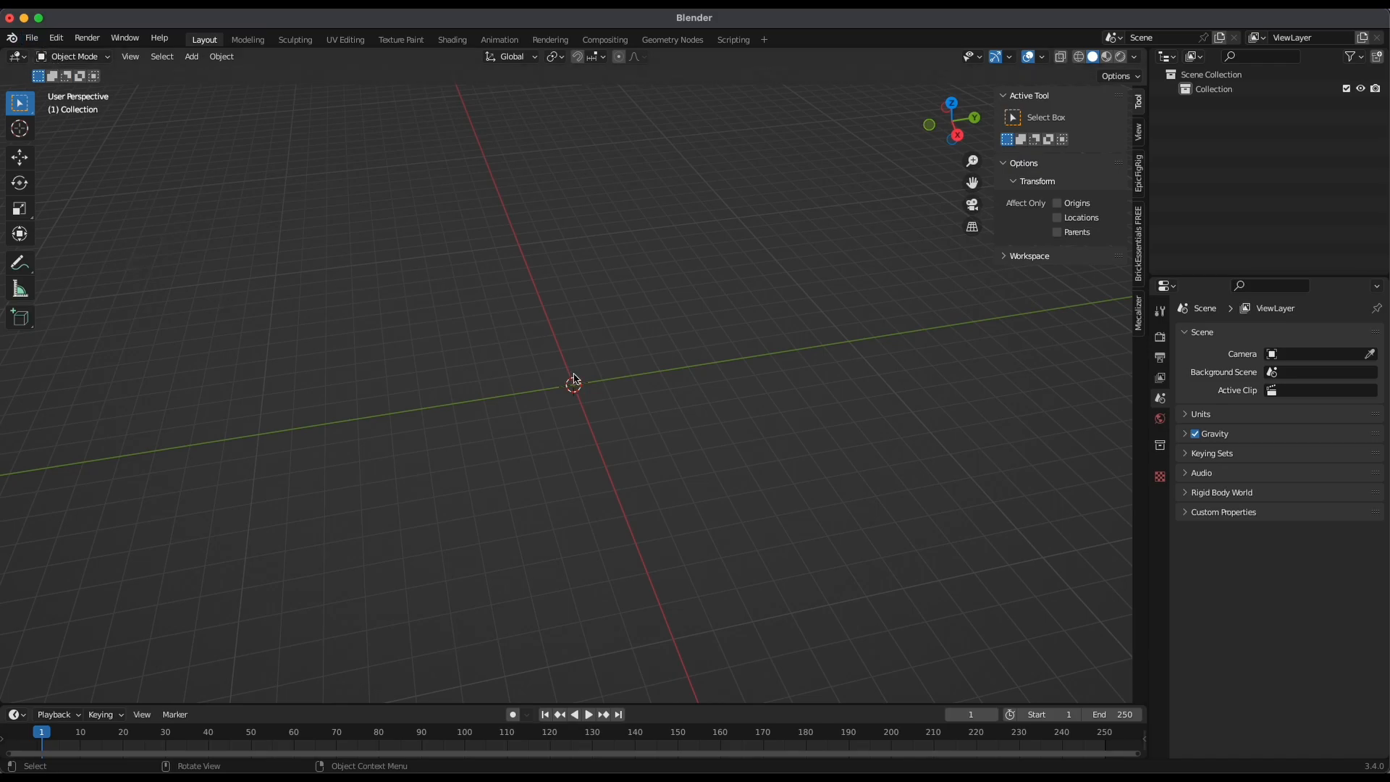
pyautogui.moveTo(468, 481); pyautogui.dragTo(599, 463, button='middle')
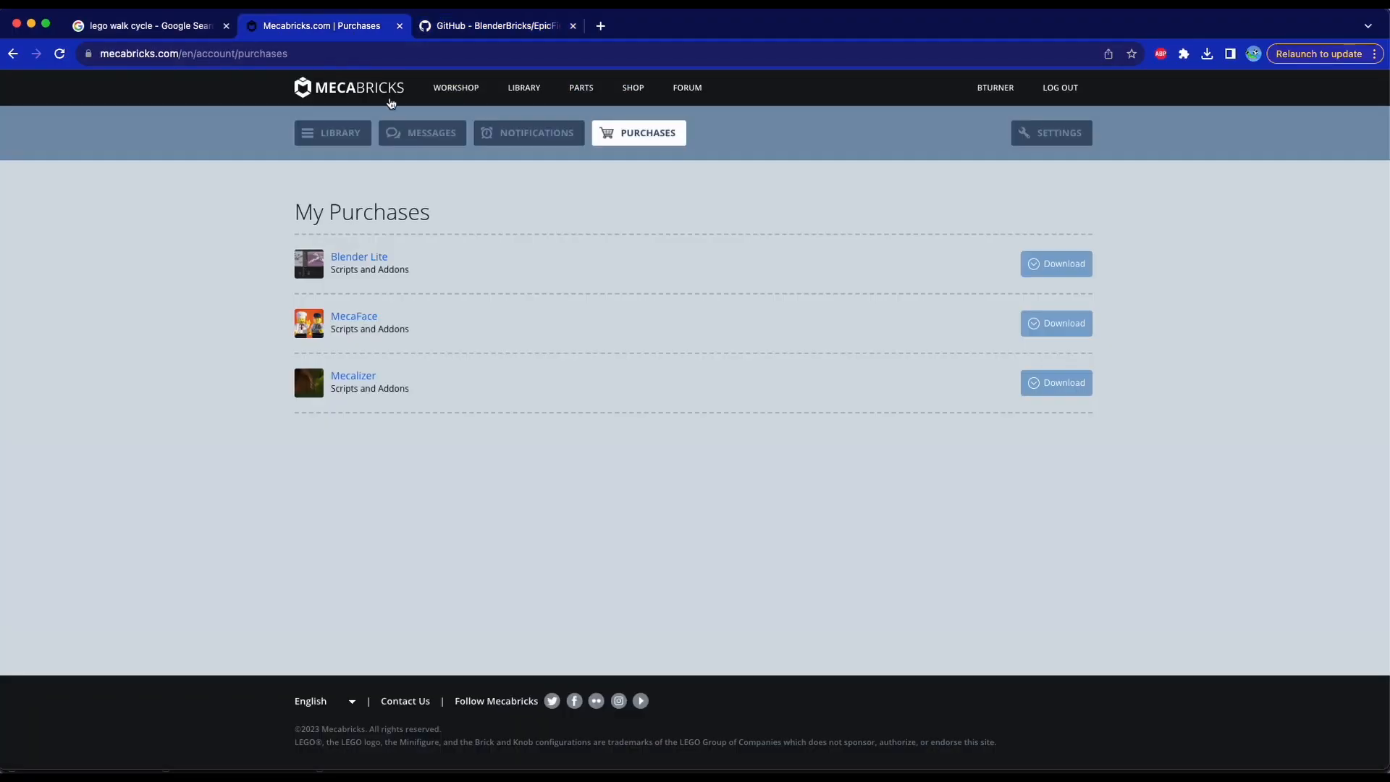
# Switch to Chrome, open the Mecabricks Workshop and browse the parts in the Bricks category
pyautogui.click(452, 99)
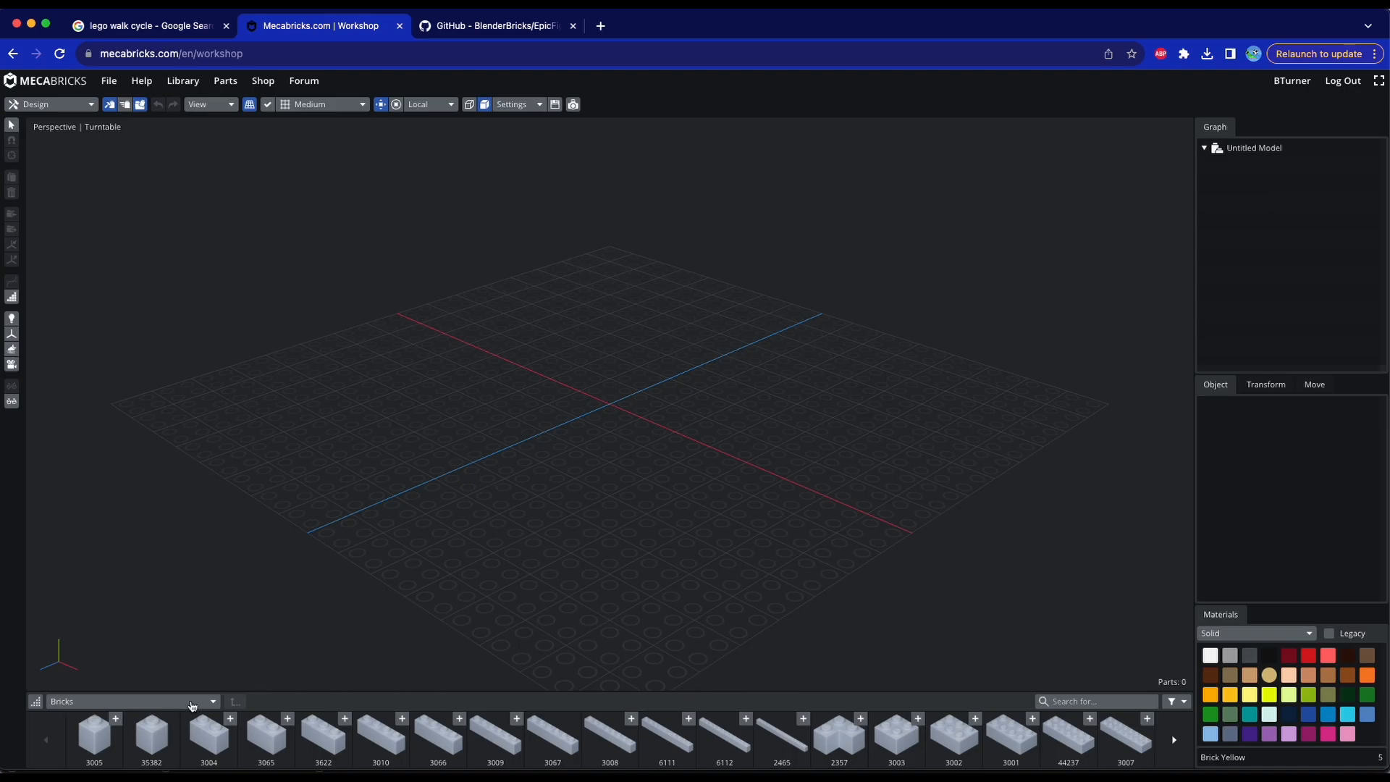
pyautogui.scroll(-1, 1129, 742)
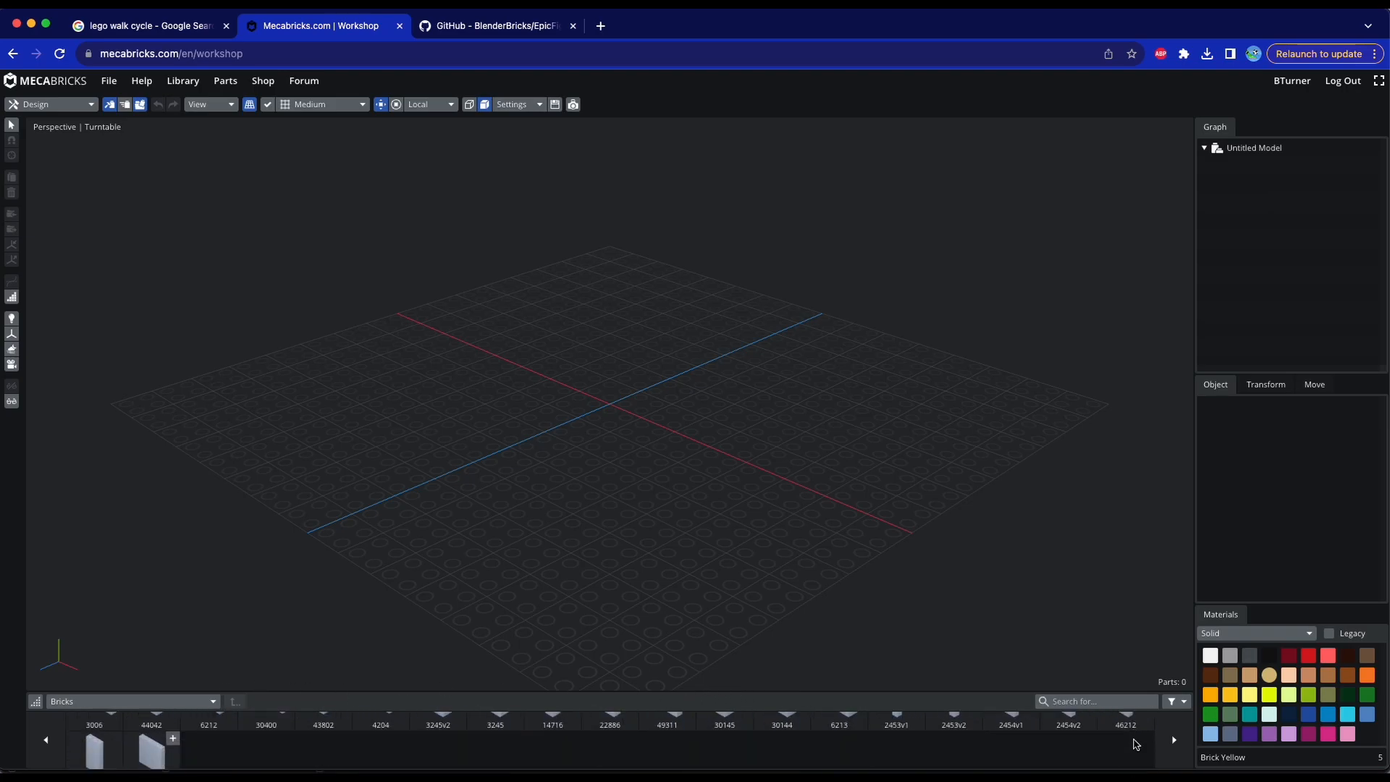
pyautogui.scroll(-5, 611, 726)
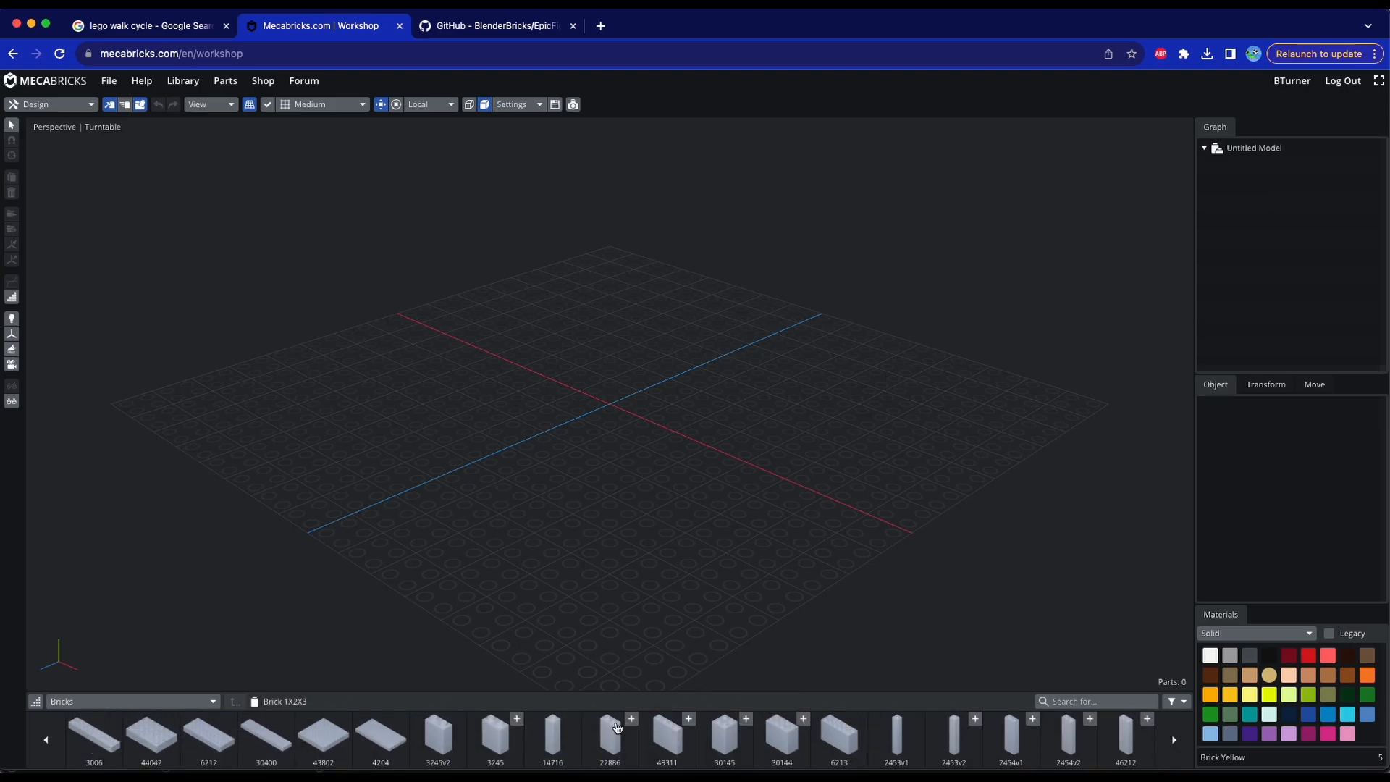
pyautogui.scroll(5, 876, 742)
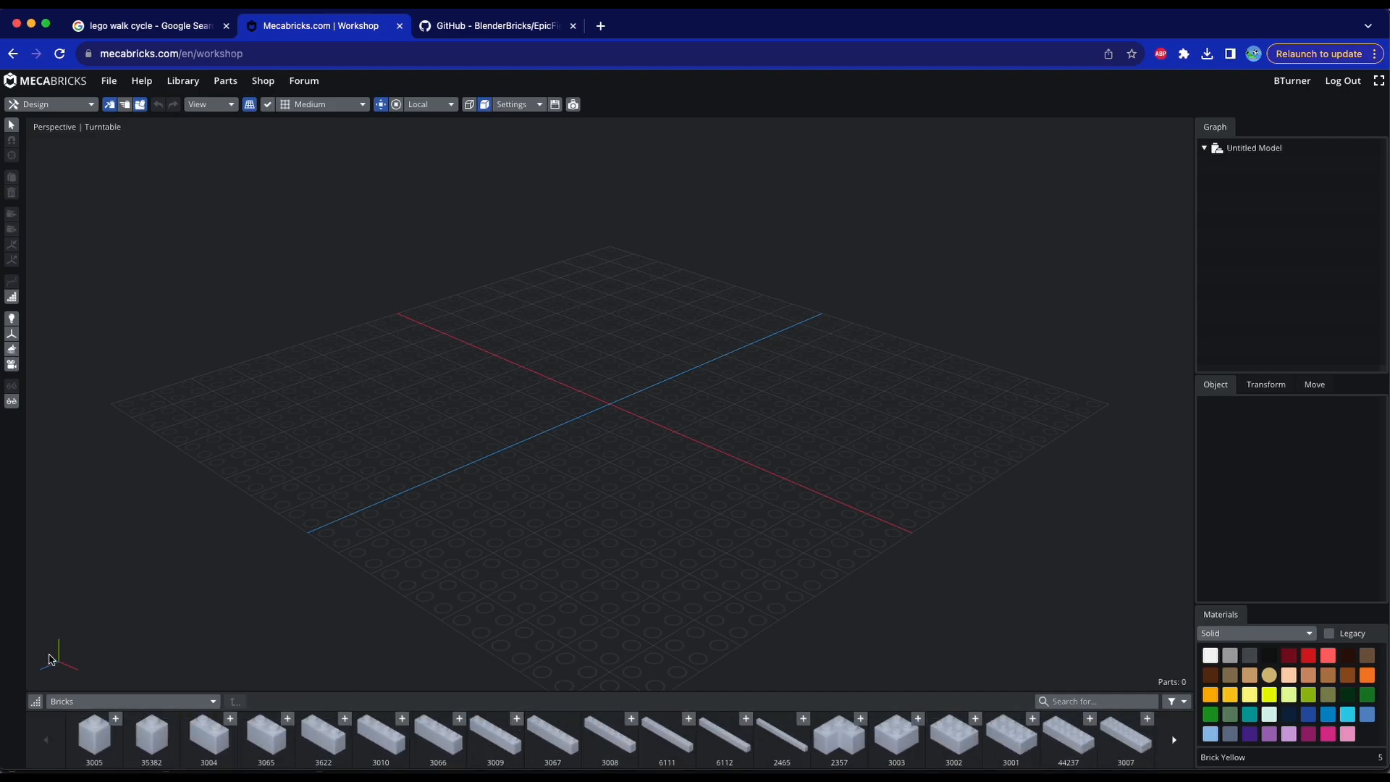
# Choose the Minifigures parts category and add Mini Lower Part 2K from Lower Parts to the model
pyautogui.click(105, 700)
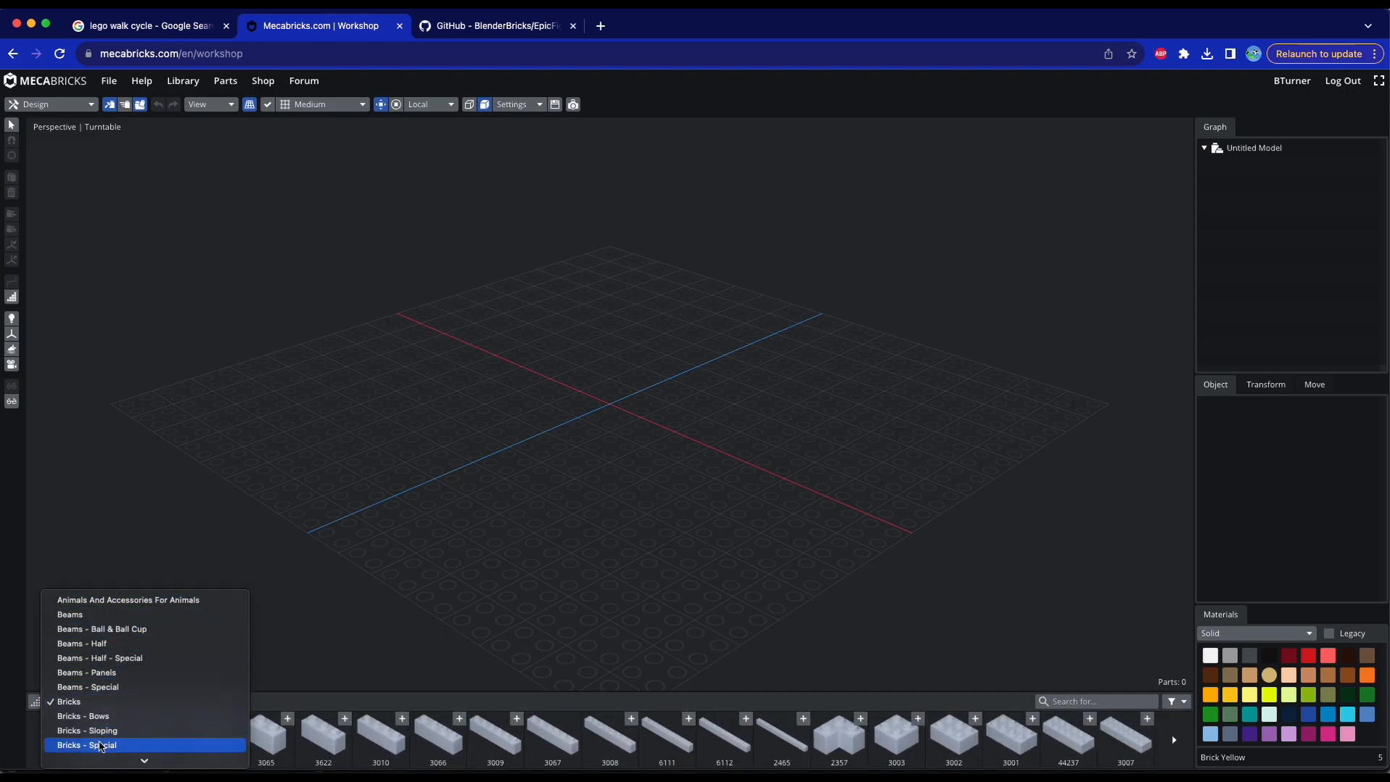
pyautogui.scroll(-5, 109, 753)
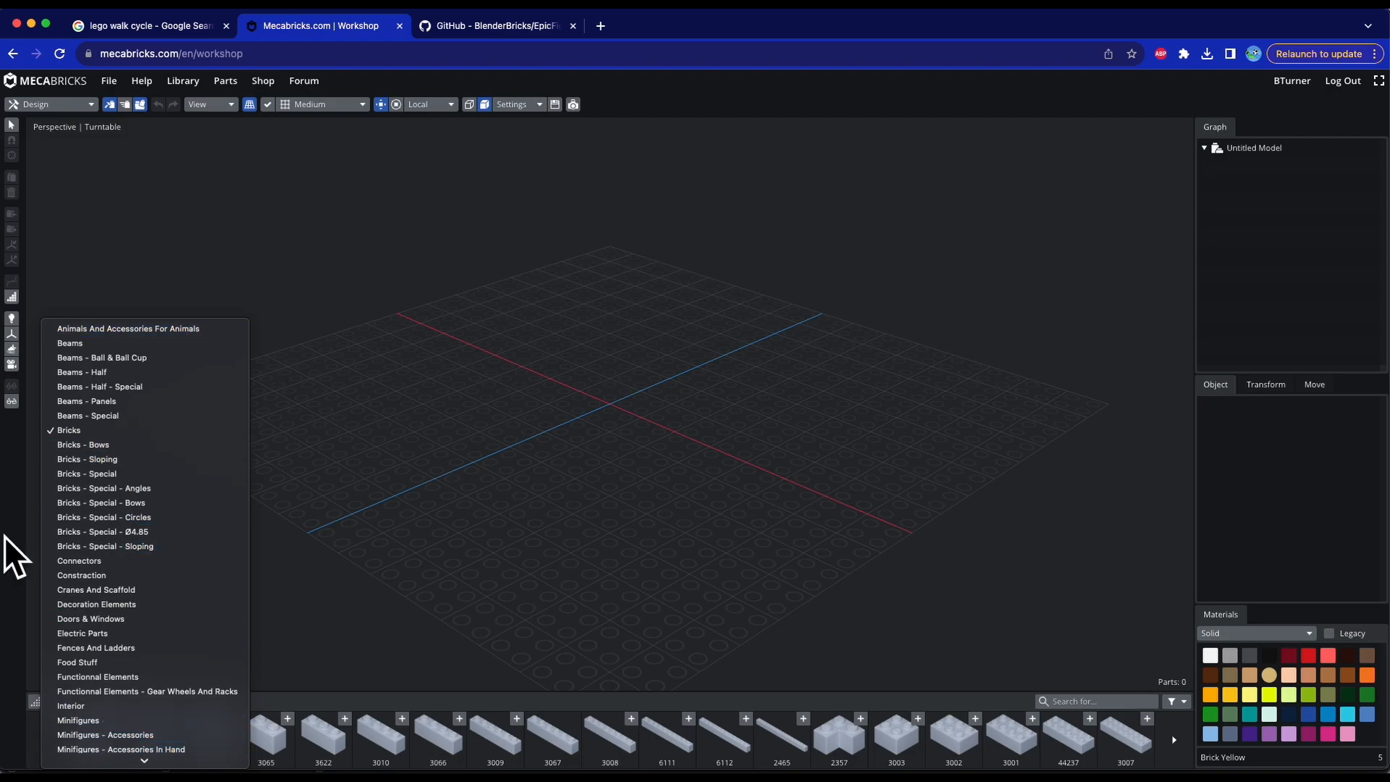
pyautogui.moveTo(107, 761)
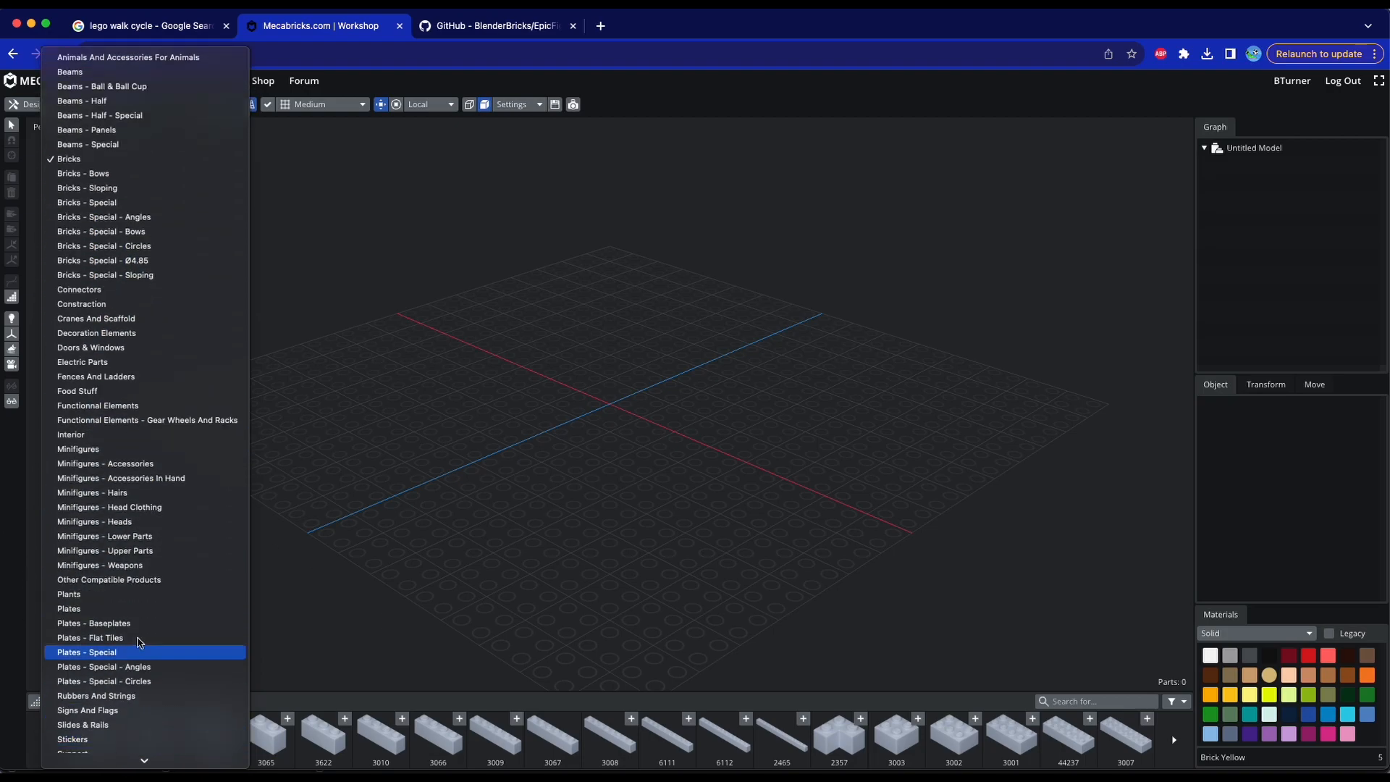
pyautogui.click(156, 450)
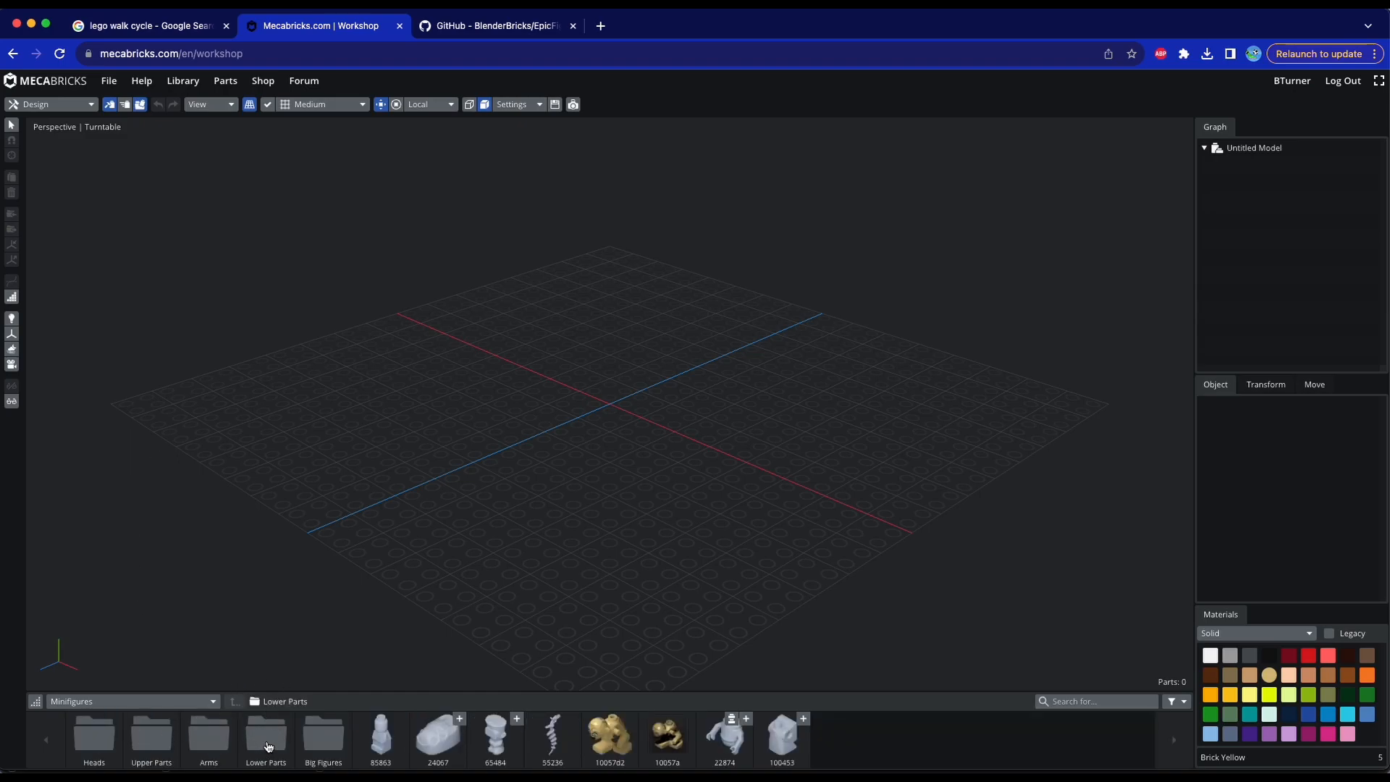
pyautogui.click(268, 746)
pyautogui.click(206, 739)
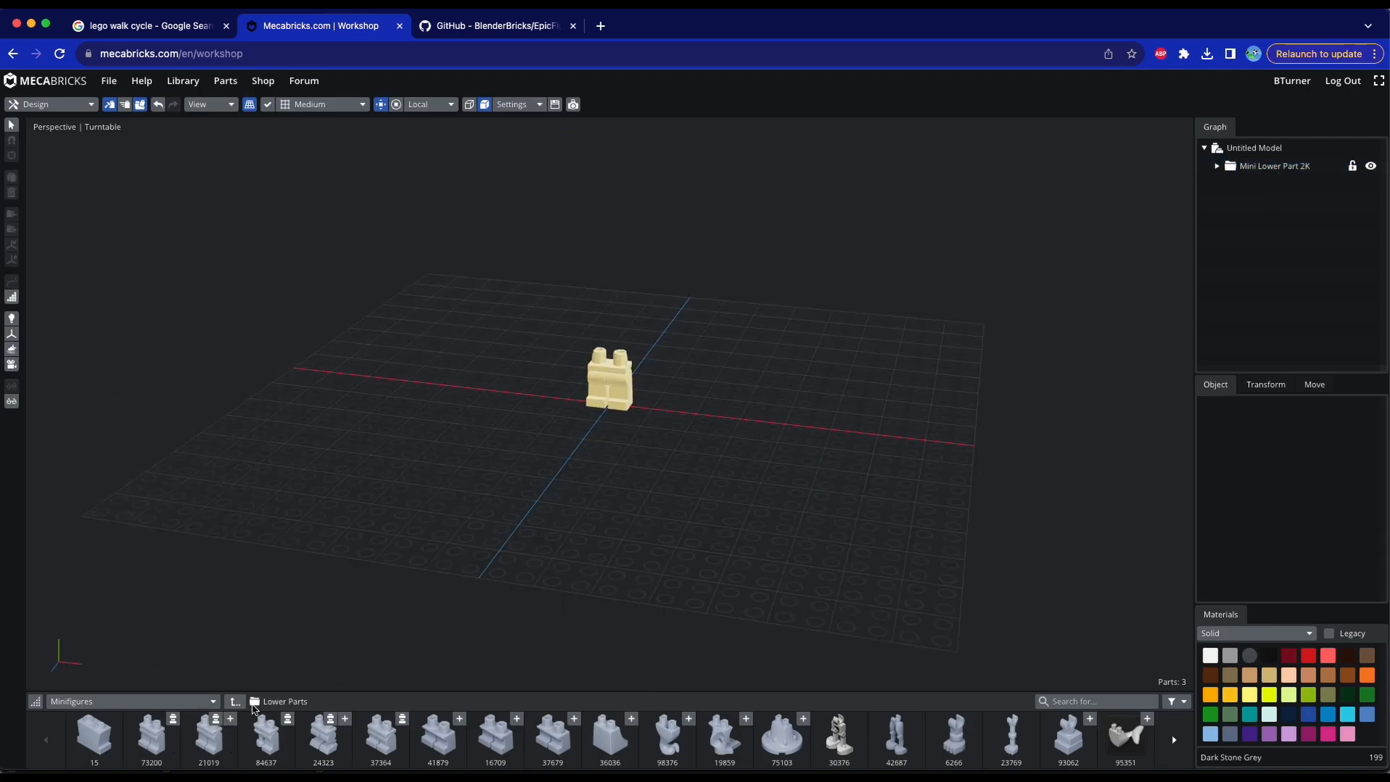
# Add Mini Upper Part 2K from Upper Parts and raise it to sit on top of the legs
pyautogui.click(235, 701)
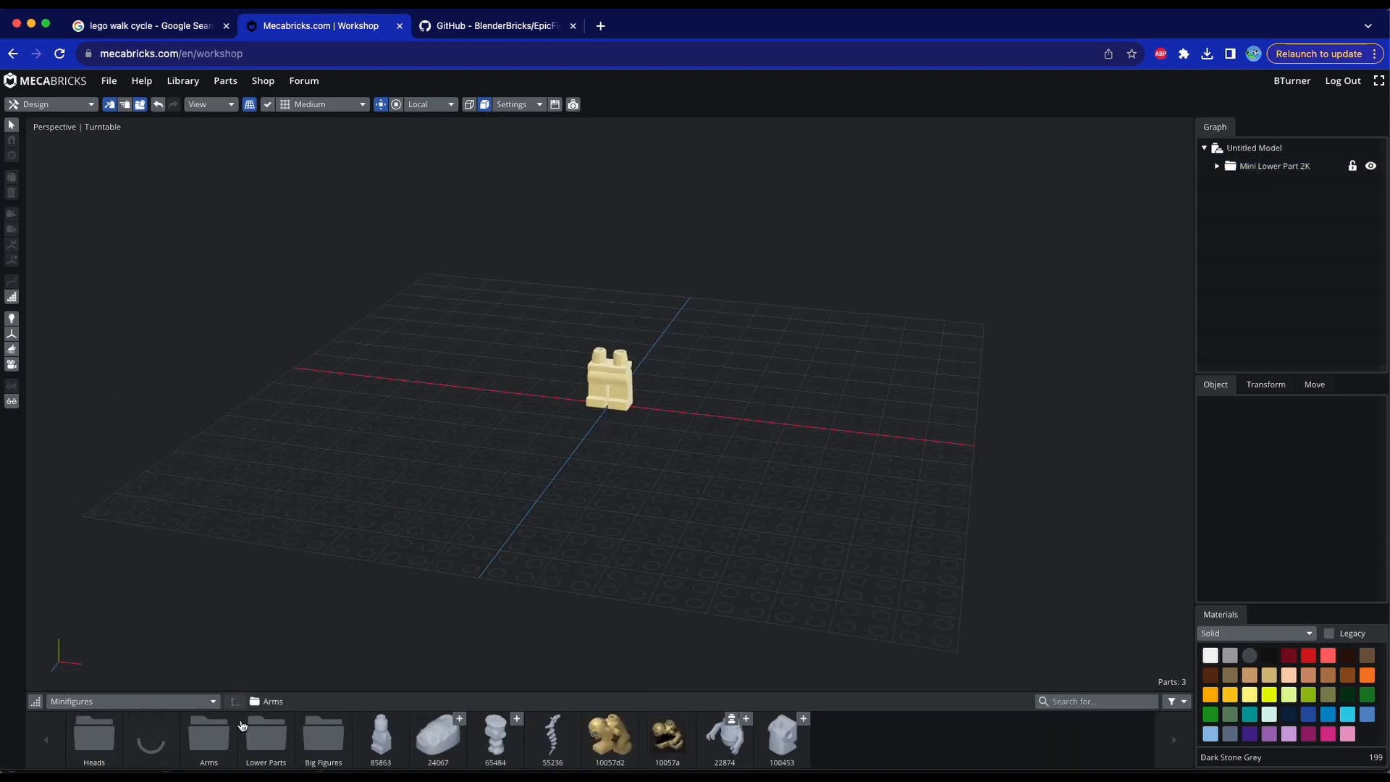
pyautogui.click(282, 746)
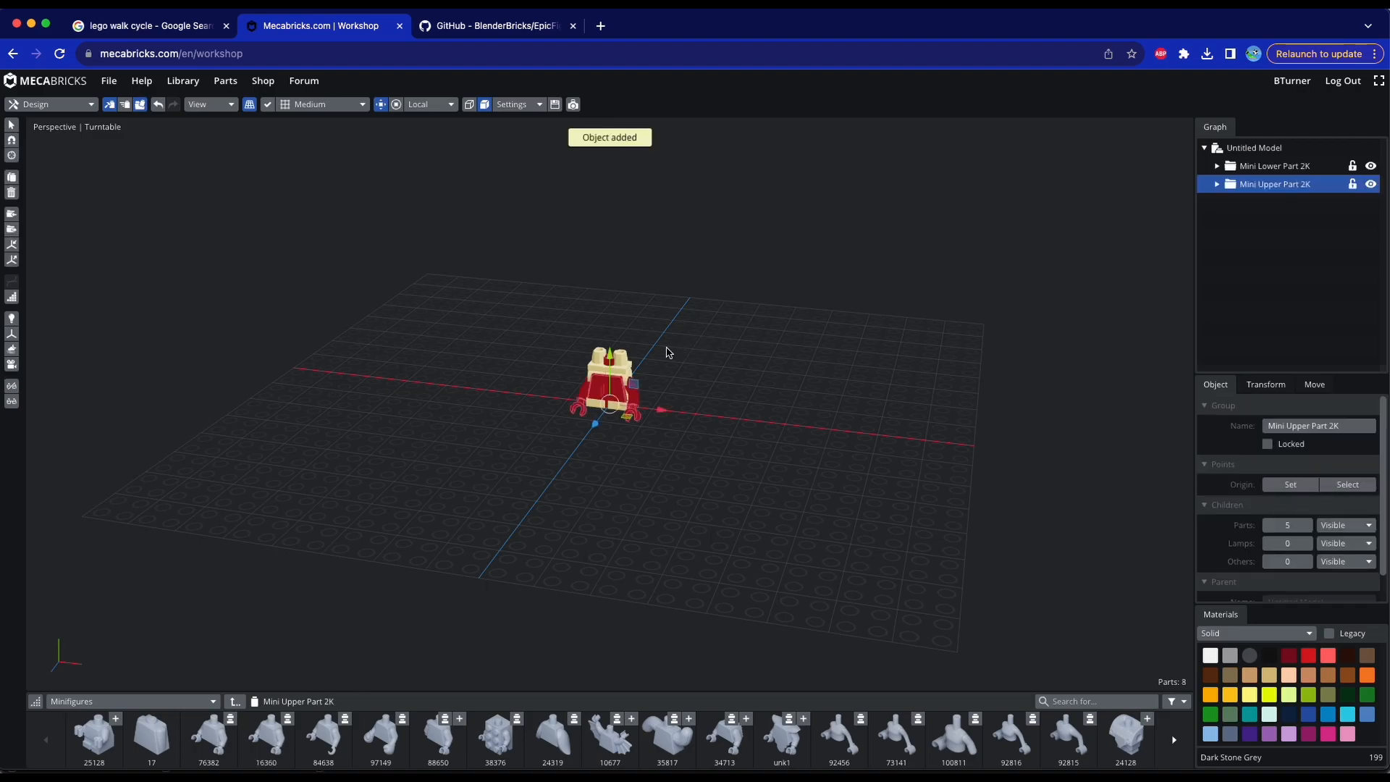
pyautogui.moveTo(609, 355); pyautogui.dragTo(609, 313)
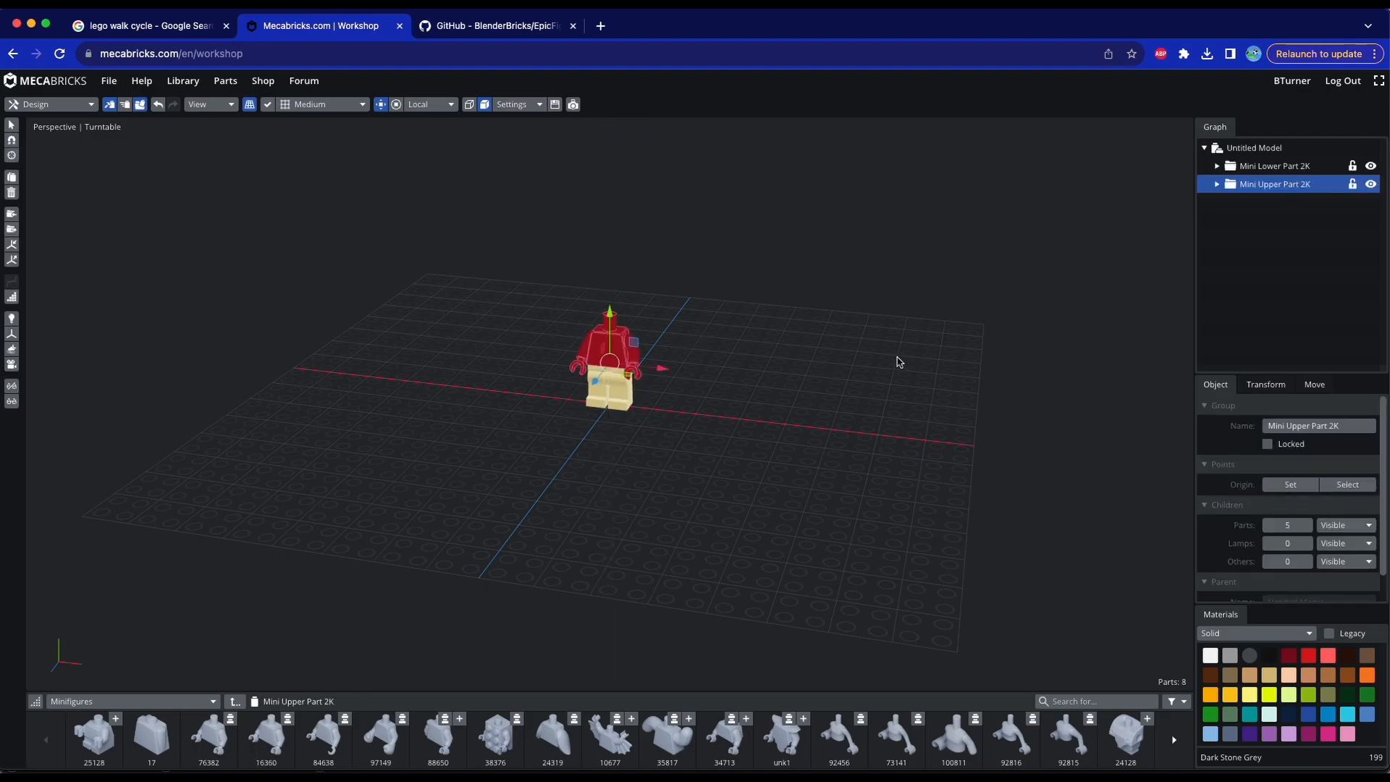
pyautogui.click(899, 362)
pyautogui.moveTo(899, 362); pyautogui.dragTo(852, 370)
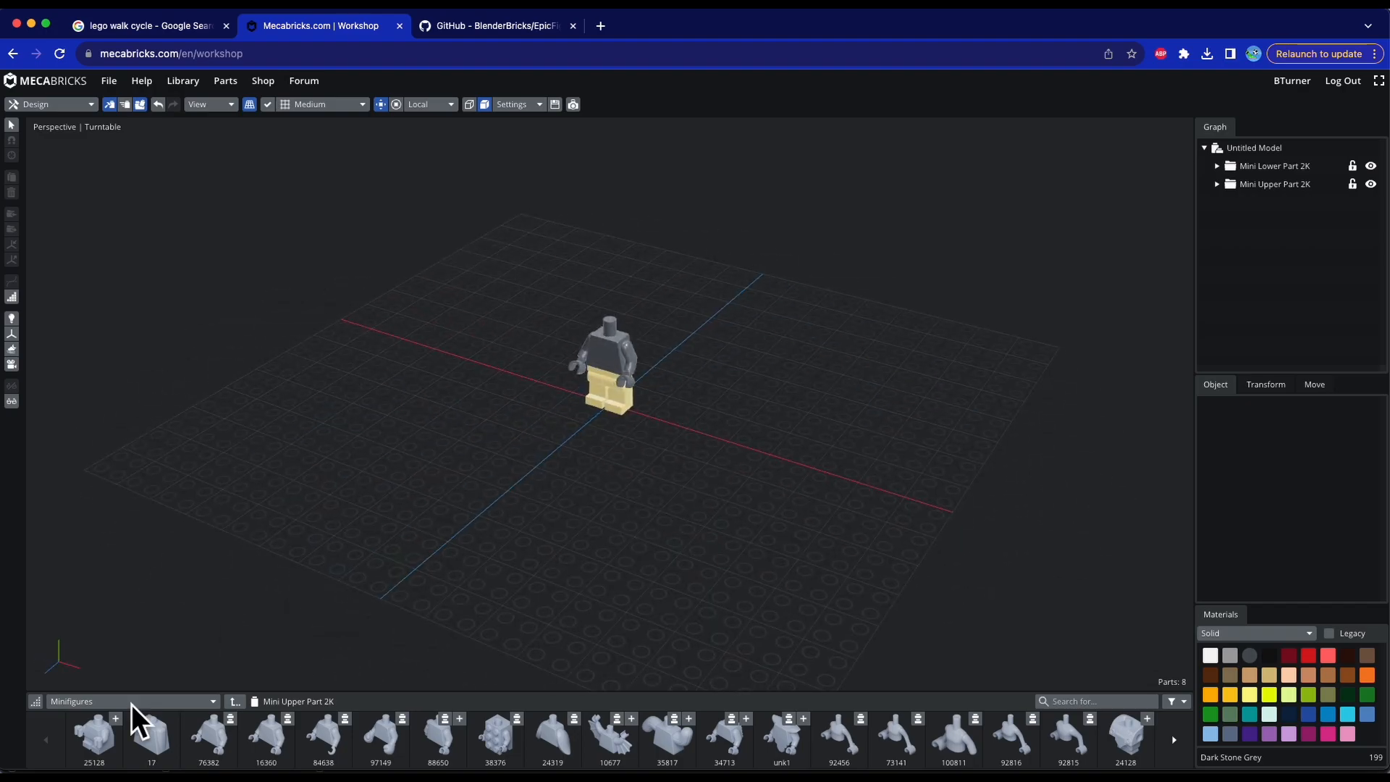
# Add head part 3626 from Heads and raise it onto the torso's neck
pyautogui.click(233, 701)
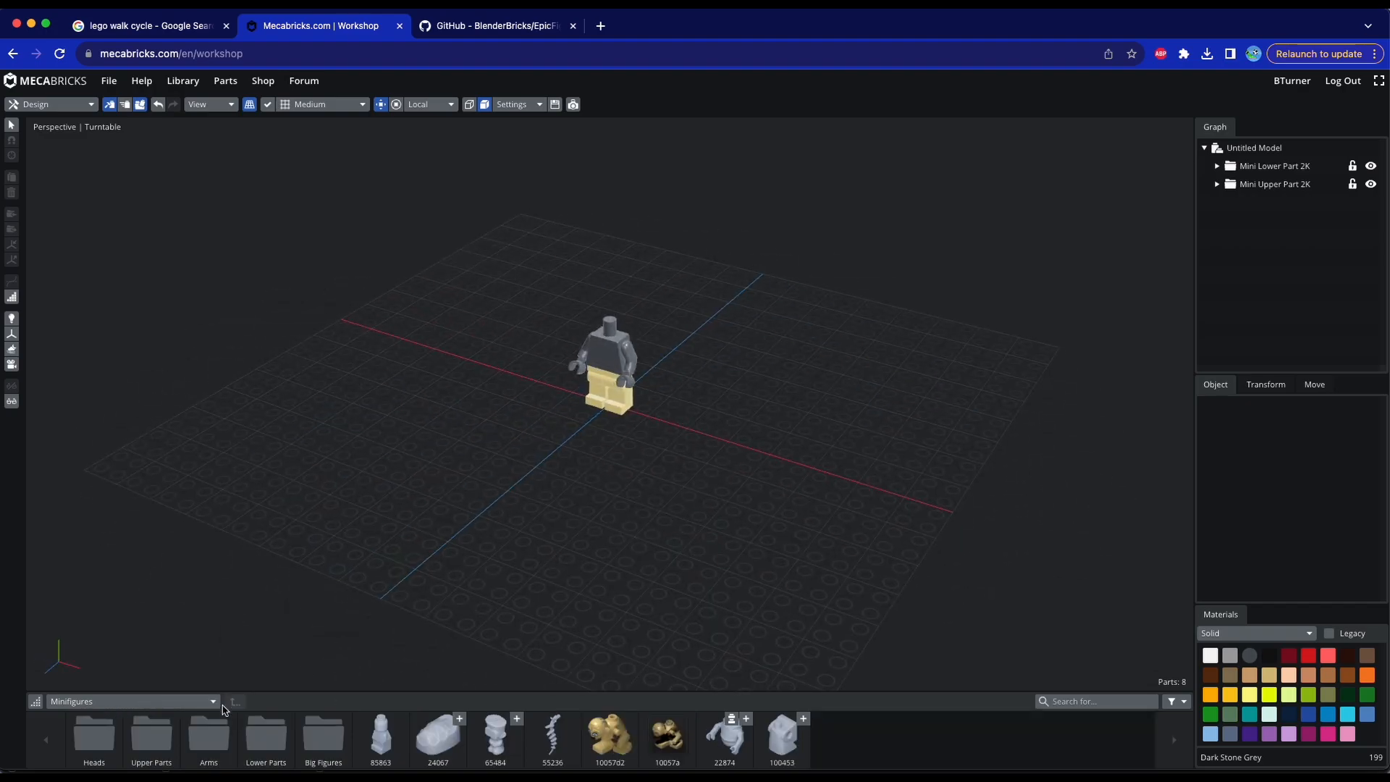
pyautogui.click(102, 740)
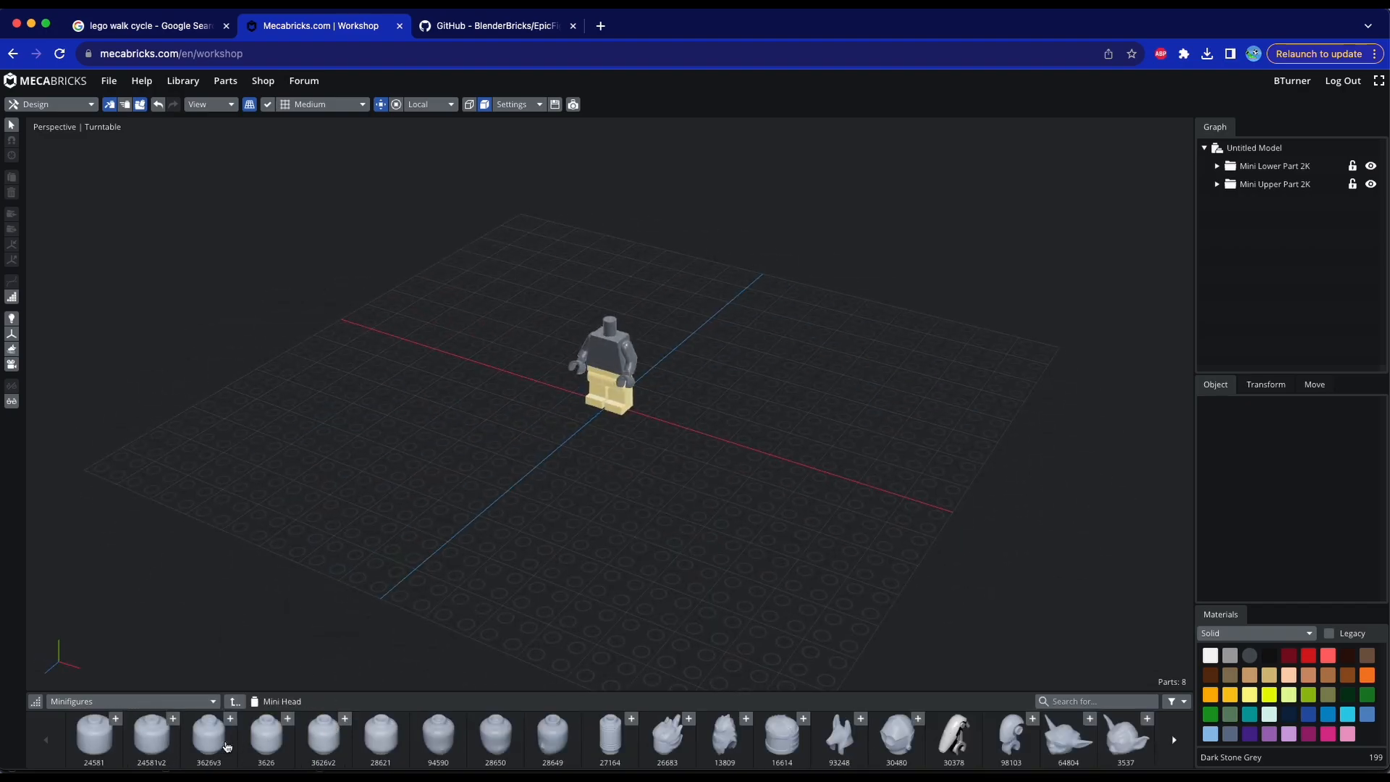
pyautogui.click(265, 748)
pyautogui.moveTo(614, 373); pyautogui.dragTo(618, 284)
pyautogui.moveTo(422, 434); pyautogui.dragTo(715, 340)
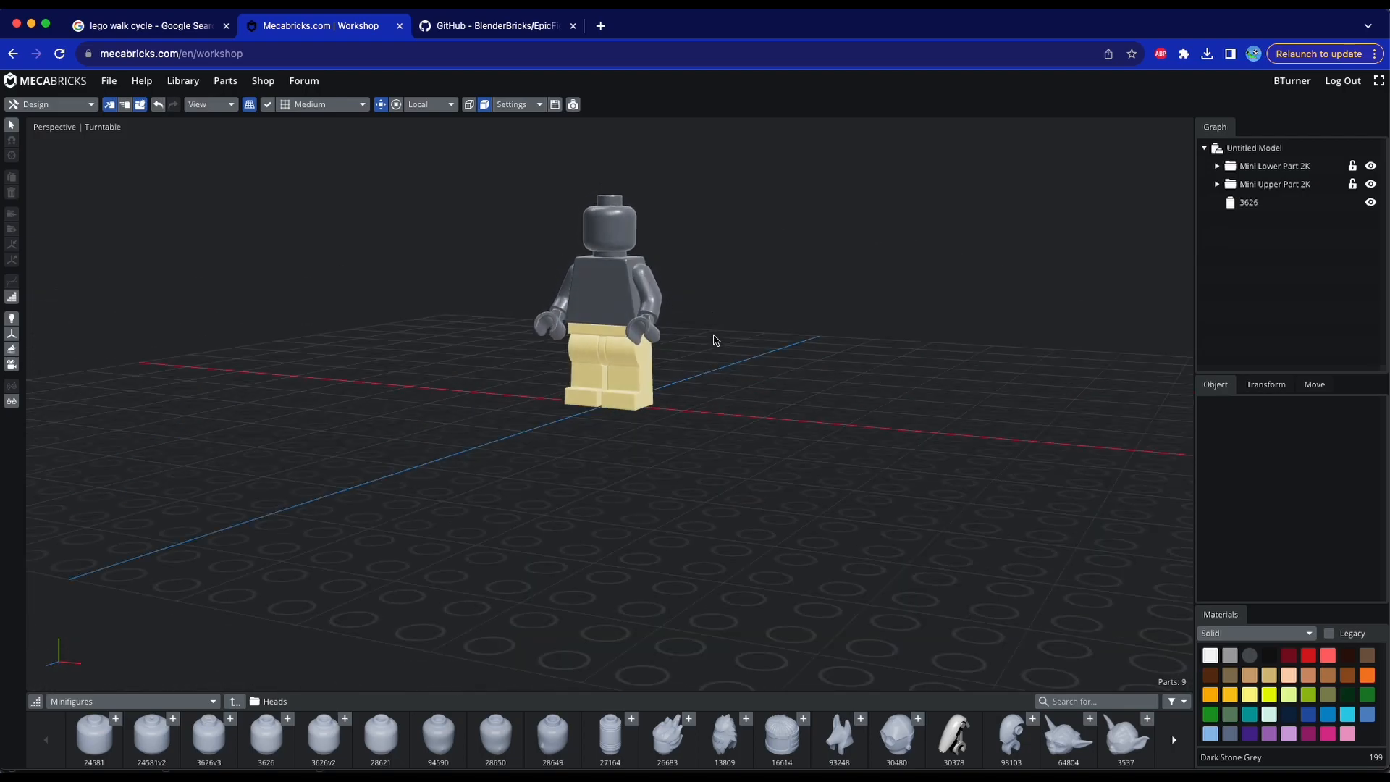
# Switch the parts library to the Minifigures - Hairs category
pyautogui.click(235, 702)
pyautogui.click(212, 704)
pyautogui.scroll(-3, 157, 681)
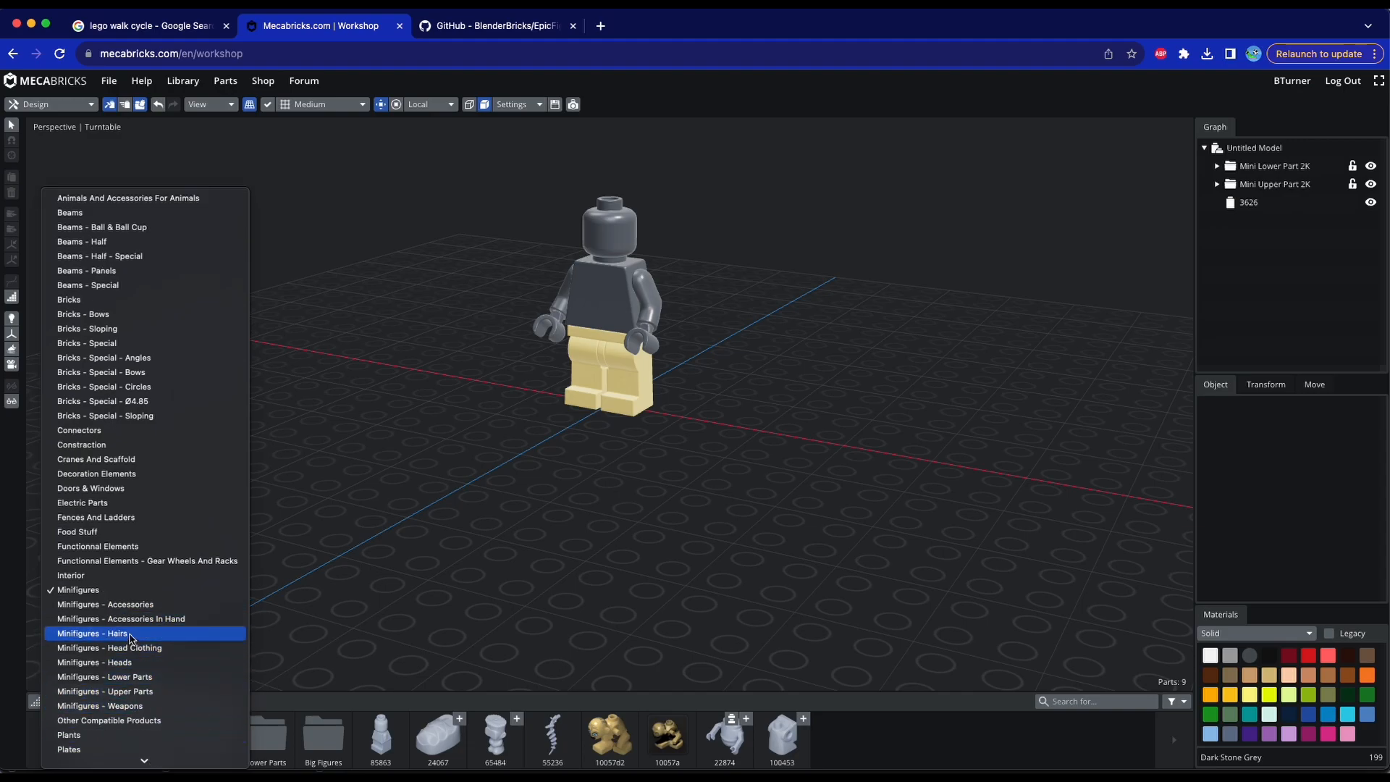
pyautogui.click(131, 634)
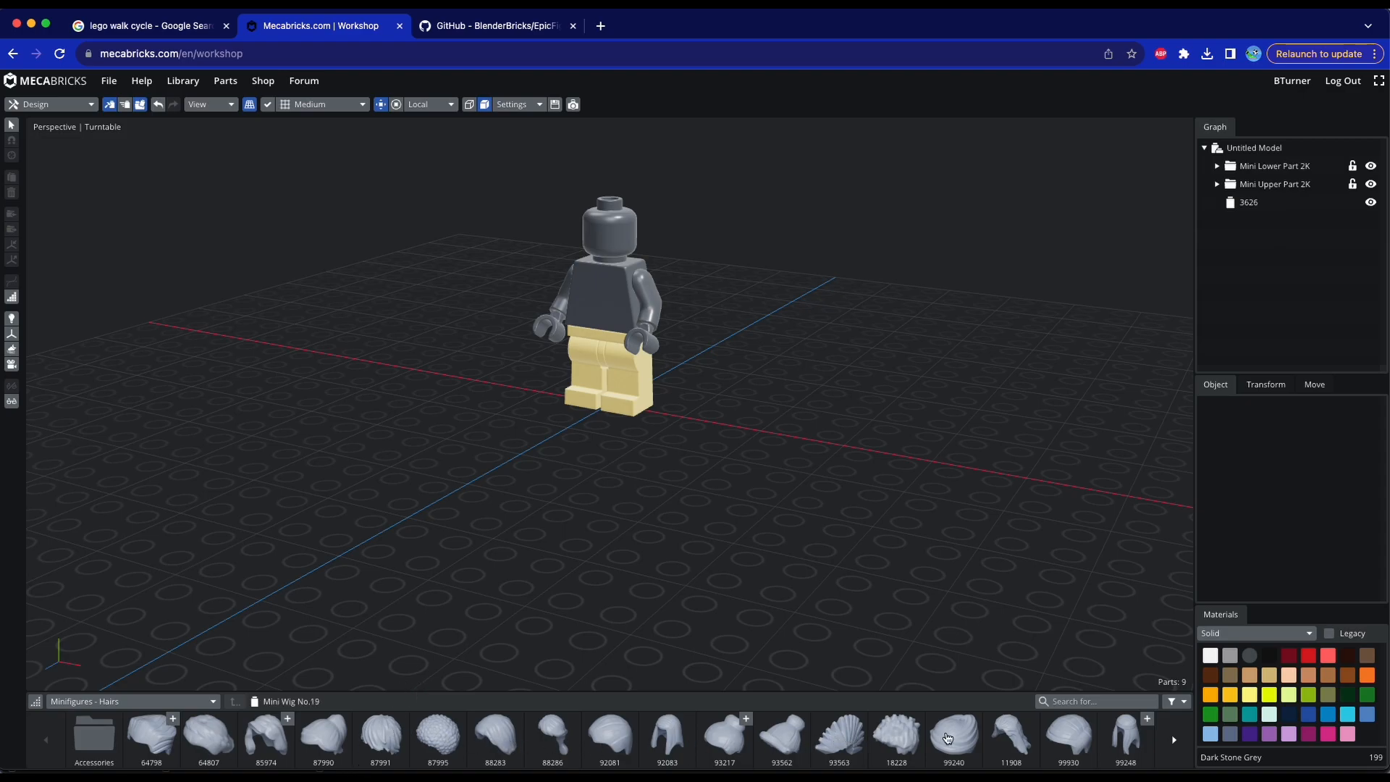
# Add hair part 88283 to the model and raise it onto the minifigure's head
pyautogui.moveTo(962, 180); pyautogui.dragTo(946, 272, button='right')
pyautogui.click(497, 735)
pyautogui.moveTo(768, 590); pyautogui.dragTo(721, 474, button='right')
pyautogui.moveTo(614, 337); pyautogui.dragTo(613, 382, button='right')
pyautogui.moveTo(612, 361); pyautogui.dragTo(613, 184)
pyautogui.moveTo(667, 299); pyautogui.dragTo(671, 256, button='right')
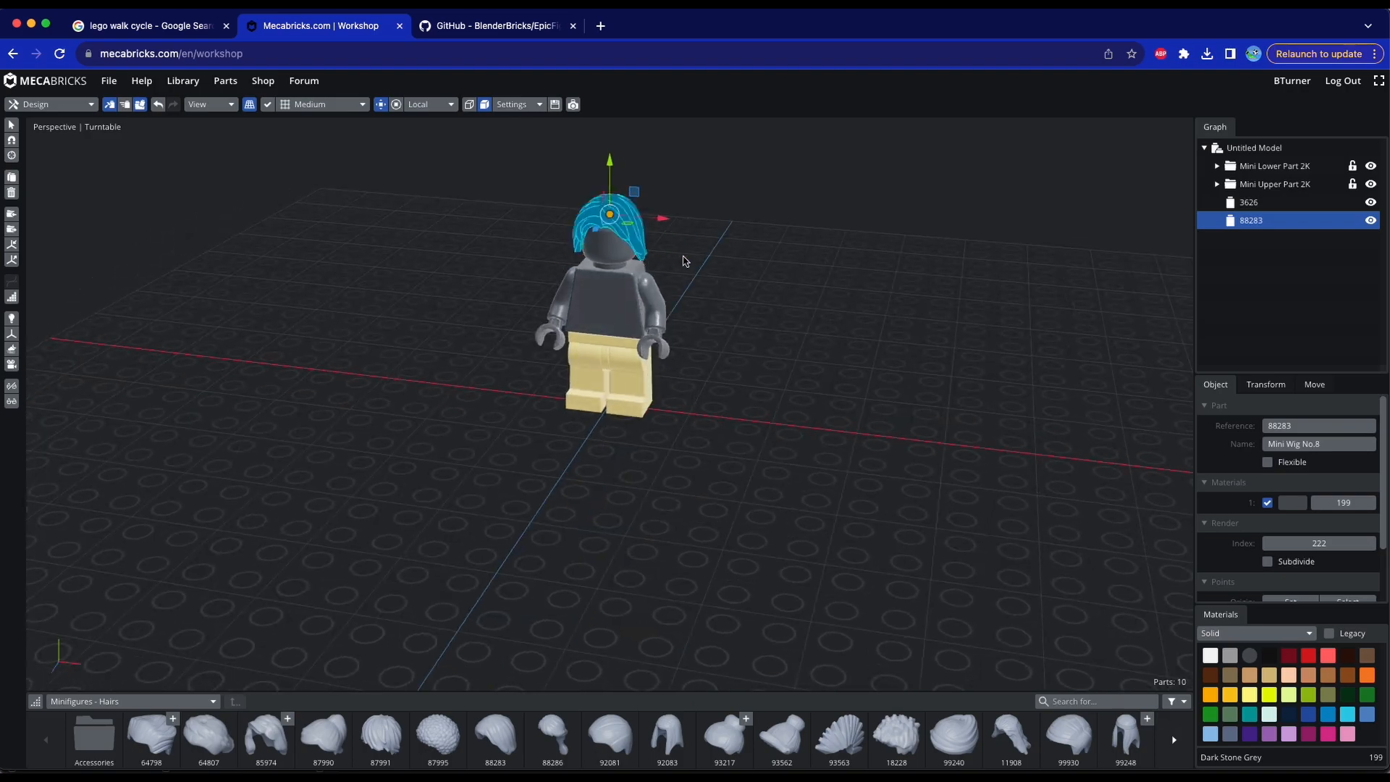
pyautogui.click(705, 259)
# Save the model under the name bob
pyautogui.click(107, 81)
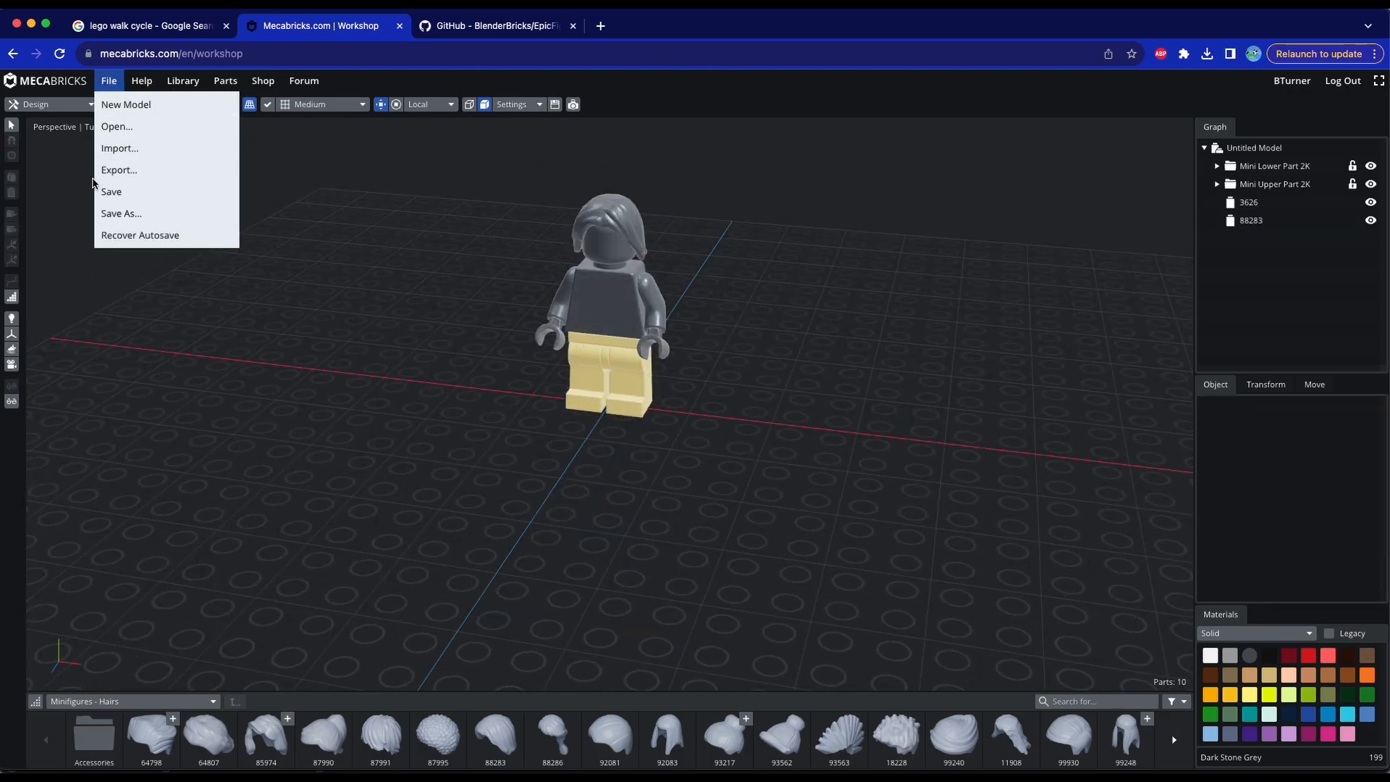
pyautogui.click(109, 189)
pyautogui.press('BackSpace')
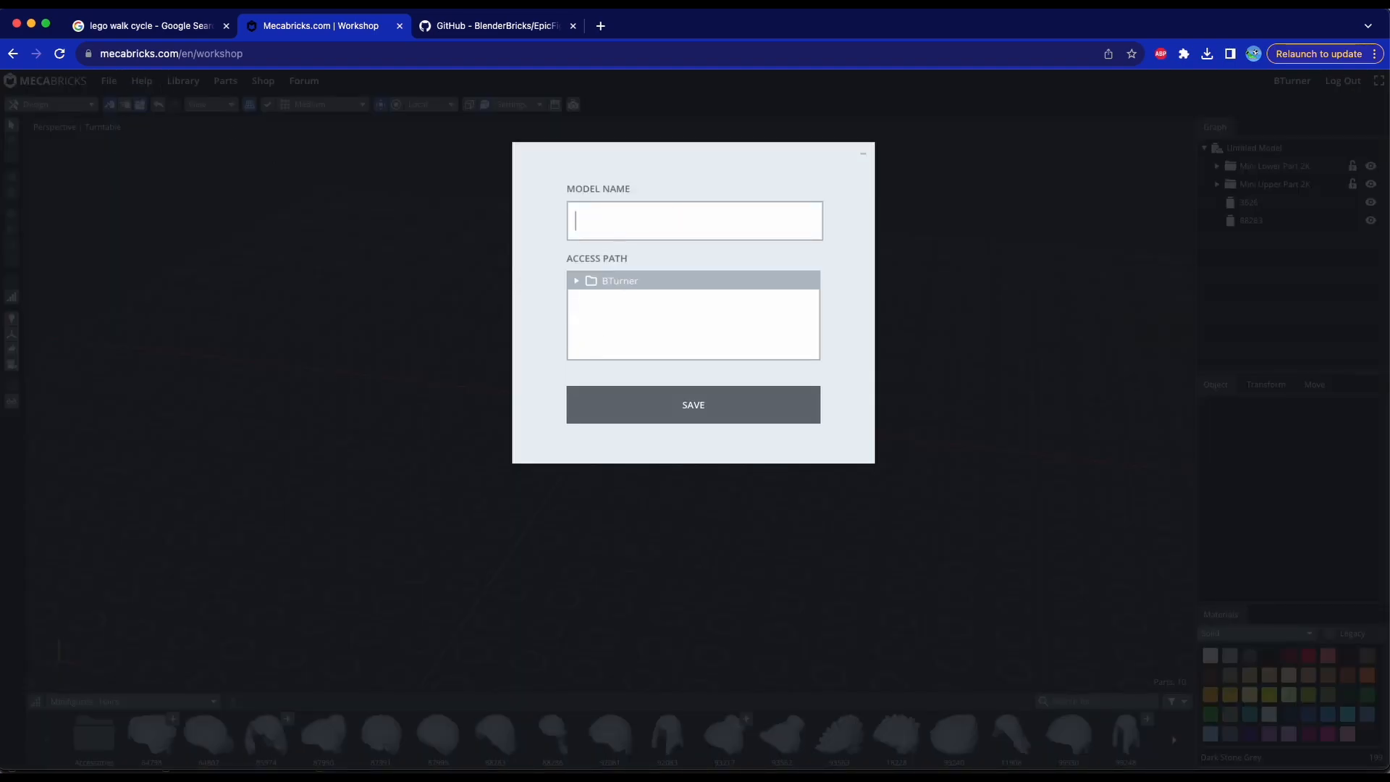
pyautogui.write('bob')
pyautogui.click(701, 398)
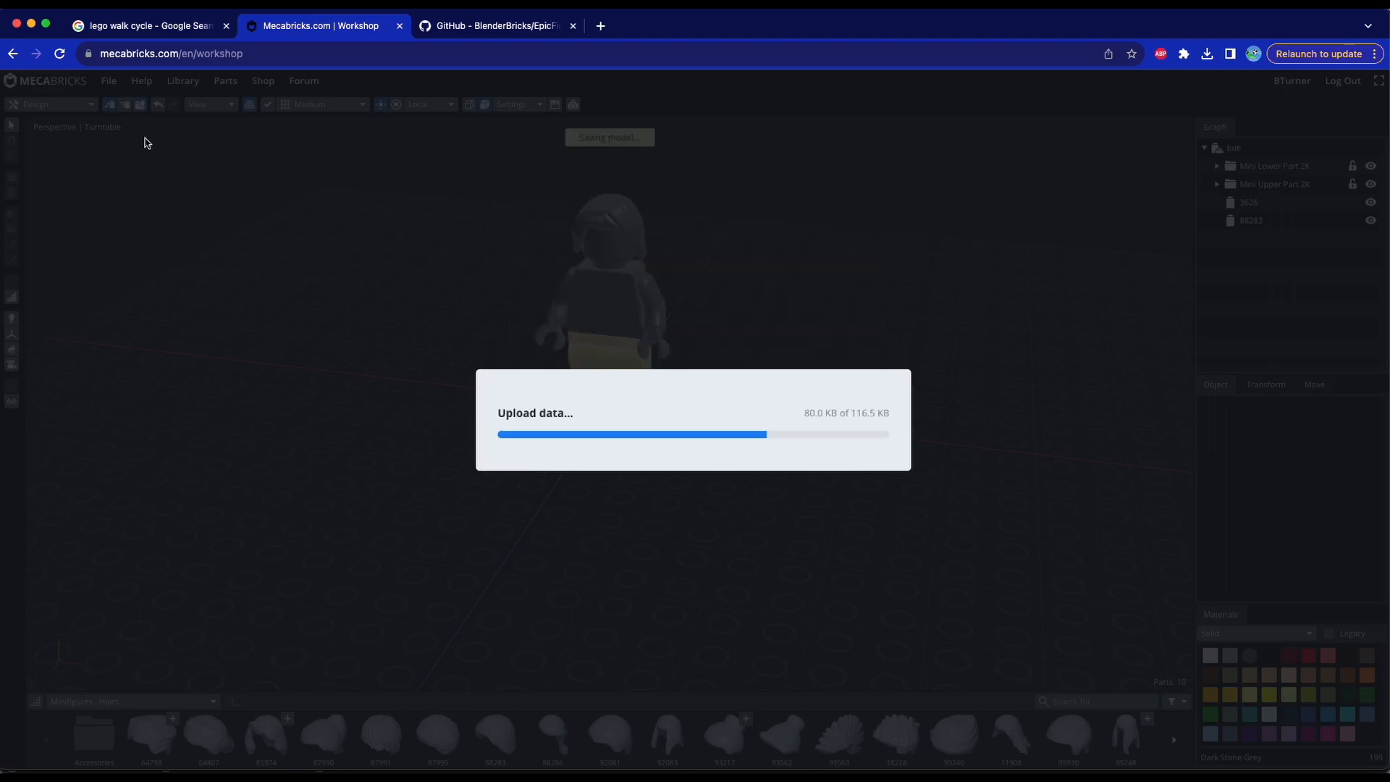
# Export the saved model in the Blender Add-on (.zmbx) format
pyautogui.click(109, 81)
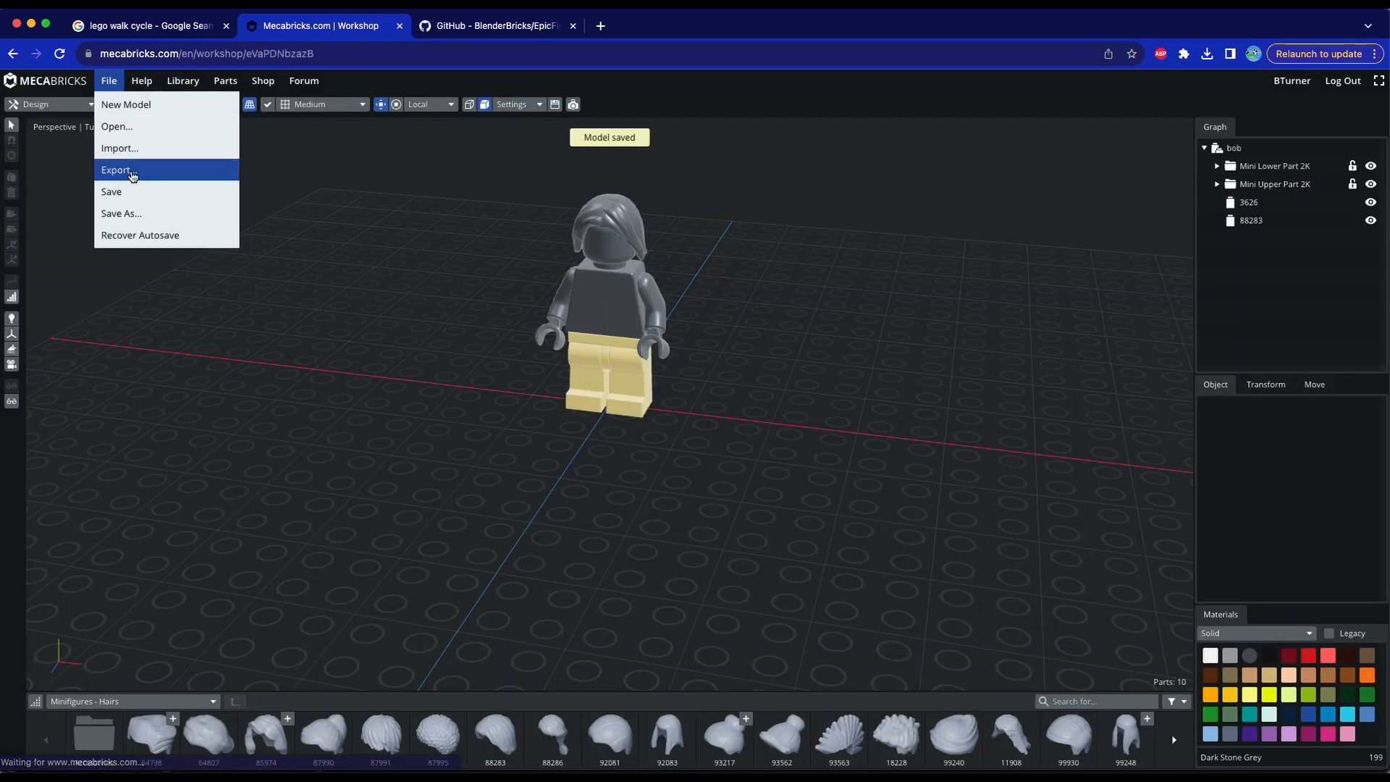
pyautogui.click(129, 172)
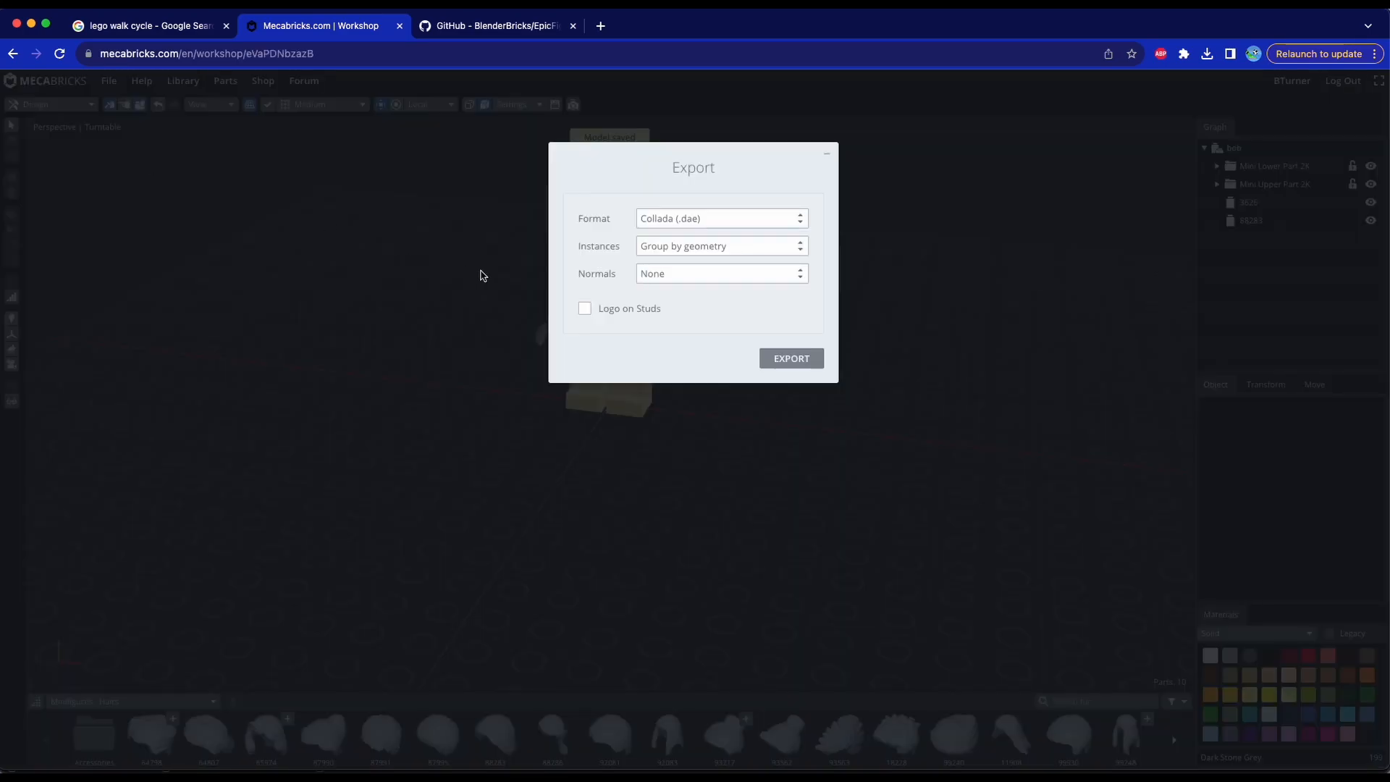
pyautogui.click(682, 223)
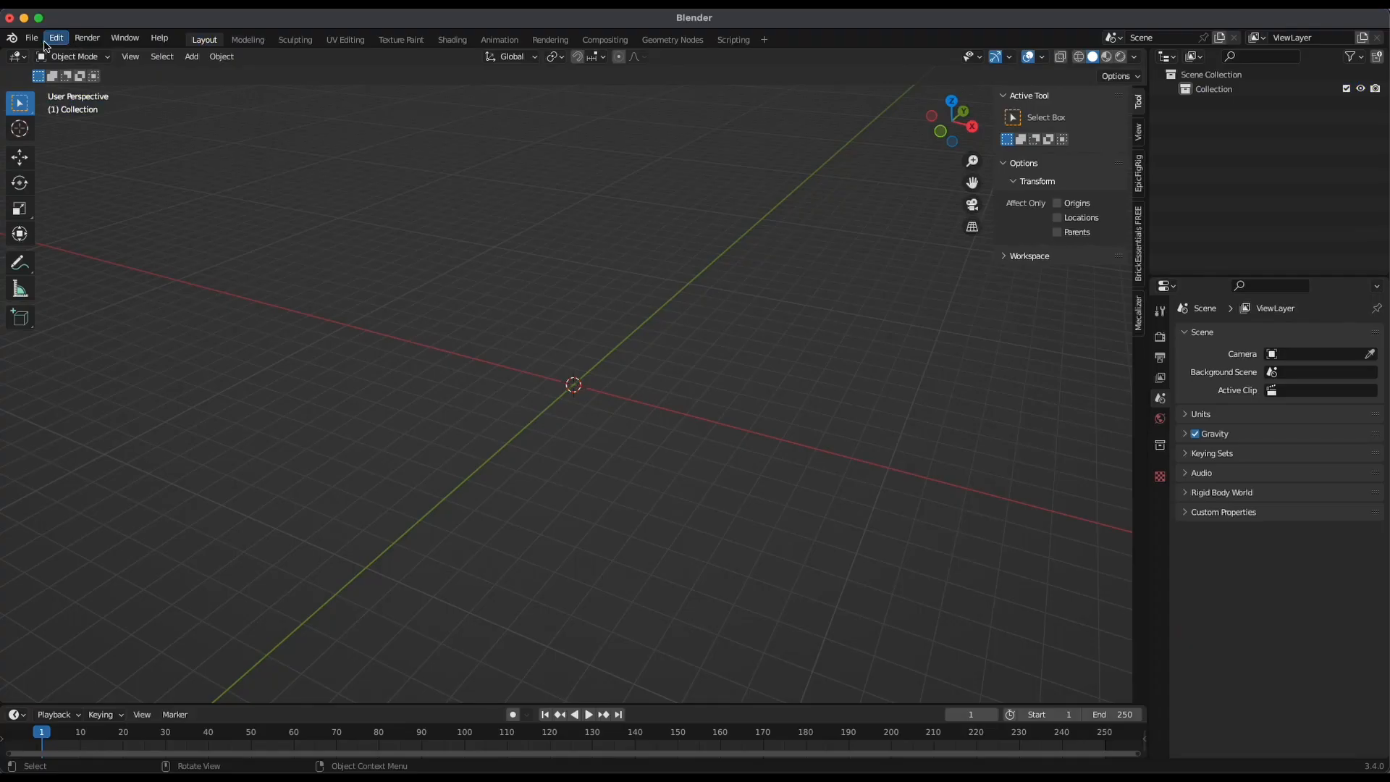
# Switch to Blender and import Brody (2).zmbx from the Downloads folder as a Mecabricks model
pyautogui.click(32, 38)
pyautogui.click(32, 37)
pyautogui.click(30, 39)
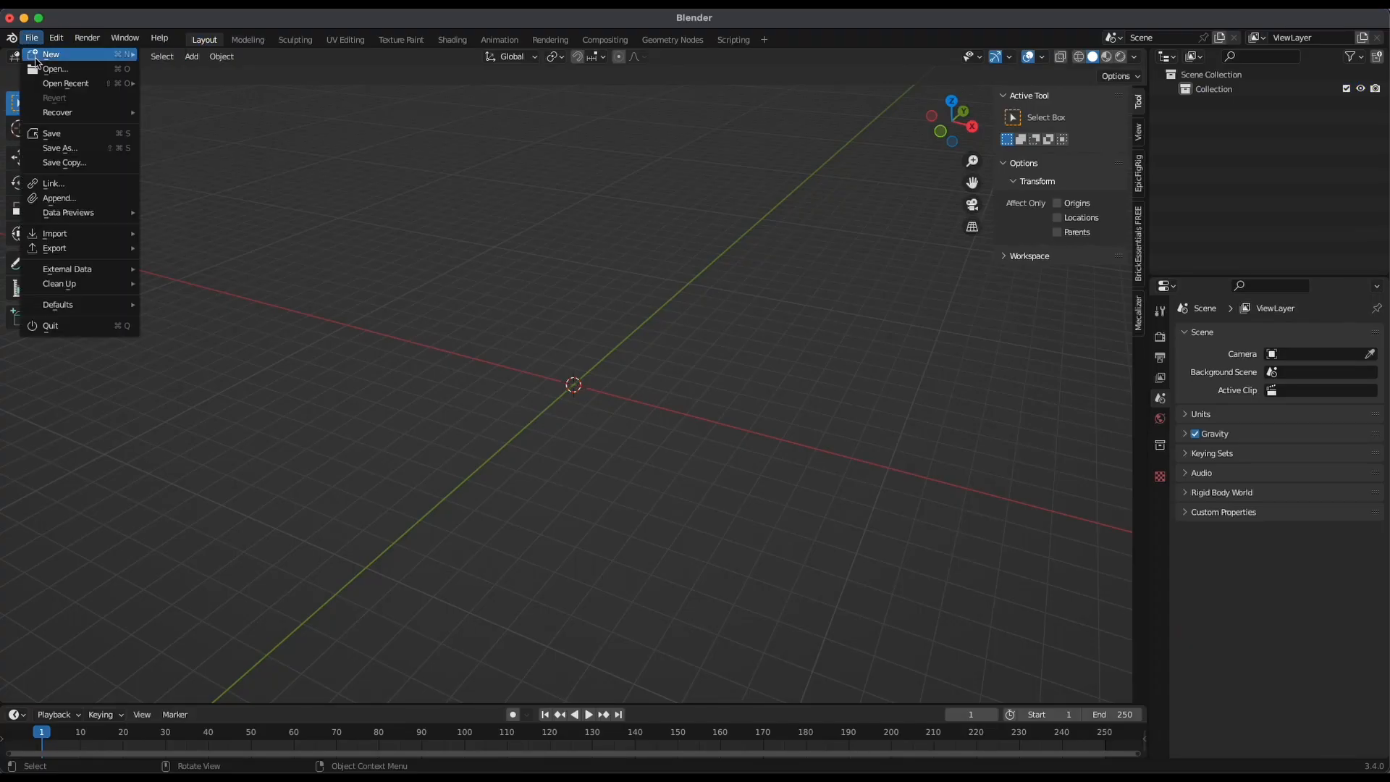
pyautogui.moveTo(112, 241)
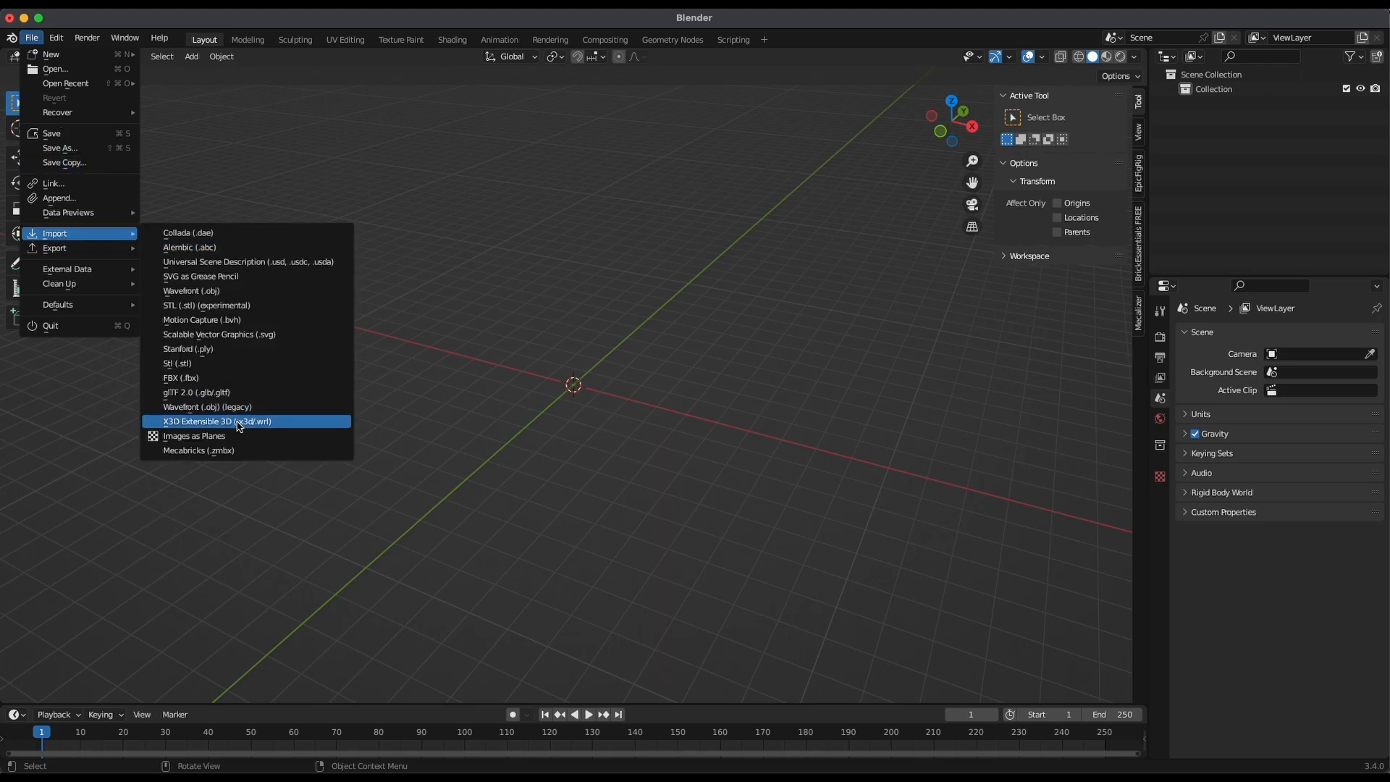
pyautogui.click(217, 453)
pyautogui.click(354, 442)
pyautogui.scroll(-4, 550, 405)
pyautogui.scroll(-4, 673, 438)
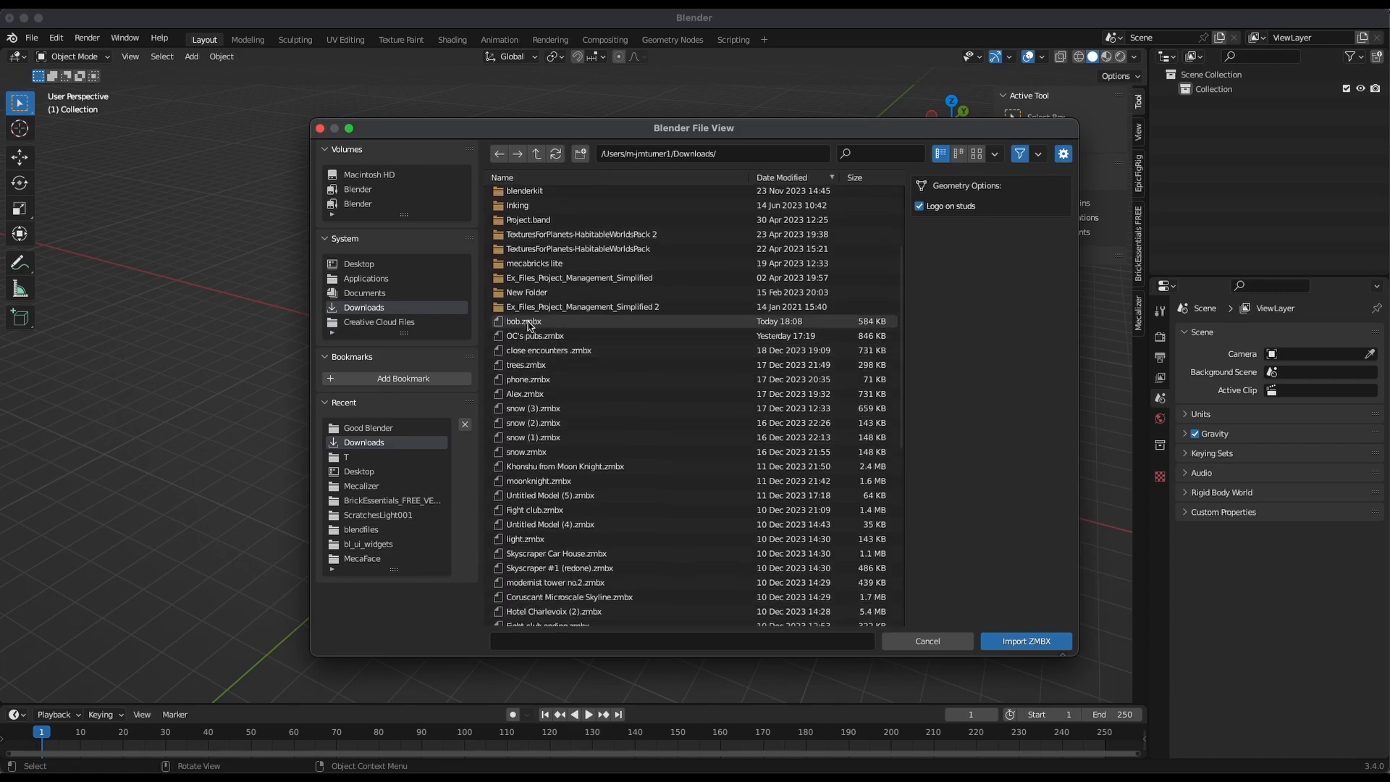
pyautogui.scroll(-7, 613, 513)
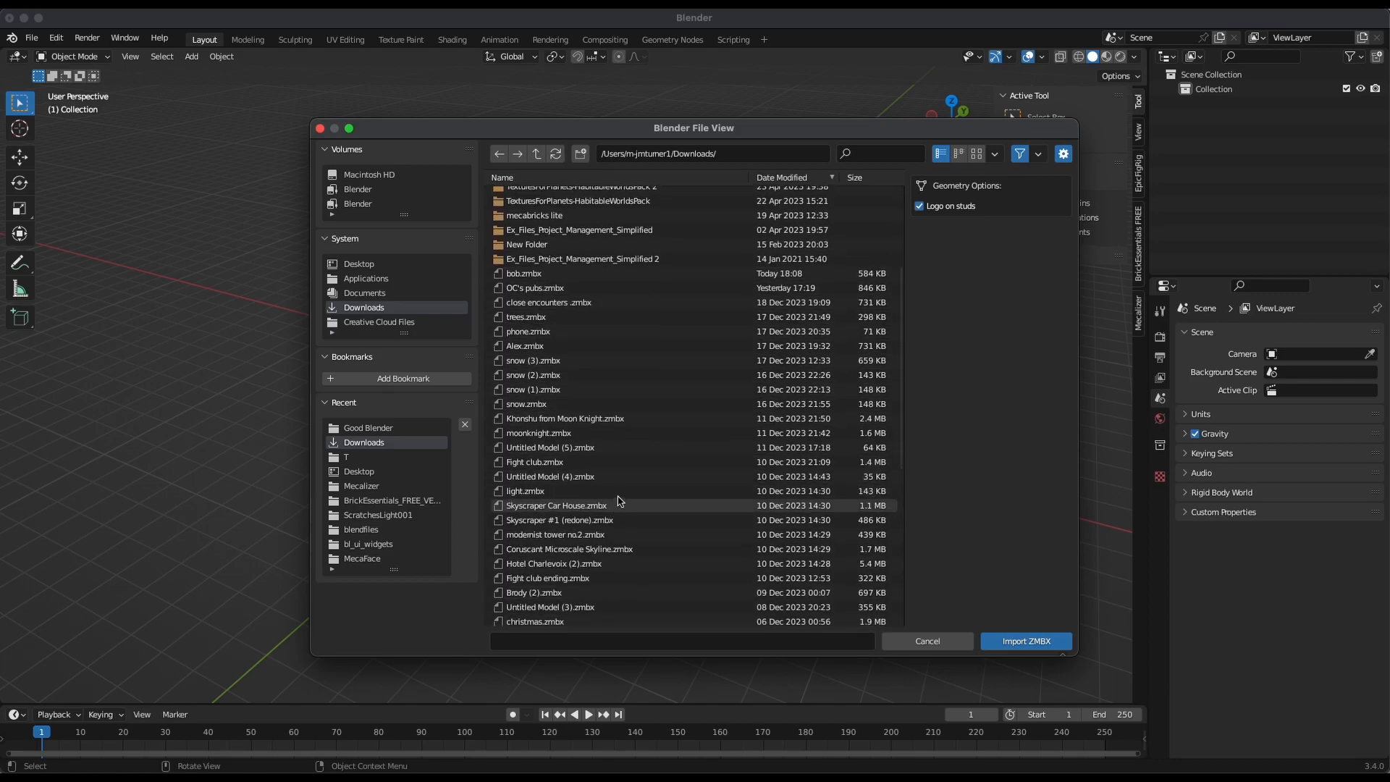
pyautogui.click(606, 503)
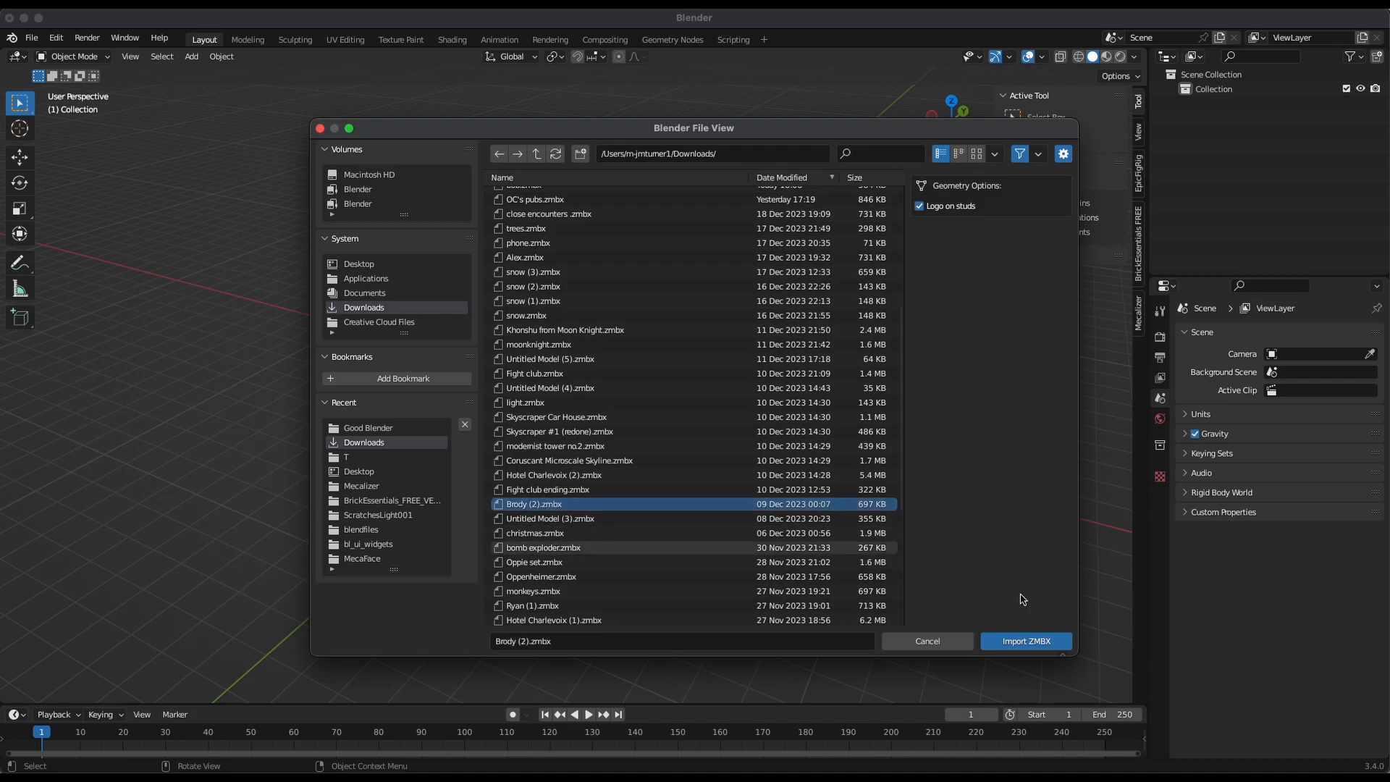
pyautogui.click(1020, 640)
# Delete the Empty object at the origin between the imported minifigure's feet
pyautogui.moveTo(716, 465); pyautogui.dragTo(662, 473, button='middle')
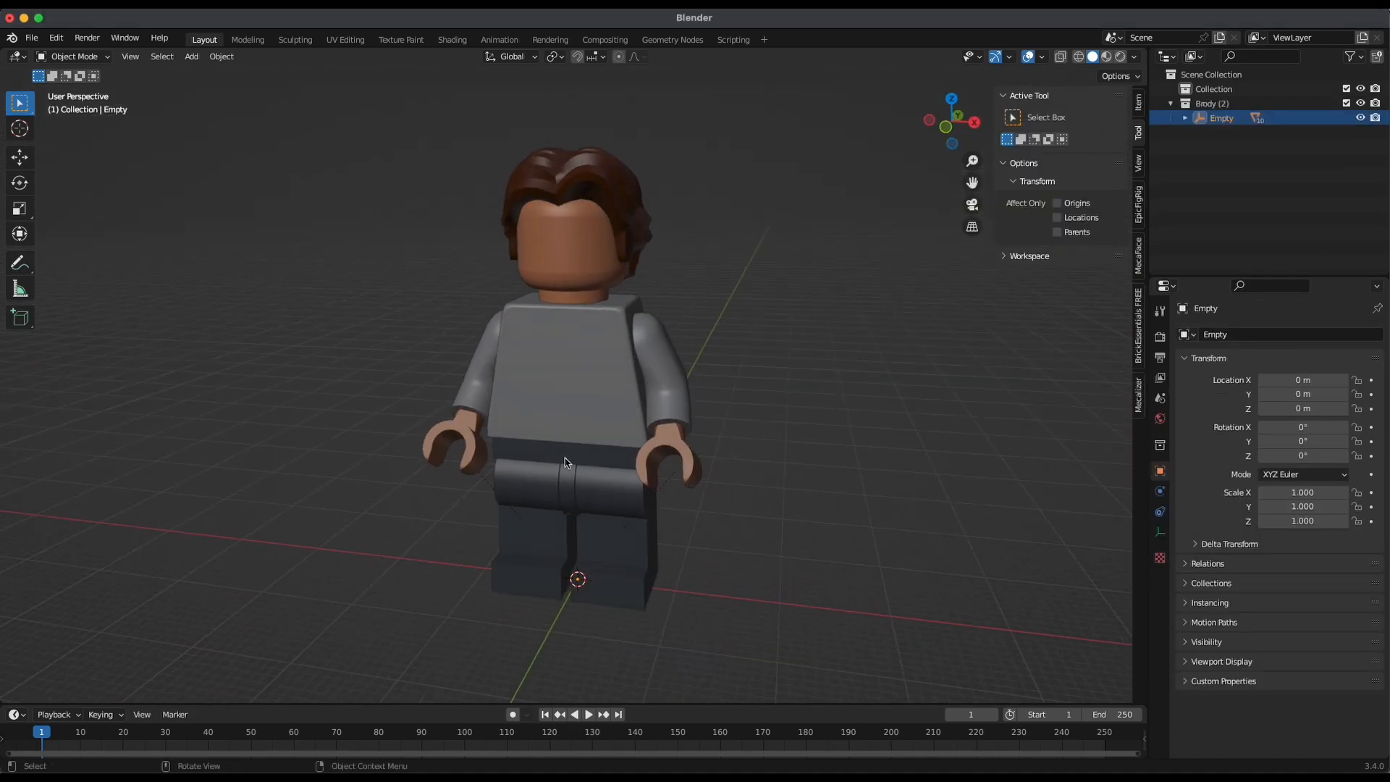
pyautogui.moveTo(593, 592); pyautogui.dragTo(579, 634, button='middle')
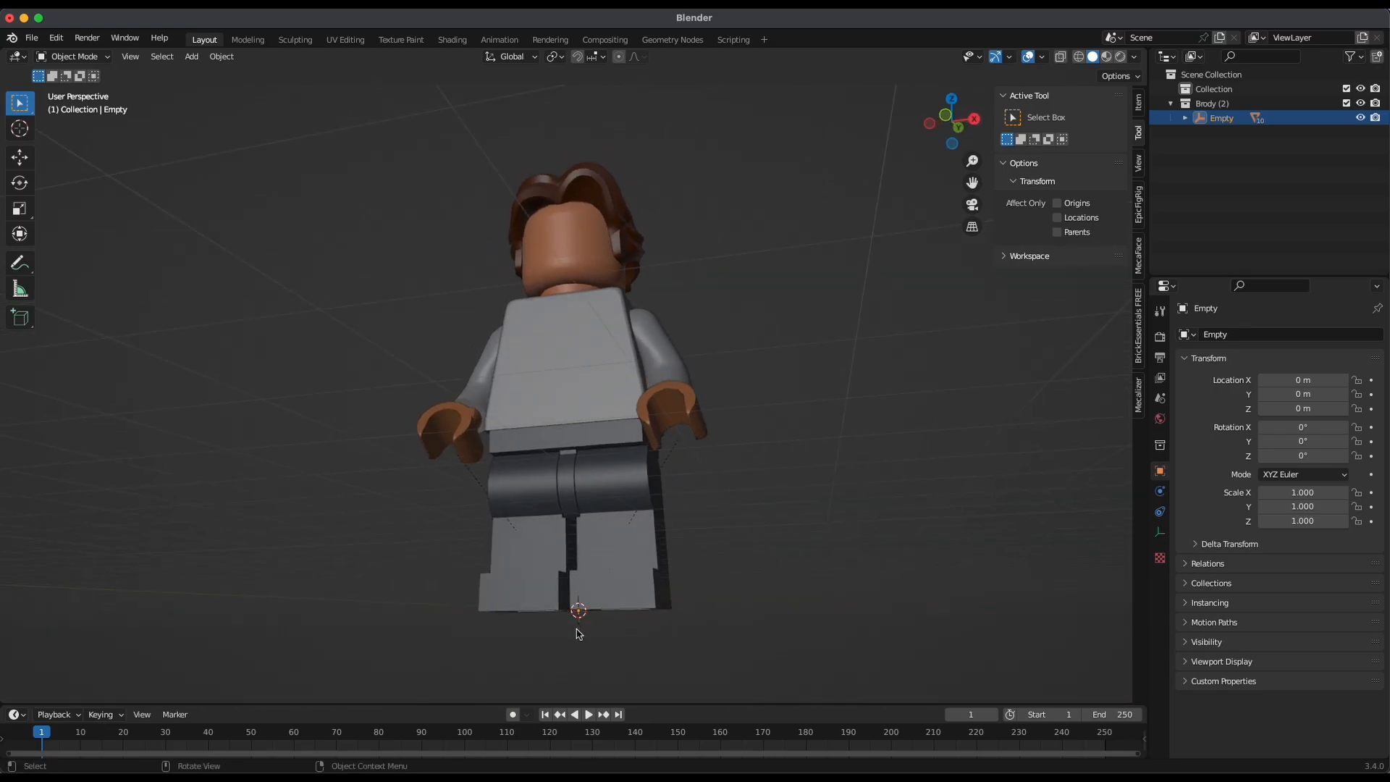
pyautogui.scroll(6, 590, 615)
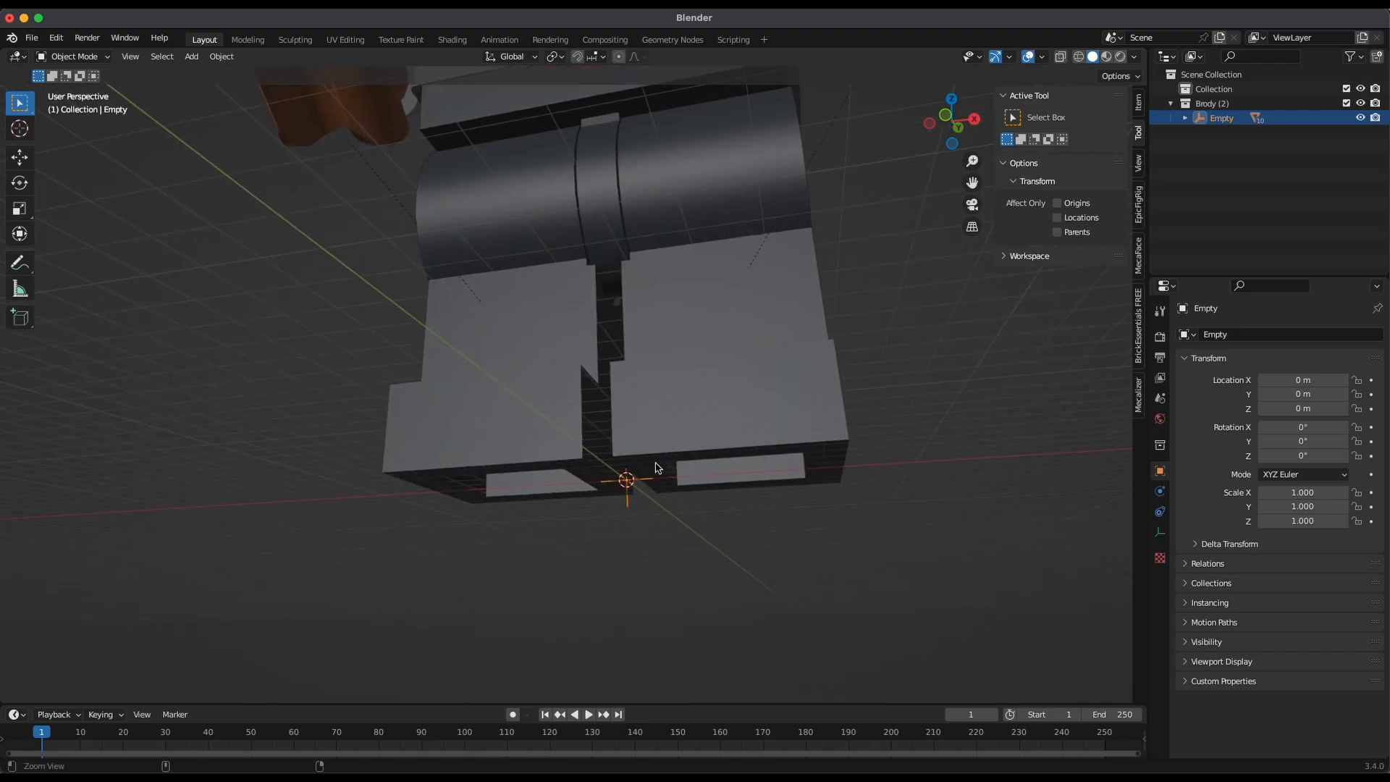
pyautogui.keyDown('ctrl'); pyautogui.moveTo(582, 480); pyautogui.dragTo(692, 397, button='middle'); pyautogui.keyUp('ctrl')
pyautogui.press('x')
pyautogui.click(553, 431)
pyautogui.keyDown('ctrl'); pyautogui.keyDown('alt'); pyautogui.moveTo(692, 397); pyautogui.dragTo(650, 456); pyautogui.keyUp('alt'); pyautogui.keyUp('ctrl')
pyautogui.keyDown('alt'); pyautogui.moveTo(379, 460); pyautogui.dragTo(745, 462); pyautogui.keyUp('alt')
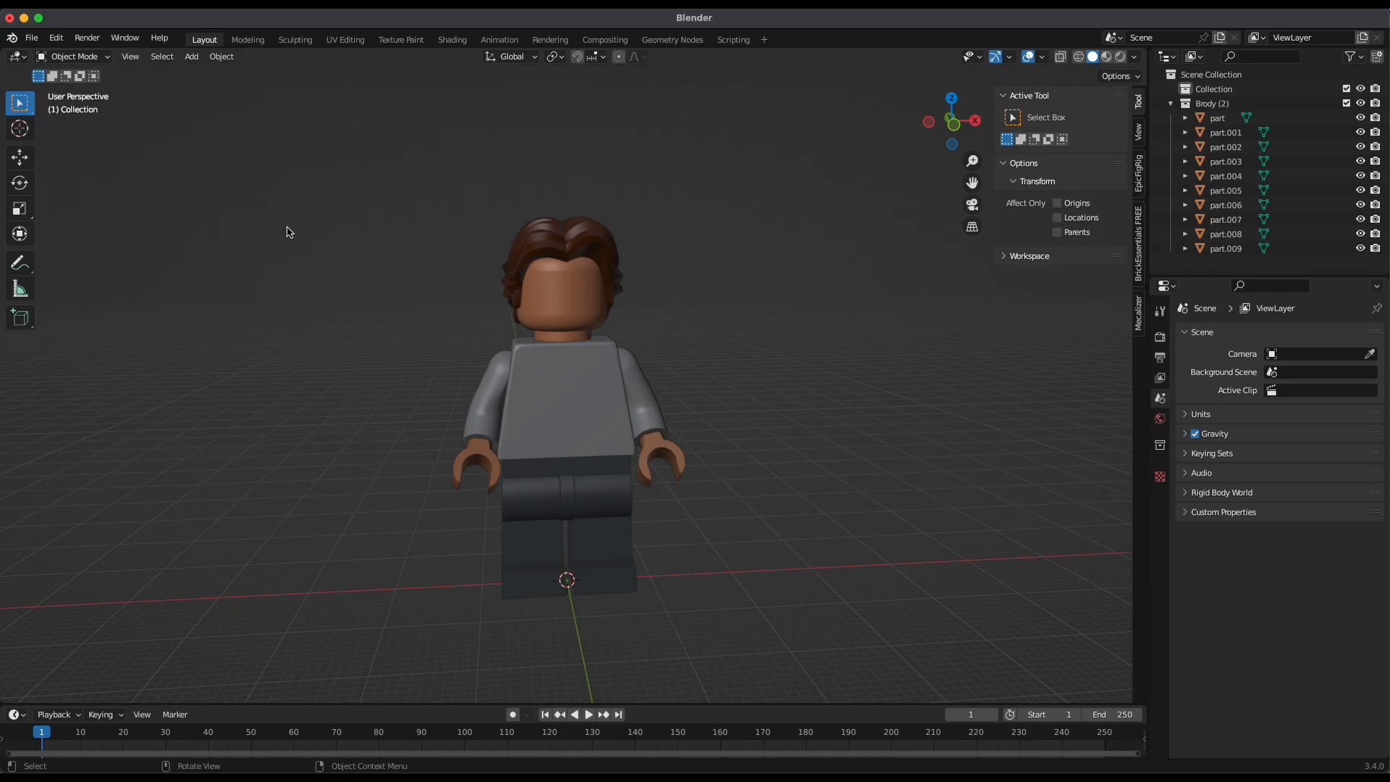
# Rig the minifigure with EpicFigRig, using its legs, hips, torso, arms, hands and head but not the hair
pyautogui.click(602, 499)
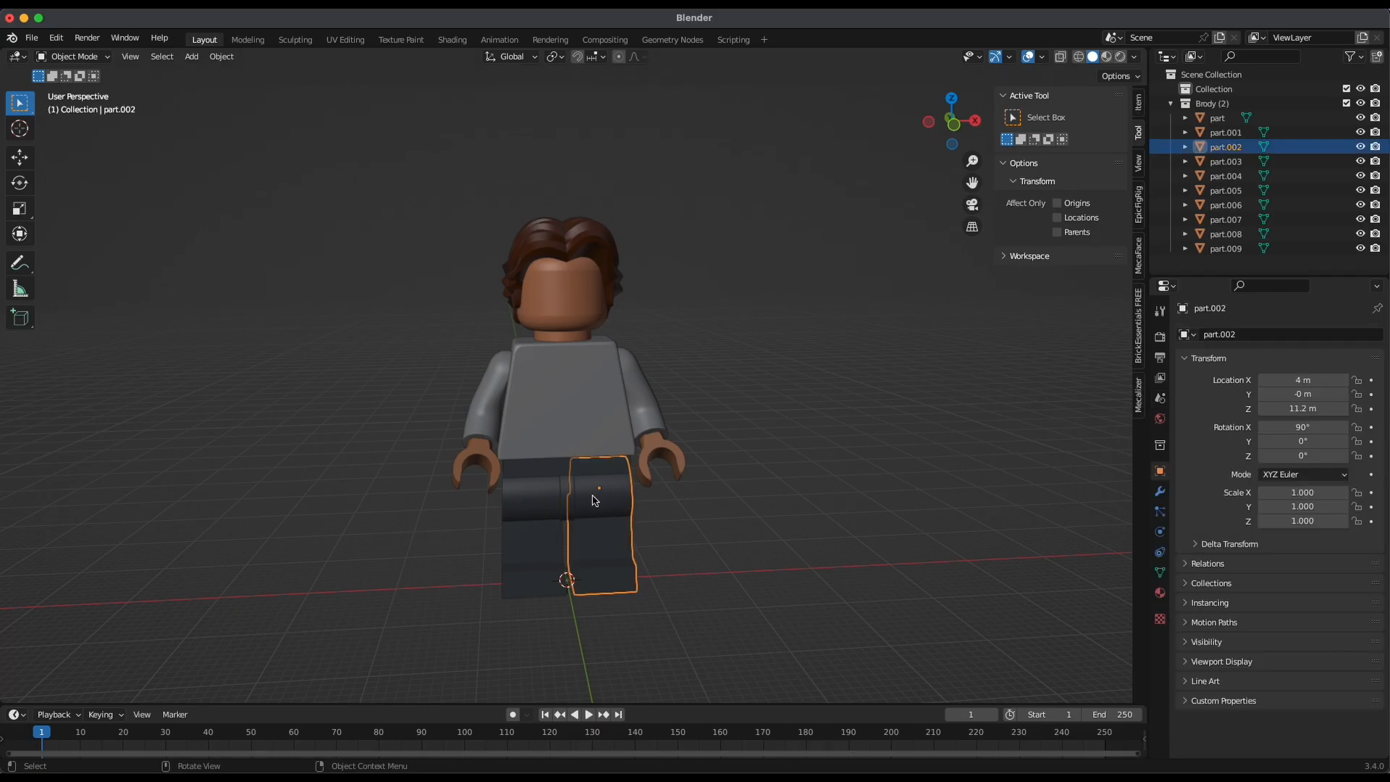
pyautogui.keyDown('shift'); pyautogui.click(566, 488); pyautogui.keyUp('shift')
pyautogui.keyDown('shift'); pyautogui.click(546, 496); pyautogui.keyUp('shift')
pyautogui.keyDown('shift'); pyautogui.click(570, 411); pyautogui.keyUp('shift')
pyautogui.keyDown('shift'); pyautogui.click(484, 407); pyautogui.keyUp('shift')
pyautogui.keyDown('shift'); pyautogui.click(475, 446); pyautogui.keyUp('shift')
pyautogui.keyDown('shift'); pyautogui.click(652, 449); pyautogui.keyUp('shift')
pyautogui.keyDown('shift'); pyautogui.click(644, 409); pyautogui.keyUp('shift')
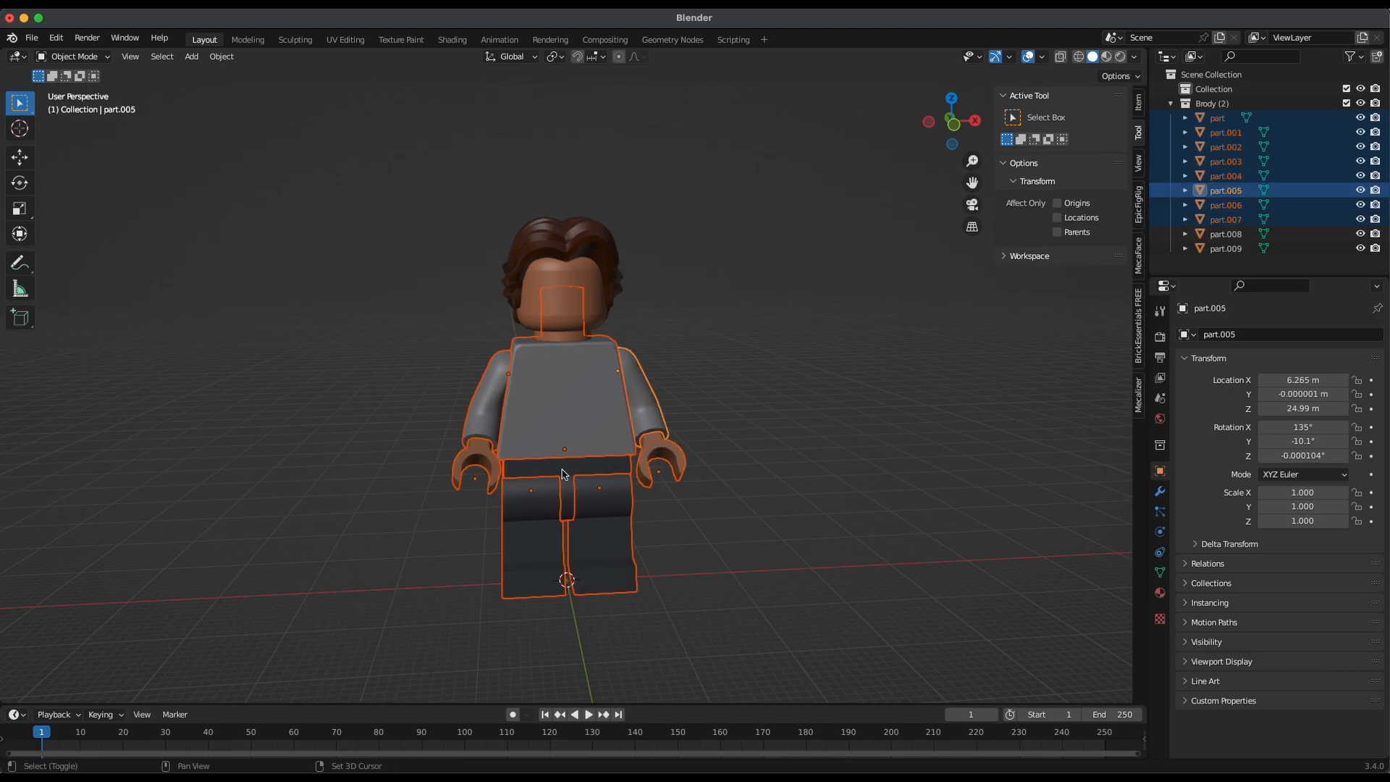
pyautogui.keyDown('shift'); pyautogui.click(606, 244); pyautogui.keyUp('shift')
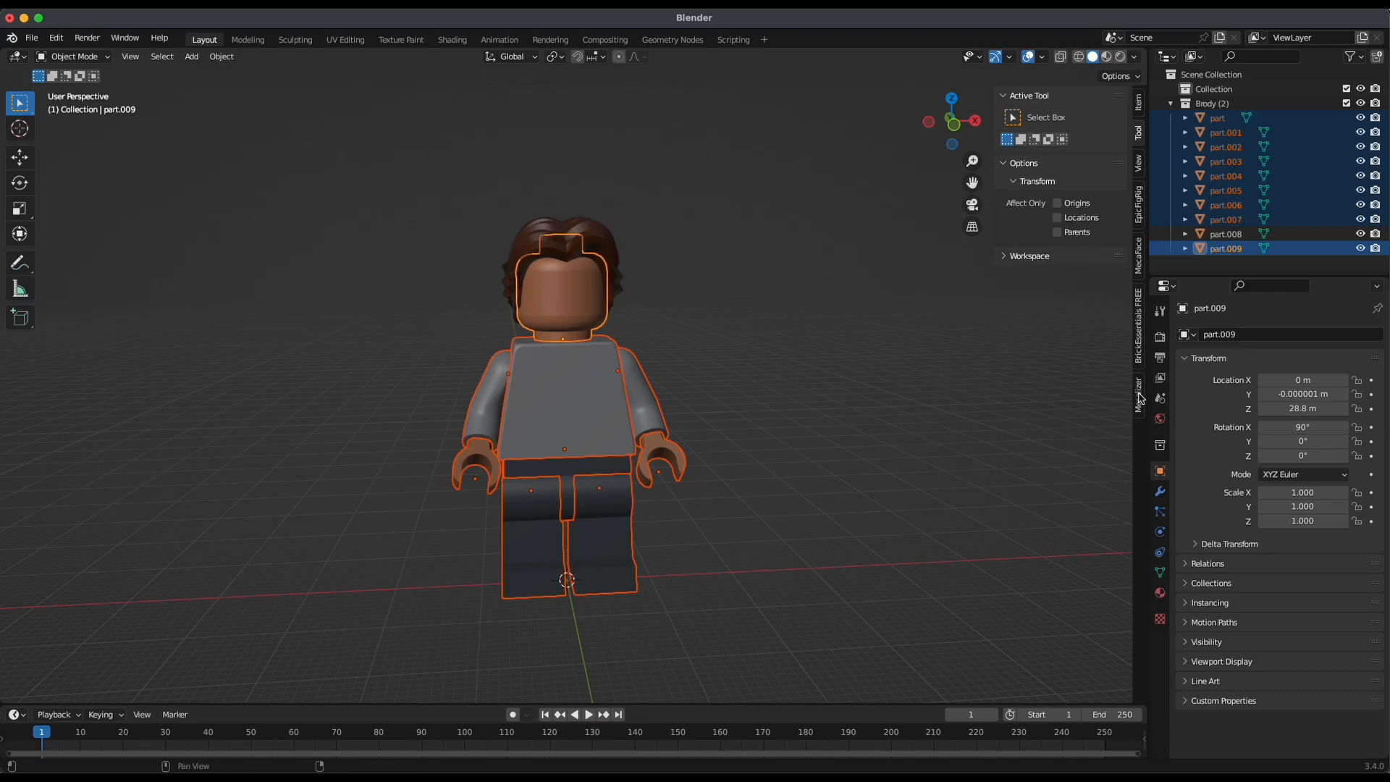
pyautogui.click(1140, 210)
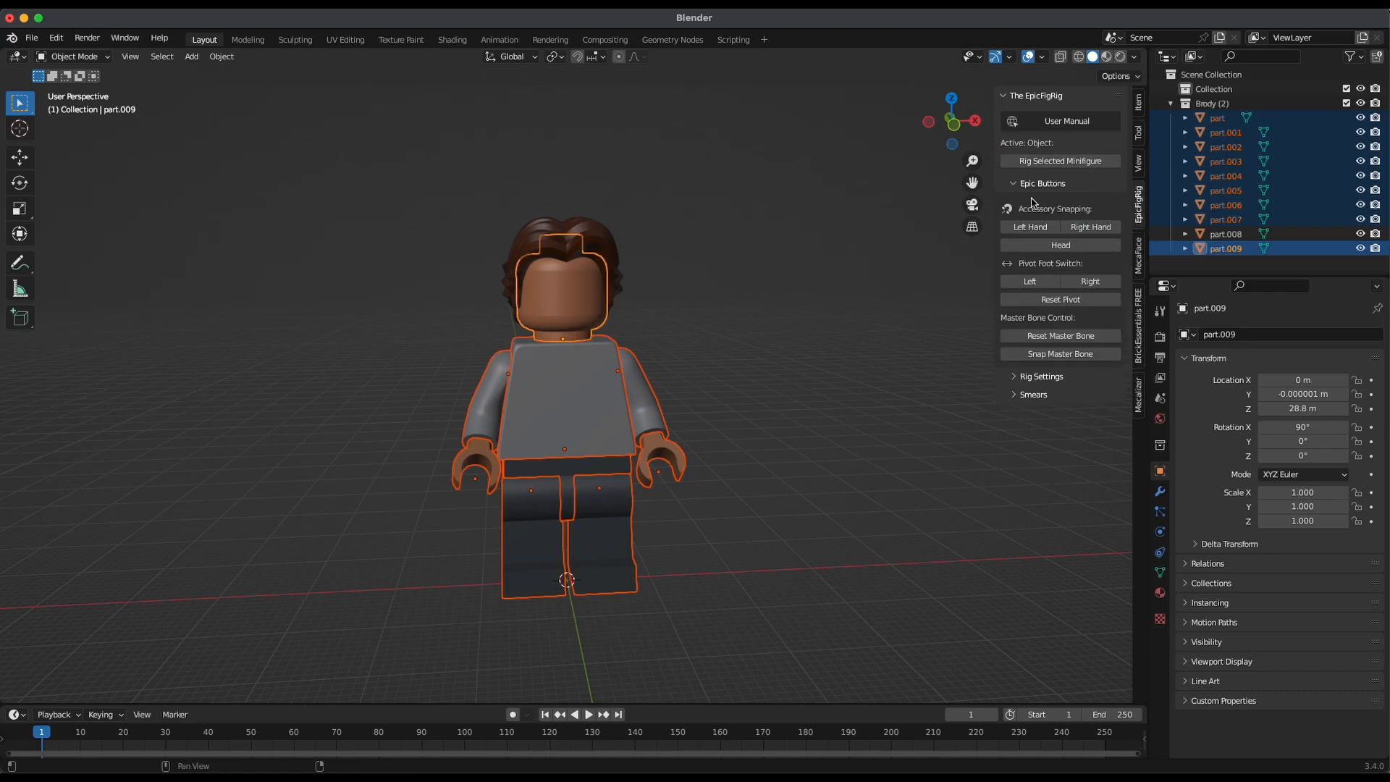
pyautogui.click(1090, 162)
# Put the minifigure's FinishedRig armature into Pose Mode
pyautogui.moveTo(775, 393); pyautogui.dragTo(708, 356, button='middle')
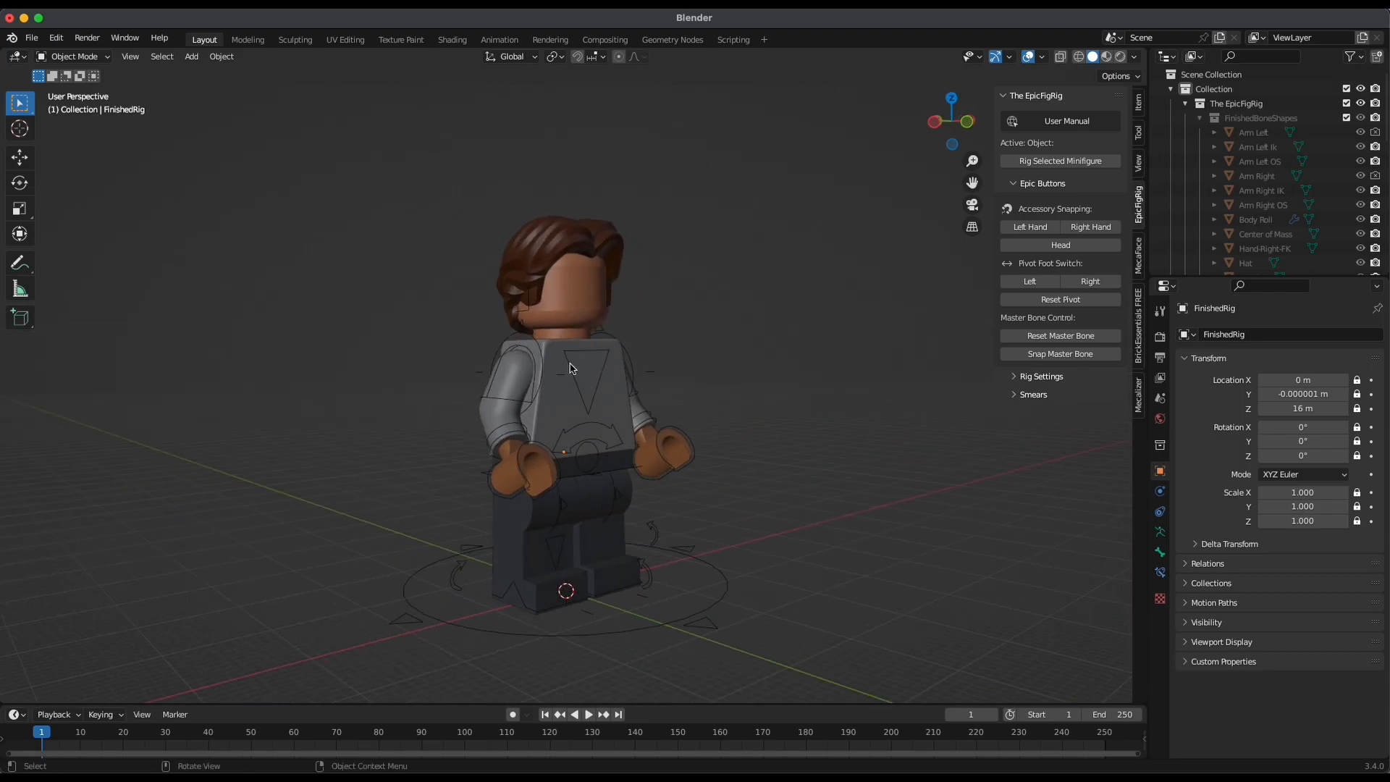
pyautogui.click(86, 61)
pyautogui.click(92, 113)
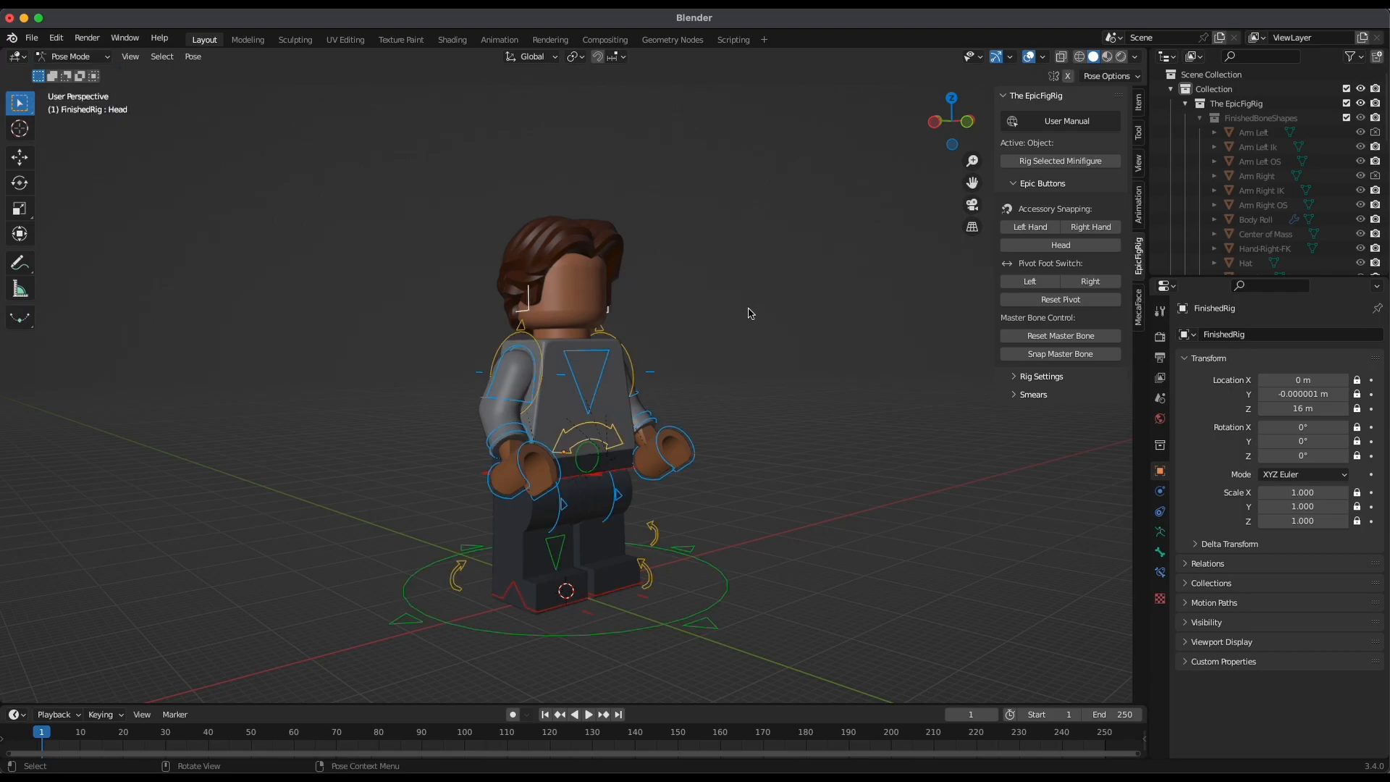
# Try posing the rig with the Right Arm Socket Control and neighbouring controls, and undo the last change
pyautogui.click(525, 338)
pyautogui.moveTo(539, 351); pyautogui.dragTo(707, 358, button='middle')
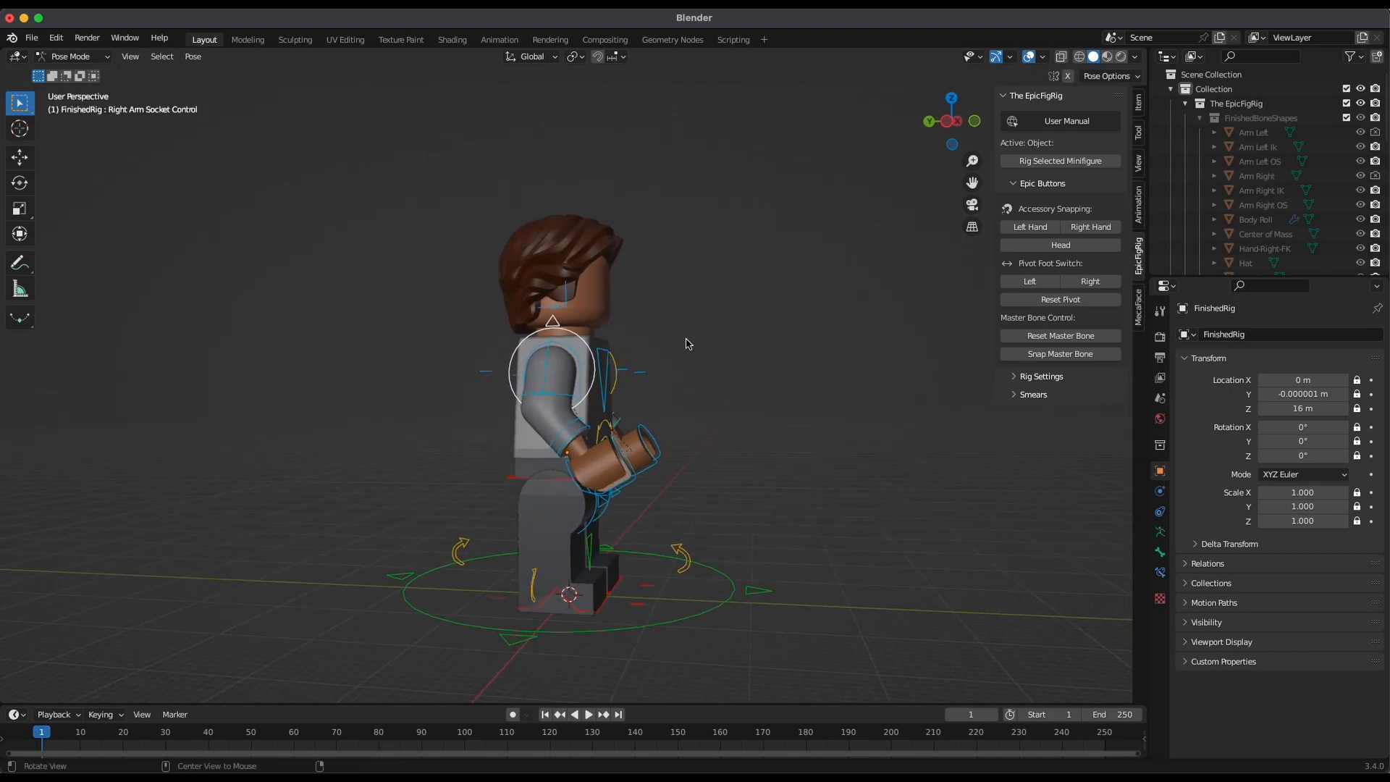
pyautogui.moveTo(511, 354); pyautogui.dragTo(536, 472, button='middle')
pyautogui.click(588, 435)
pyautogui.click(615, 493)
pyautogui.moveTo(609, 519); pyautogui.dragTo(741, 499, button='middle')
pyautogui.moveTo(420, 449); pyautogui.dragTo(560, 498)
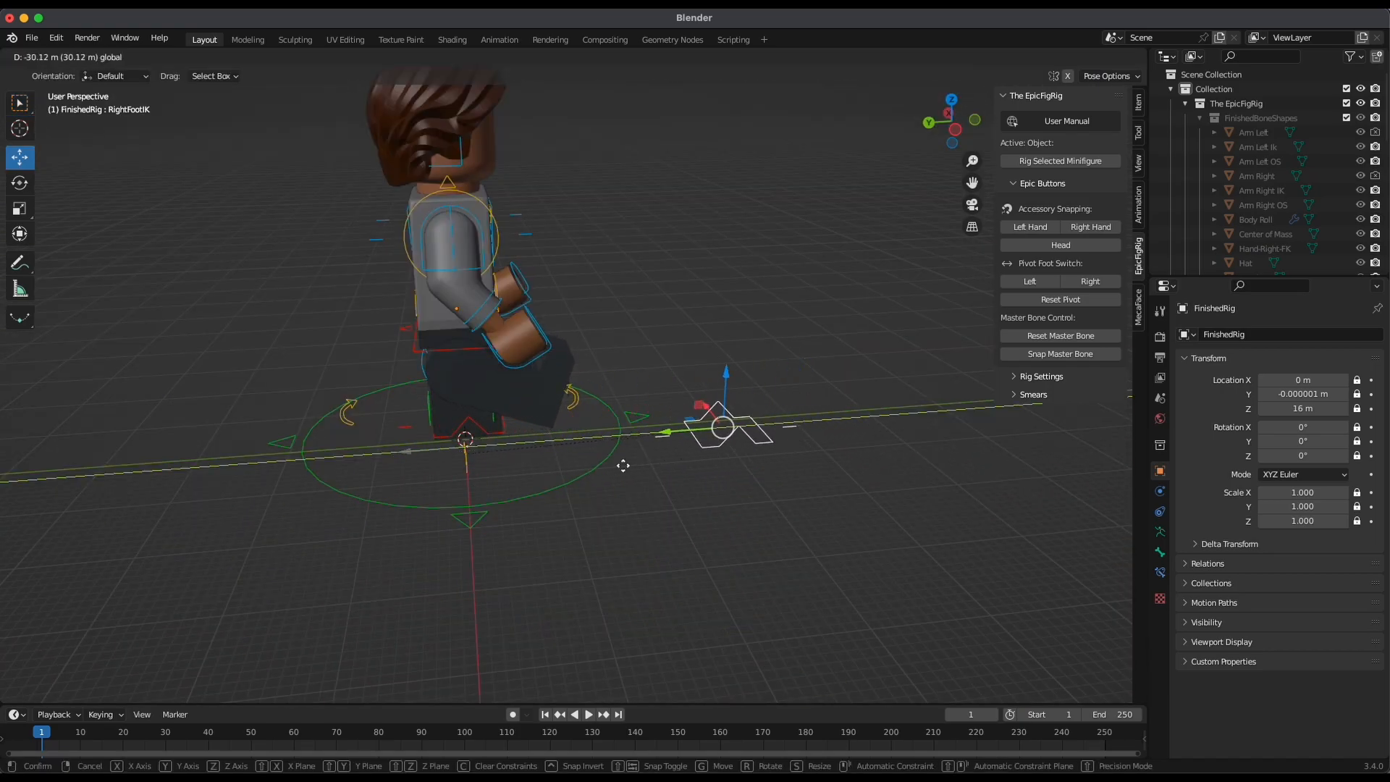
pyautogui.press('super+z')
# Try rotating the left arm with the Left Arm Socket Control and undo the rotation
pyautogui.keyDown('alt'); pyautogui.moveTo(752, 489); pyautogui.dragTo(632, 495); pyautogui.keyUp('alt')
pyautogui.click(699, 183)
pyautogui.moveTo(699, 183)
pyautogui.keyDown('alt'); pyautogui.mouseDown()
pyautogui.moveTo(722, 209)
pyautogui.moveTo(715, 169)
pyautogui.moveTo(693, 182)
pyautogui.moveTo(717, 170)
pyautogui.mouseUp(); pyautogui.keyUp('alt')
pyautogui.press('r')
pyautogui.moveTo(612, 392); pyautogui.dragTo(718, 271, button='middle')
pyautogui.moveTo(686, 182); pyautogui.dragTo(610, 150)
pyautogui.moveTo(820, 246); pyautogui.dragTo(788, 253, button='middle')
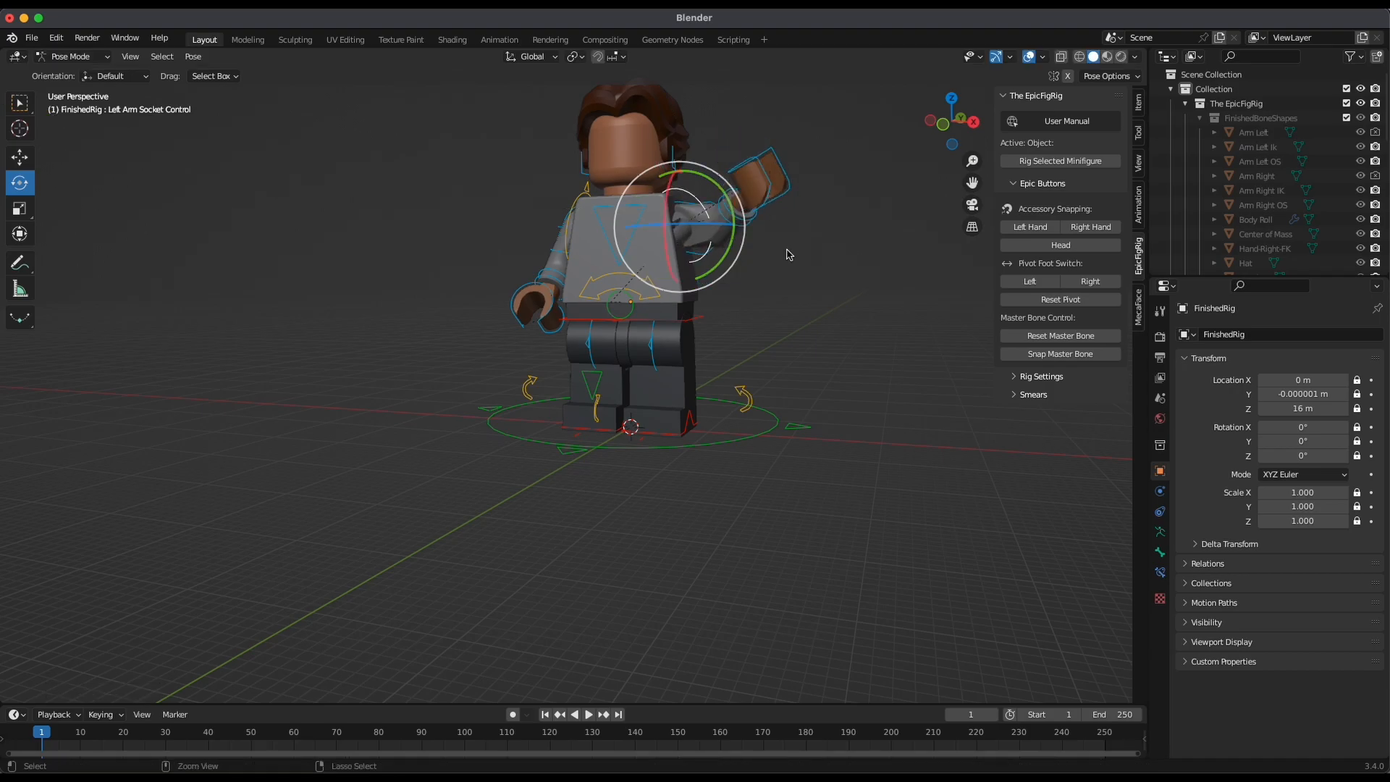
pyautogui.hotkey('ctrl', 'z')
# Try rotating the Torso Rock control at the minifigure's waist and undo the rotation
pyautogui.moveTo(831, 304); pyautogui.dragTo(737, 288, button='middle')
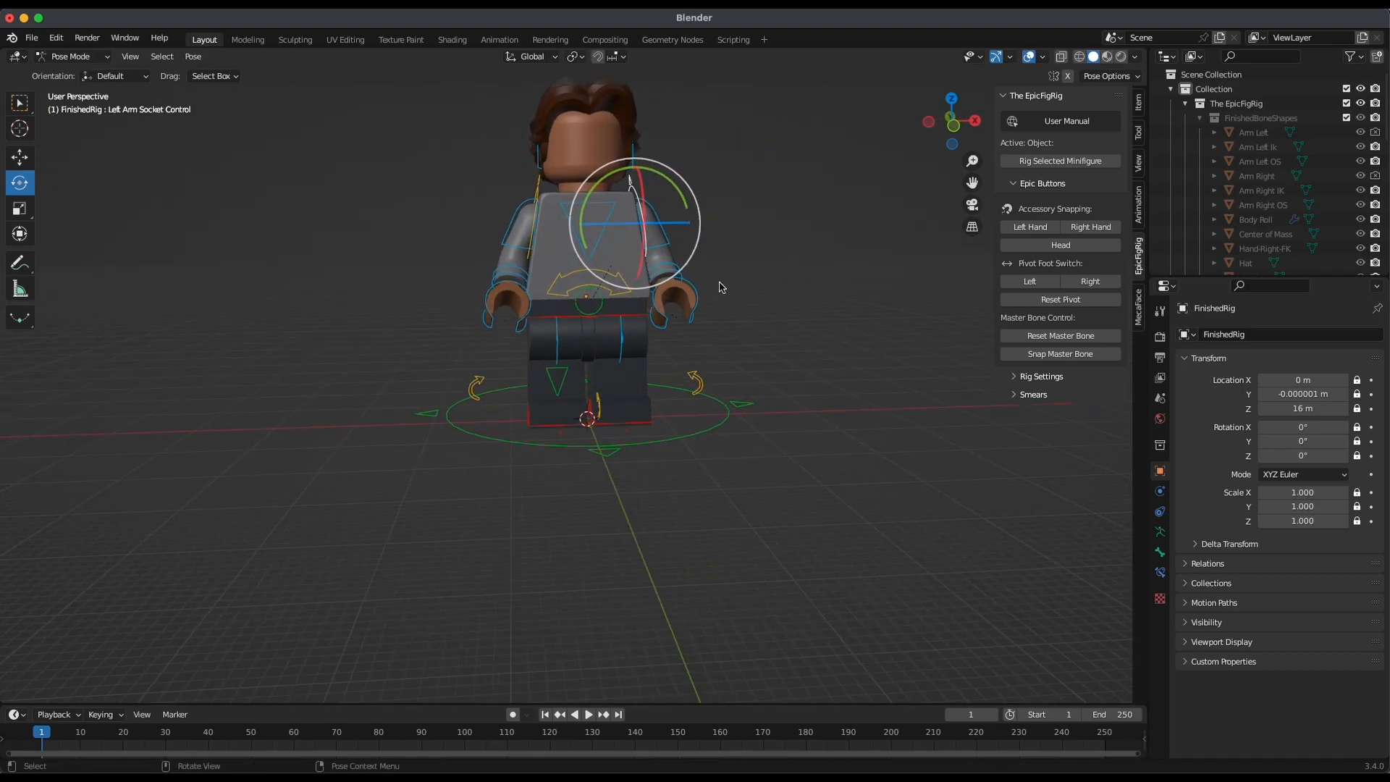
pyautogui.click(595, 282)
pyautogui.moveTo(633, 264); pyautogui.dragTo(682, 249)
pyautogui.hotkey('ctrl', 'z')
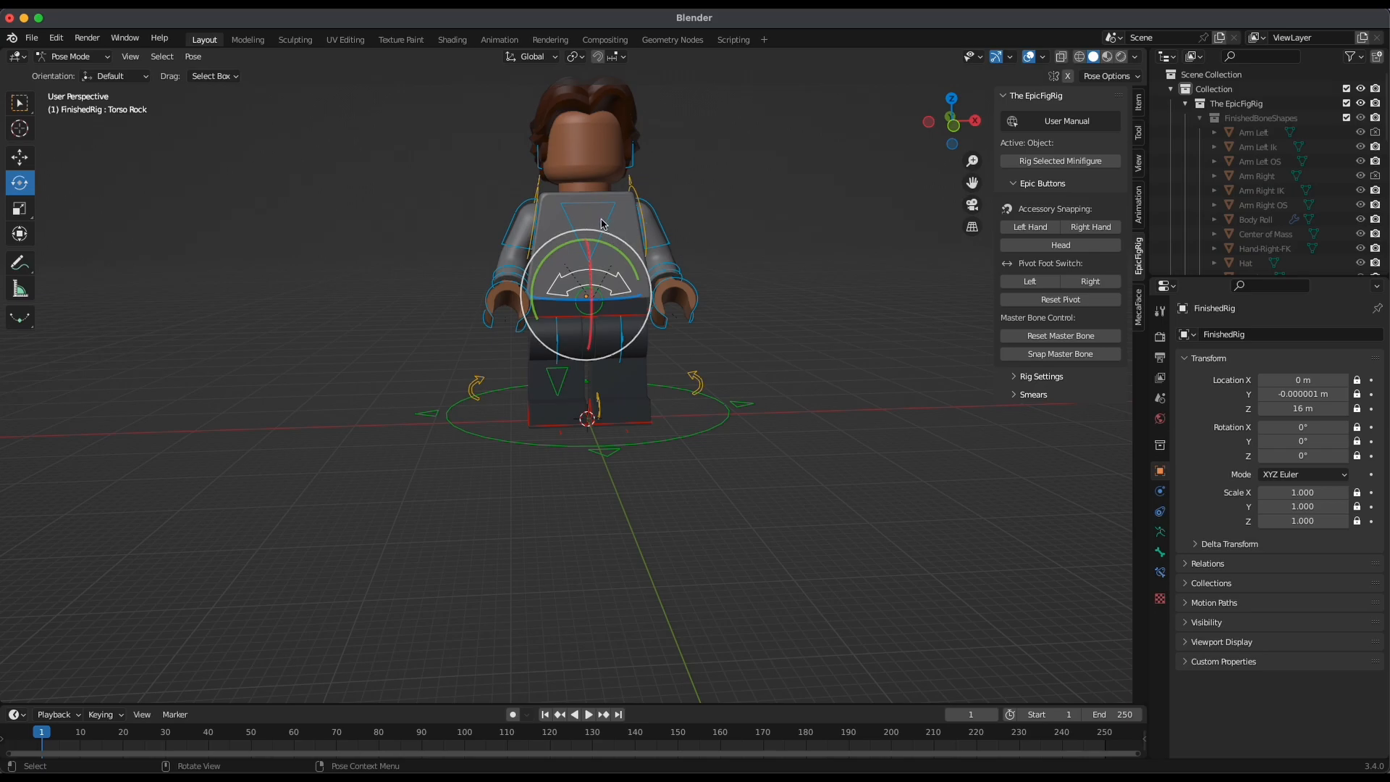
# Try rotating the upper body around different axes with the triangular Torso control on the chest
pyautogui.moveTo(748, 208); pyautogui.dragTo(669, 215, button='middle')
pyautogui.moveTo(659, 301); pyautogui.dragTo(738, 275)
pyautogui.hotkey('ctrl', 'z')
pyautogui.moveTo(743, 273); pyautogui.dragTo(679, 301, button='middle')
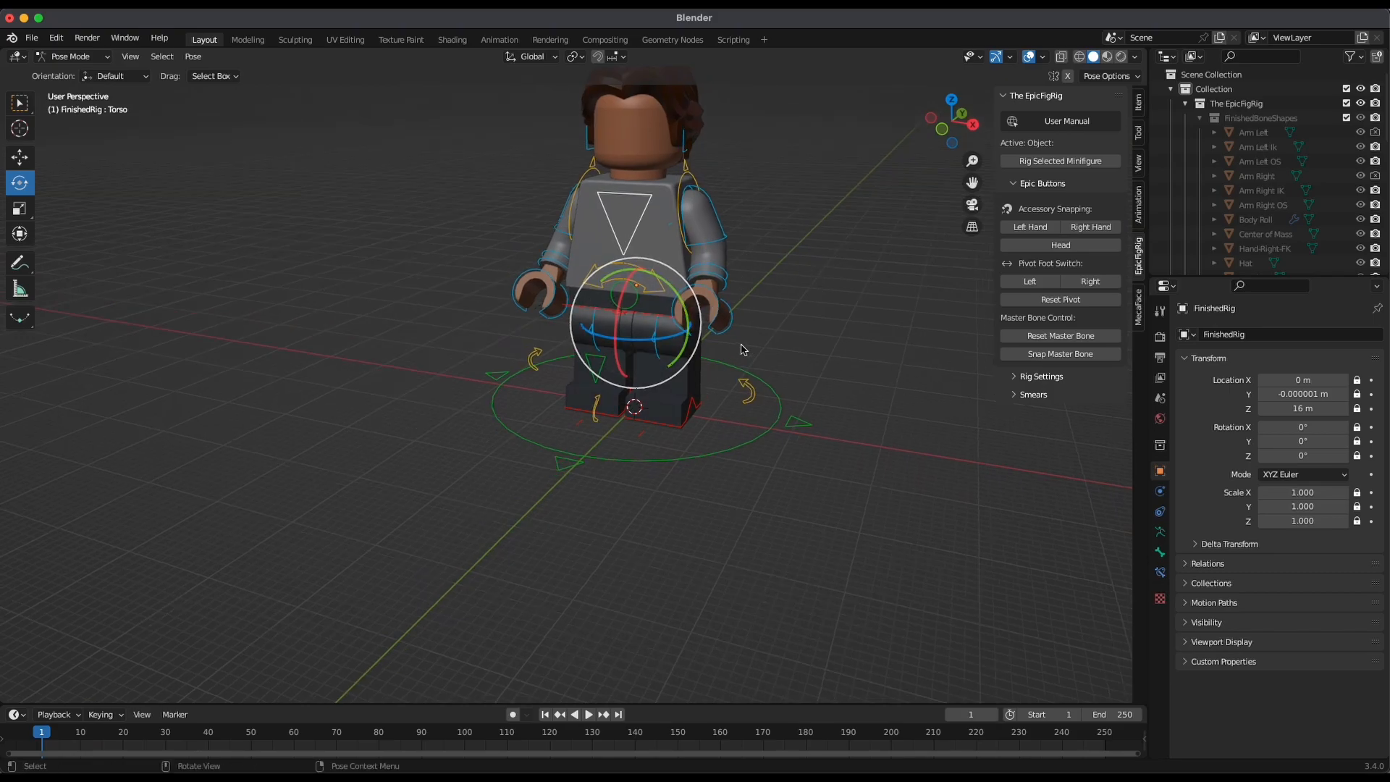
pyautogui.moveTo(672, 292); pyautogui.dragTo(687, 313)
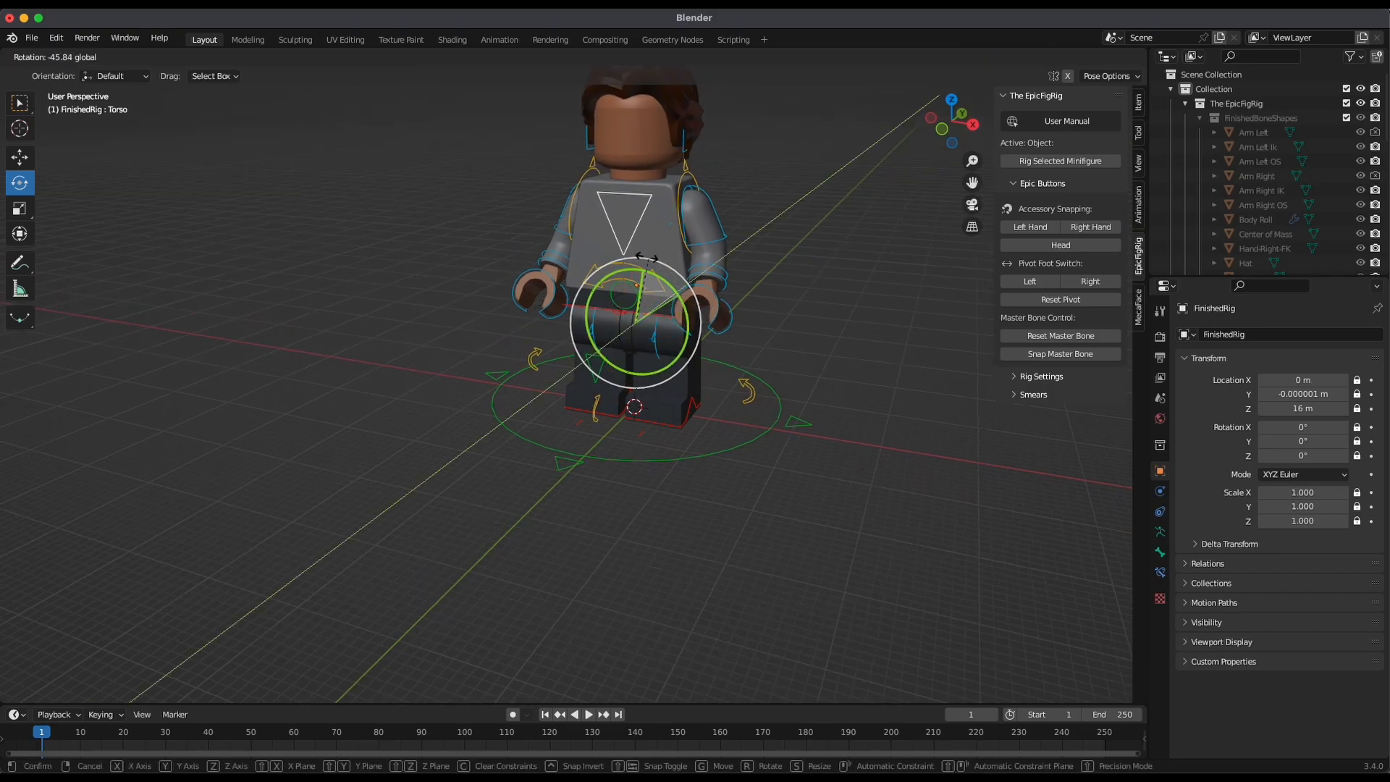
pyautogui.moveTo(618, 272); pyautogui.dragTo(724, 279)
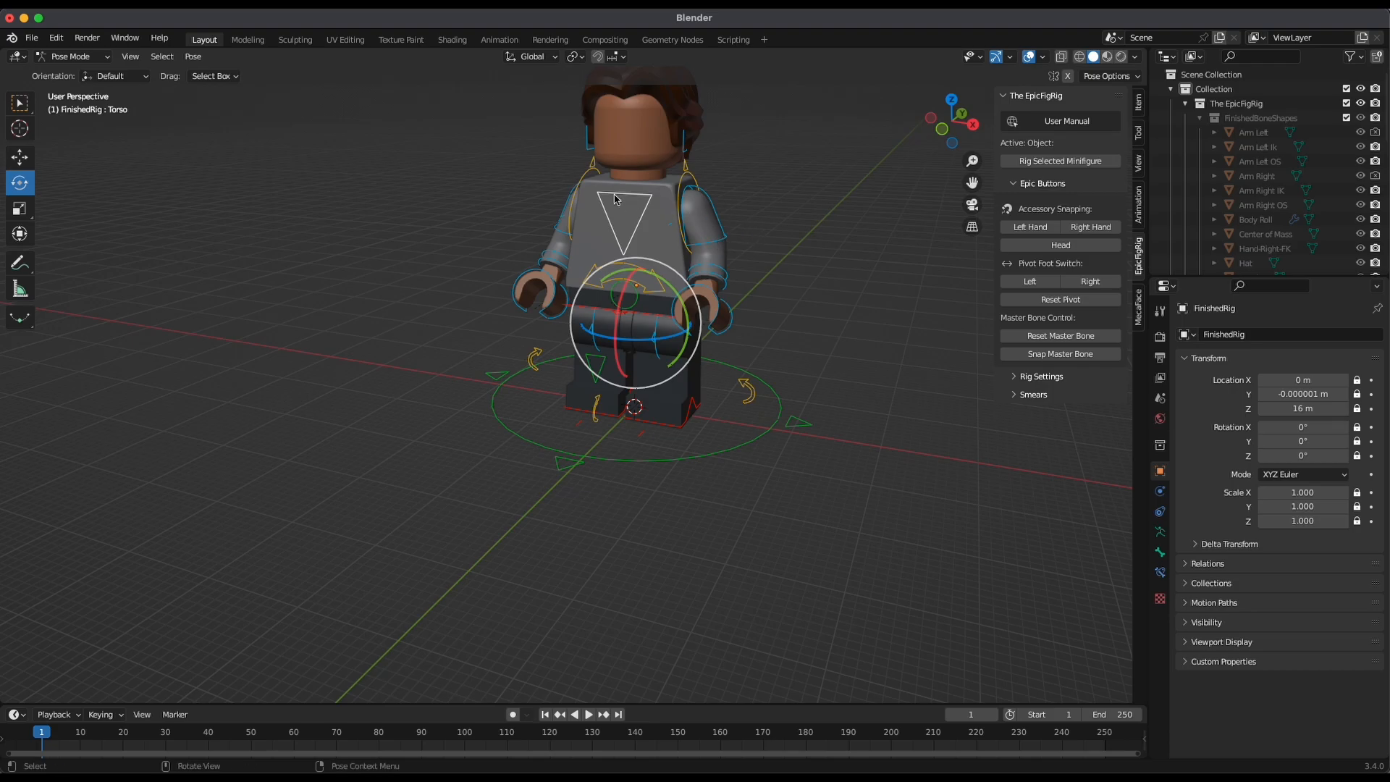
pyautogui.keyDown('alt'); pyautogui.moveTo(621, 201); pyautogui.dragTo(705, 255); pyautogui.keyUp('alt')
# Try moving the whole minifigure with the MasterBone circle at its feet and undo the move
pyautogui.keyDown('alt'); pyautogui.moveTo(773, 357); pyautogui.dragTo(717, 369); pyautogui.keyUp('alt')
pyautogui.click(628, 491)
pyautogui.keyDown('alt'); pyautogui.moveTo(796, 479); pyautogui.dragTo(767, 328); pyautogui.keyUp('alt')
pyautogui.scroll(-6, 775, 335)
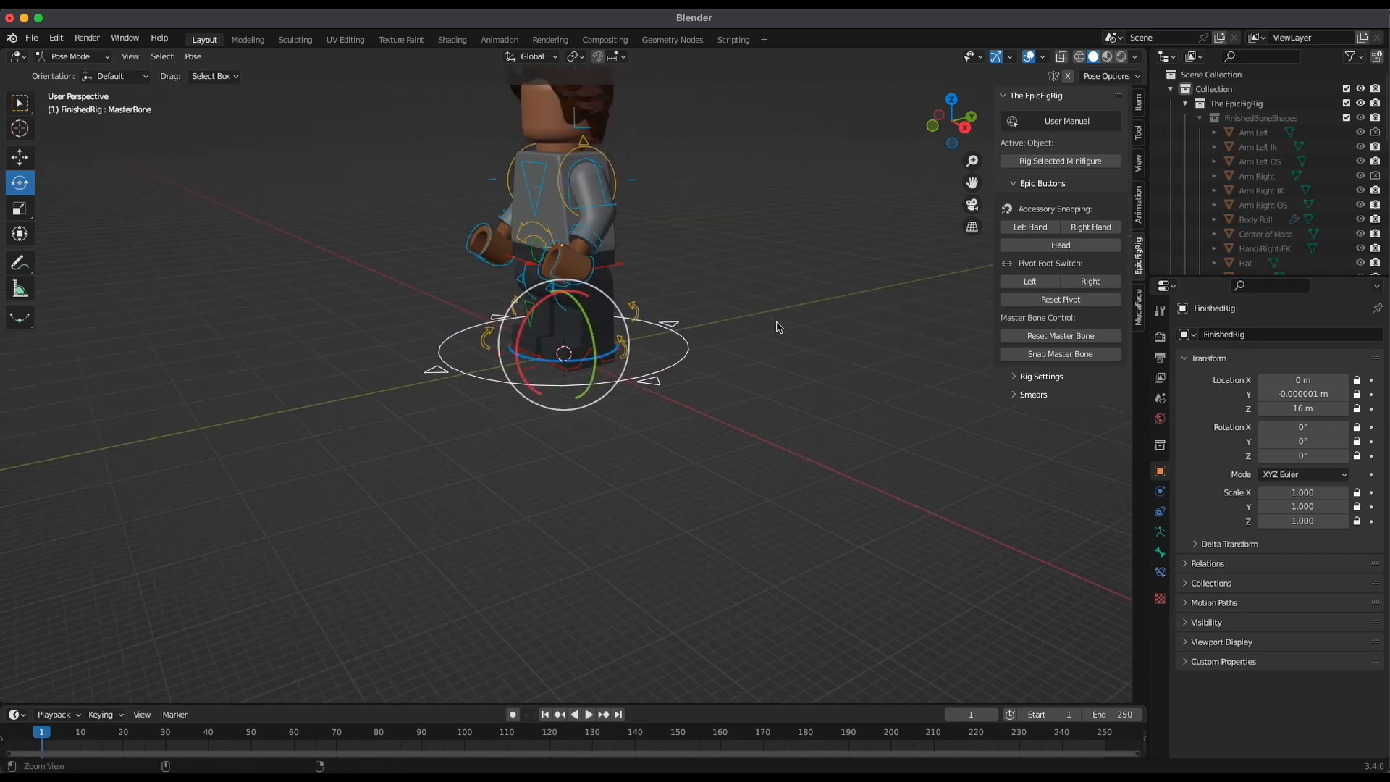
pyautogui.press('g')
pyautogui.moveTo(618, 353); pyautogui.dragTo(478, 384)
pyautogui.press('super+z')
# Return the minifigure's rig from Pose Mode to Object Mode
pyautogui.keyDown('alt'); pyautogui.moveTo(724, 384); pyautogui.dragTo(619, 374); pyautogui.keyUp('alt')
pyautogui.scroll(1, 619, 375)
pyautogui.scroll(5, 568, 381)
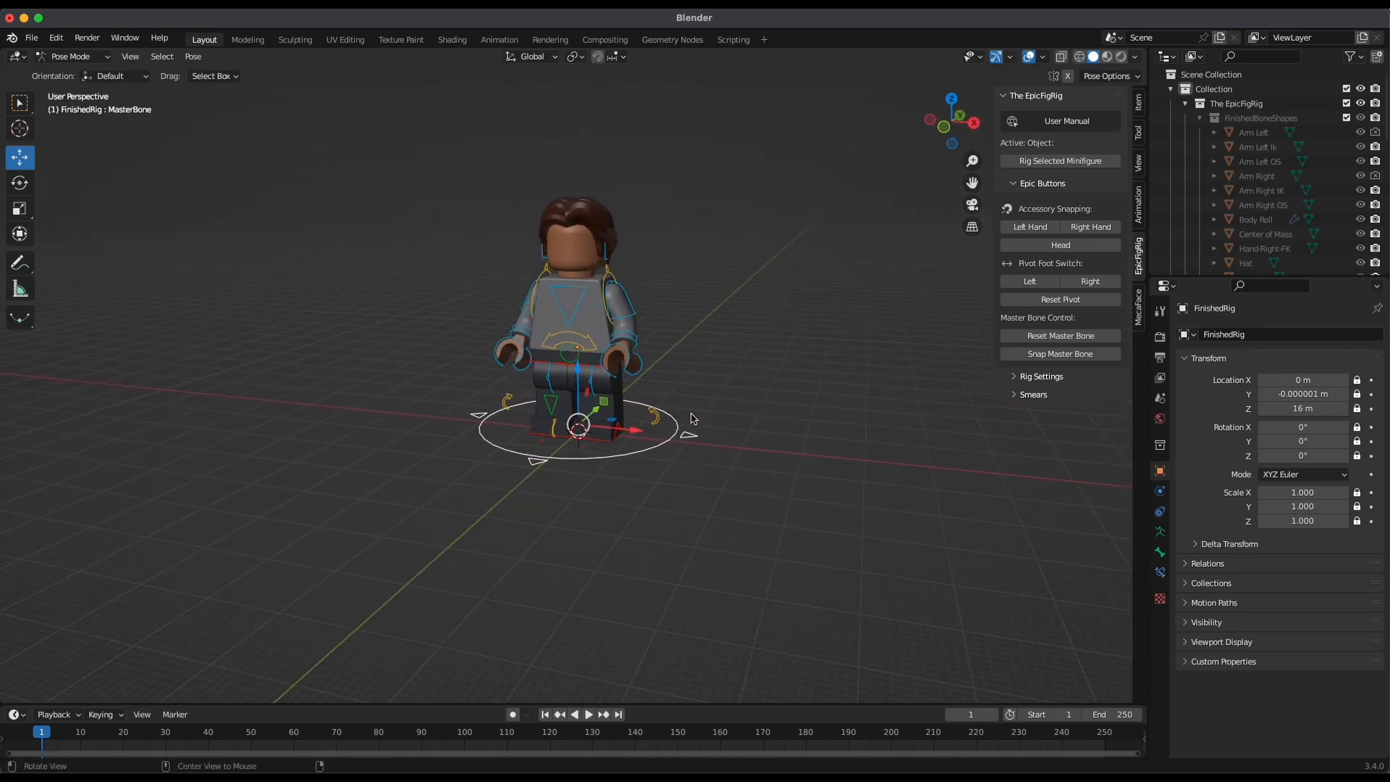
pyautogui.moveTo(673, 286); pyautogui.dragTo(554, 237, button='middle')
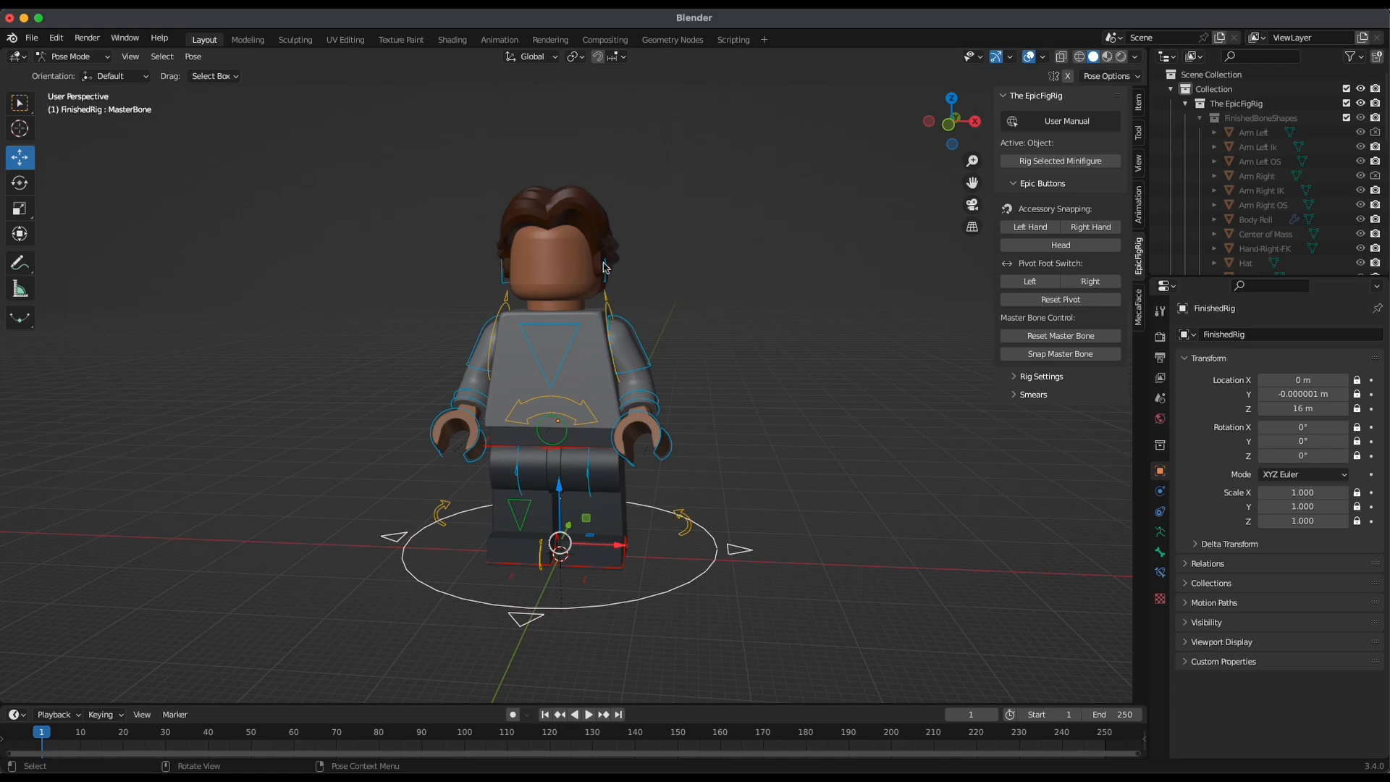
pyautogui.click(60, 55)
pyautogui.click(64, 66)
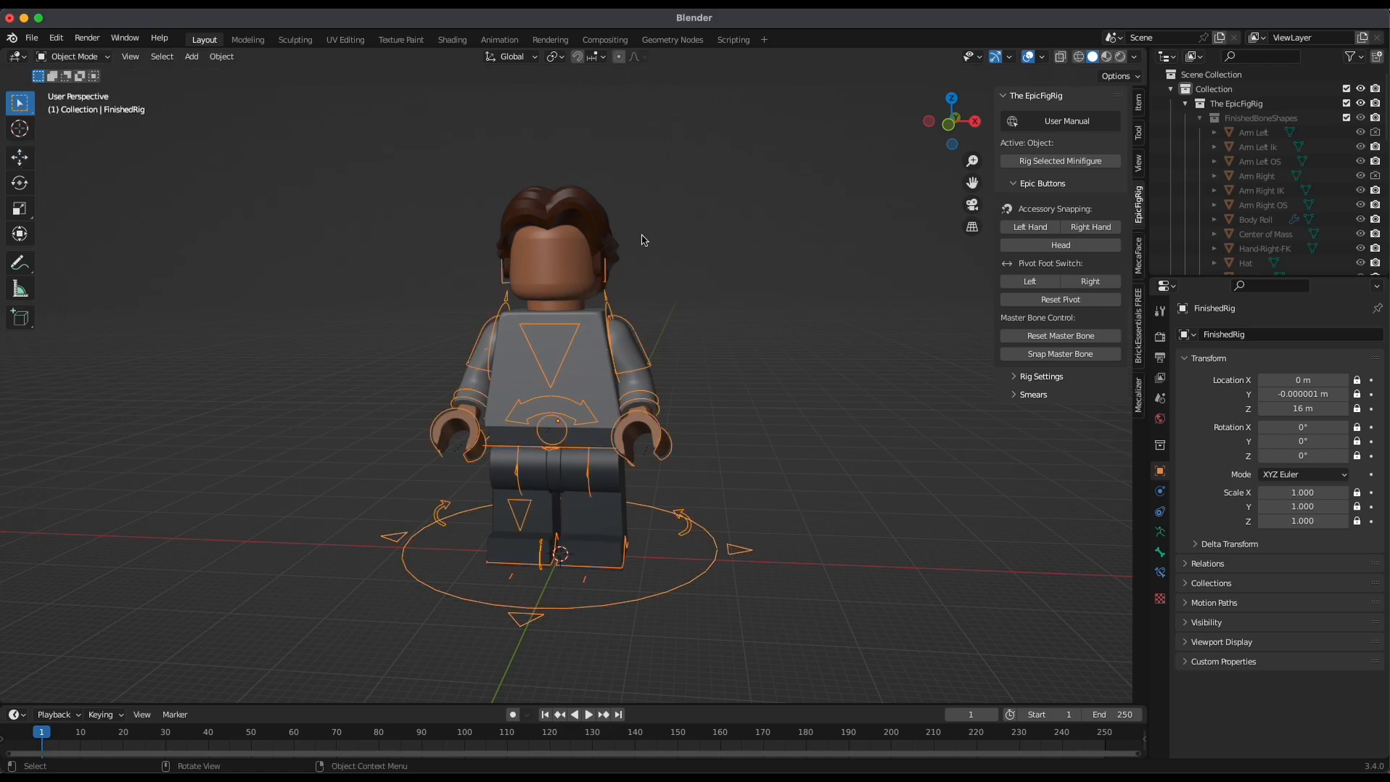
# Parent the minifigure's hair to its head using the Object parenting option
pyautogui.click(583, 225)
pyautogui.keyDown('shift'); pyautogui.click(576, 259); pyautogui.keyUp('shift')
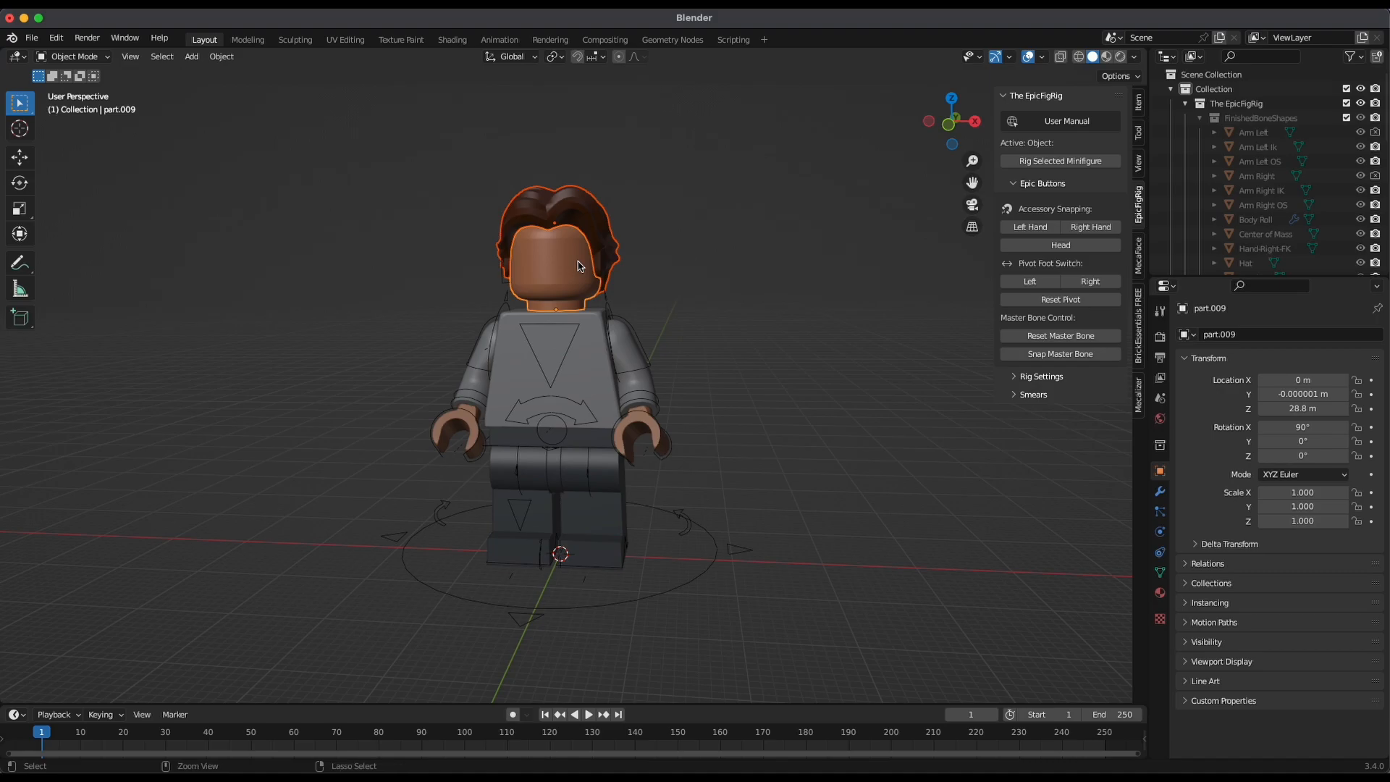
pyautogui.hotkey('ctrl', 'p')
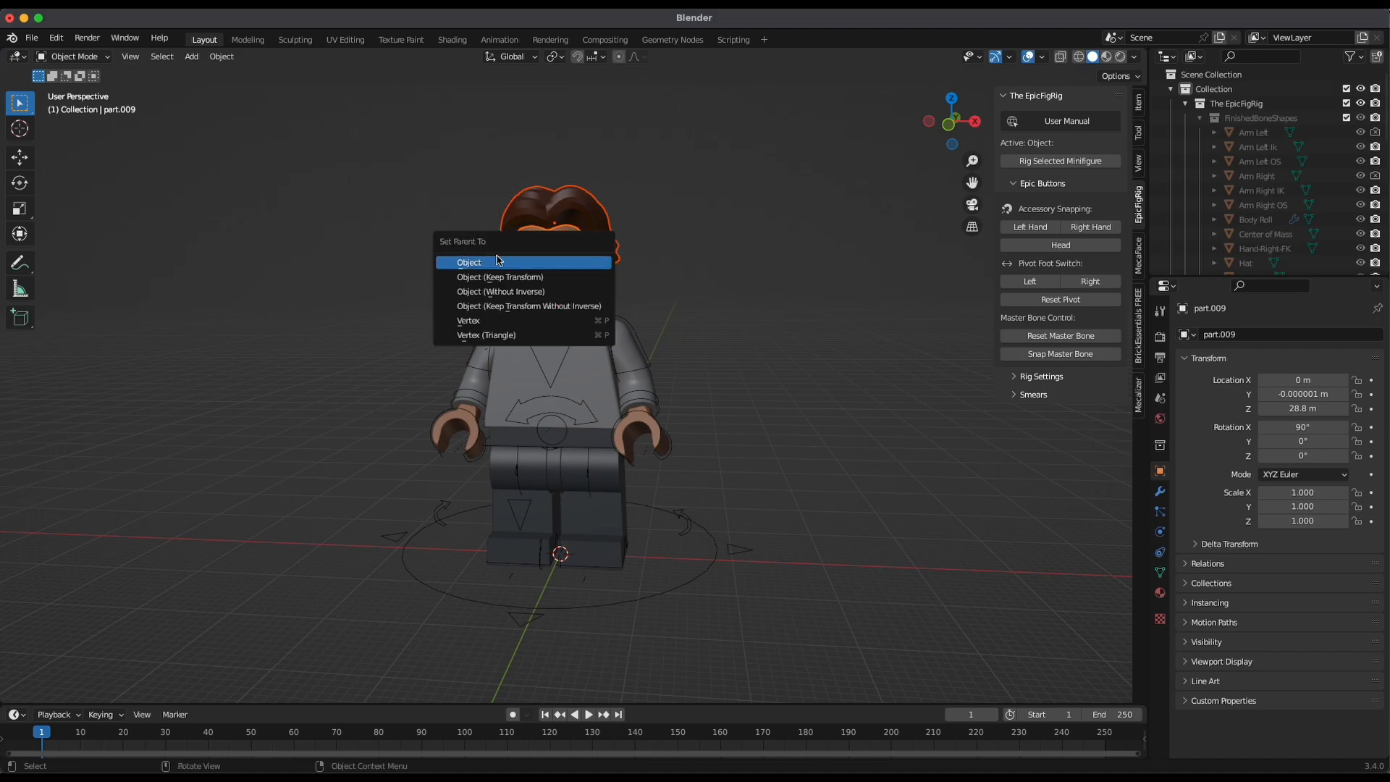
pyautogui.click(492, 264)
pyautogui.moveTo(741, 310); pyautogui.dragTo(695, 330, button='middle')
pyautogui.click(695, 329)
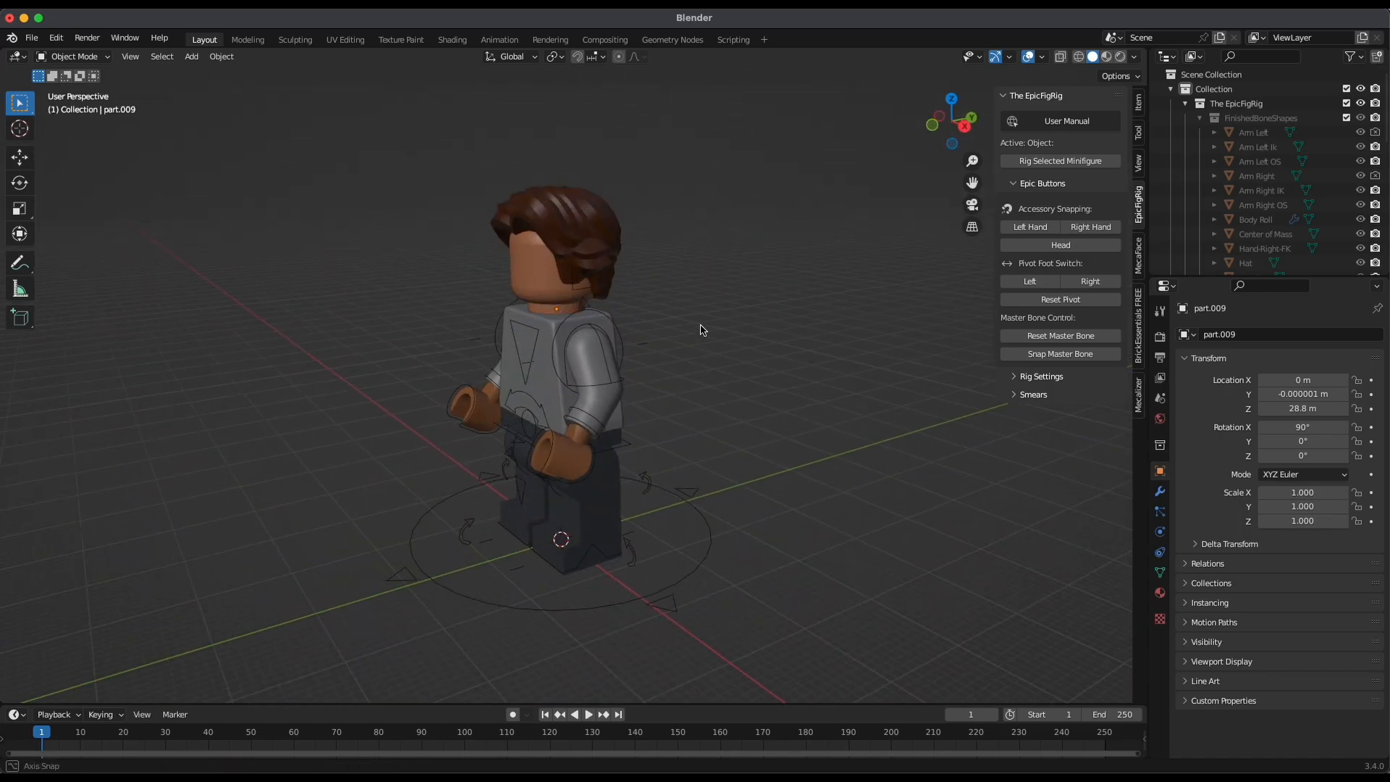
pyautogui.keyDown('alt'); pyautogui.moveTo(695, 329); pyautogui.dragTo(753, 317); pyautogui.keyUp('alt')
# Try moving the head sideways to check that the parented hair follows, and cancel the move
pyautogui.click(553, 272)
pyautogui.press('g')
pyautogui.moveTo(594, 309); pyautogui.dragTo(577, 307)
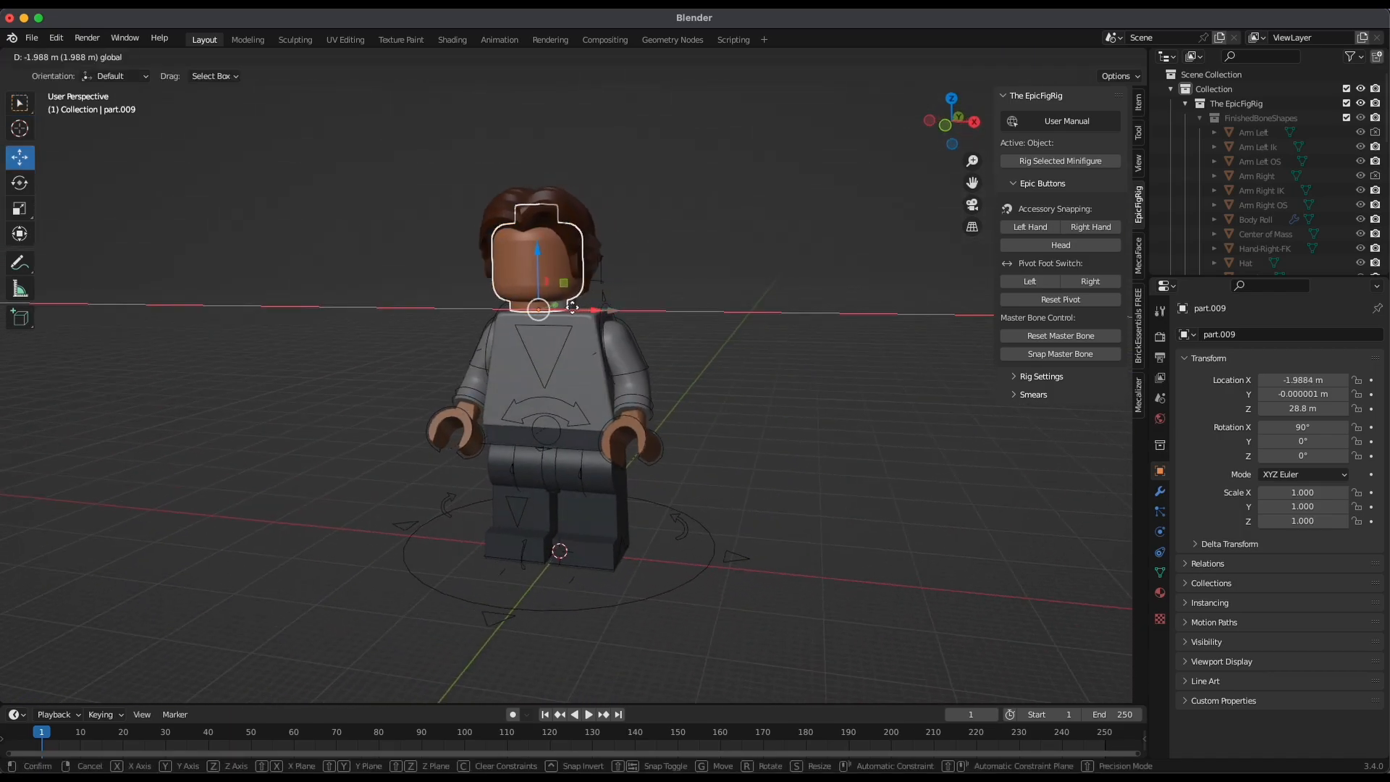
pyautogui.press('Escape')
pyautogui.click(608, 236)
pyautogui.moveTo(608, 235); pyautogui.dragTo(620, 232)
pyautogui.moveTo(716, 301); pyautogui.dragTo(544, 367, button='middle')
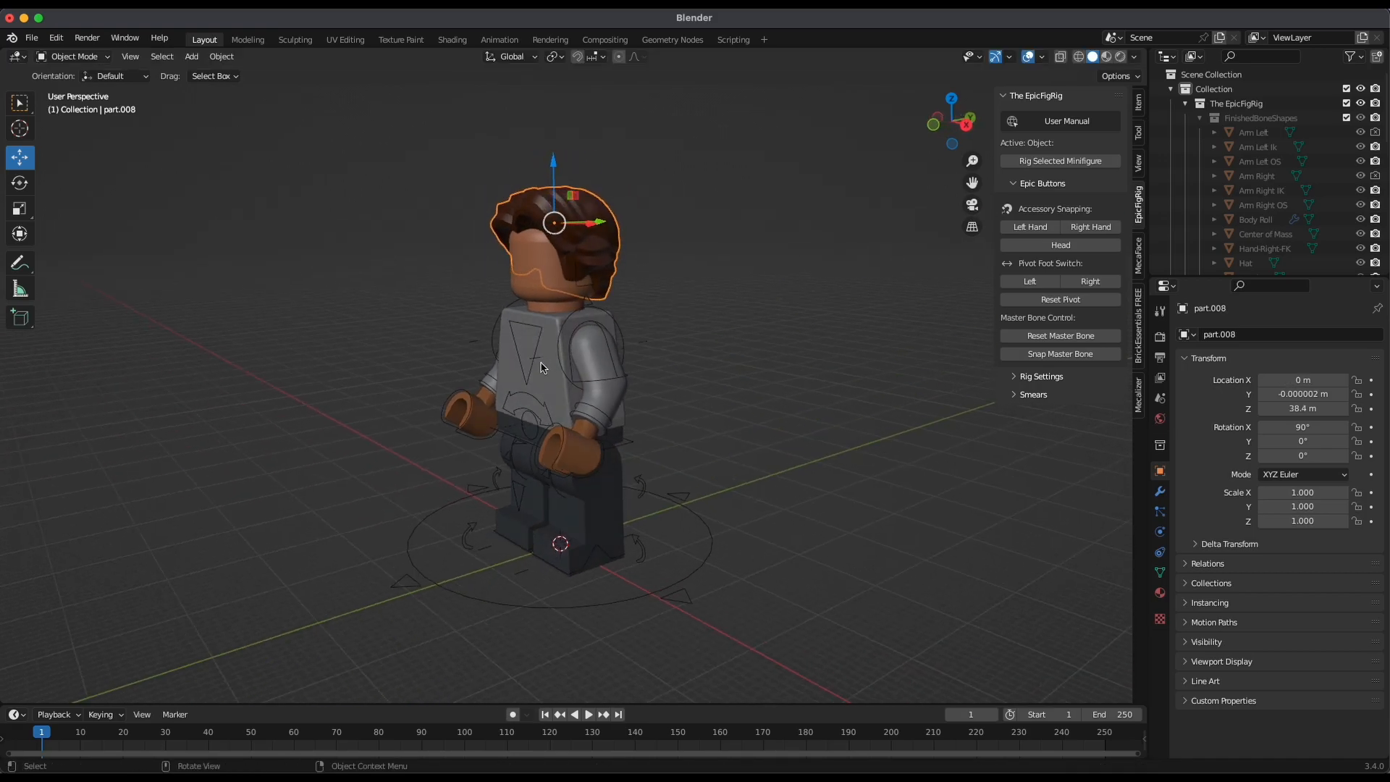
# Select the minifigure's rig and switch it to Pose Mode
pyautogui.click(78, 56)
pyautogui.click(497, 329)
pyautogui.click(84, 56)
pyautogui.click(73, 103)
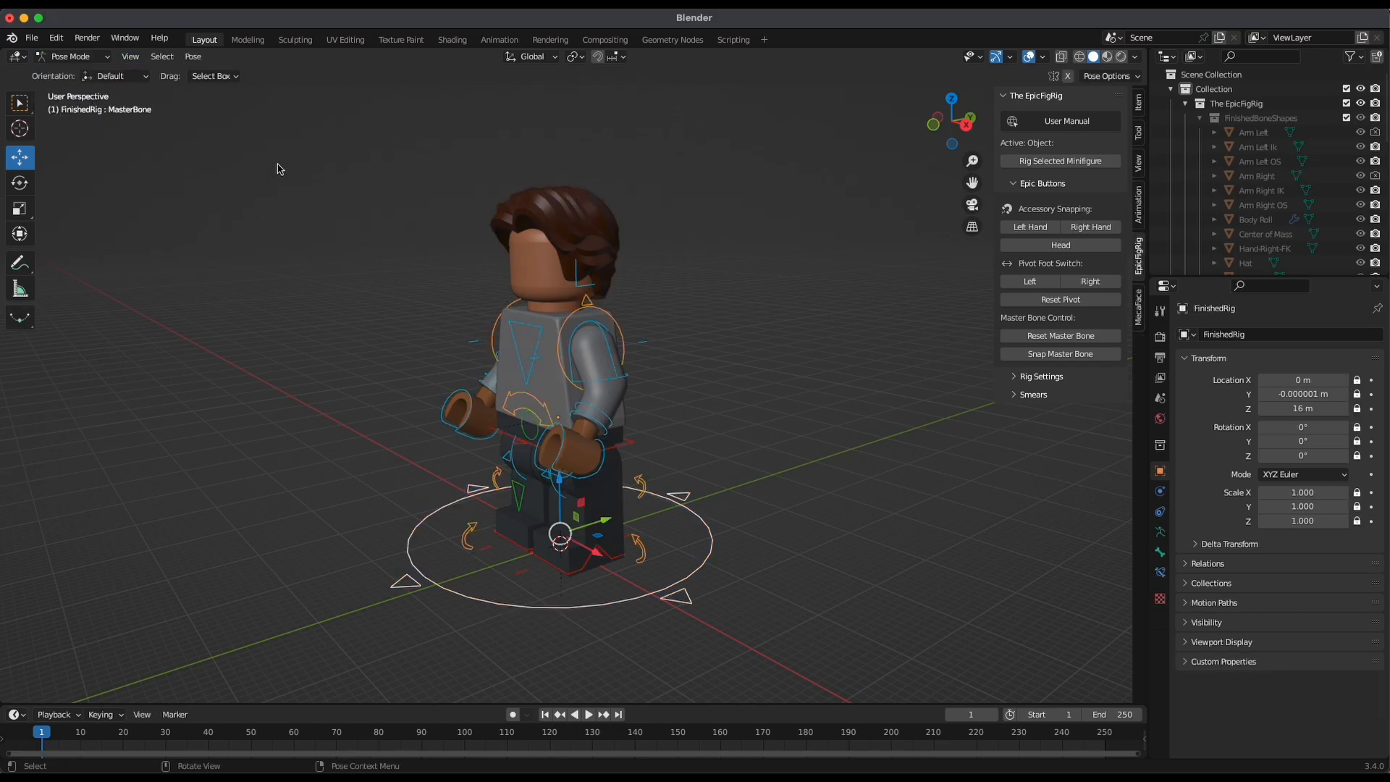
# Try rotating the upper body with the chest's Torso control and inspect the head and hair from several angles
pyautogui.click(538, 348)
pyautogui.moveTo(537, 348); pyautogui.dragTo(631, 327, button='middle')
pyautogui.press('r')
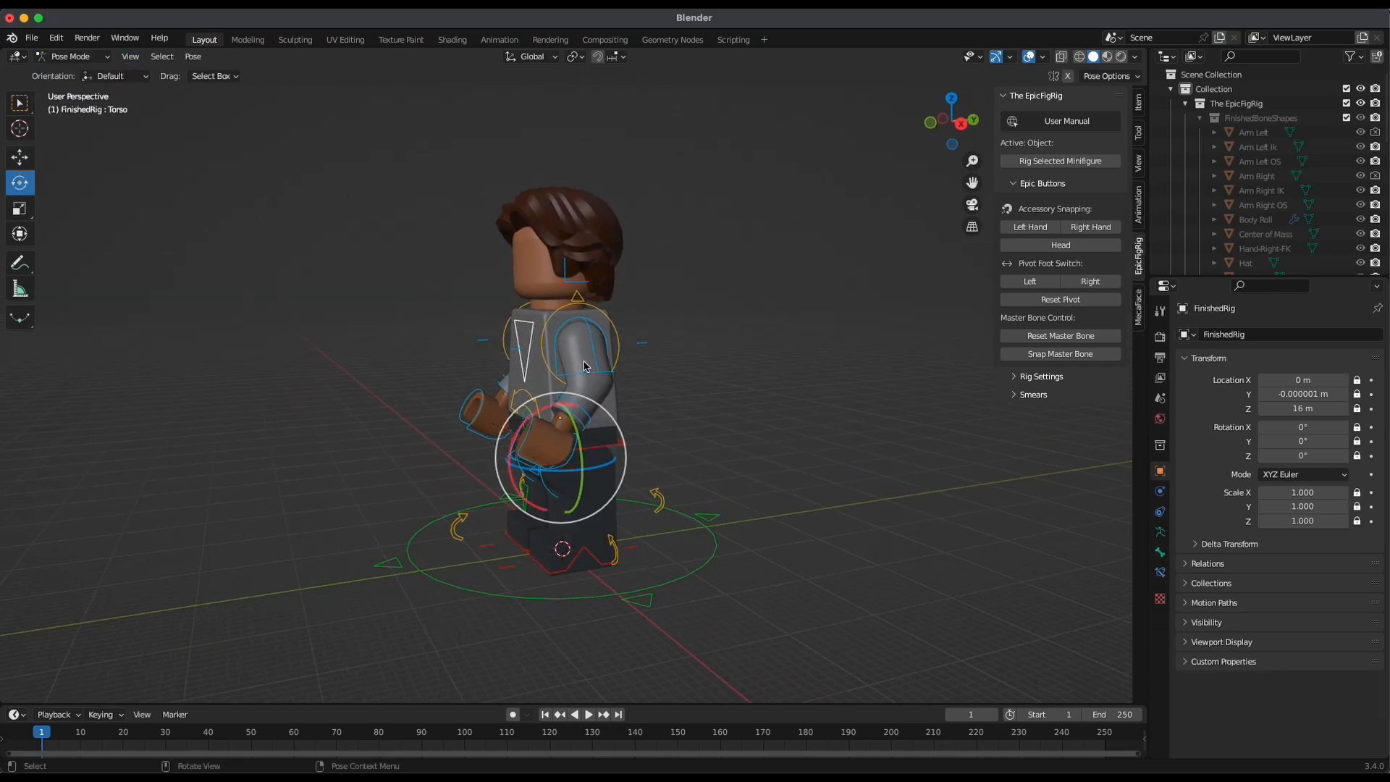
pyautogui.moveTo(547, 421); pyautogui.dragTo(633, 411)
pyautogui.moveTo(513, 472)
pyautogui.mouseDown()
pyautogui.moveTo(580, 389)
pyautogui.moveTo(499, 478)
pyautogui.mouseUp()
pyautogui.moveTo(499, 478); pyautogui.dragTo(791, 282, button='middle')
pyautogui.click(952, 123)
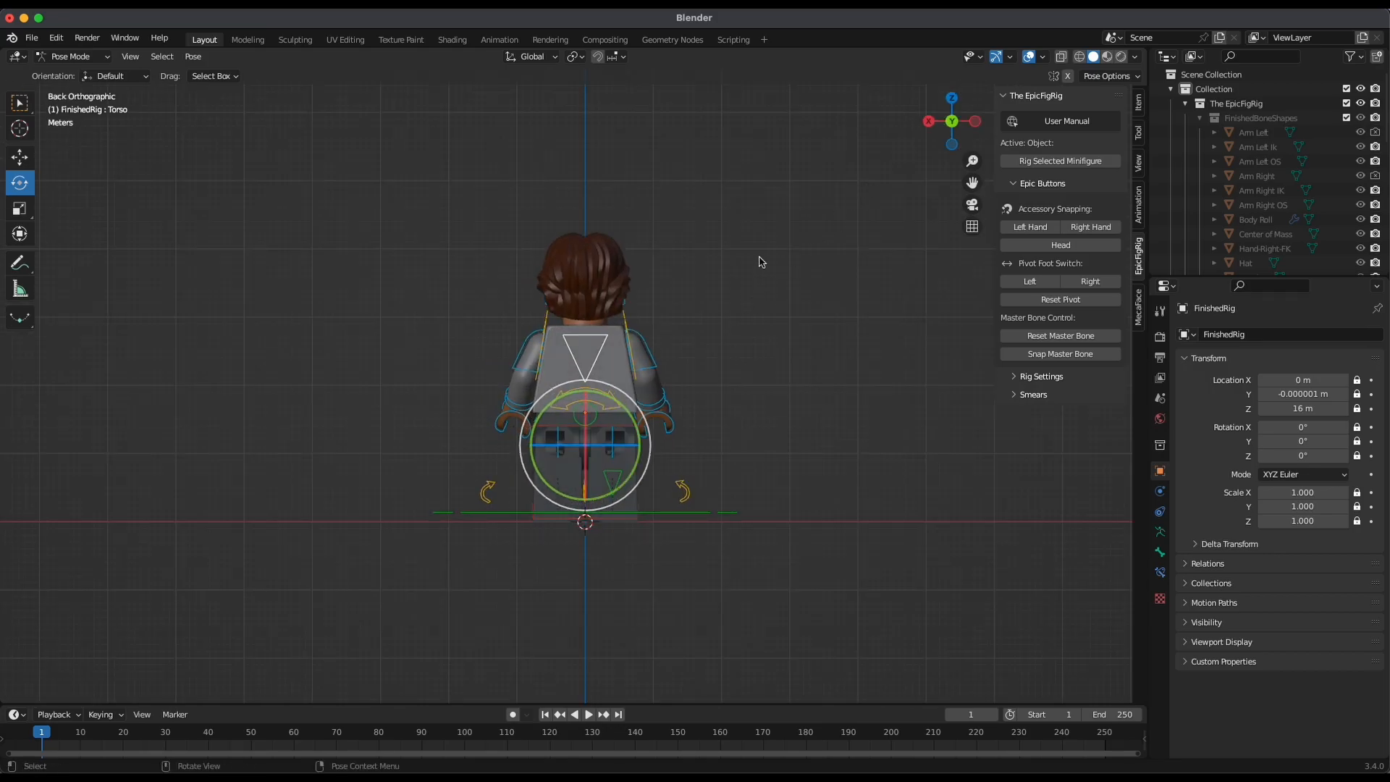
pyautogui.click(952, 125)
pyautogui.moveTo(723, 347); pyautogui.dragTo(663, 285, button='middle')
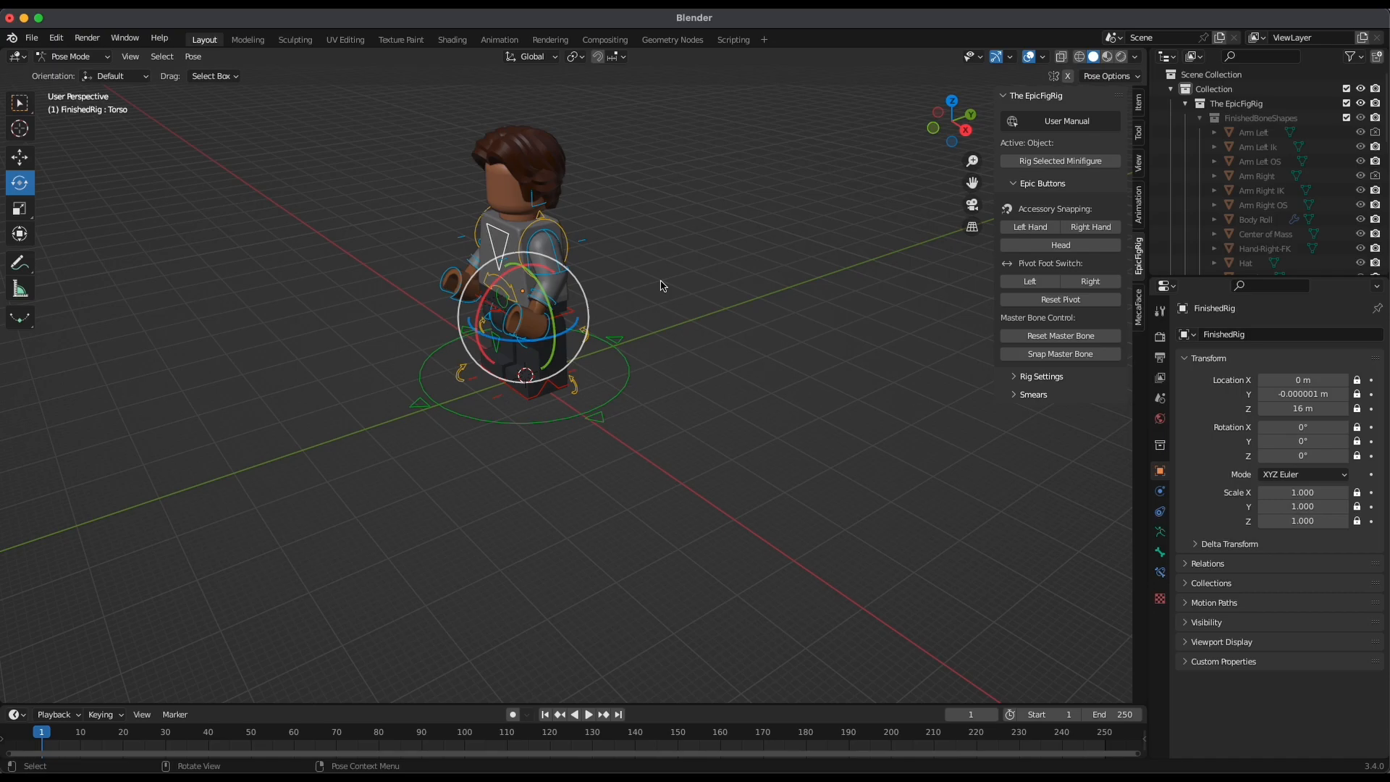
pyautogui.moveTo(663, 285); pyautogui.dragTo(789, 294, button='middle')
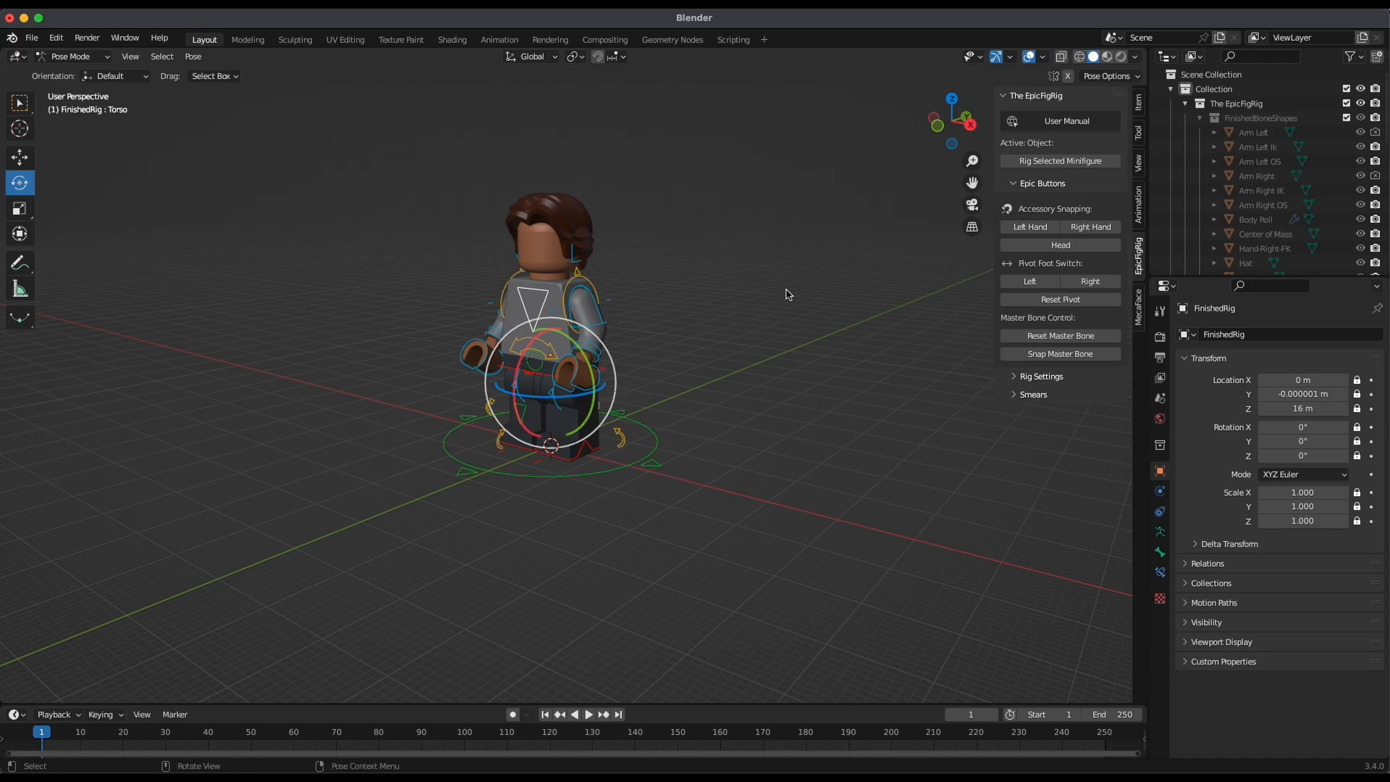
# Enlarge the Timeline editor, keep its editor type as Timeline, and return the playhead to frame 1
pyautogui.moveTo(233, 706); pyautogui.dragTo(240, 541)
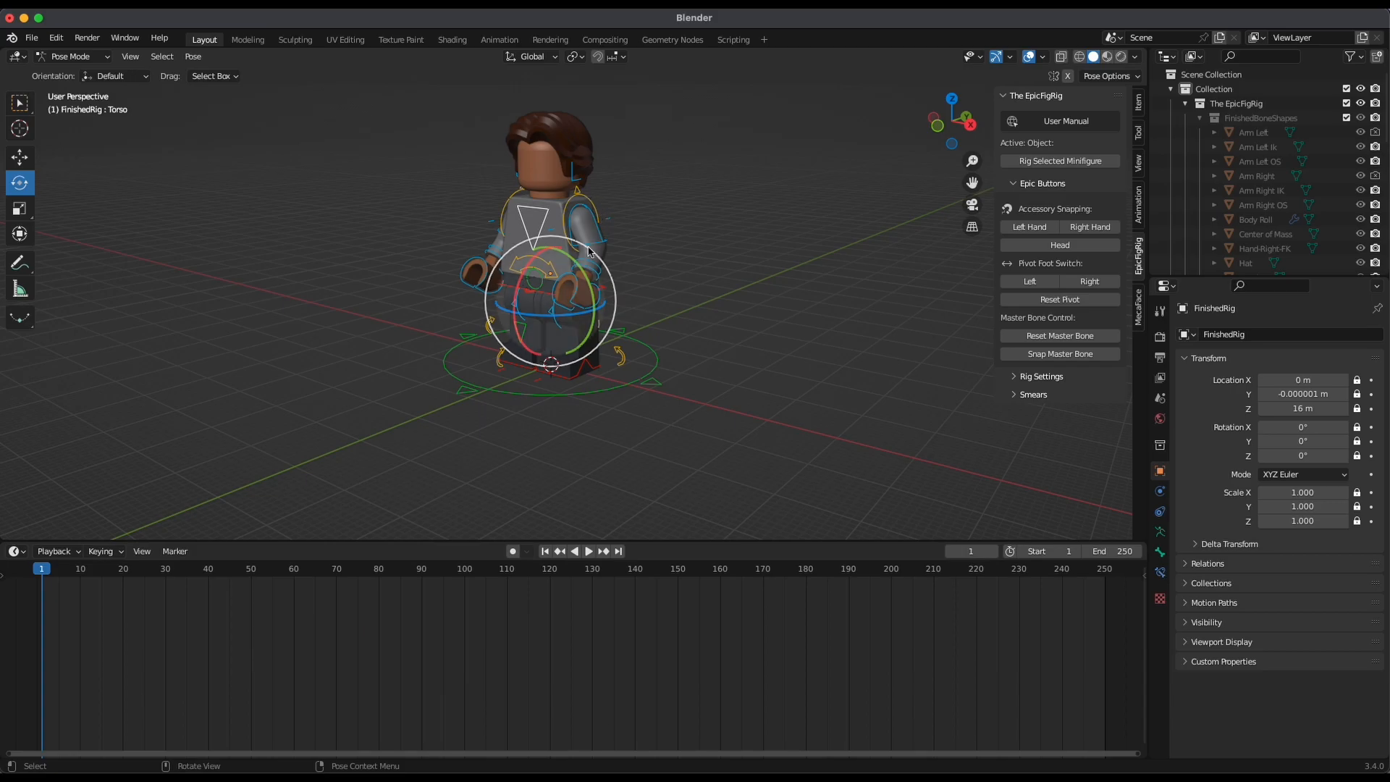
pyautogui.click(16, 552)
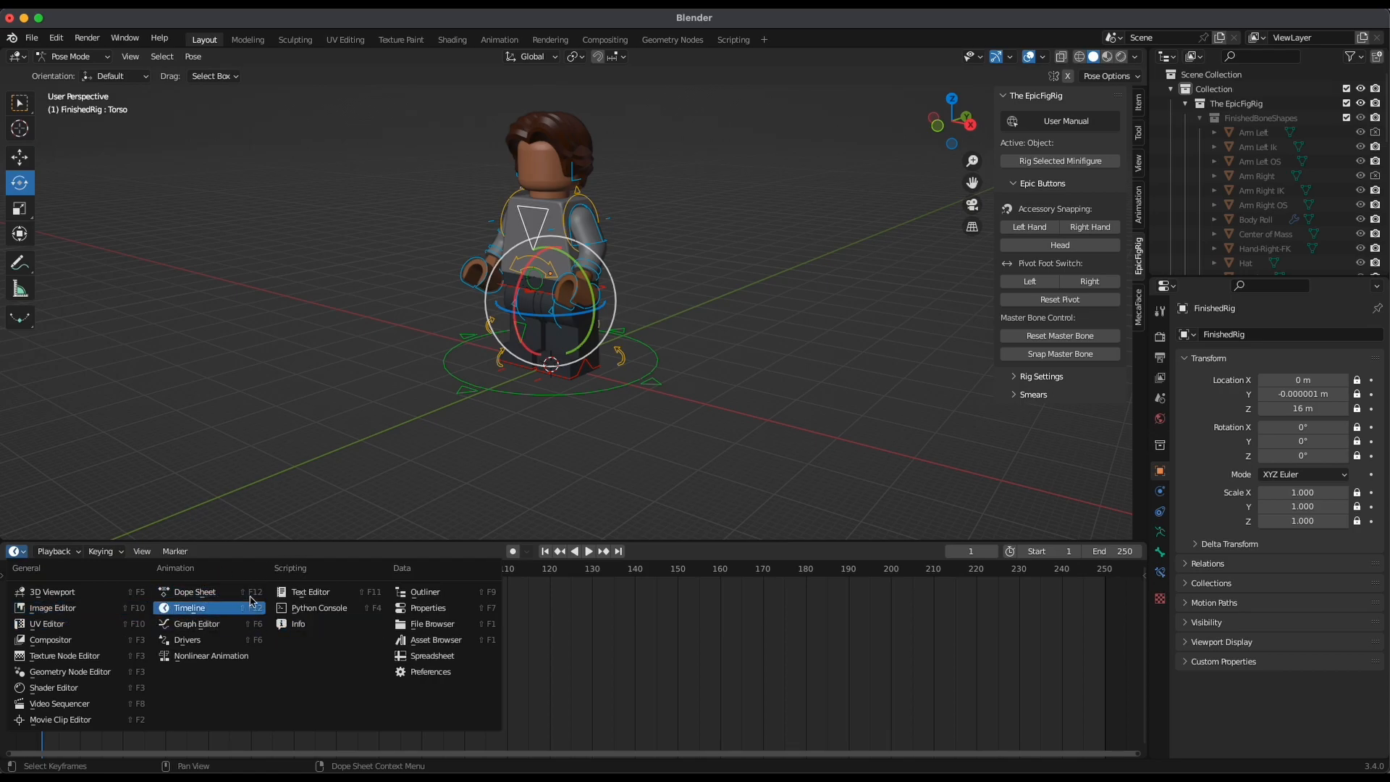
pyautogui.click(246, 608)
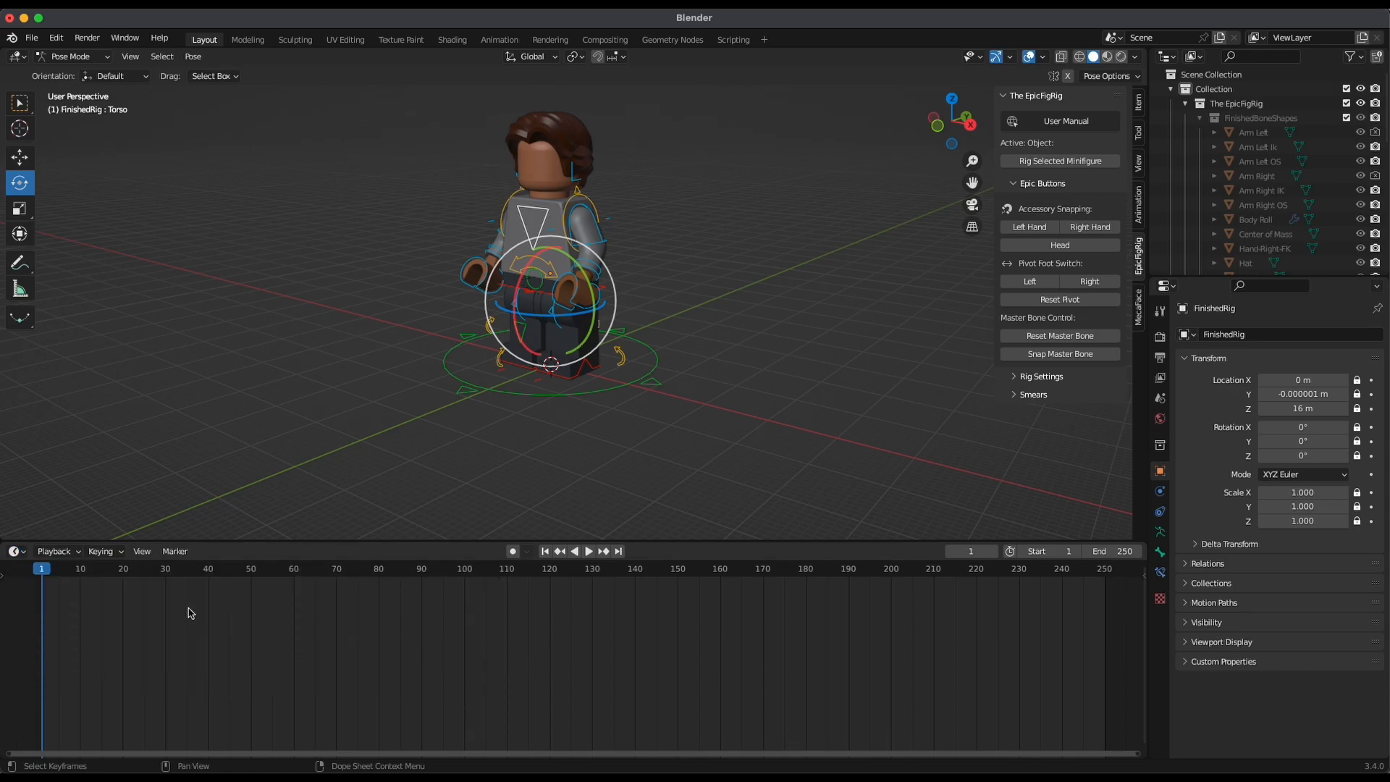
pyautogui.moveTo(51, 572)
pyautogui.mouseDown()
pyautogui.moveTo(545, 605)
pyautogui.moveTo(1014, 607)
pyautogui.moveTo(390, 585)
pyautogui.moveTo(50, 594)
pyautogui.mouseUp()
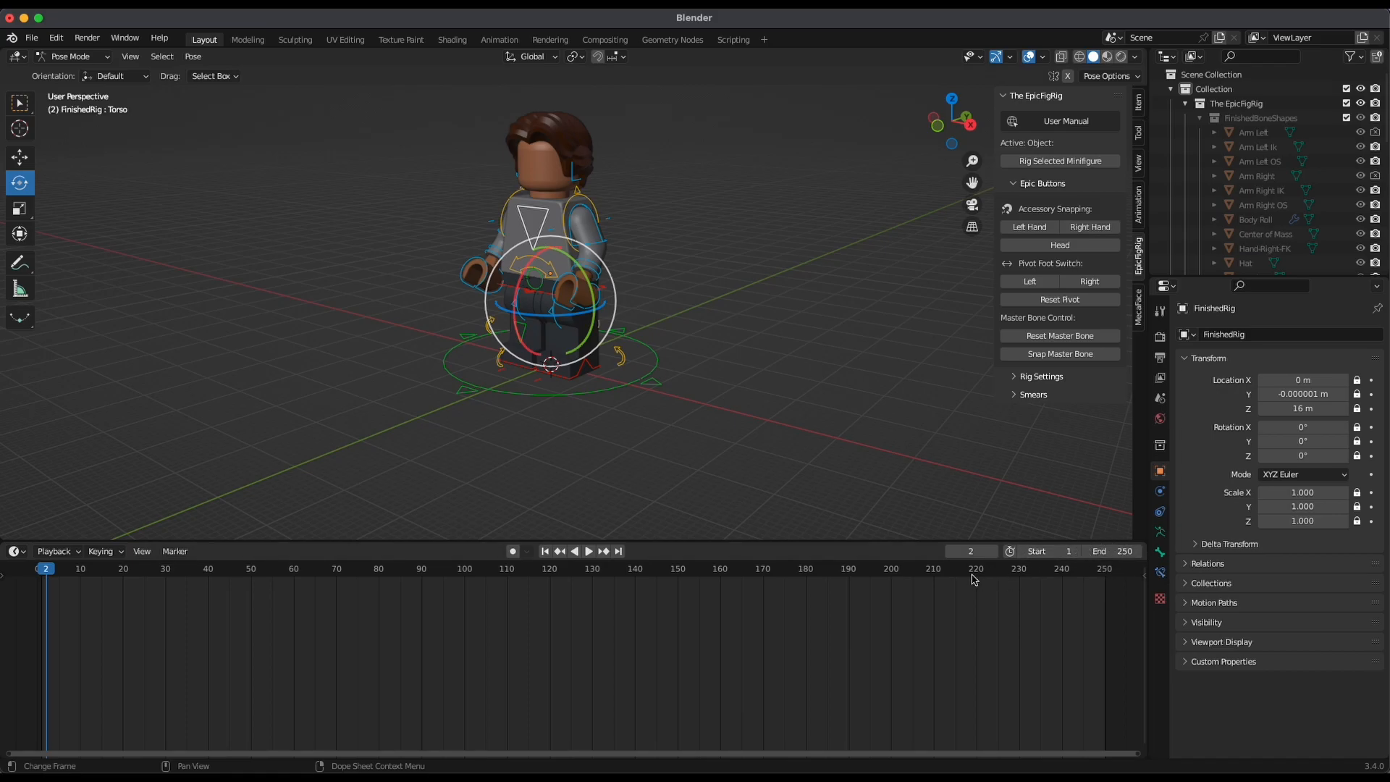
pyautogui.moveTo(51, 579); pyautogui.dragTo(43, 594)
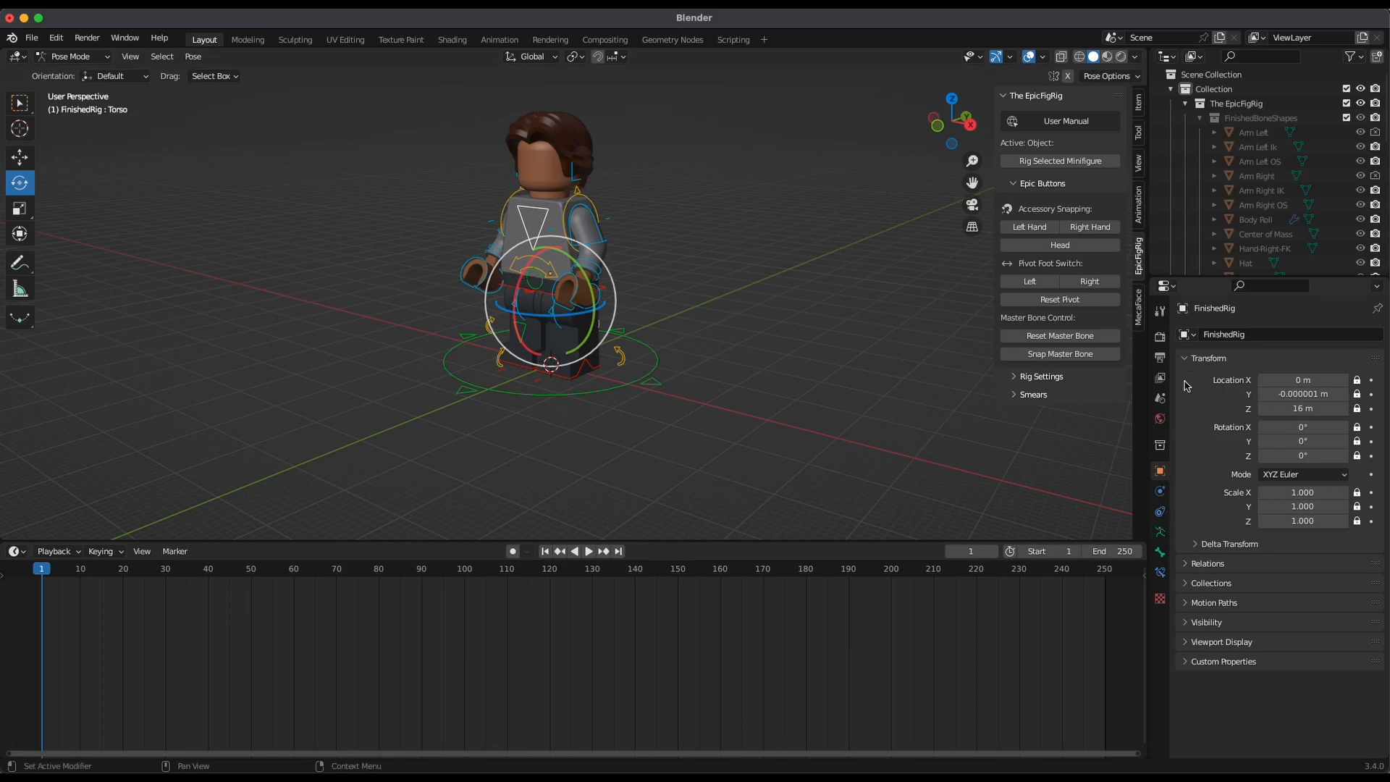
# Create a new legacy pose library for the rig and add a pose named Standing
pyautogui.click(1159, 532)
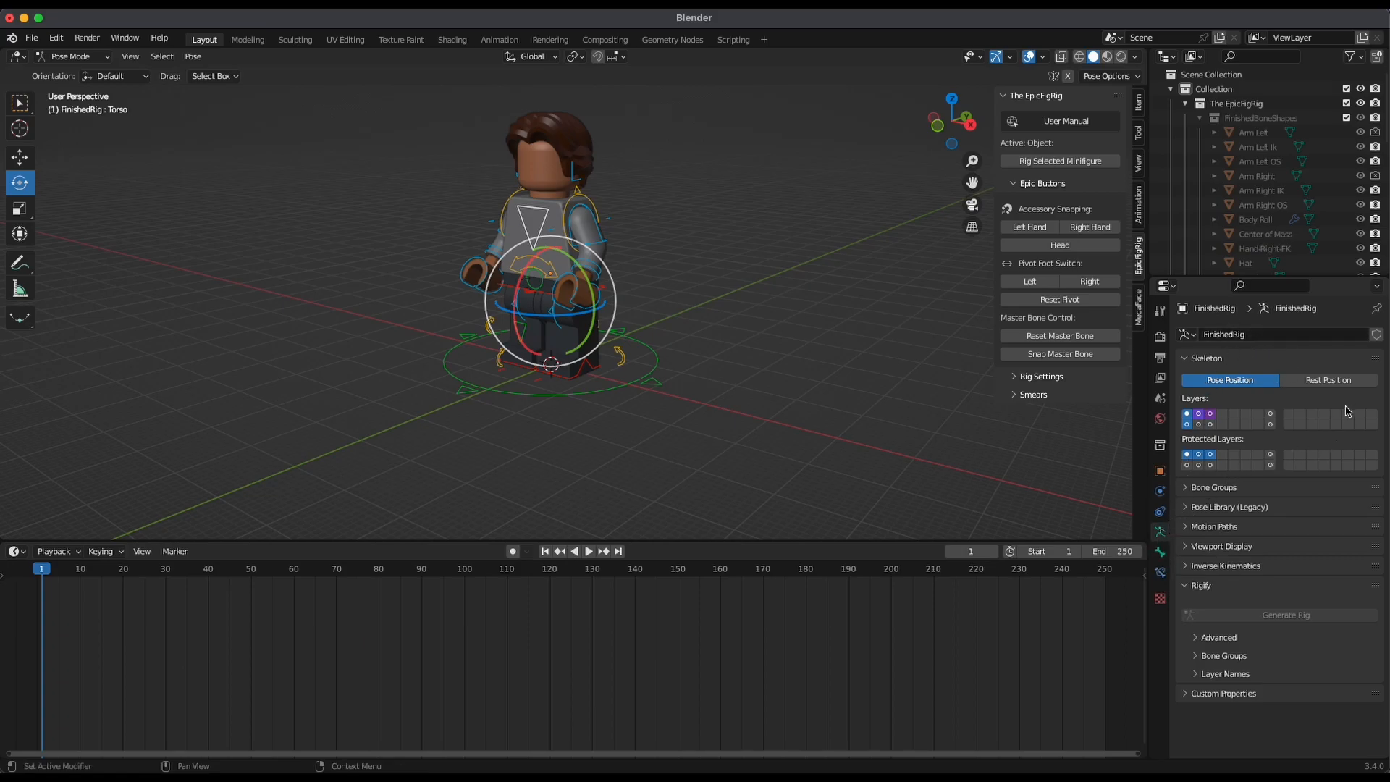
pyautogui.click(1185, 508)
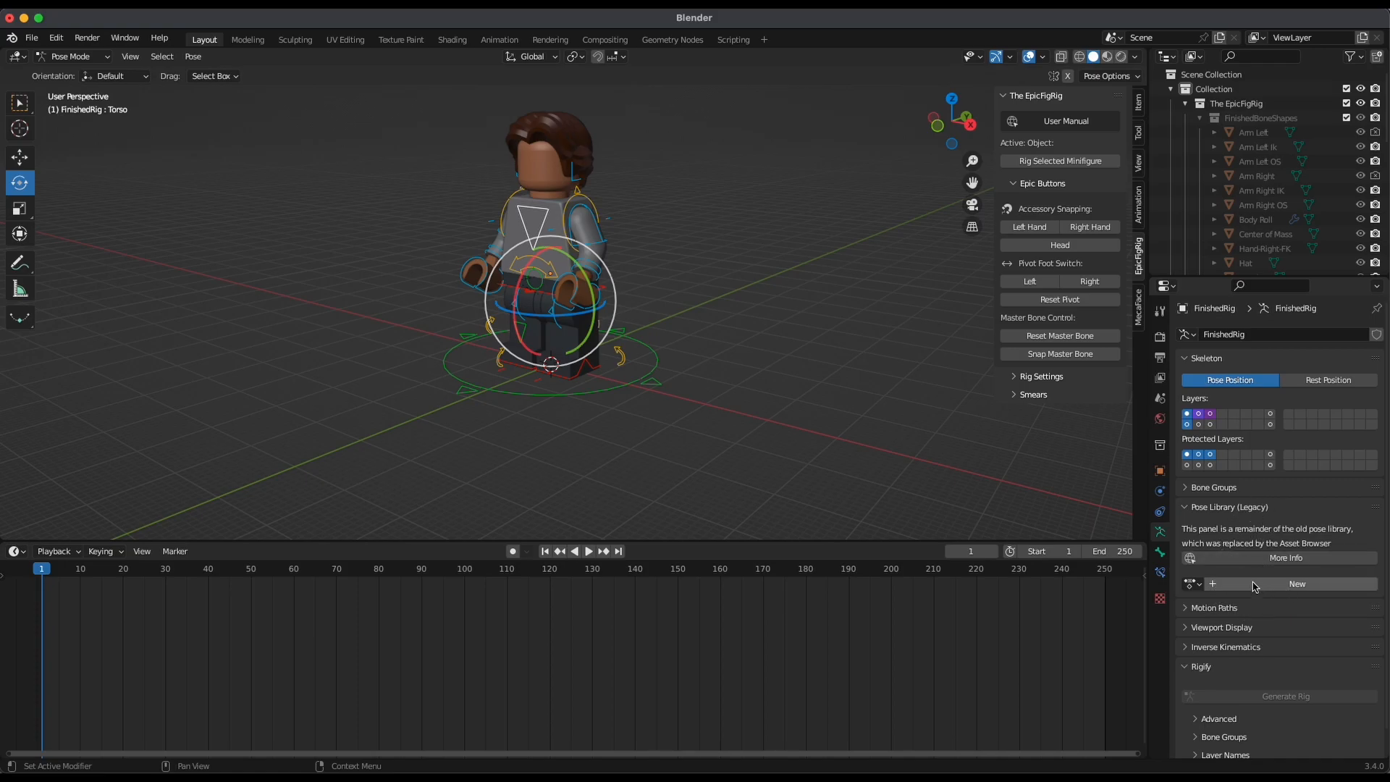
pyautogui.click(1262, 585)
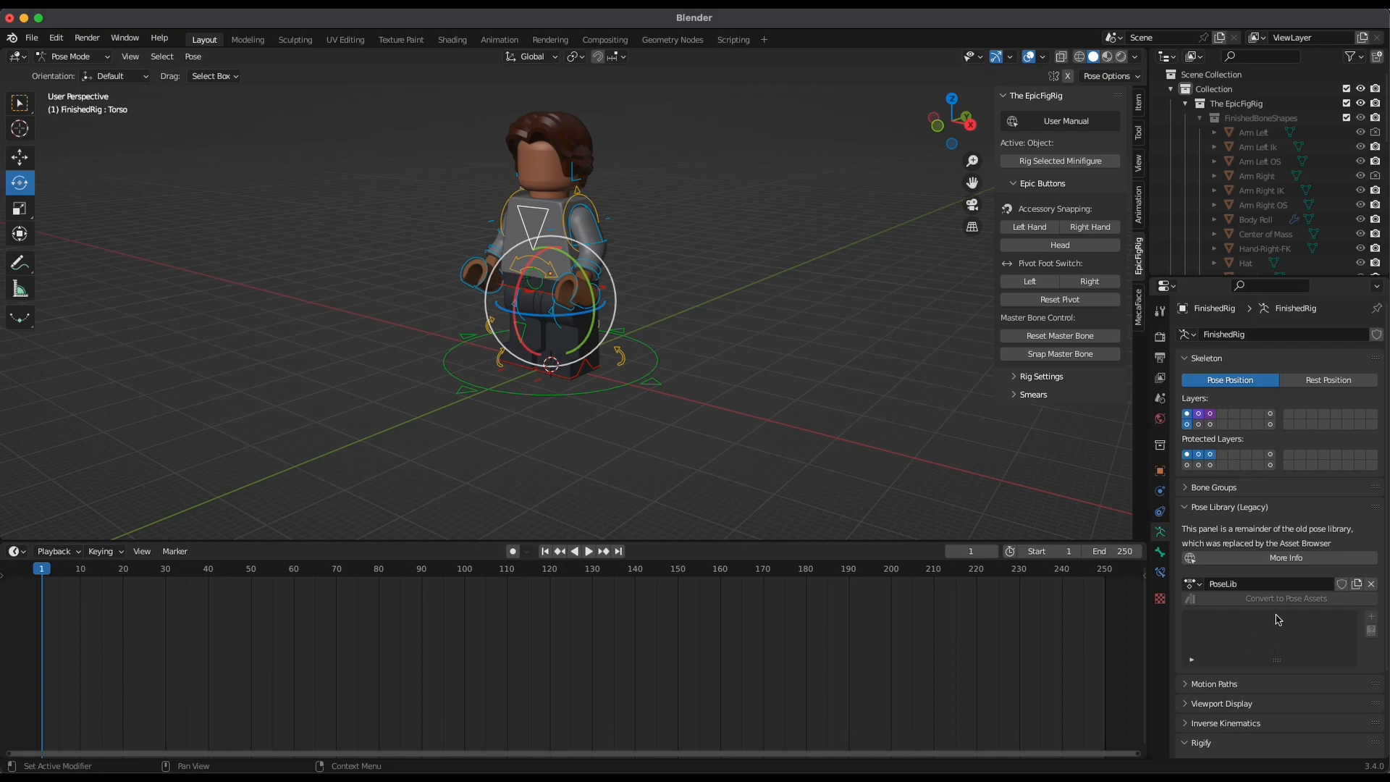
pyautogui.click(1372, 618)
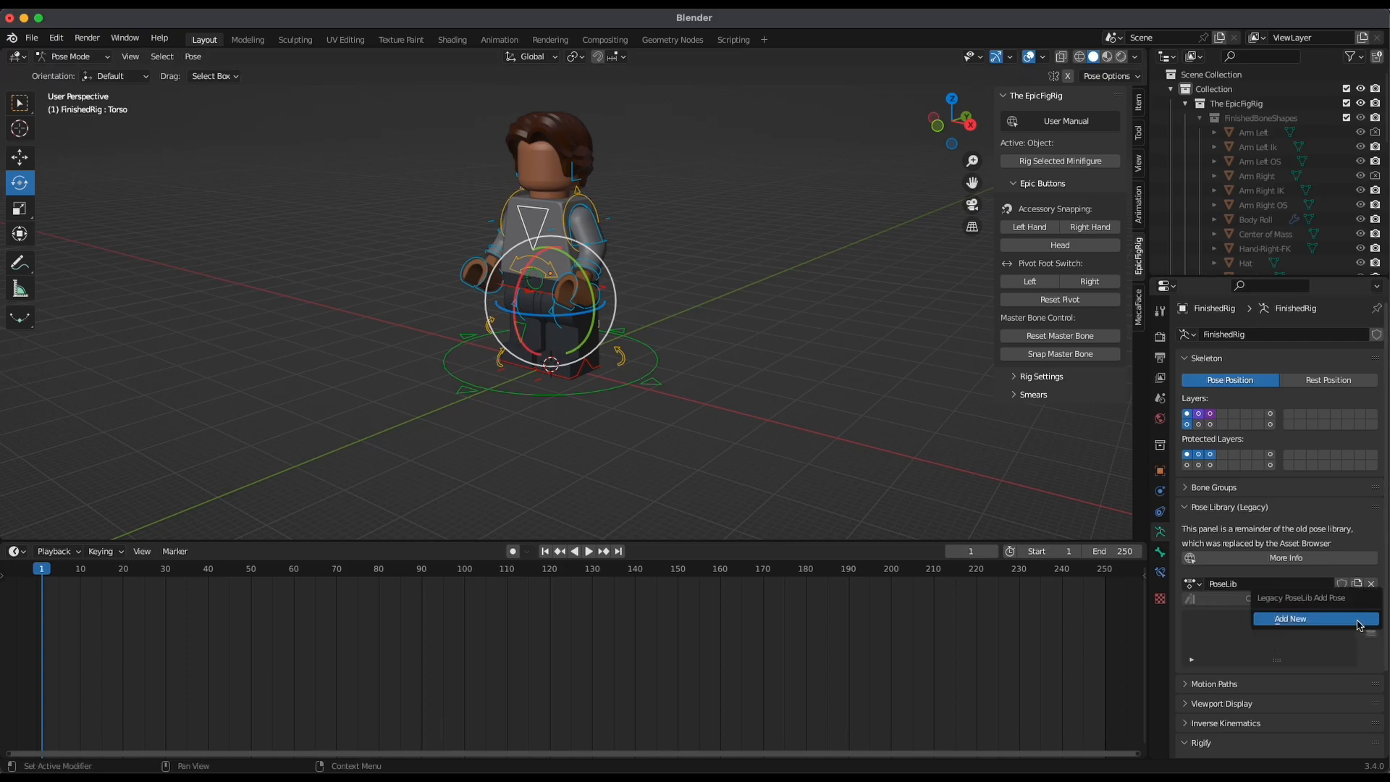
pyautogui.click(1329, 621)
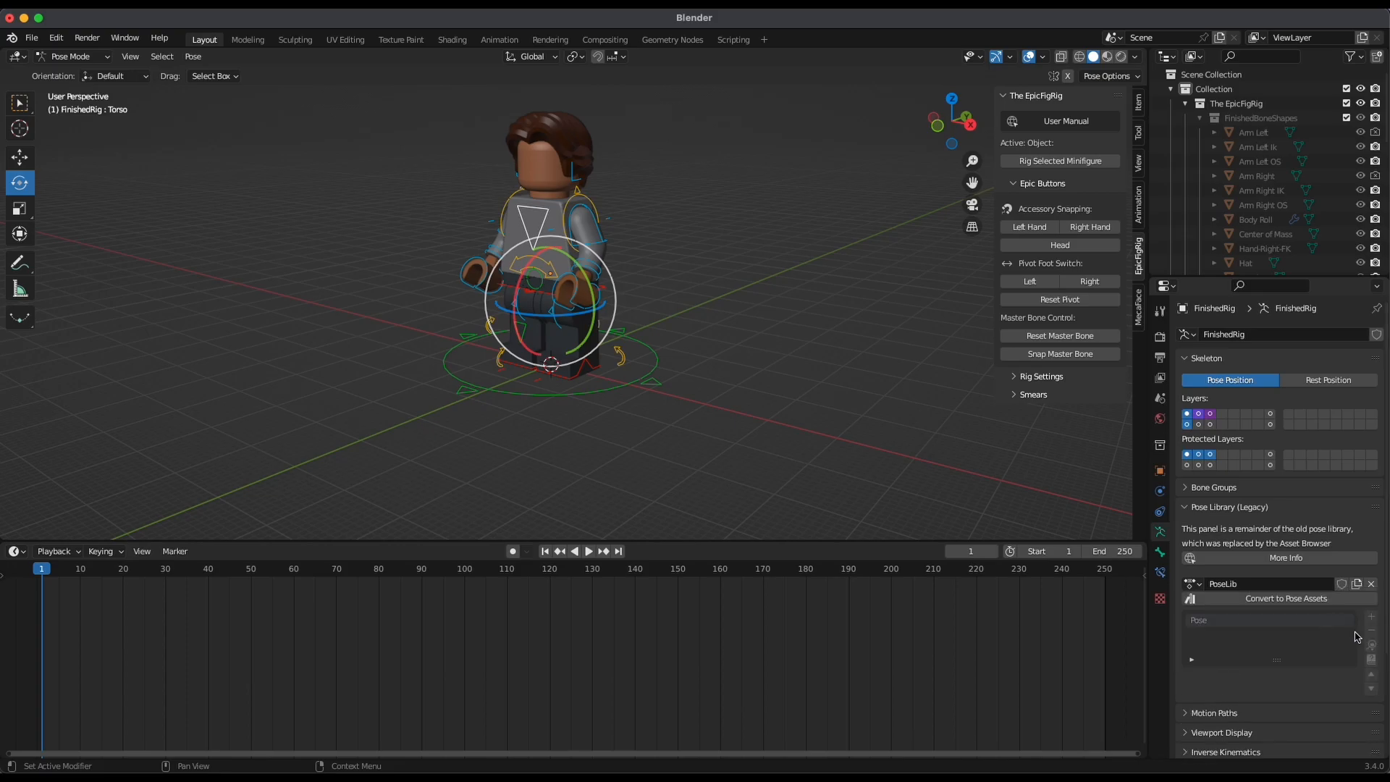
pyautogui.doubleClick(1220, 623)
pyautogui.press('BackSpace')
pyautogui.write('Standing')
# Select all the rig's bones, make MasterBone active, and insert a Location & Rotation keyframe at frame 1
pyautogui.moveTo(648, 252); pyautogui.dragTo(768, 307, button='middle')
pyautogui.scroll(3, 701, 253)
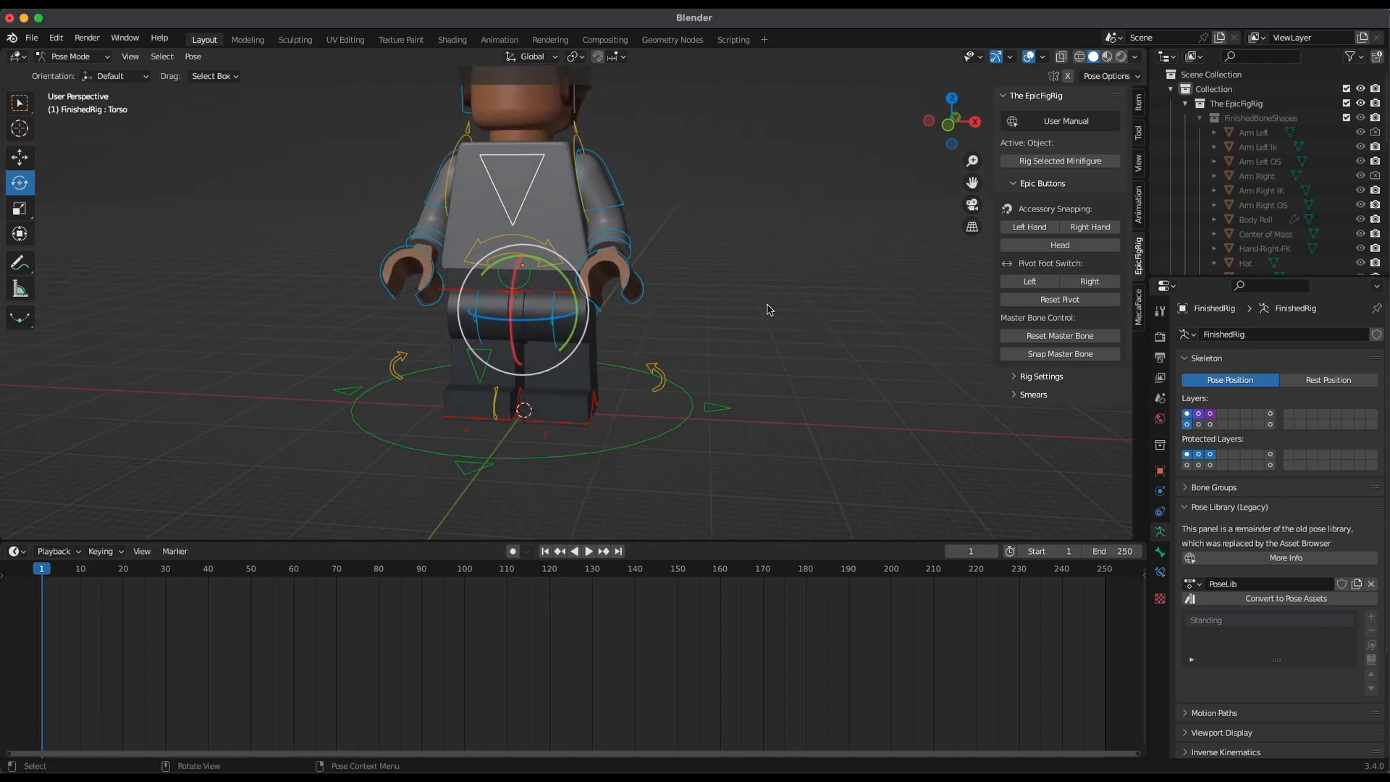
pyautogui.press('a')
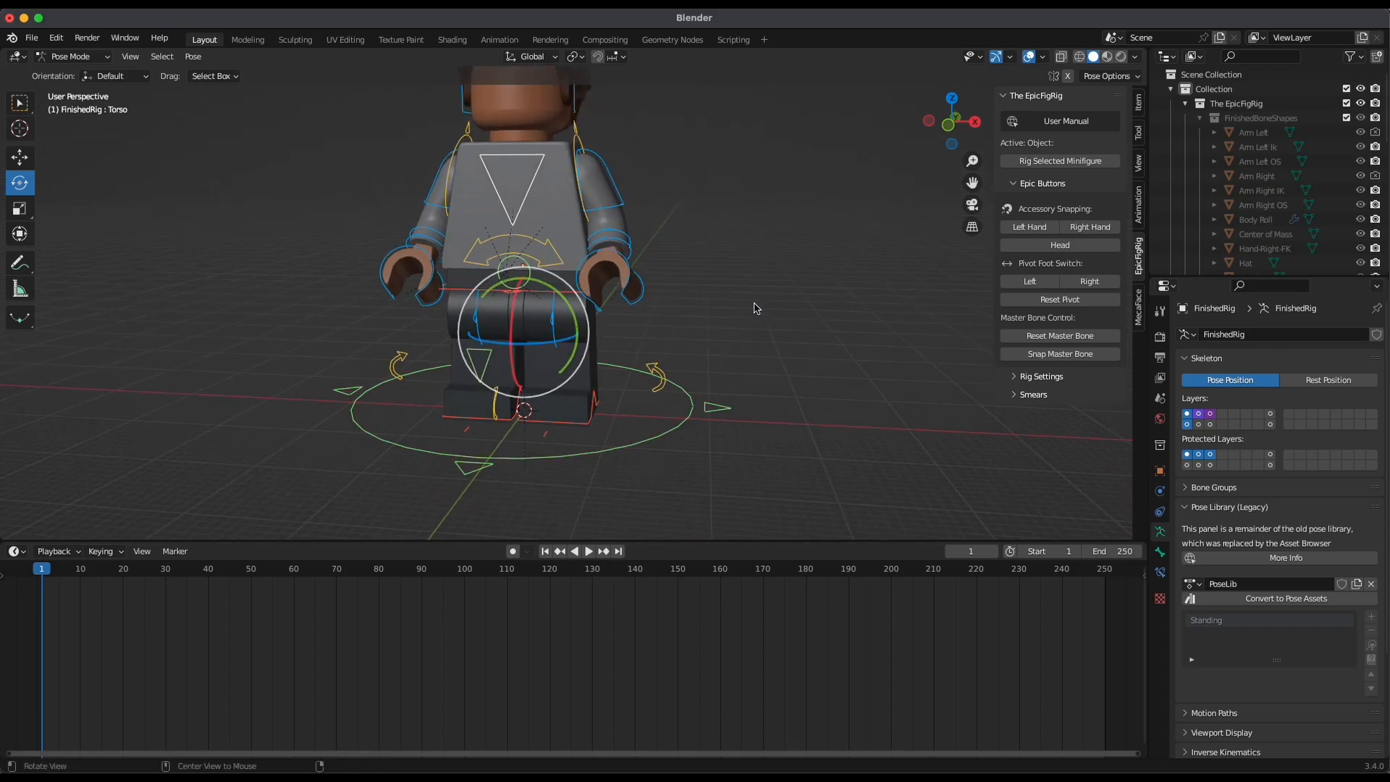
pyautogui.keyDown('alt'); pyautogui.moveTo(754, 308); pyautogui.dragTo(692, 323); pyautogui.keyUp('alt')
pyautogui.scroll(-3, 730, 275)
pyautogui.keyDown('alt'); pyautogui.keyDown('shift'); pyautogui.moveTo(732, 275); pyautogui.dragTo(741, 348); pyautogui.keyUp('shift'); pyautogui.keyUp('alt')
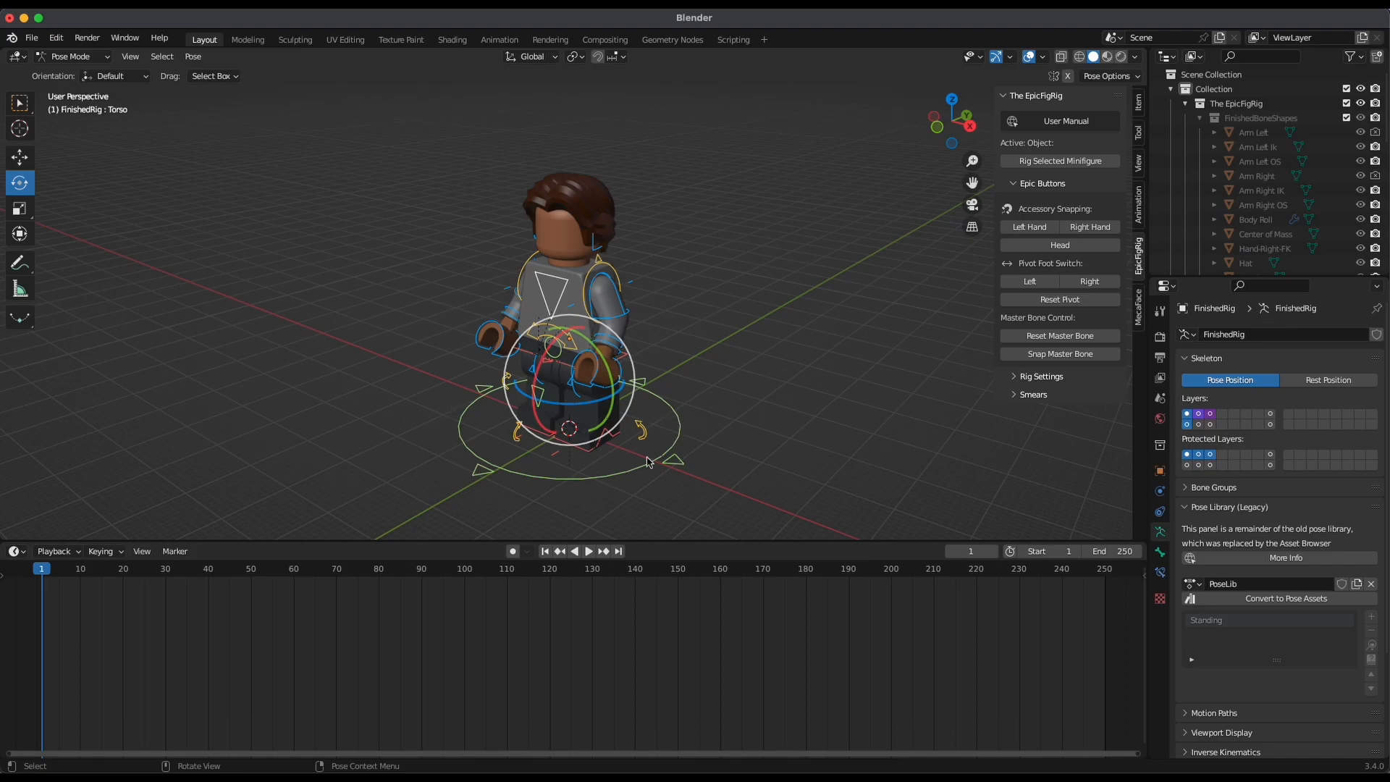
pyautogui.keyDown('alt'); pyautogui.moveTo(738, 405); pyautogui.dragTo(713, 383); pyautogui.keyUp('alt')
pyautogui.keyDown('shift'); pyautogui.click(685, 440); pyautogui.keyUp('shift')
pyautogui.keyDown('alt'); pyautogui.moveTo(729, 440); pyautogui.dragTo(721, 345); pyautogui.keyUp('alt')
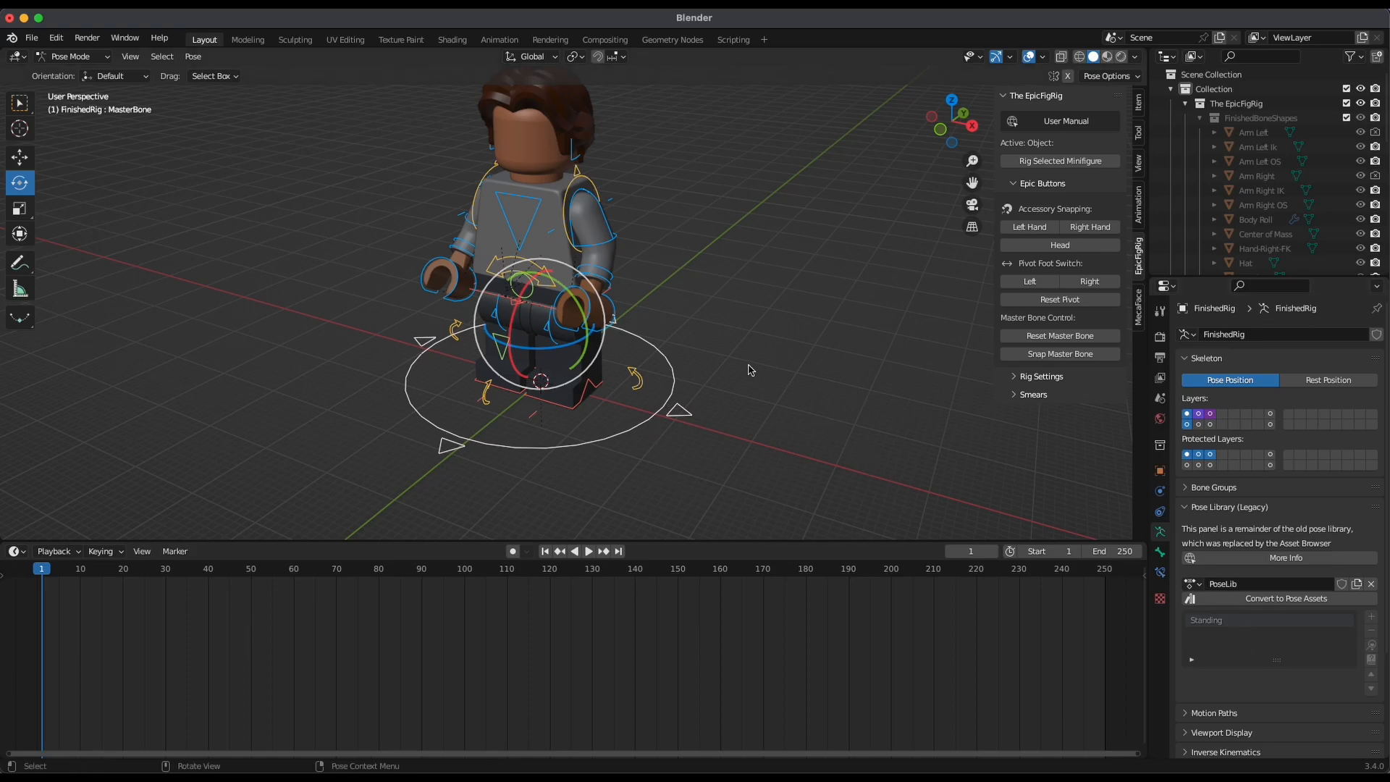
pyautogui.press('i')
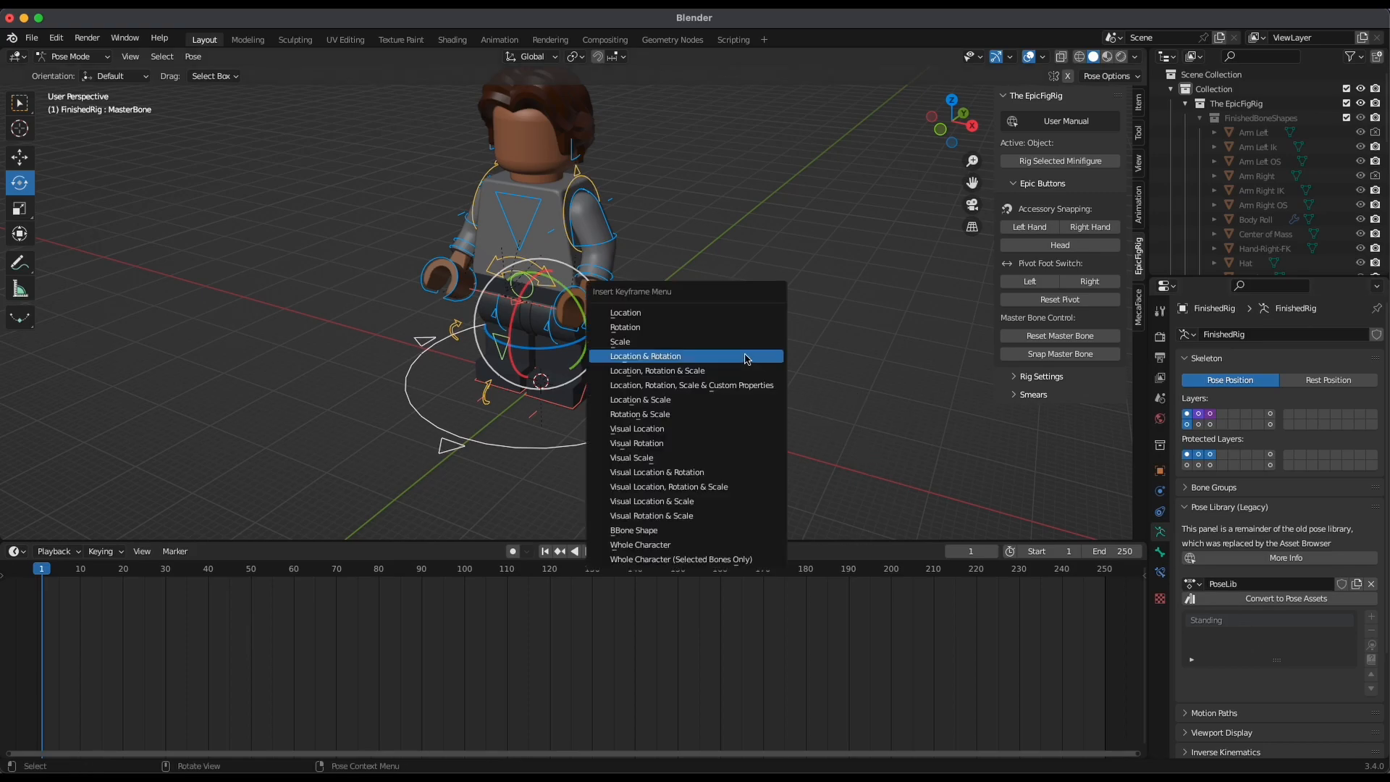
pyautogui.click(702, 358)
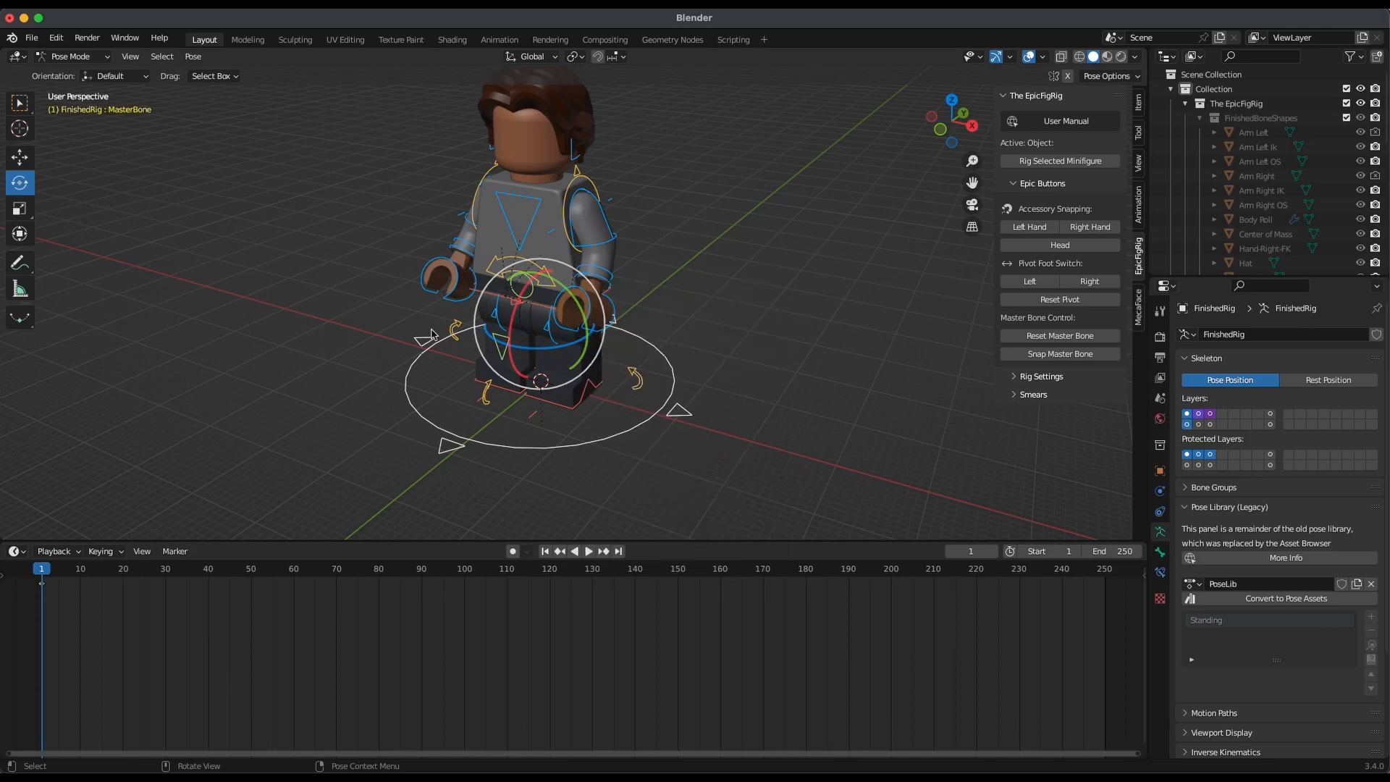
# Replace the existing Standing pose in the pose library with the full rig's current pose
pyautogui.keyDown('shift'); pyautogui.moveTo(849, 385); pyautogui.dragTo(856, 426, button='middle'); pyautogui.keyUp('shift')
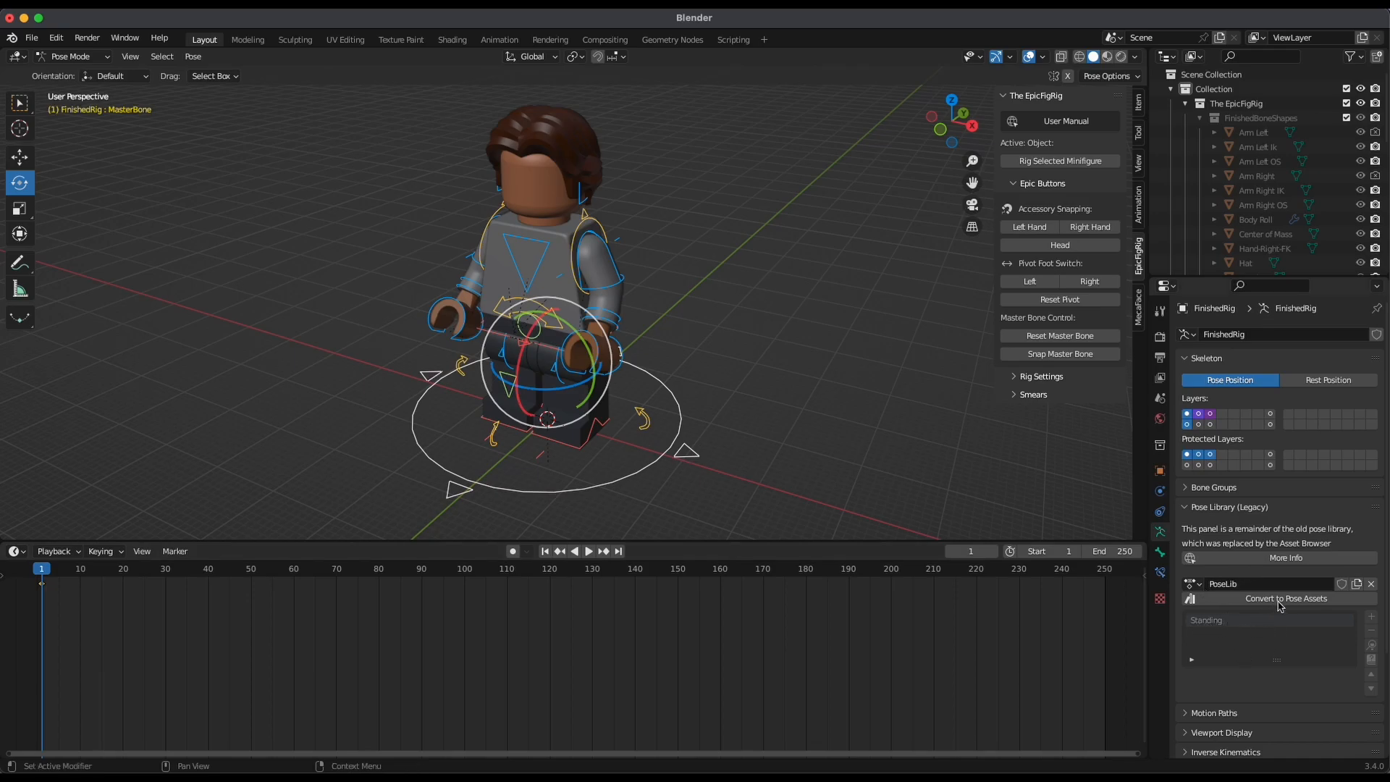
pyautogui.click(1367, 621)
pyautogui.moveTo(1341, 646)
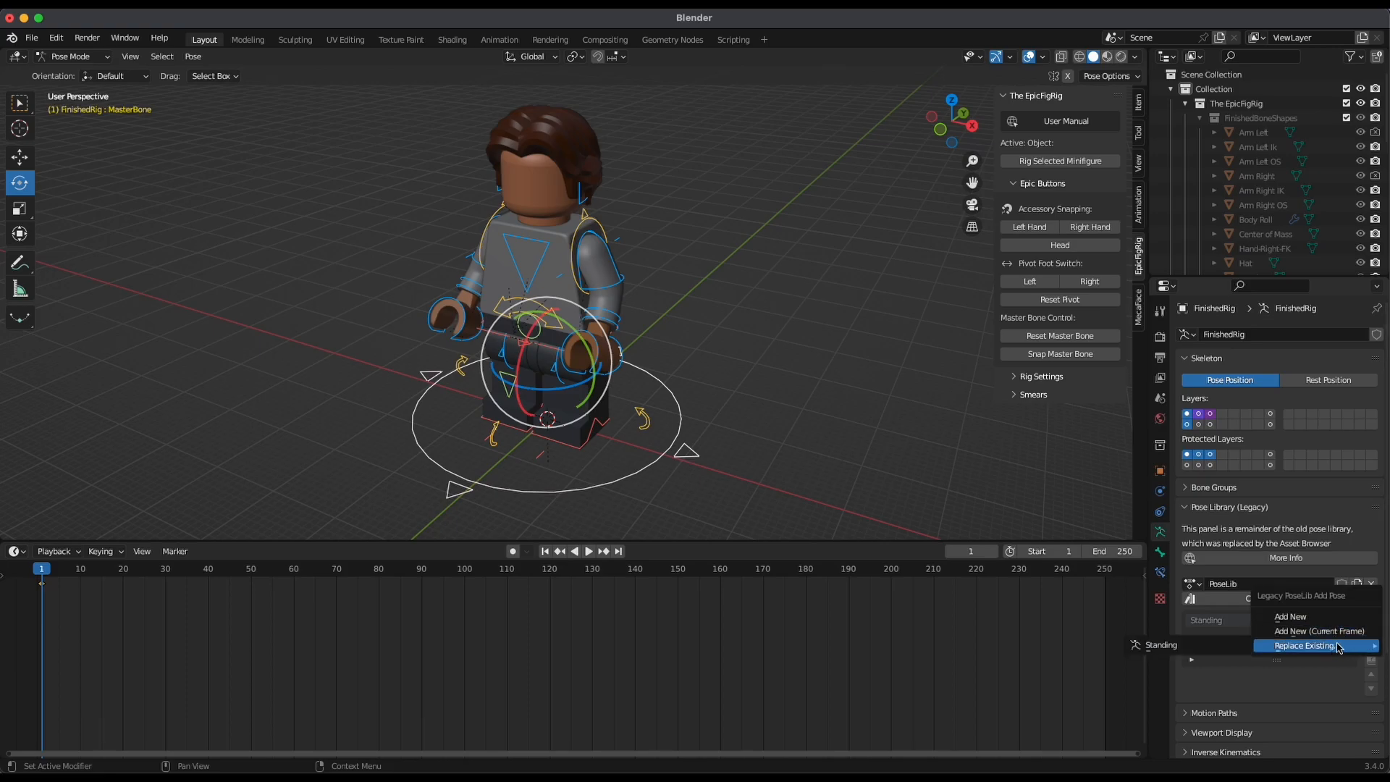
pyautogui.click(1195, 646)
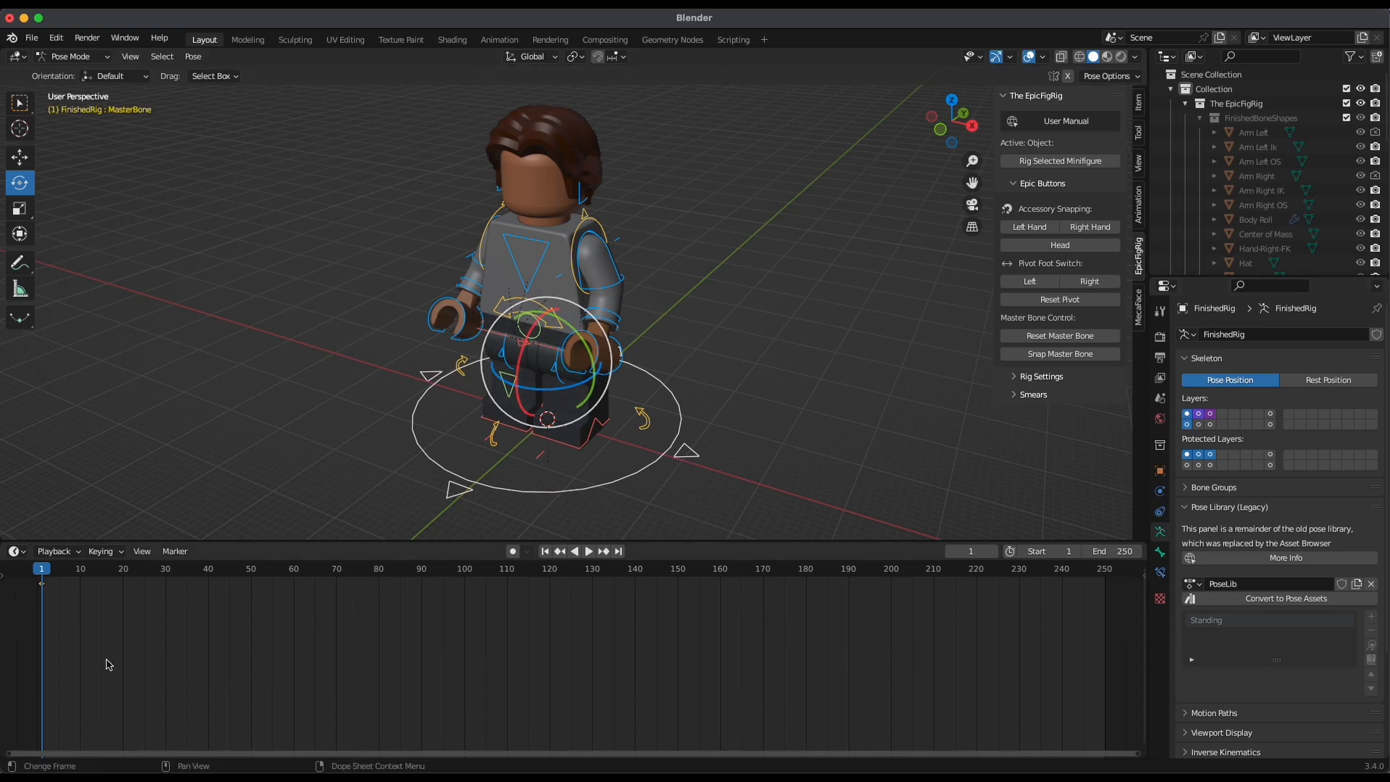
# Play the animation briefly and scrub the playhead to frame 55
pyautogui.press('i')
pyautogui.press('space')
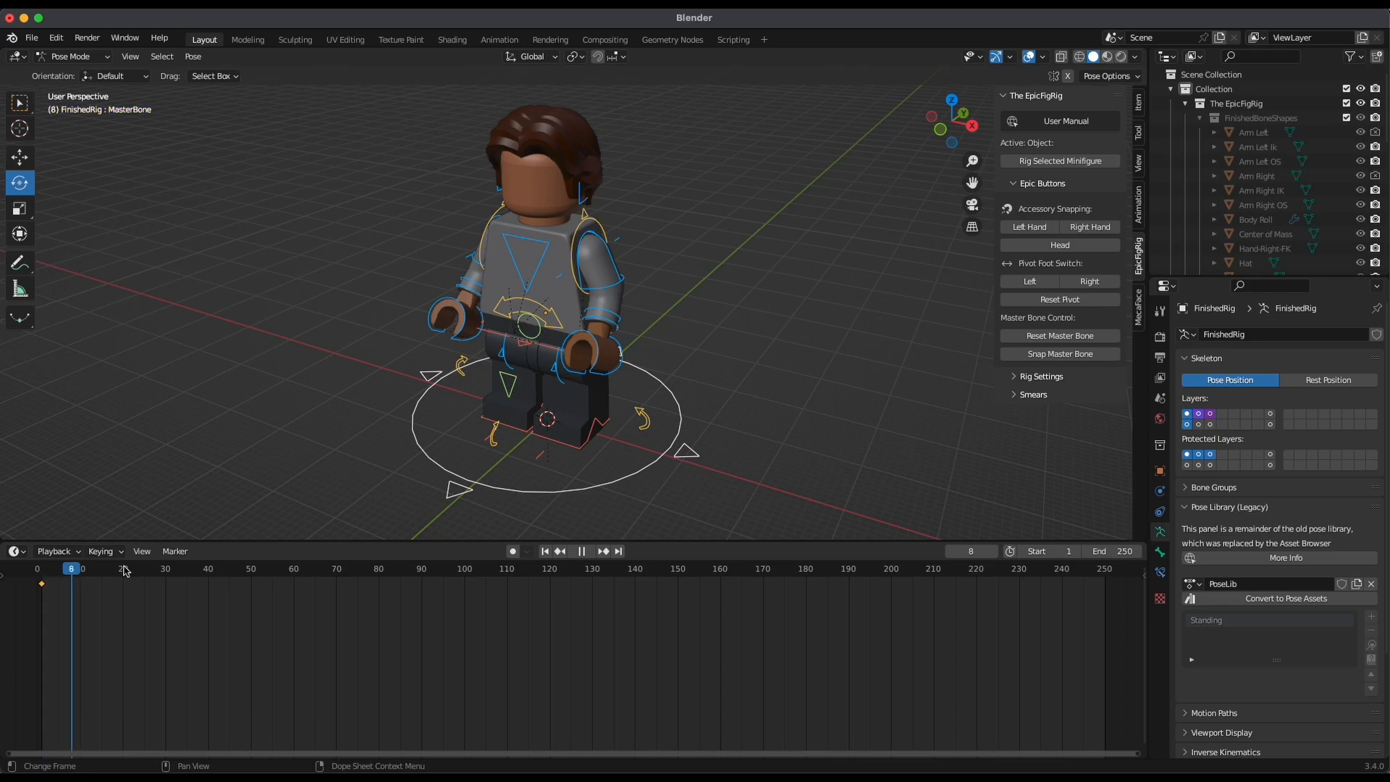
pyautogui.moveTo(637, 611); pyautogui.dragTo(526, 652)
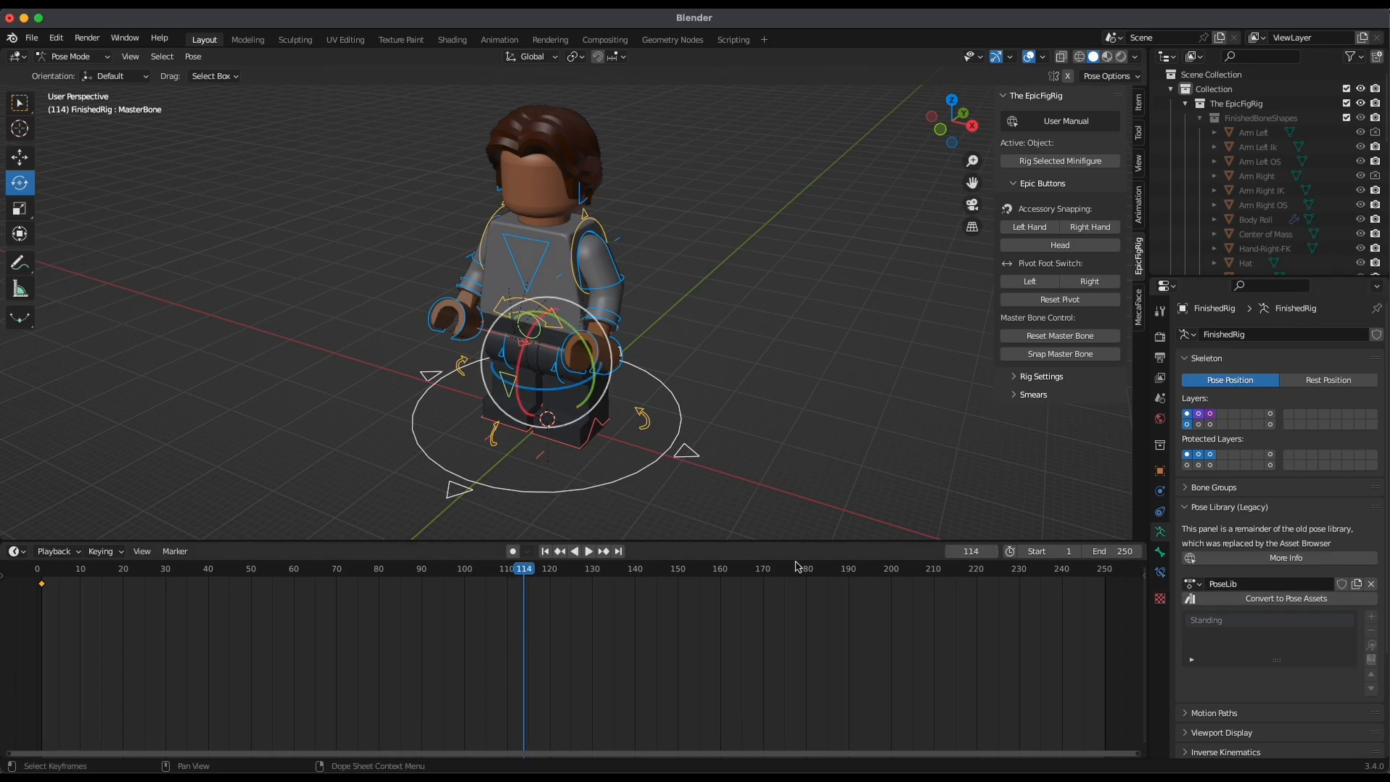
pyautogui.moveTo(516, 575); pyautogui.dragTo(272, 624)
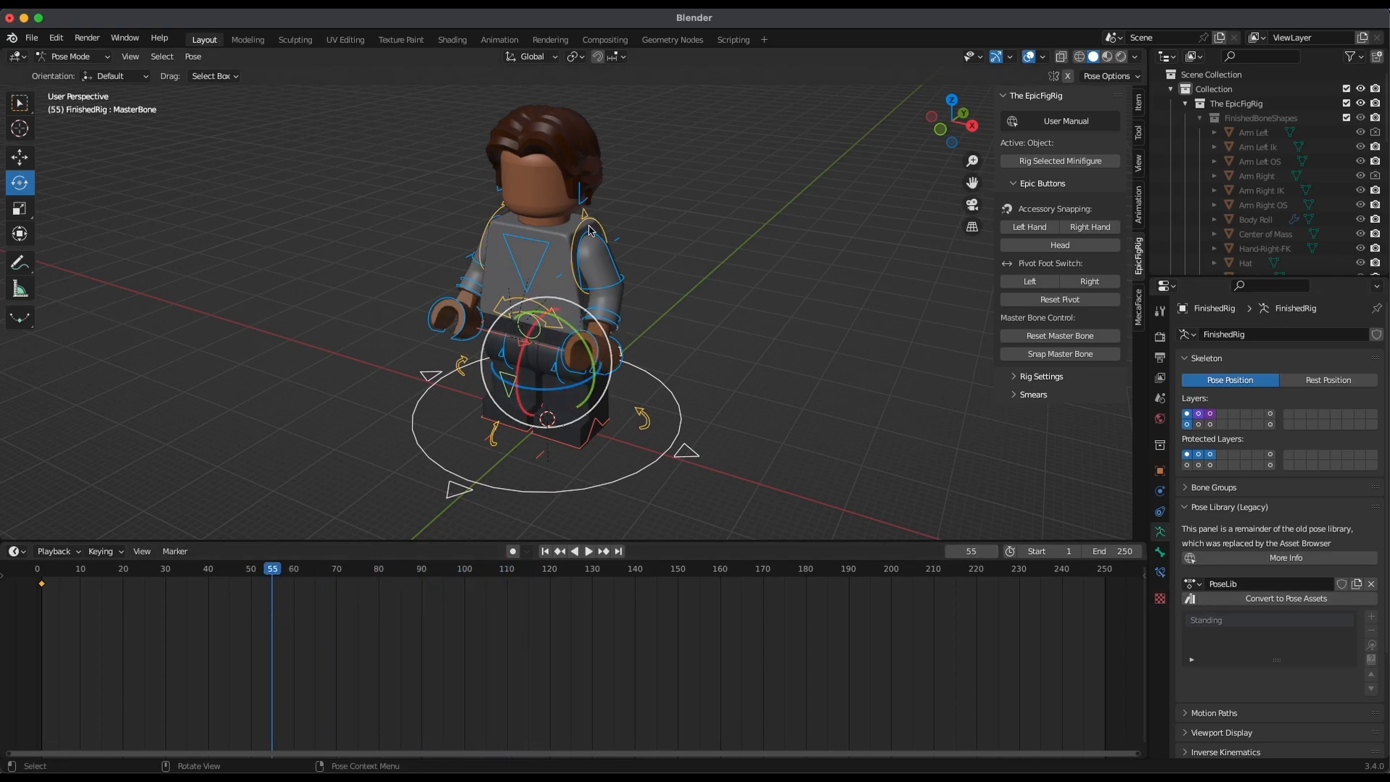
# Raise the minifigure's left arm out to the side with the Left Arm Socket Control and keyframe it at frame 55
pyautogui.click(598, 280)
pyautogui.moveTo(598, 280); pyautogui.dragTo(585, 212)
pyautogui.moveTo(671, 374); pyautogui.dragTo(720, 391, button='middle')
pyautogui.press('i')
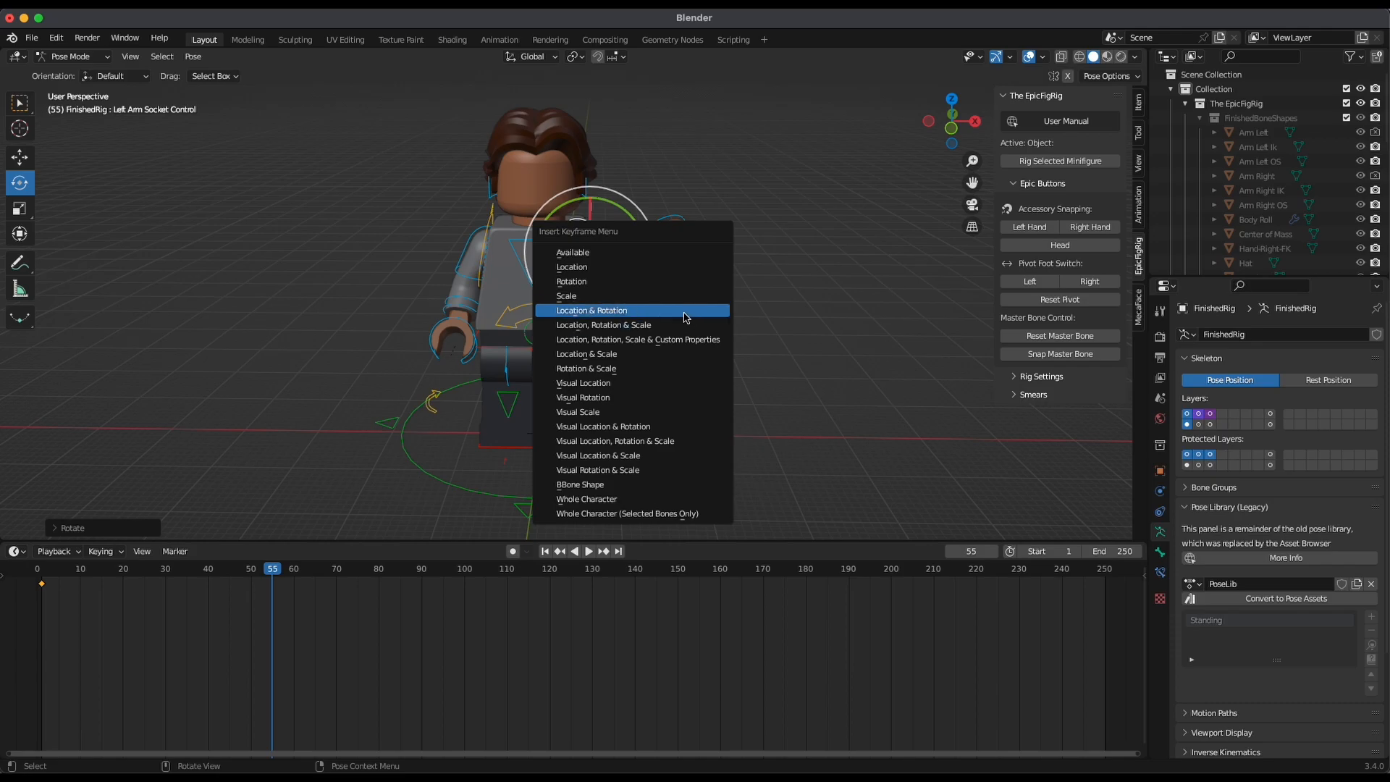
pyautogui.click(654, 267)
pyautogui.moveTo(769, 343); pyautogui.dragTo(474, 487, button='middle')
pyautogui.press('i')
pyautogui.click(731, 359)
# Apply the Standing pose from the pose library to the rig at frame 100
pyautogui.moveTo(271, 574); pyautogui.dragTo(467, 705)
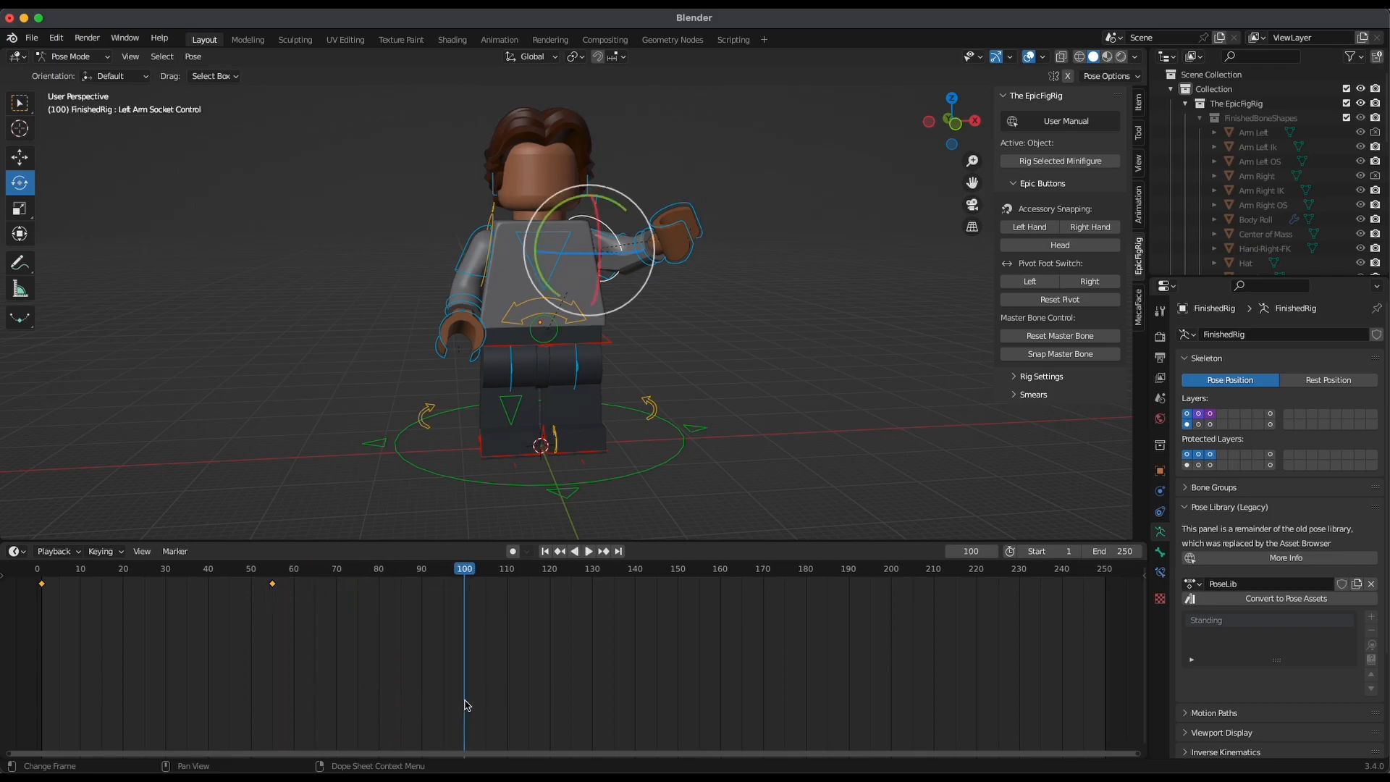
pyautogui.click(1370, 645)
pyautogui.moveTo(815, 354); pyautogui.dragTo(963, 383, button='middle')
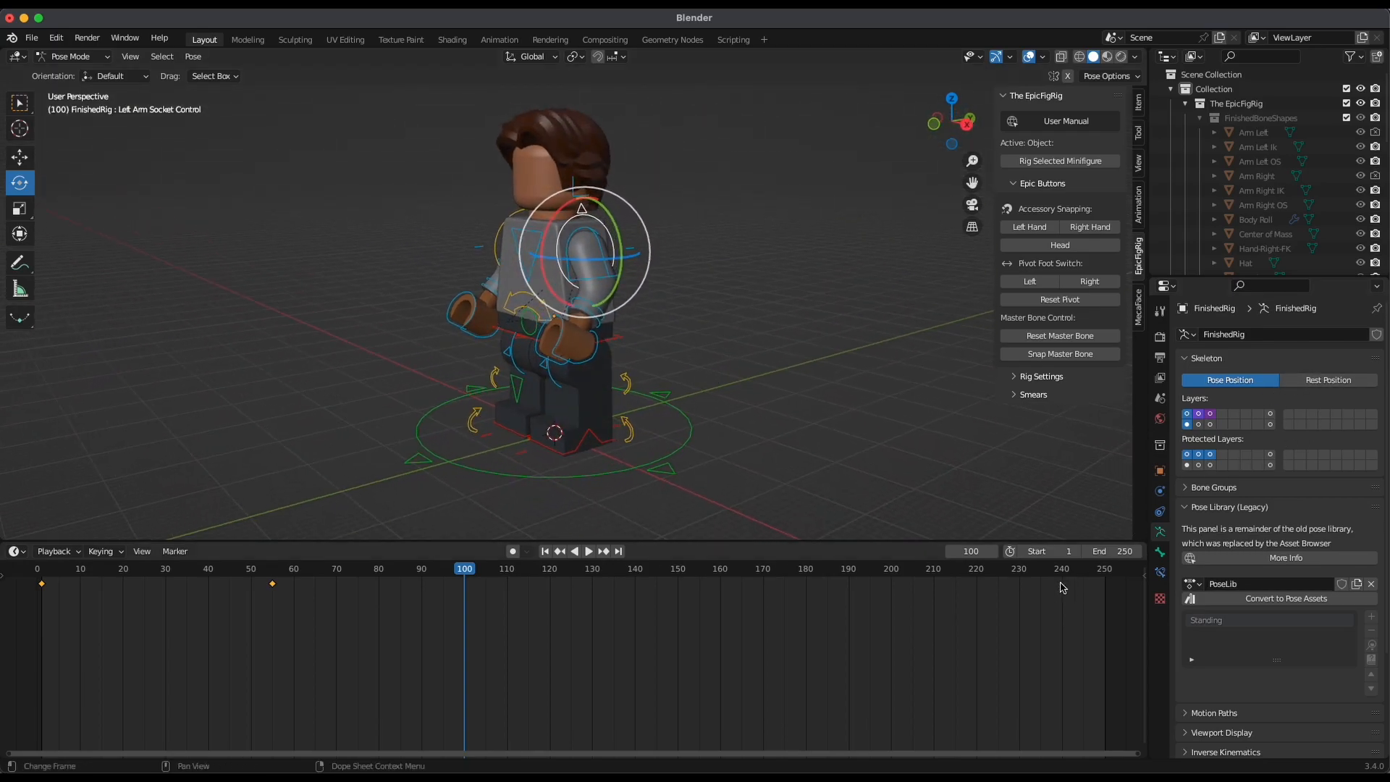
# Keyframe the Standing pose at frame 100, then play the arm animation back from near the start
pyautogui.keyDown('alt'); pyautogui.moveTo(669, 383); pyautogui.dragTo(741, 379); pyautogui.keyUp('alt')
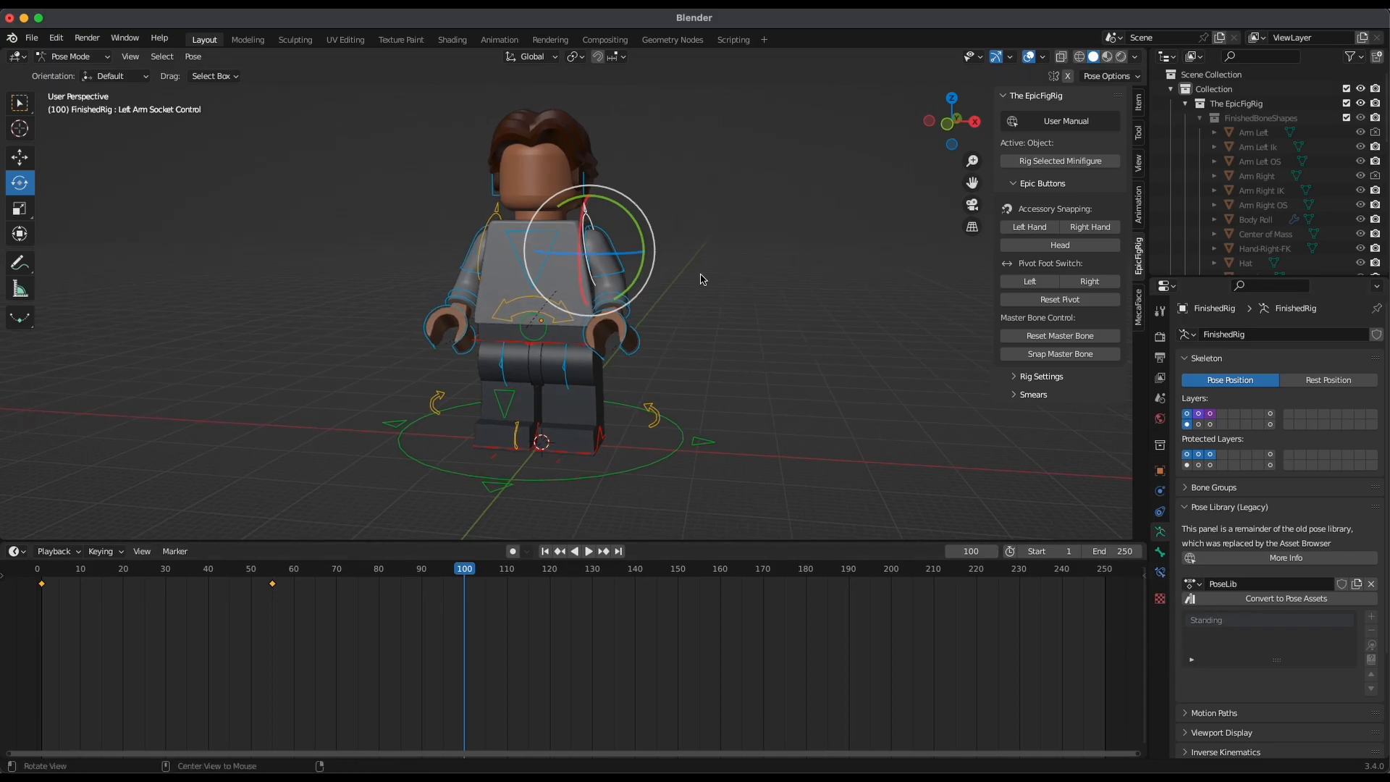
pyautogui.press('i')
pyautogui.click(756, 343)
pyautogui.moveTo(389, 651); pyautogui.dragTo(72, 678)
pyautogui.press('space')
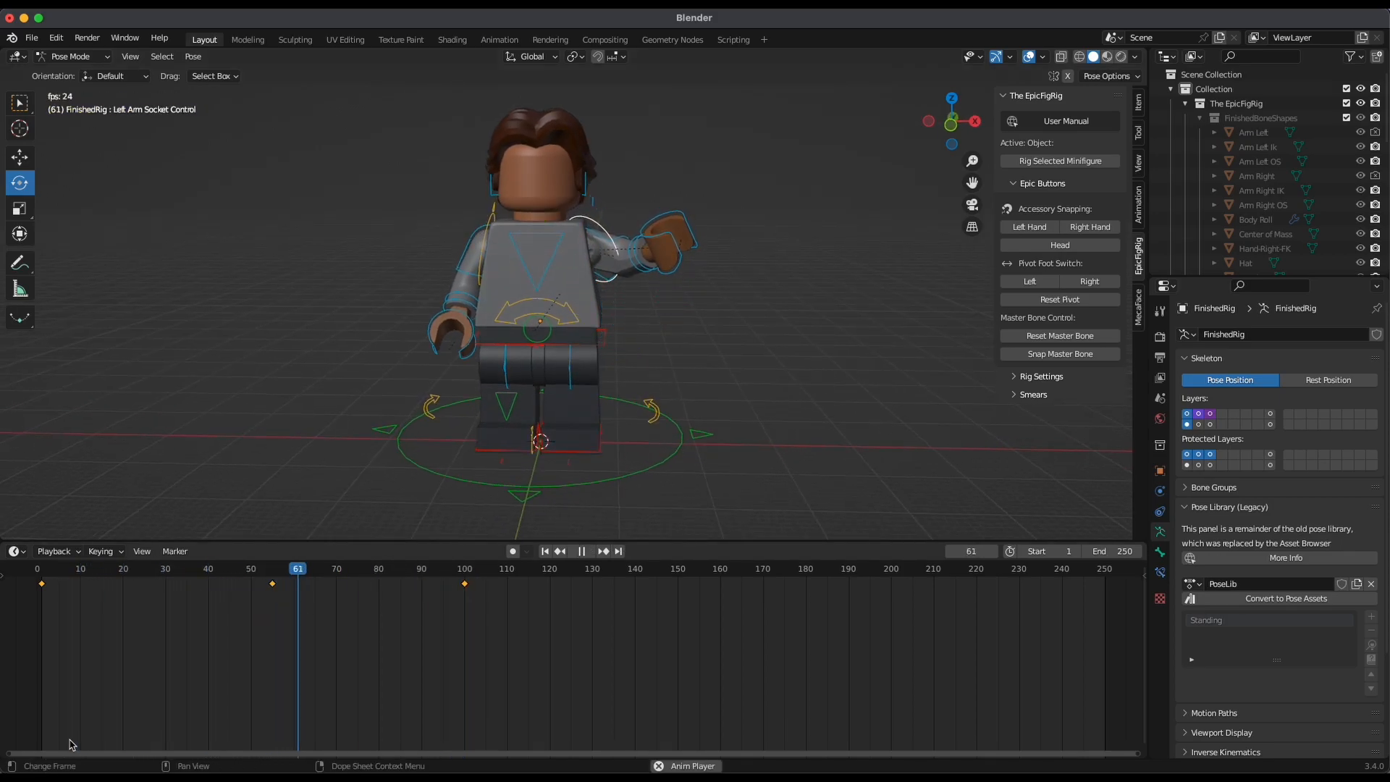
pyautogui.press('space')
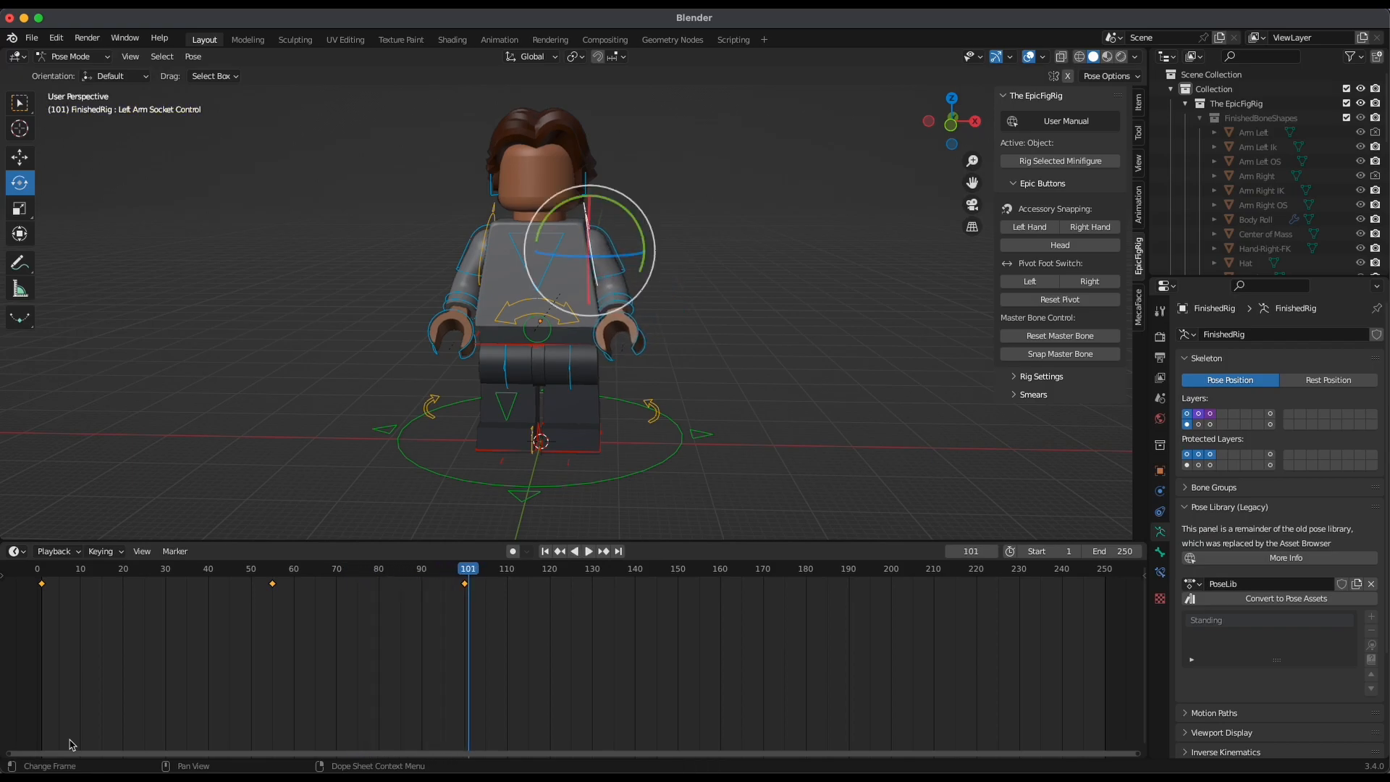
# Delete the rig's keyframes at frames 55 and 100 from the timeline
pyautogui.moveTo(474, 578); pyautogui.dragTo(323, 578)
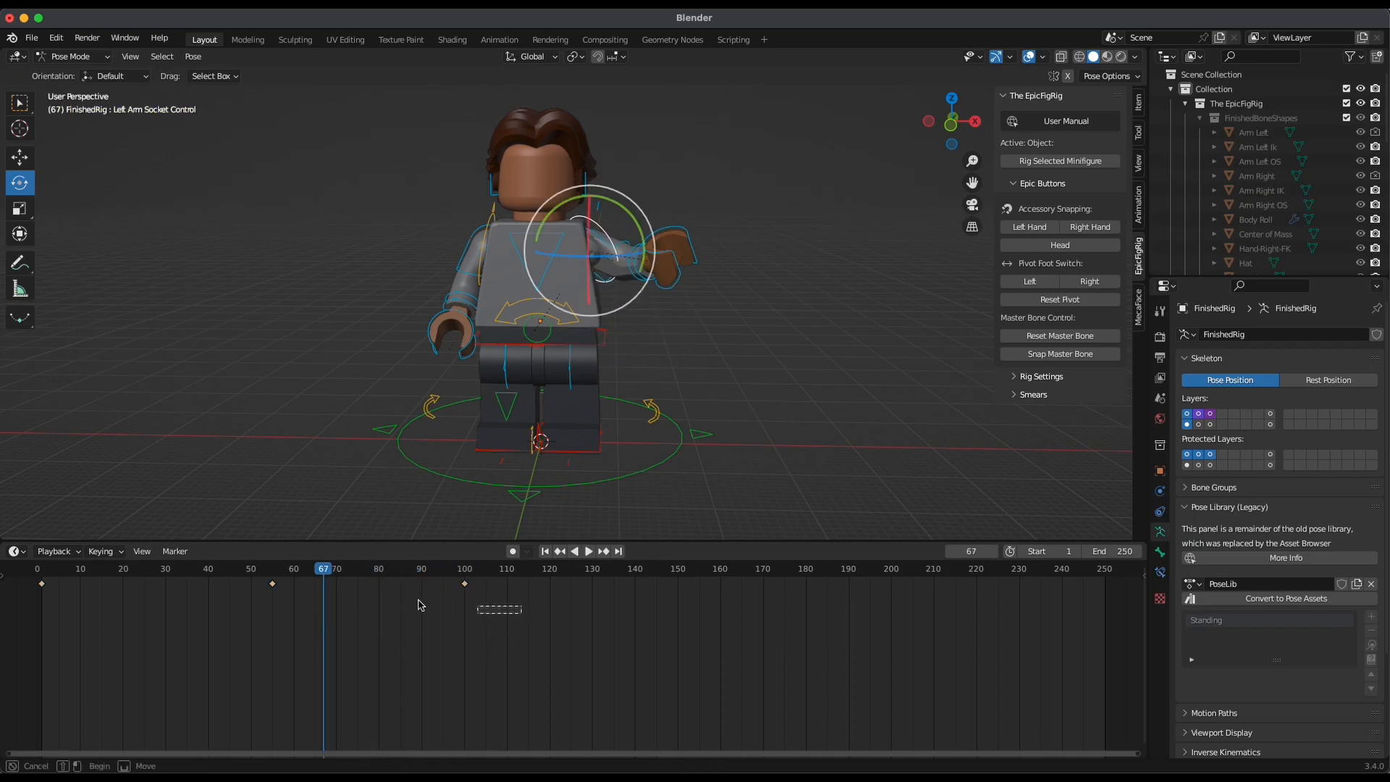
pyautogui.moveTo(505, 626); pyautogui.dragTo(193, 563)
pyautogui.press('x')
pyautogui.click(366, 669)
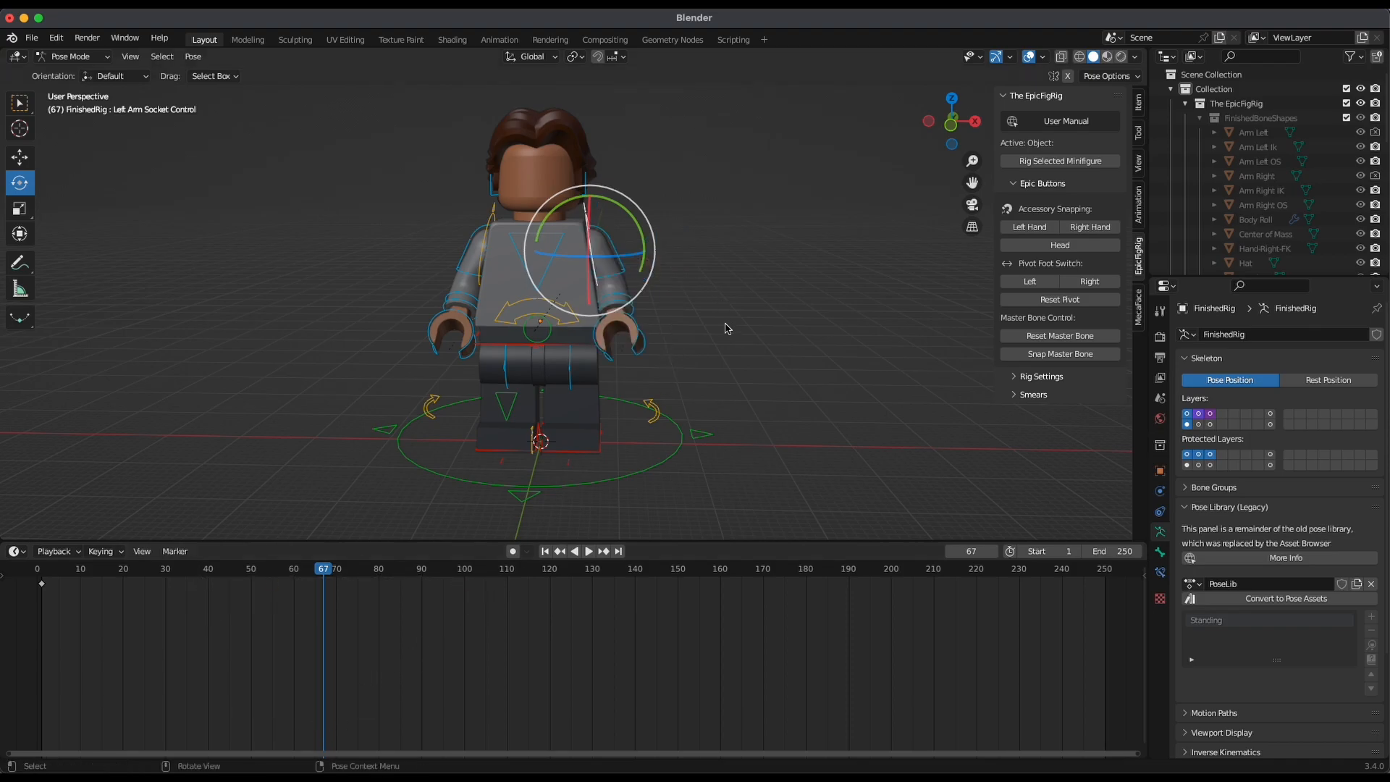
# At frame 9, move the minifigure's RightFootIK control forward along the Y axis to put the right leg into a stride
pyautogui.moveTo(323, 576); pyautogui.dragTo(76, 572)
pyautogui.moveTo(724, 347); pyautogui.dragTo(801, 387, button='middle')
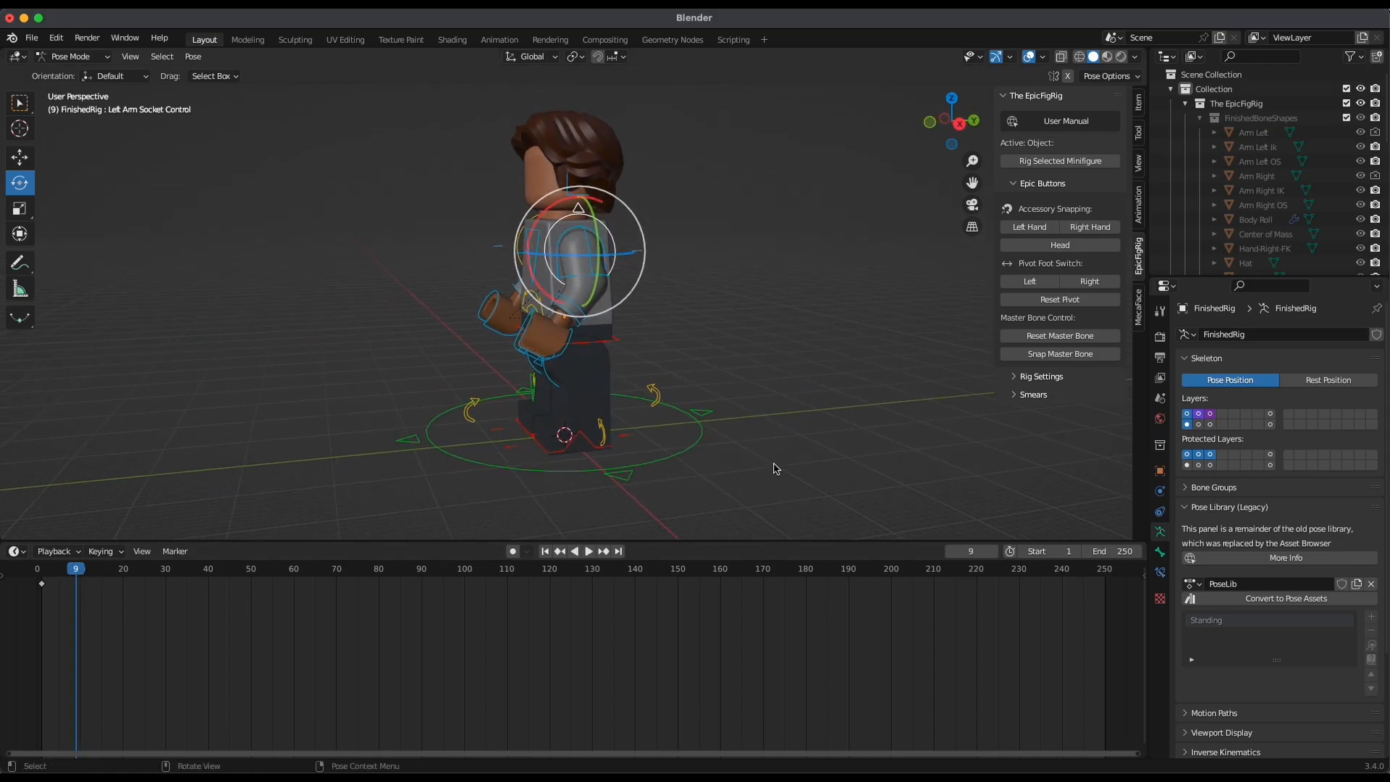
pyautogui.click(958, 123)
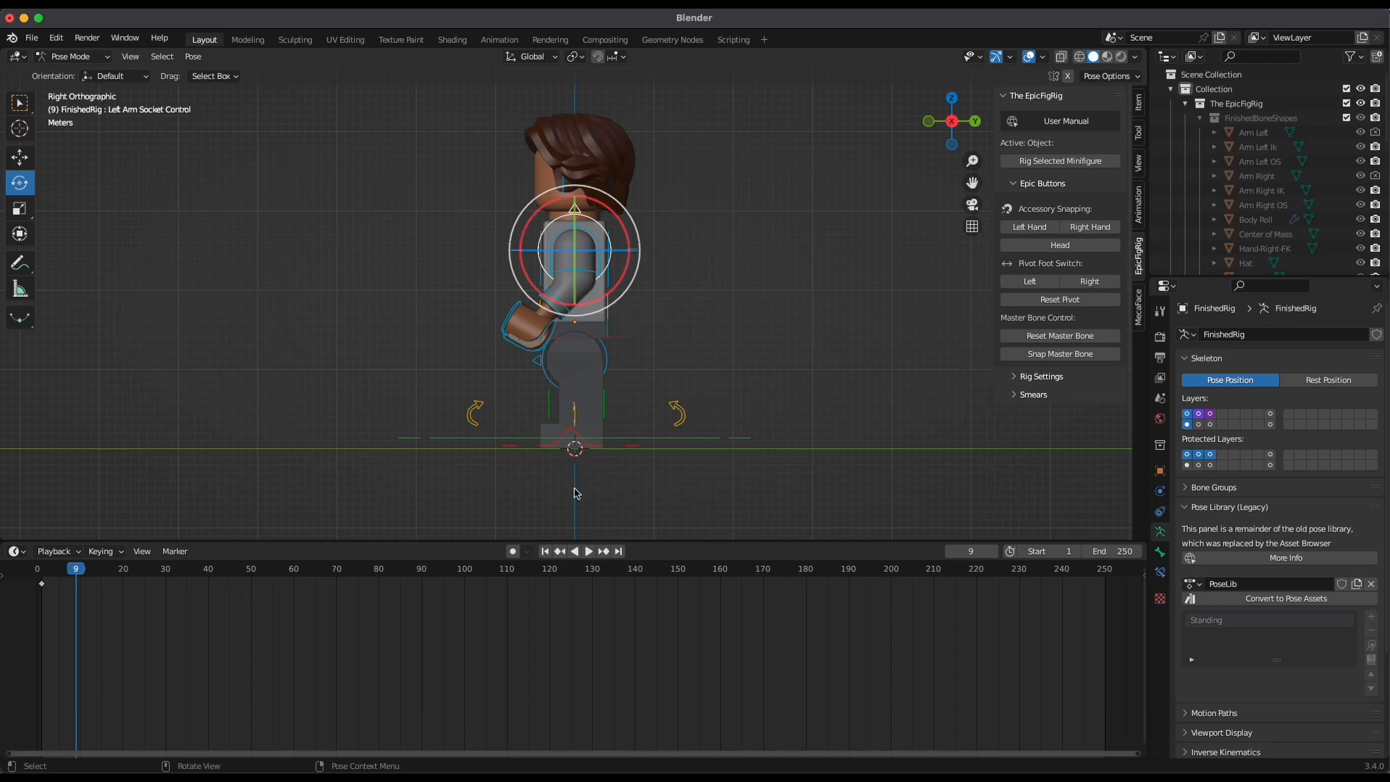
pyautogui.moveTo(564, 447); pyautogui.dragTo(528, 432, button='middle')
pyautogui.click(511, 425)
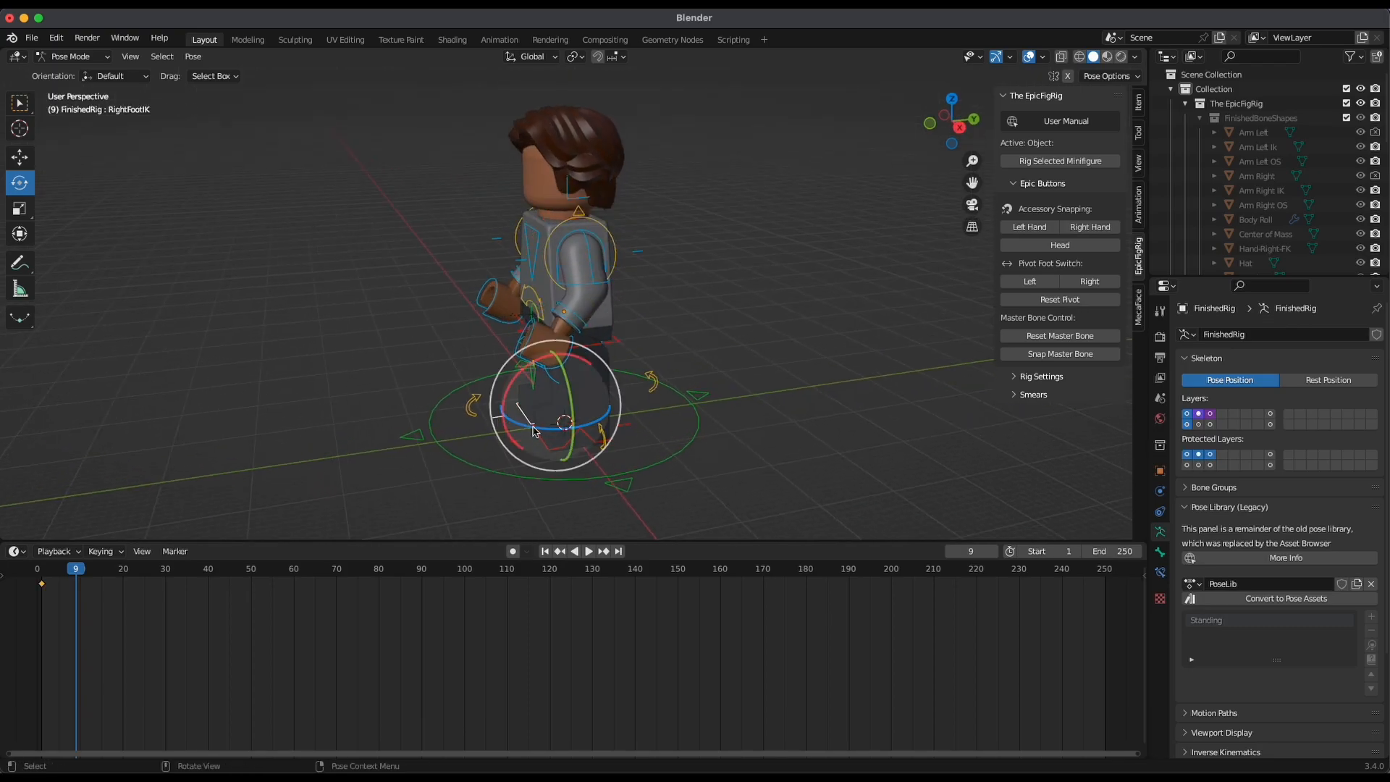
pyautogui.click(958, 127)
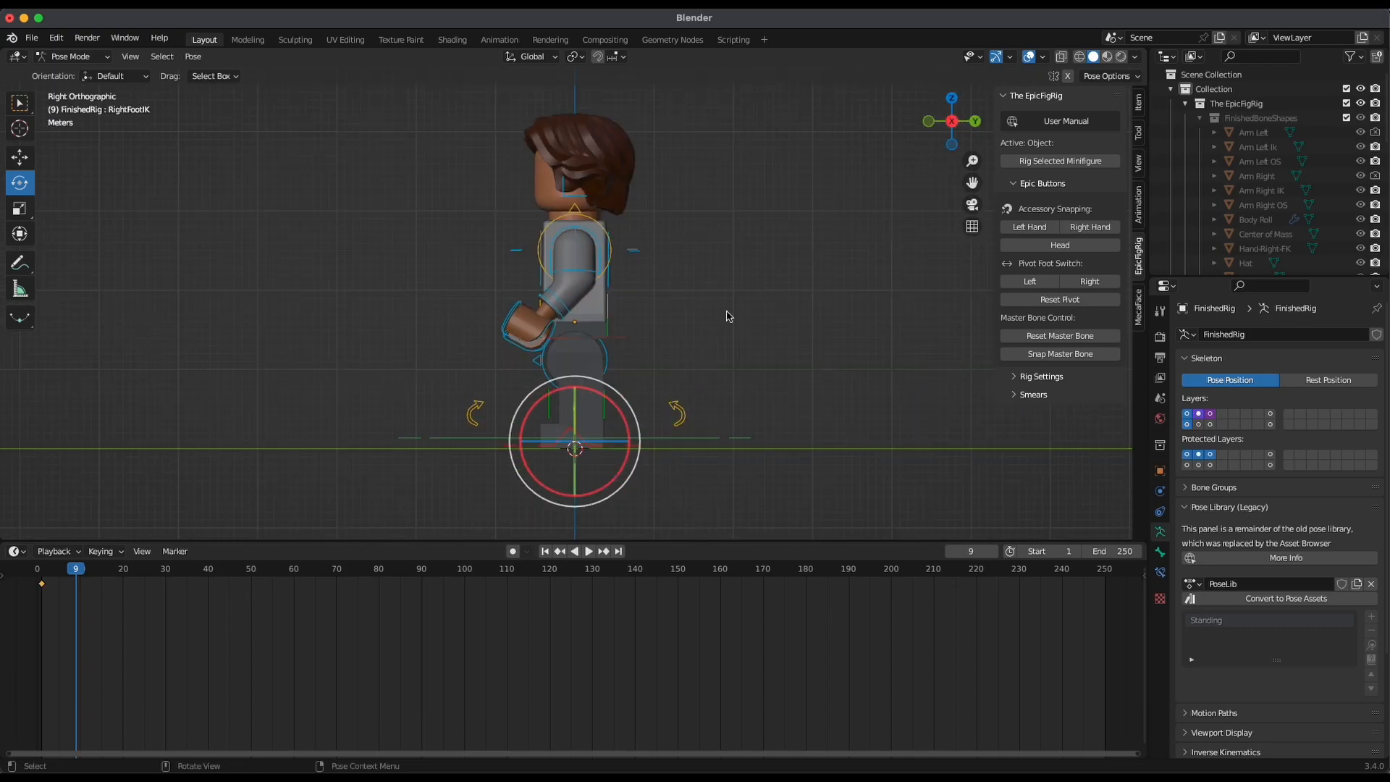
pyautogui.hotkey('shift', 'space')
pyautogui.press('g')
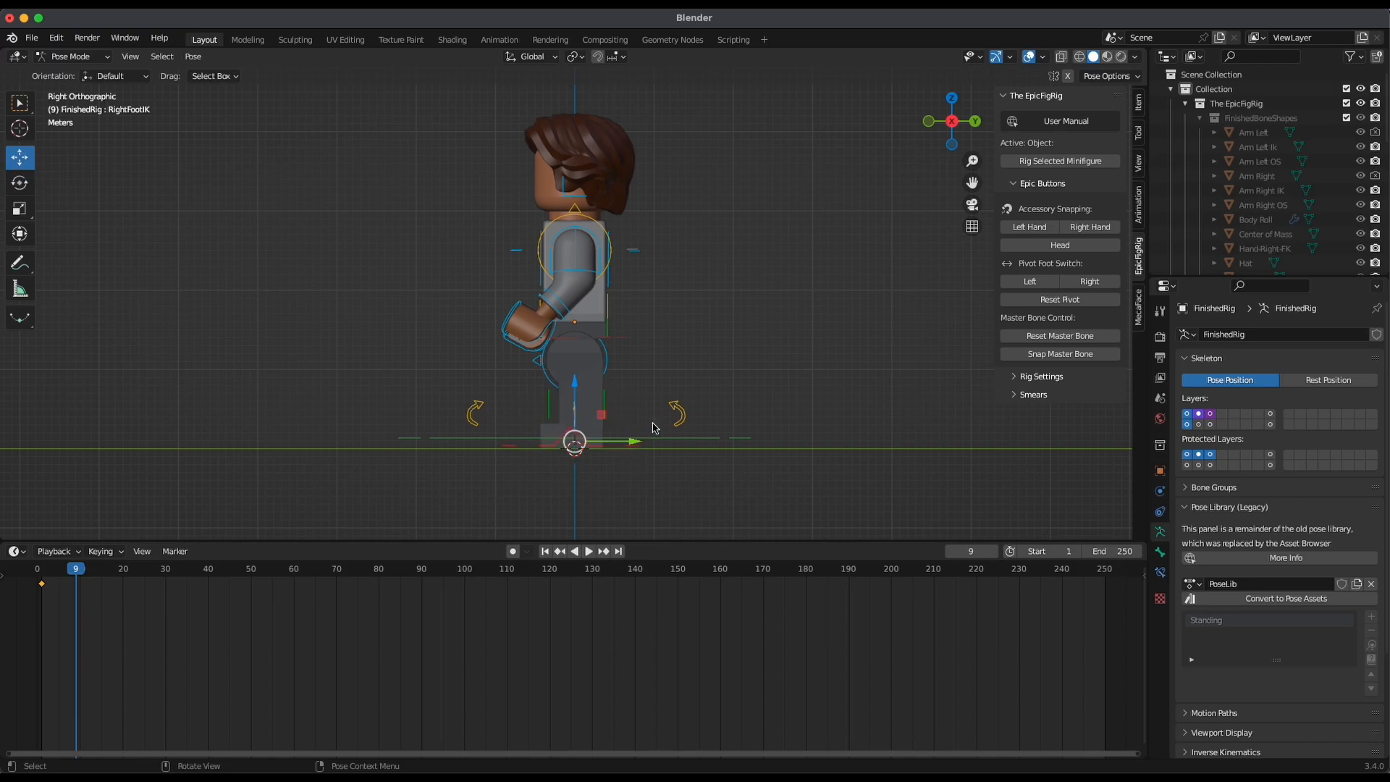
pyautogui.moveTo(719, 326); pyautogui.dragTo(536, 448, button='middle')
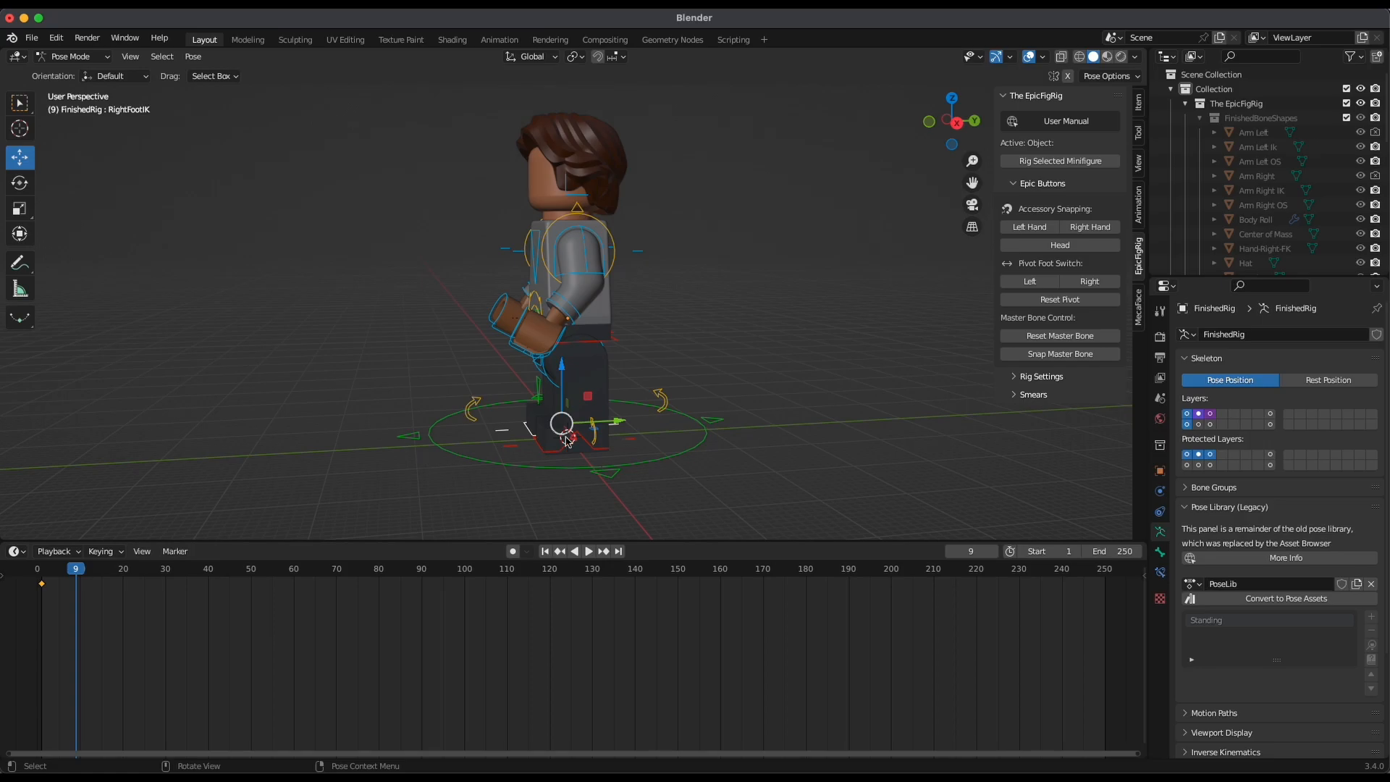
pyautogui.click(956, 123)
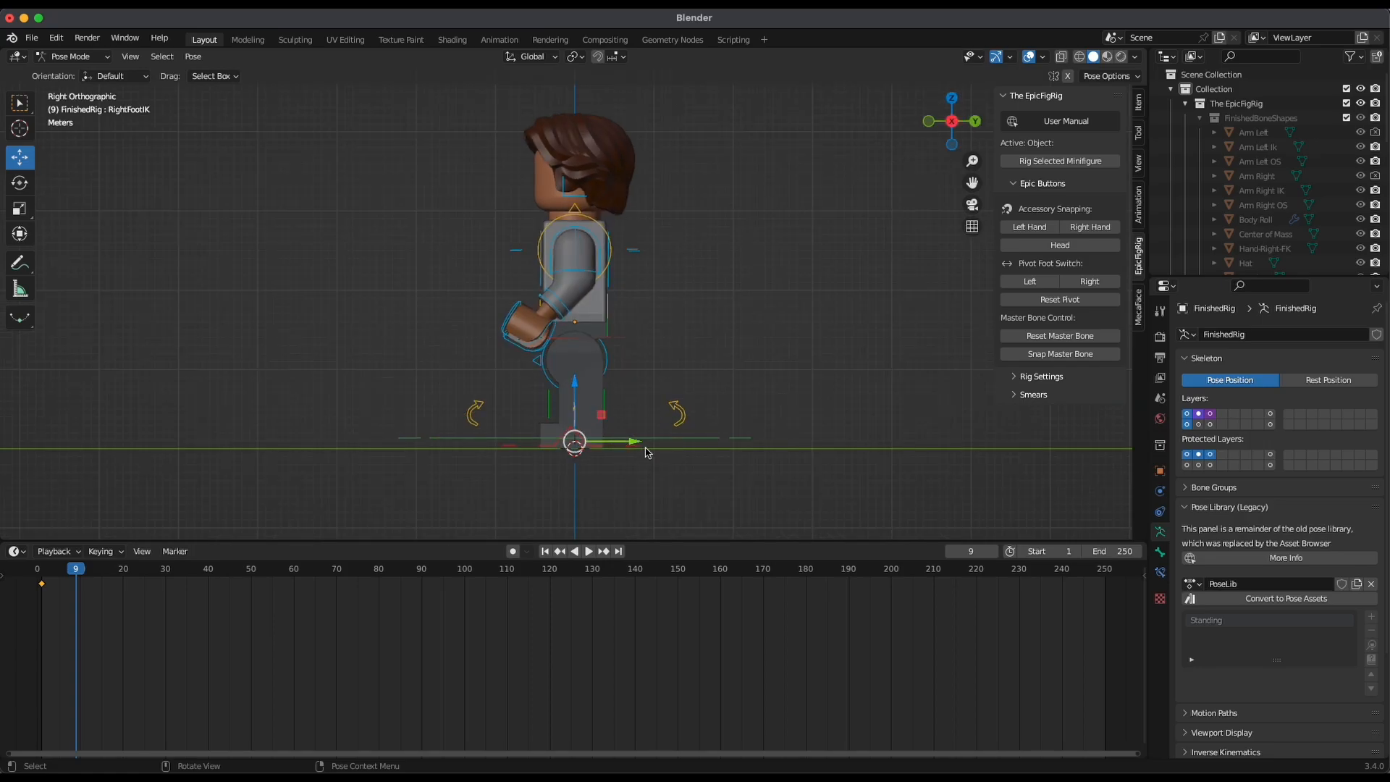
pyautogui.moveTo(637, 446); pyautogui.dragTo(566, 456)
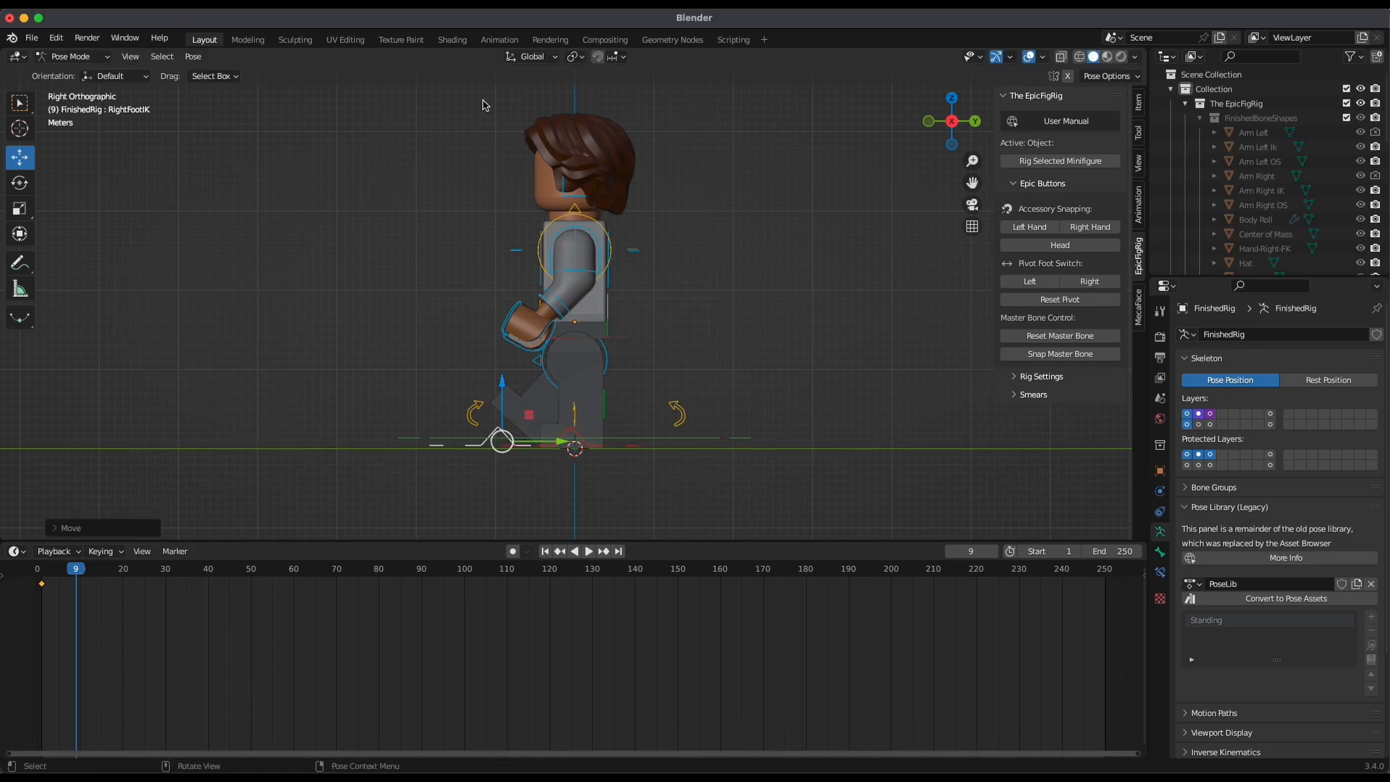
pyautogui.moveTo(563, 446); pyautogui.dragTo(541, 448)
# Rotate the Left Arm Socket Control about the X axis to swing the left arm backward
pyautogui.moveTo(679, 352)
pyautogui.mouseDown(button='middle')
pyautogui.moveTo(745, 372)
pyautogui.moveTo(950, 376)
pyautogui.moveTo(729, 384)
pyautogui.moveTo(670, 369)
pyautogui.mouseUp(button='middle')
pyautogui.click(625, 248)
pyautogui.moveTo(648, 308); pyautogui.dragTo(706, 314, button='middle')
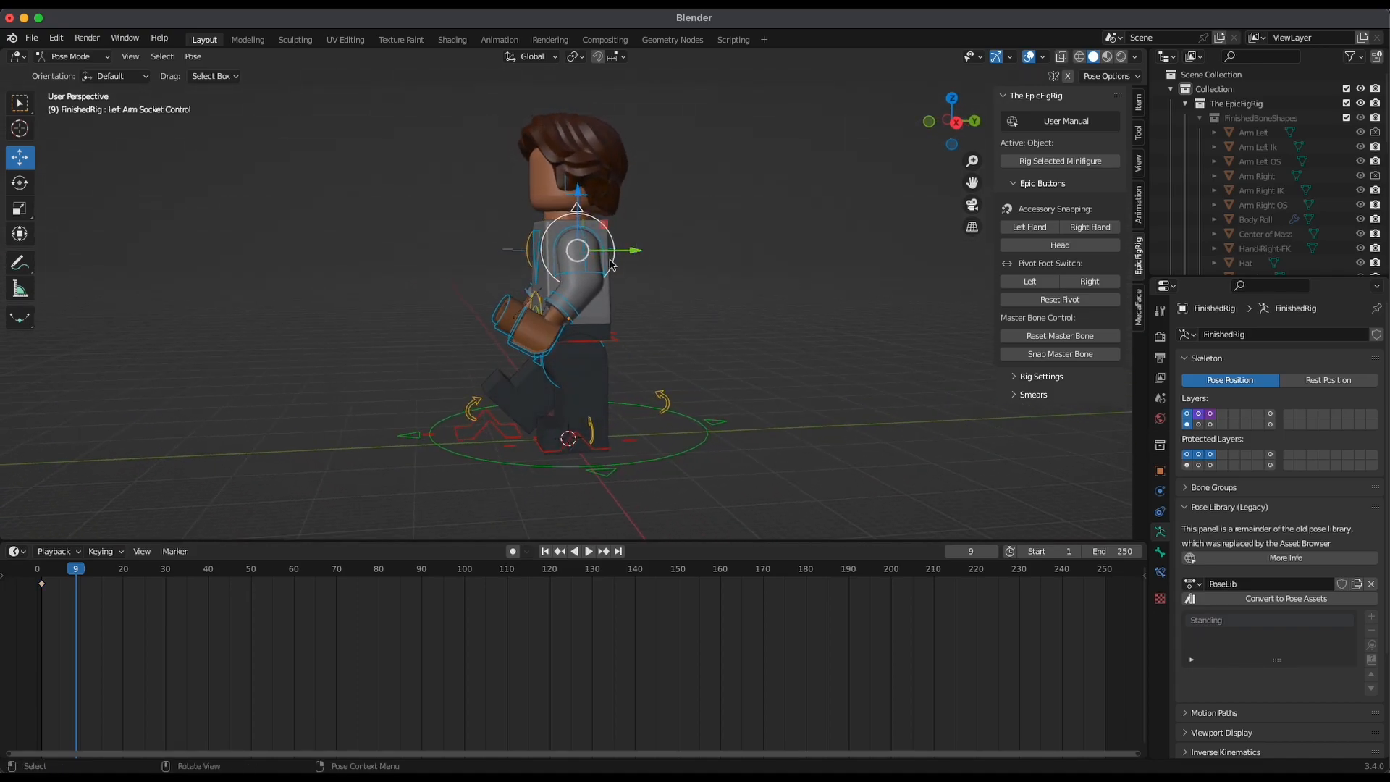
pyautogui.click(956, 122)
pyautogui.press('r')
pyautogui.moveTo(615, 287); pyautogui.dragTo(627, 267)
pyautogui.moveTo(627, 268); pyautogui.dragTo(629, 301, button='middle')
# Rotate the Right Arm Socket Control about the X axis to swing the right arm backward
pyautogui.click(548, 221)
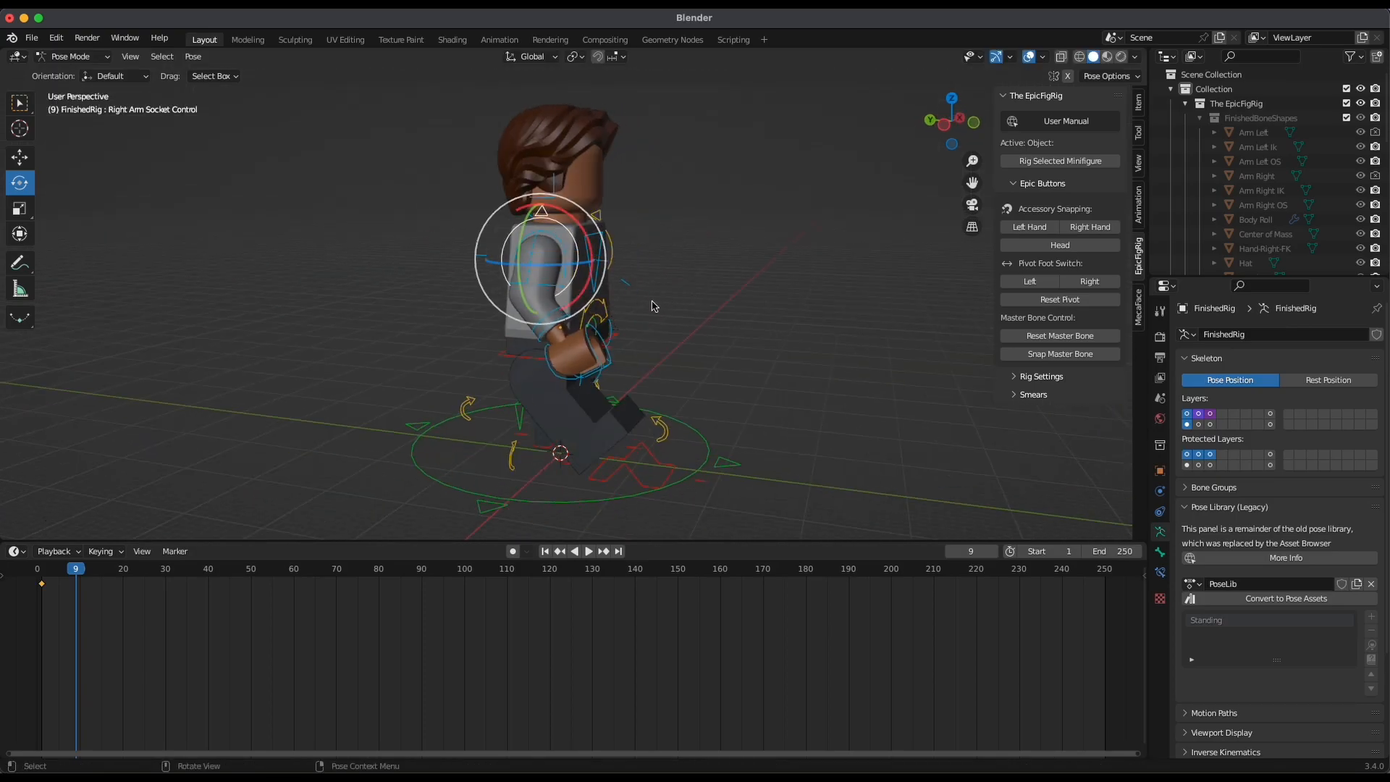
pyautogui.moveTo(642, 297); pyautogui.dragTo(687, 293, button='middle')
pyautogui.click(950, 123)
pyautogui.moveTo(622, 281); pyautogui.dragTo(612, 297)
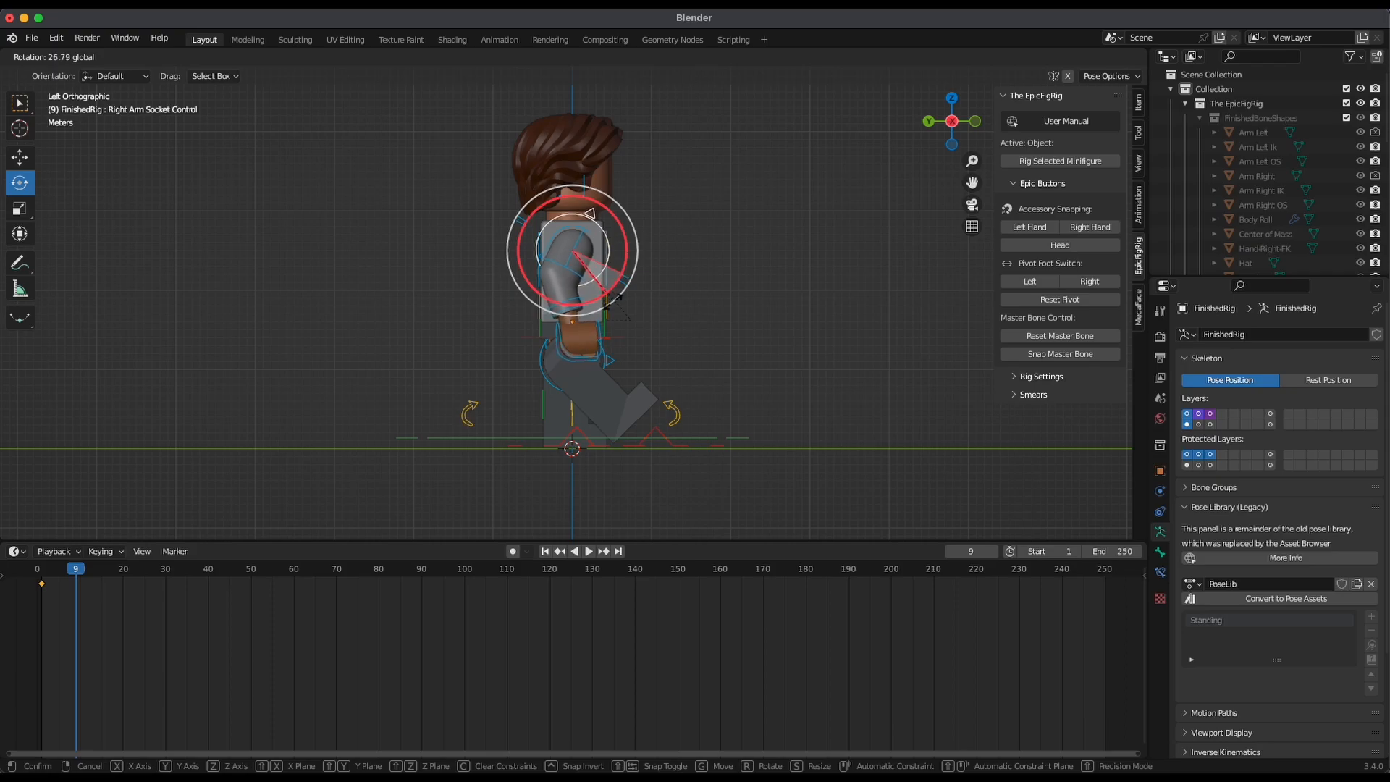
pyautogui.moveTo(612, 301); pyautogui.dragTo(608, 304)
pyautogui.moveTo(727, 307)
pyautogui.mouseDown(button='middle')
pyautogui.moveTo(682, 331)
pyautogui.moveTo(666, 313)
pyautogui.moveTo(533, 328)
pyautogui.moveTo(685, 316)
pyautogui.moveTo(642, 381)
pyautogui.moveTo(801, 336)
pyautogui.moveTo(678, 354)
pyautogui.moveTo(727, 326)
pyautogui.moveTo(749, 380)
pyautogui.moveTo(768, 366)
pyautogui.moveTo(713, 341)
pyautogui.moveTo(731, 289)
pyautogui.mouseUp(button='middle')
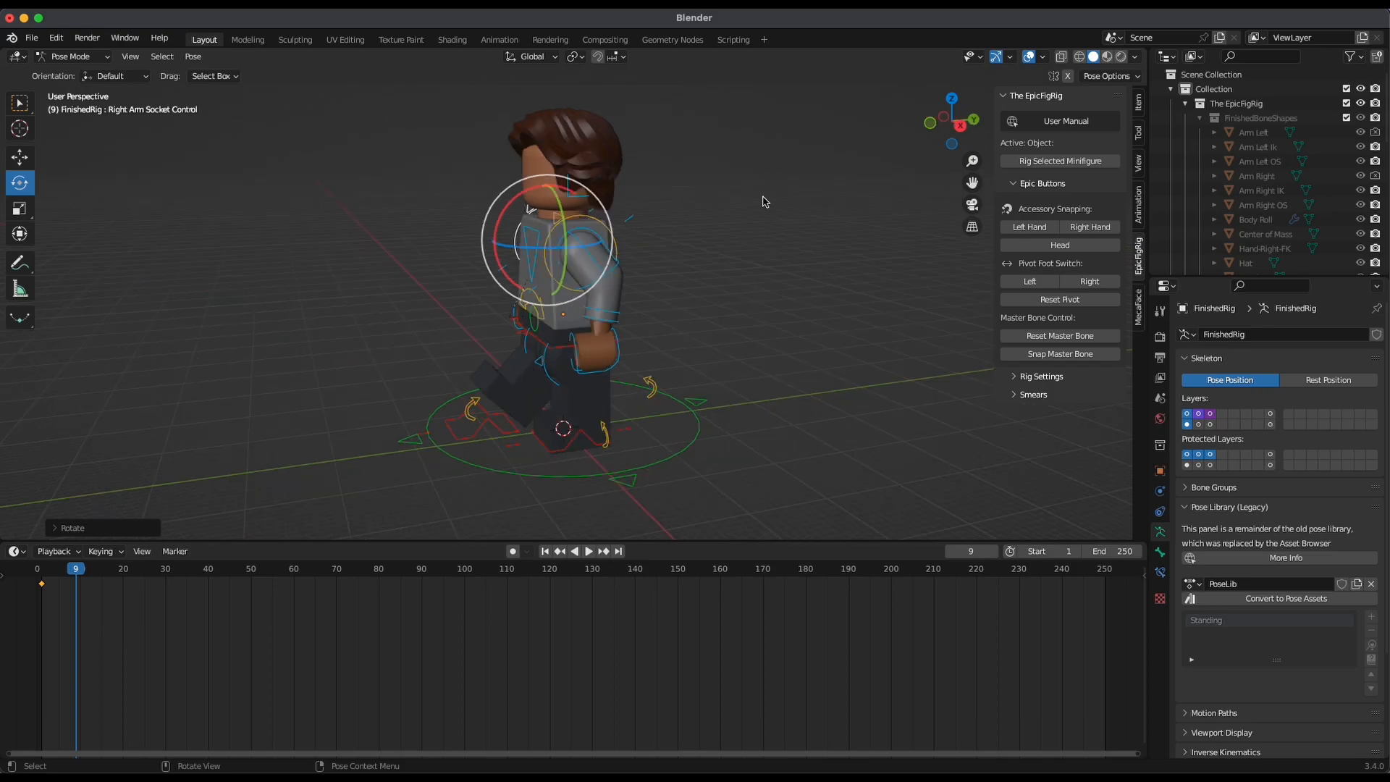
# Select all the rig's bones with MasterBone active and insert a Location & Rotation keyframe at frame 9
pyautogui.press('a')
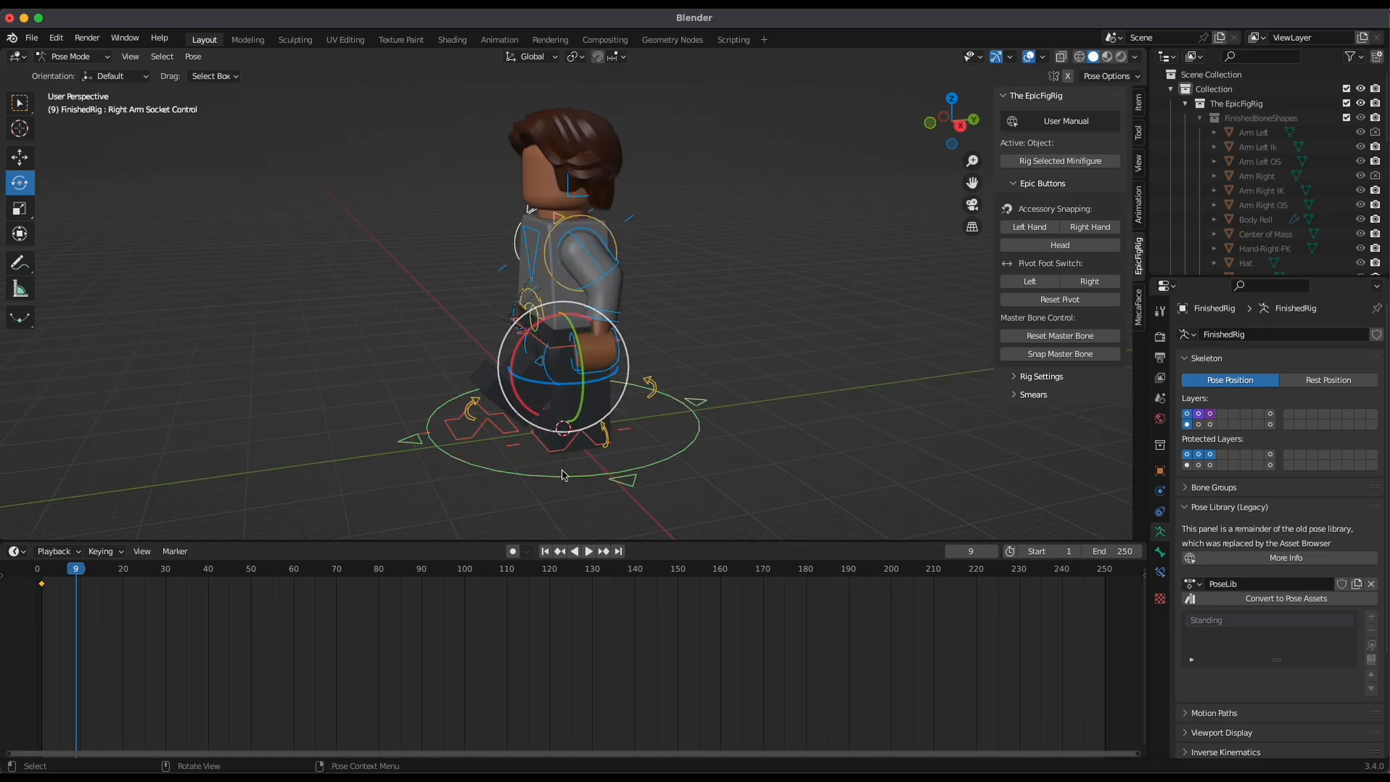
pyautogui.click(697, 442)
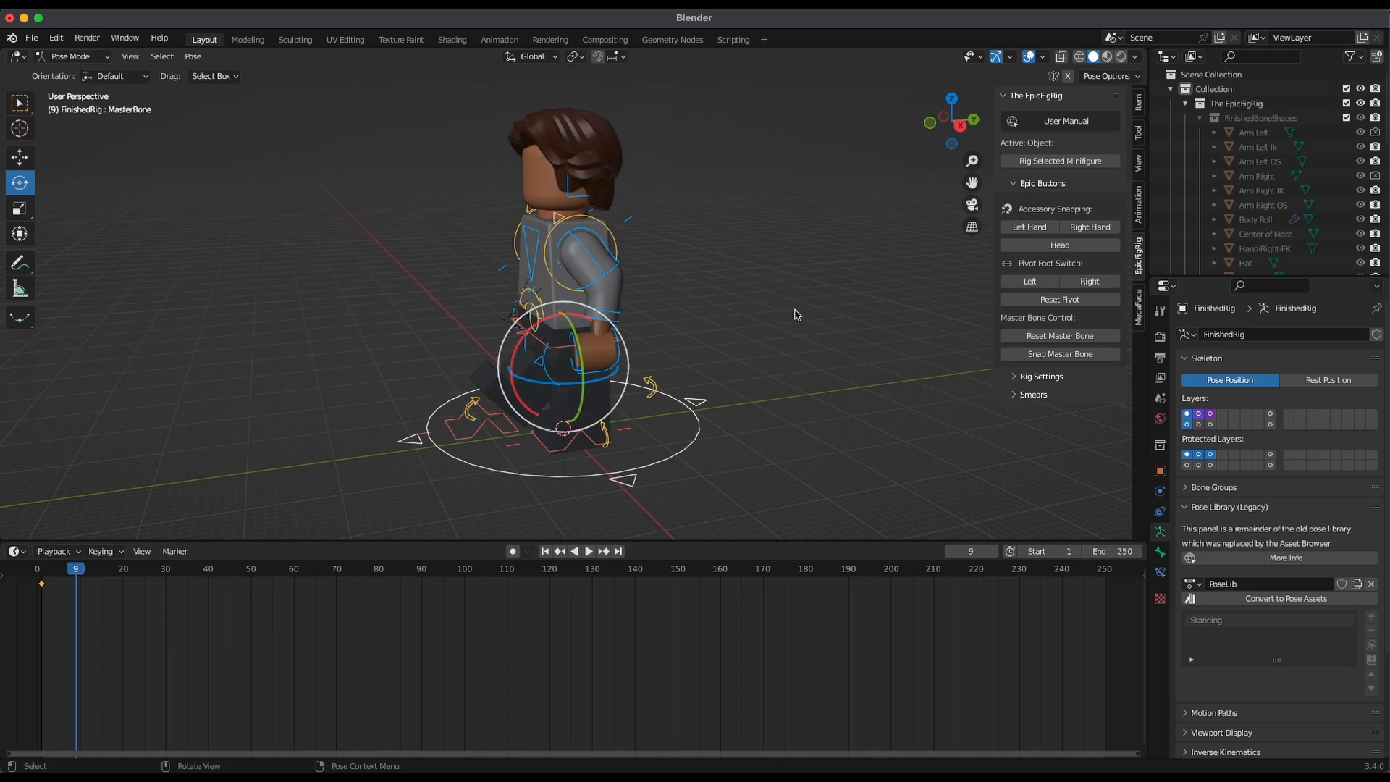
pyautogui.press('i')
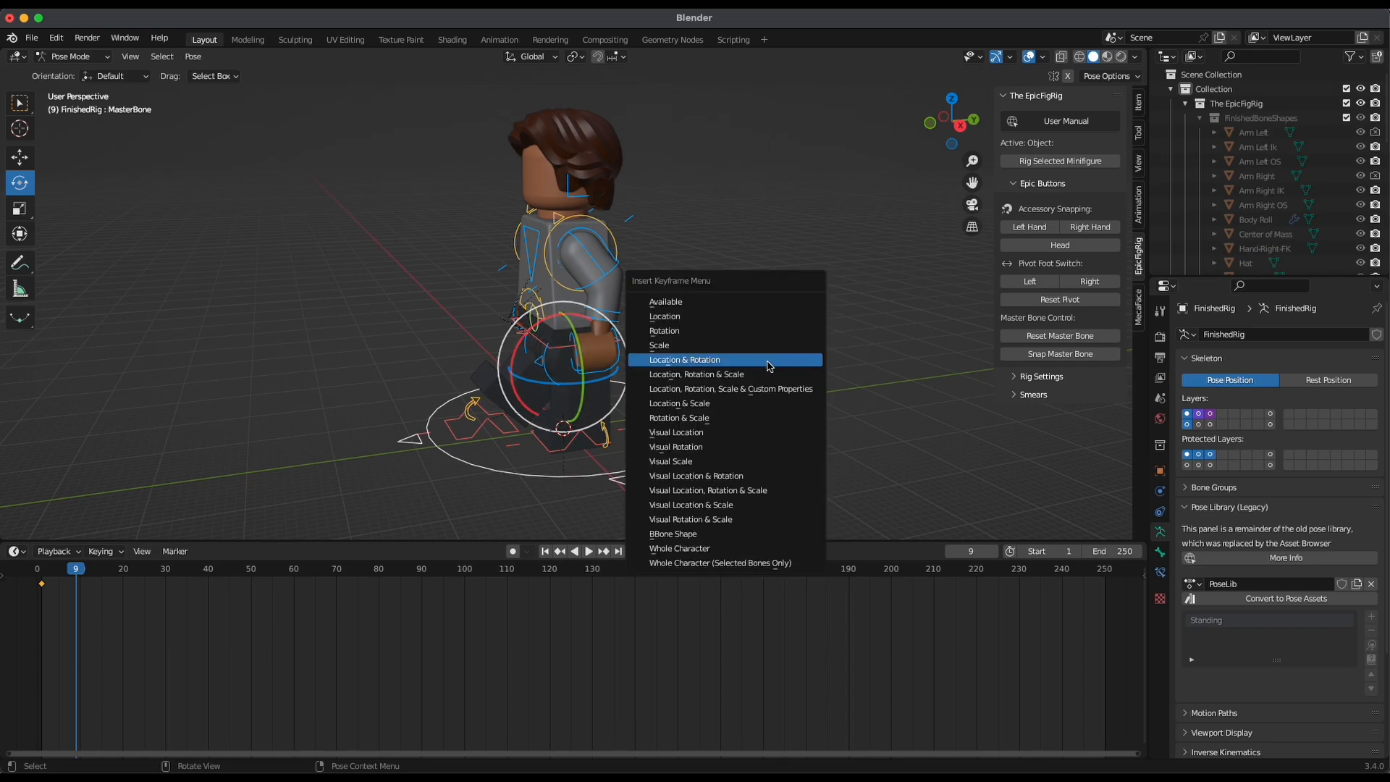
pyautogui.click(769, 364)
# Shift the stride pose's keyframe to frame 10 and place the playhead on it
pyautogui.press('g')
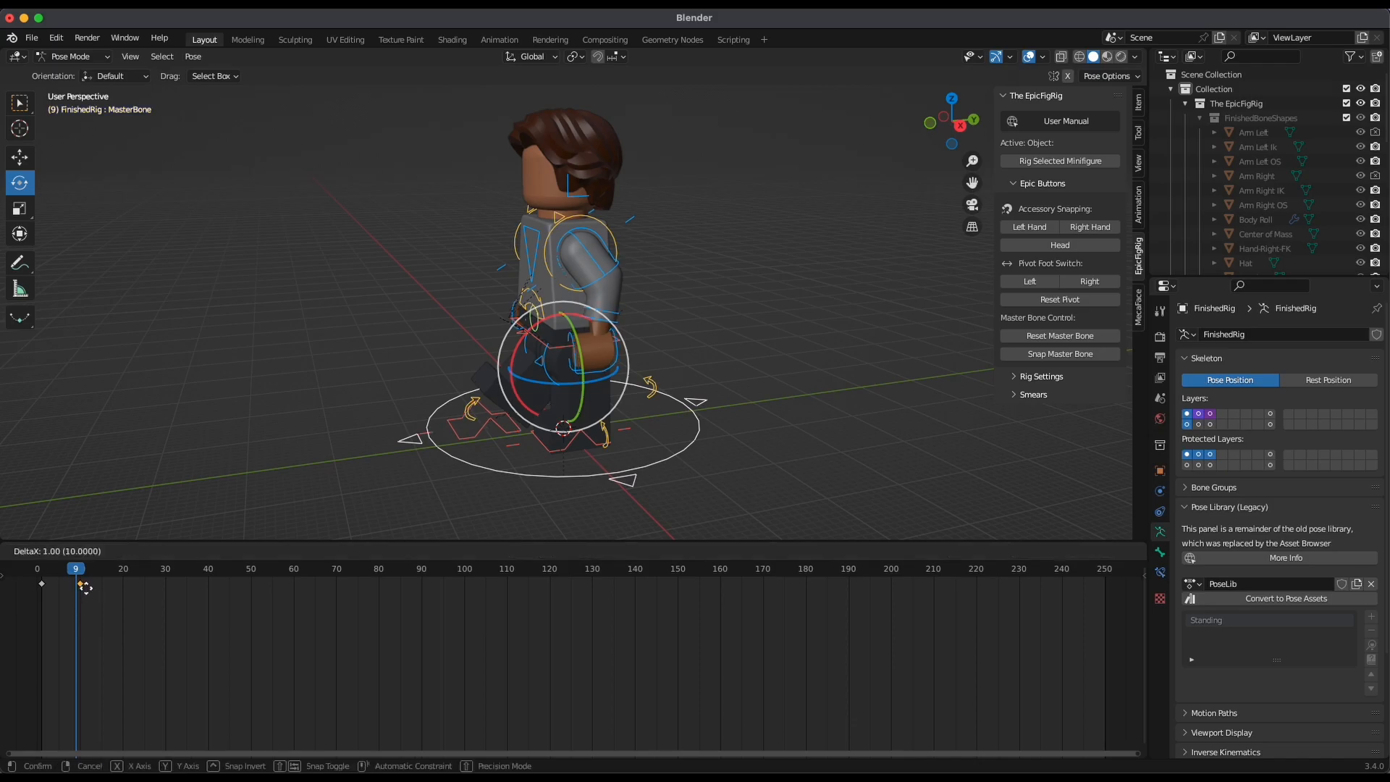
pyautogui.click(85, 588)
pyautogui.click(81, 575)
pyautogui.moveTo(76, 579)
pyautogui.mouseDown()
pyautogui.moveTo(93, 595)
pyautogui.moveTo(81, 597)
pyautogui.mouseUp()
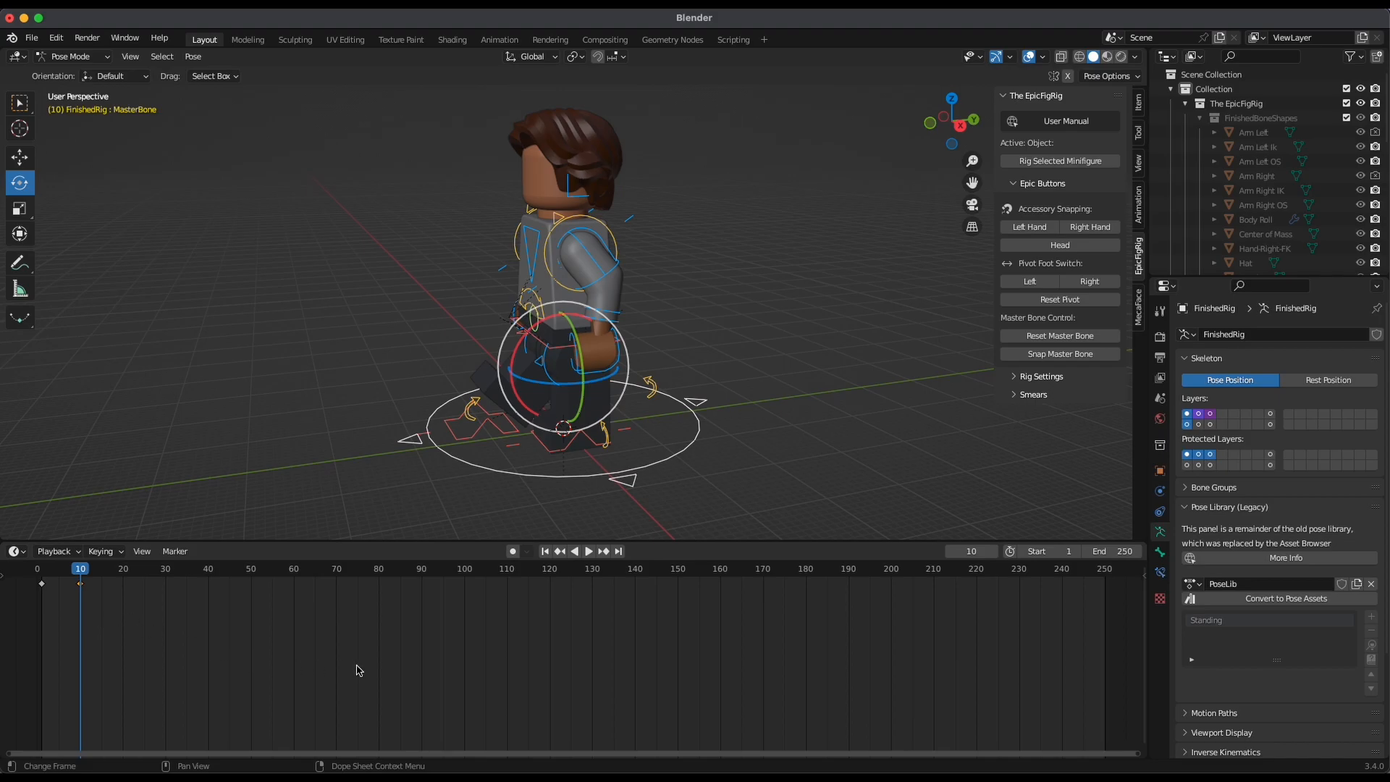
# Add the current stride pose to the pose library as a new pose named "walk 1"
pyautogui.click(1370, 616)
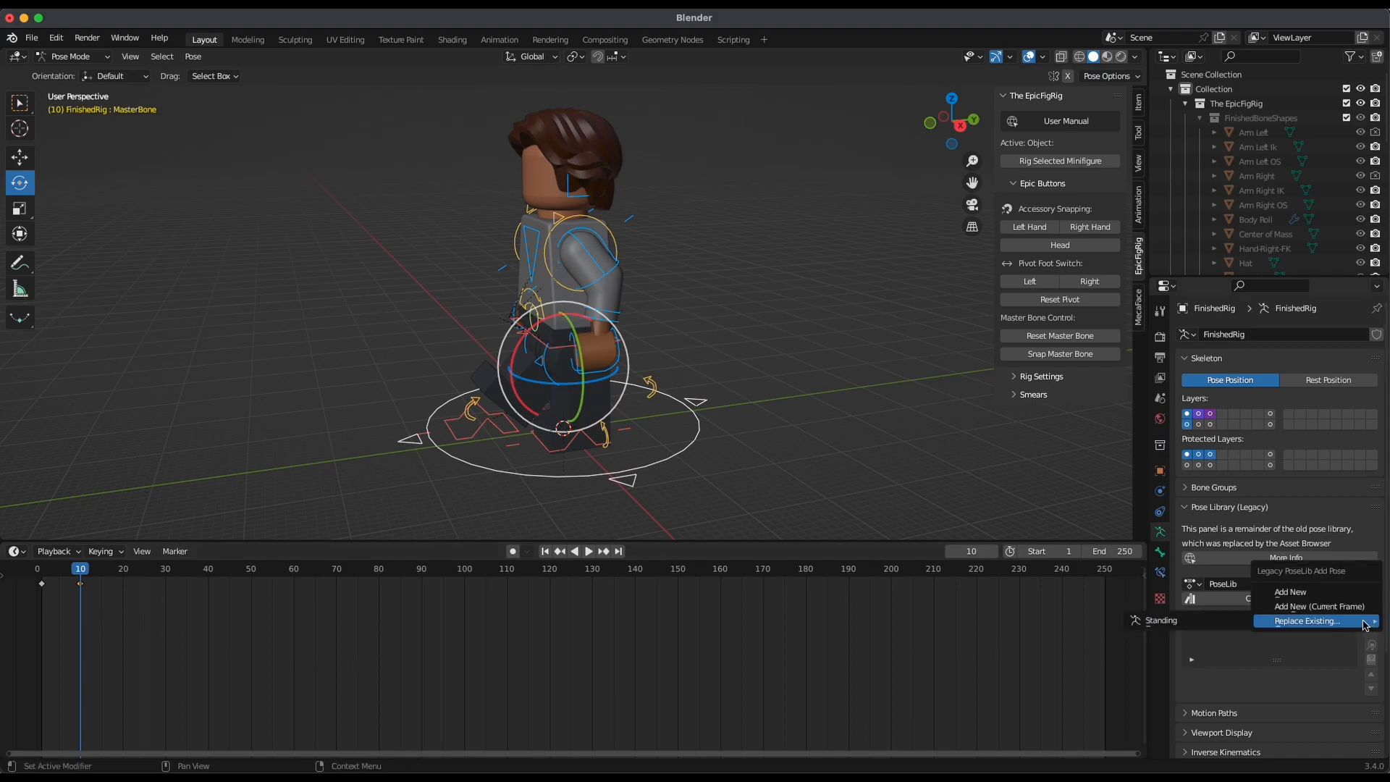
pyautogui.click(1322, 594)
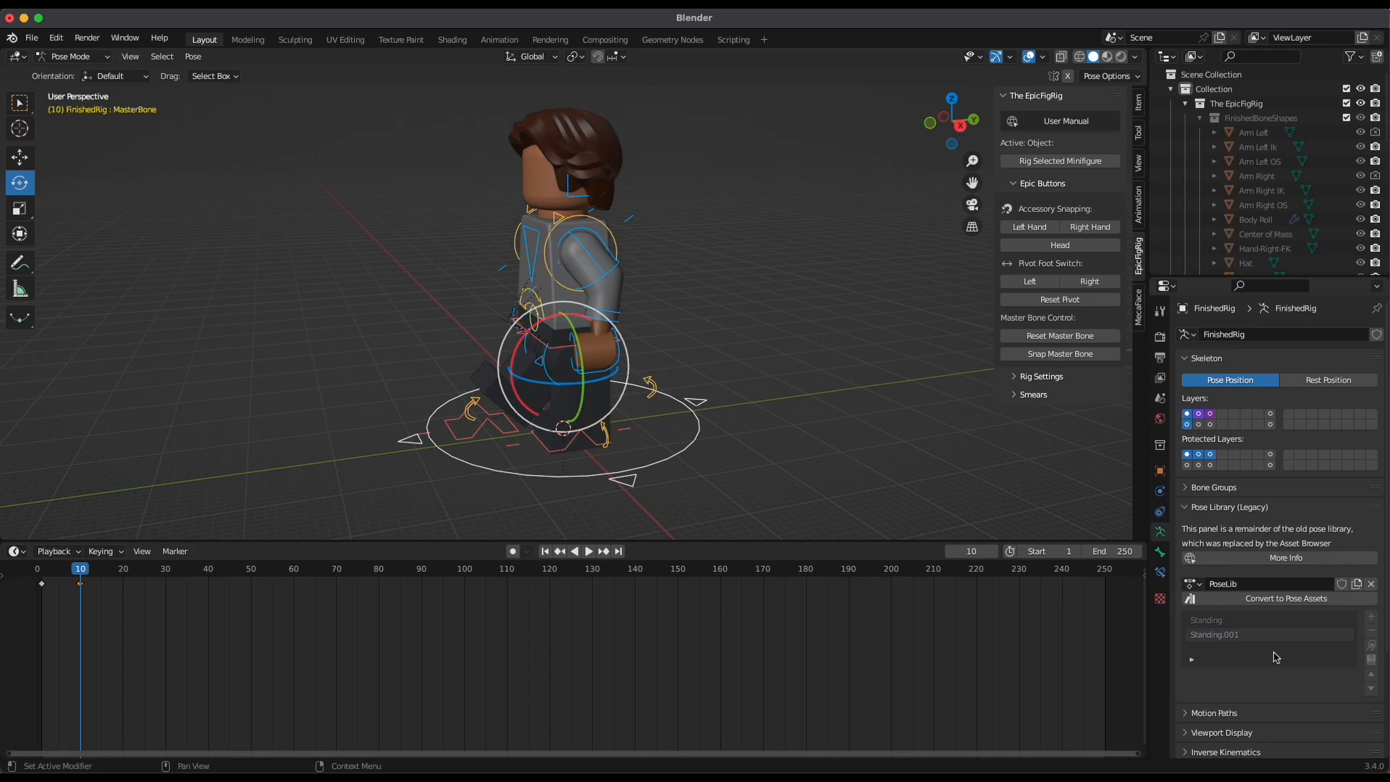
pyautogui.doubleClick(1247, 637)
pyautogui.press('BackSpace')
# Replace the existing walk 1 pose in the library with the full rig's current pose
pyautogui.click(1370, 617)
pyautogui.moveTo(1332, 650)
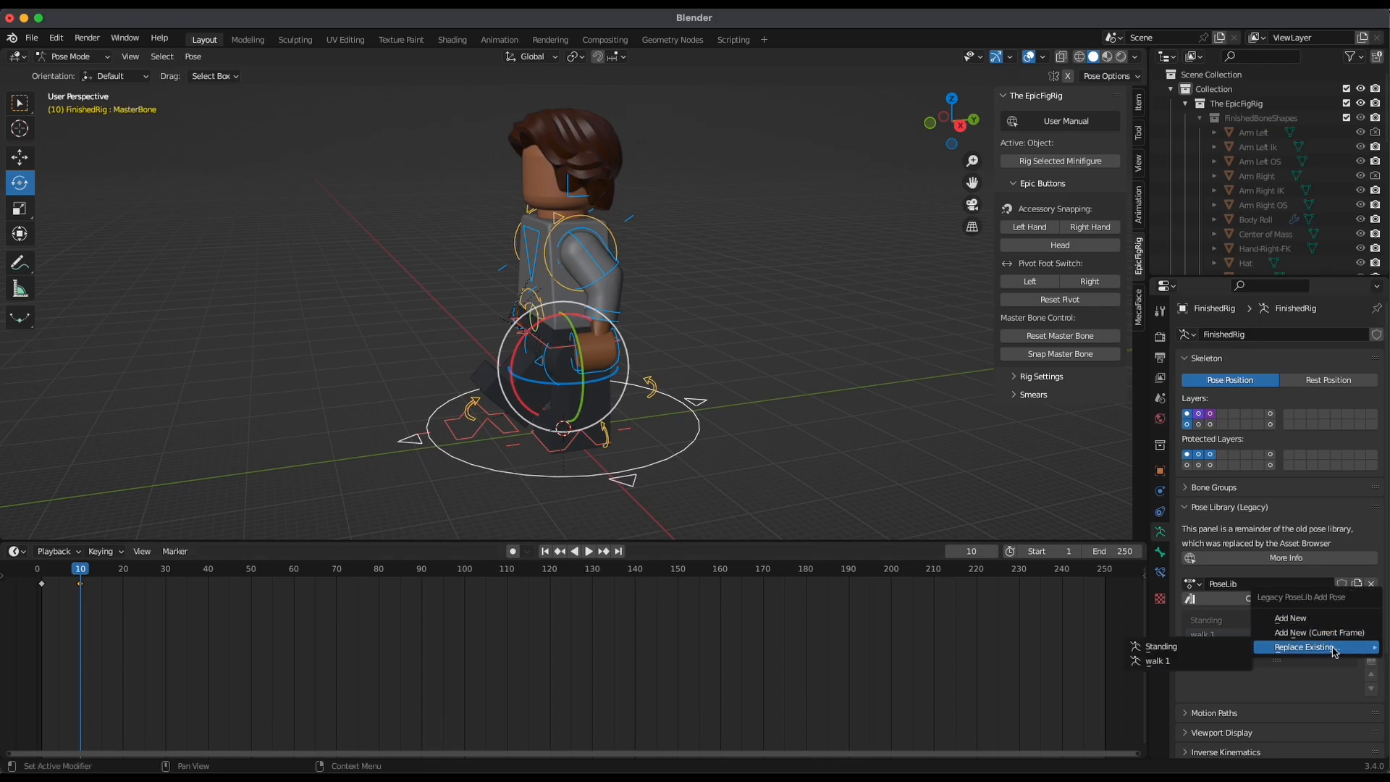
pyautogui.click(1178, 658)
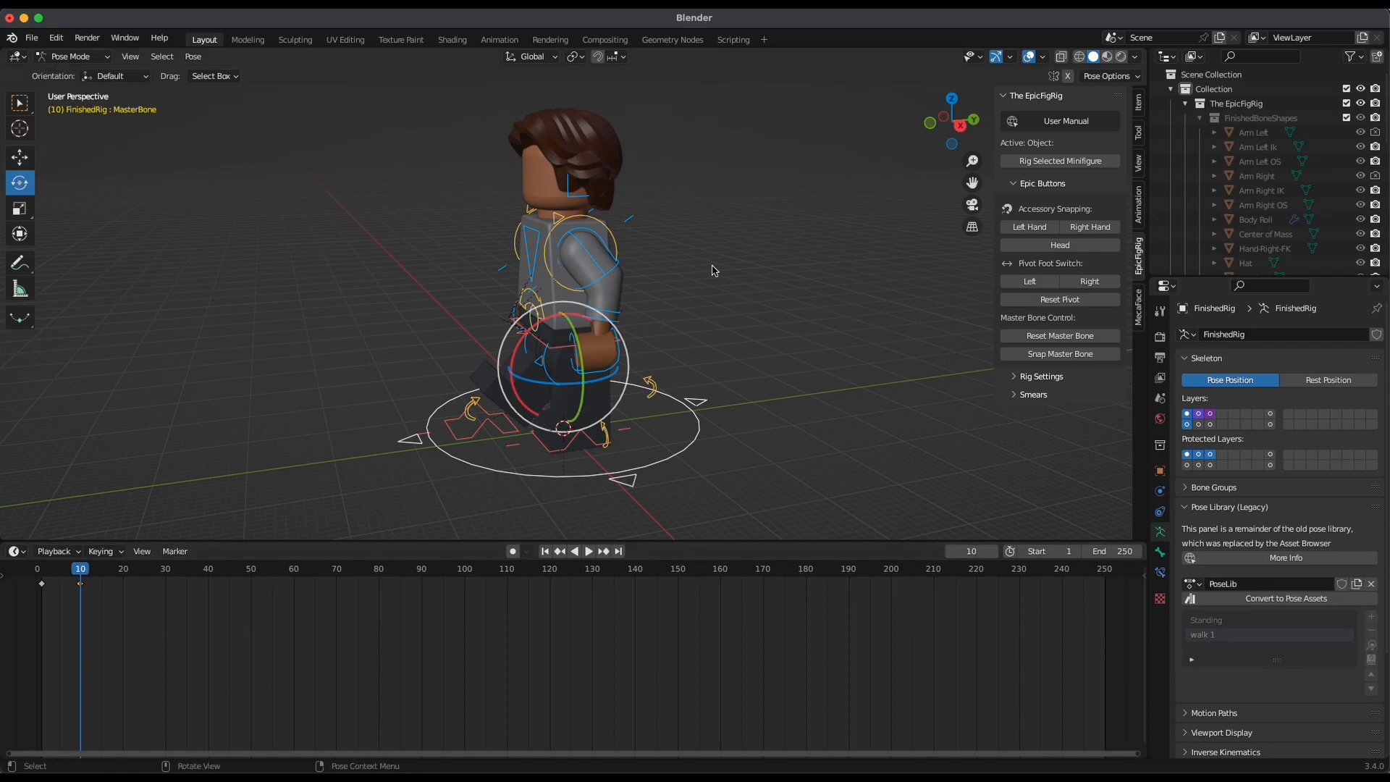
# Apply the Standing pose from the pose library at frame 20 and keyframe the whole rig there
pyautogui.press('space')
pyautogui.click(79, 574)
pyautogui.moveTo(79, 574); pyautogui.dragTo(124, 610)
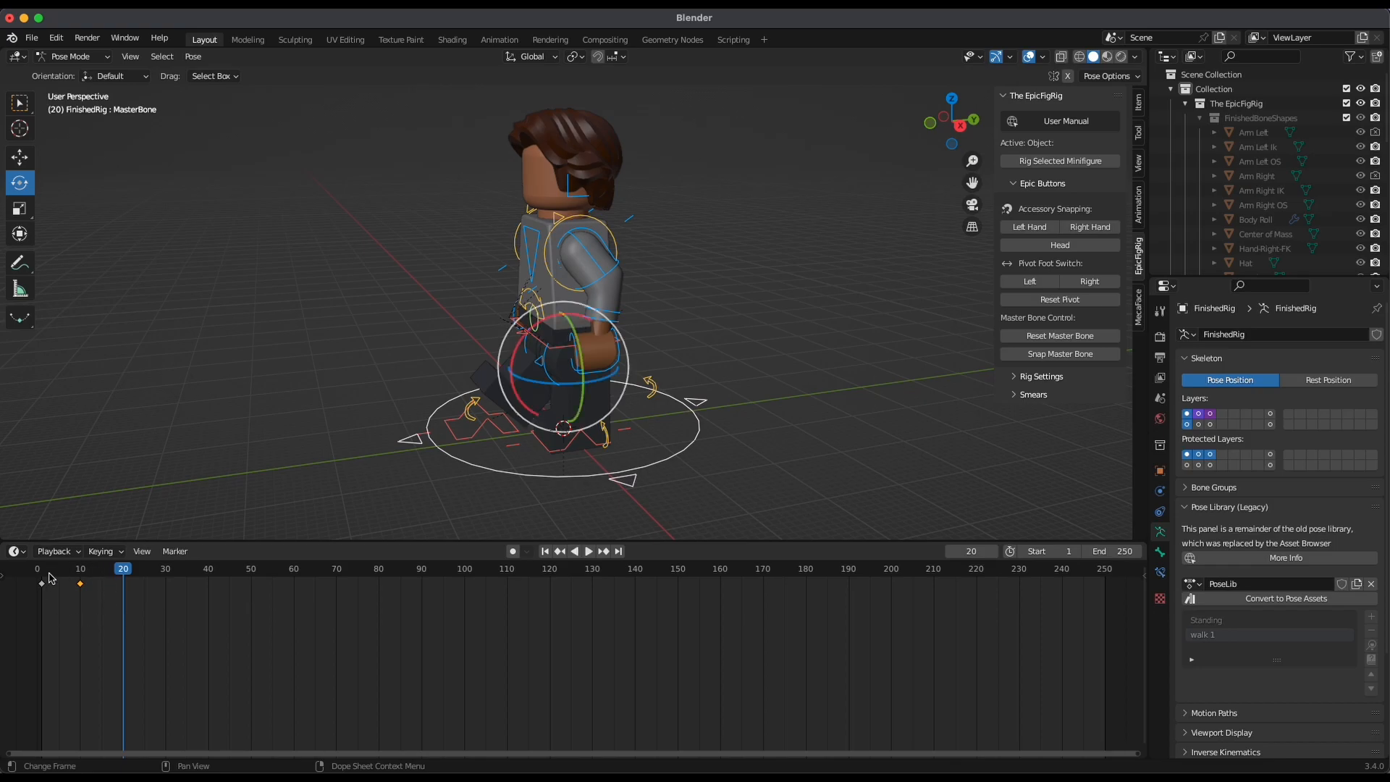
pyautogui.click(1198, 621)
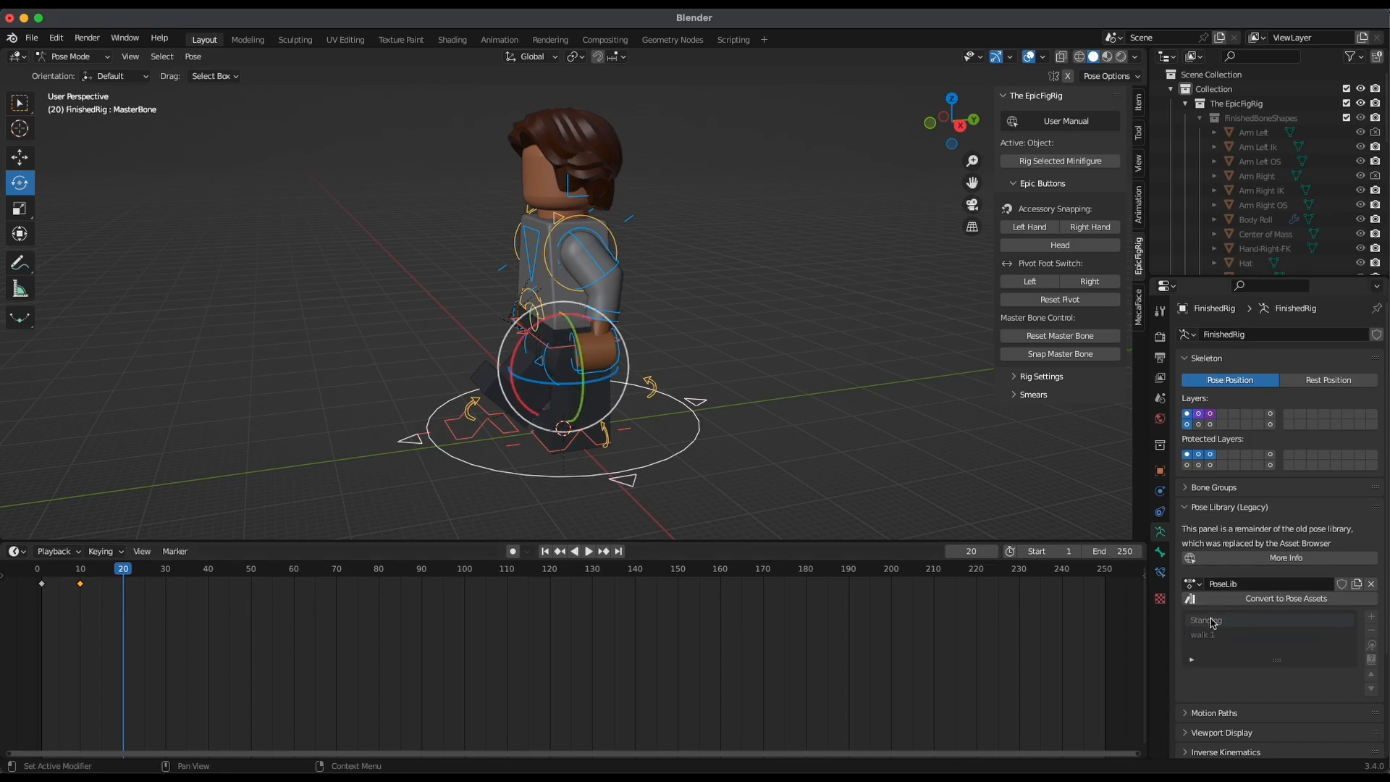
pyautogui.click(1371, 645)
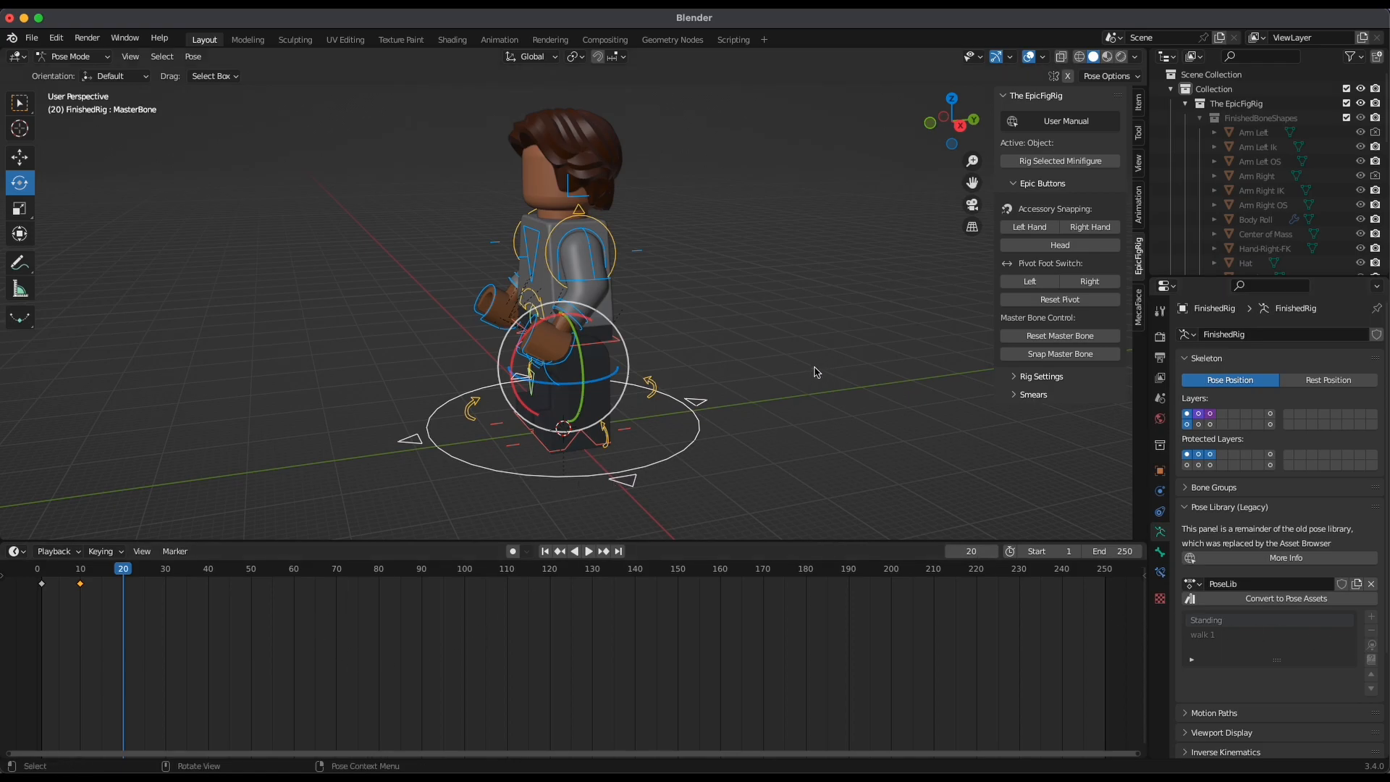
pyautogui.press('i')
pyautogui.click(784, 400)
# Play the step animation from frame 1 several times, viewing it from the front, and return to frame 1
pyautogui.click(545, 552)
pyautogui.press('space')
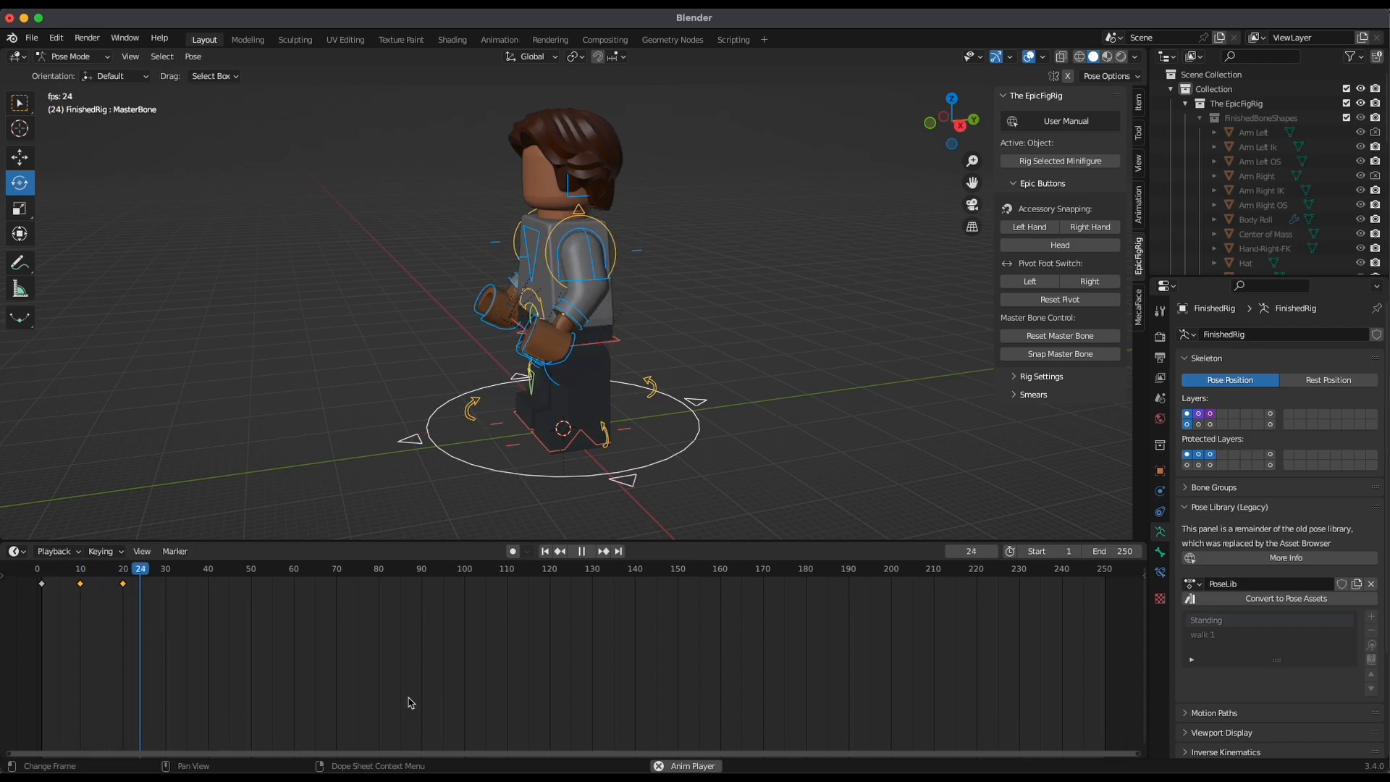
pyautogui.click(545, 550)
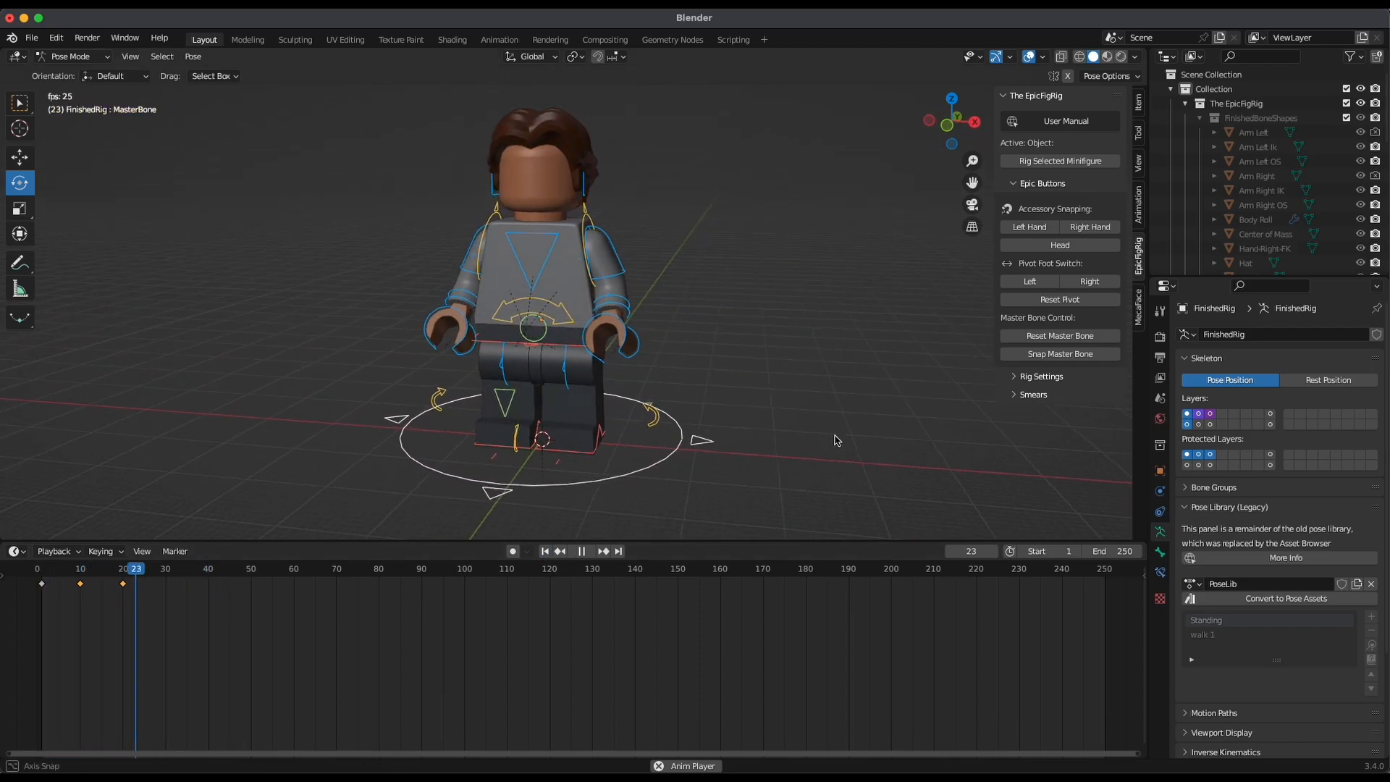
pyautogui.click(545, 551)
pyautogui.click(546, 554)
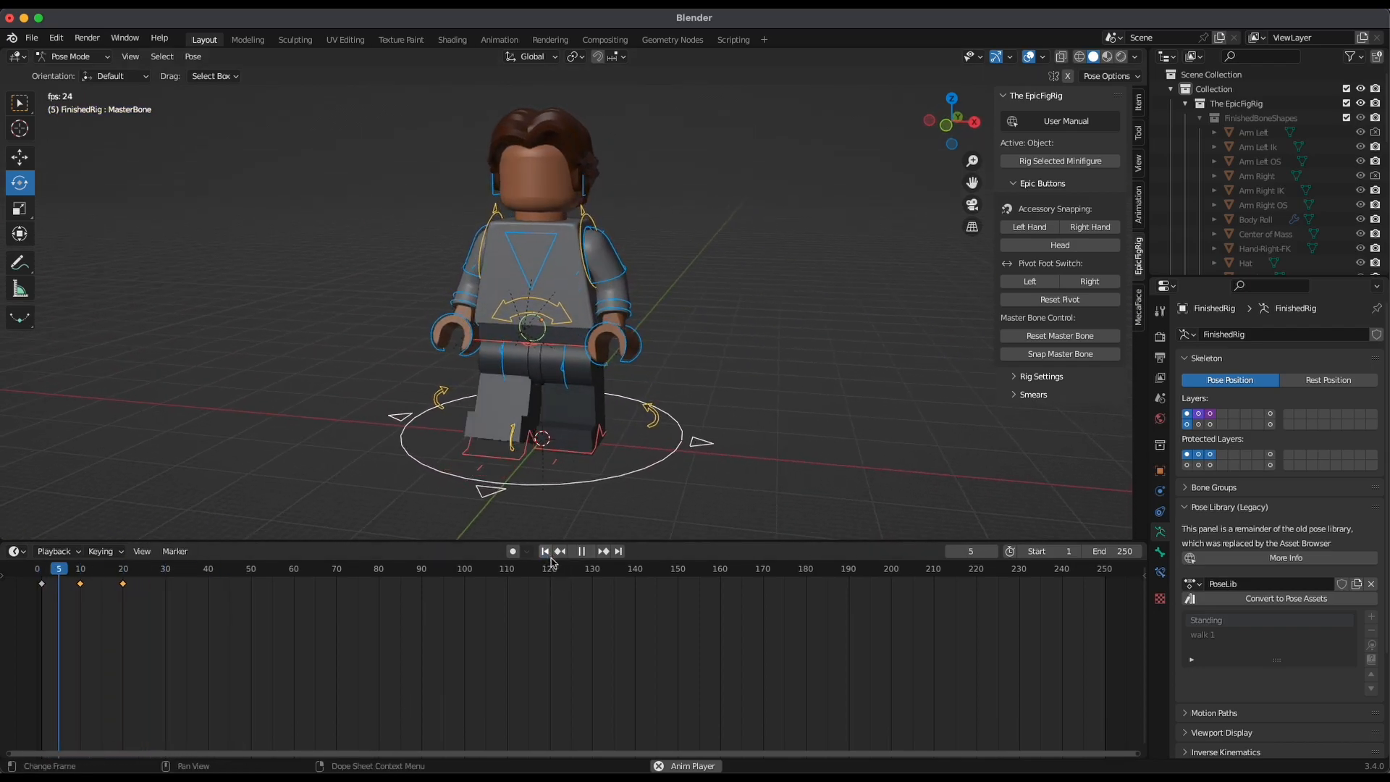
pyautogui.press('space')
pyautogui.click(546, 553)
pyautogui.keyDown('alt'); pyautogui.moveTo(906, 431); pyautogui.dragTo(767, 434); pyautogui.keyUp('alt')
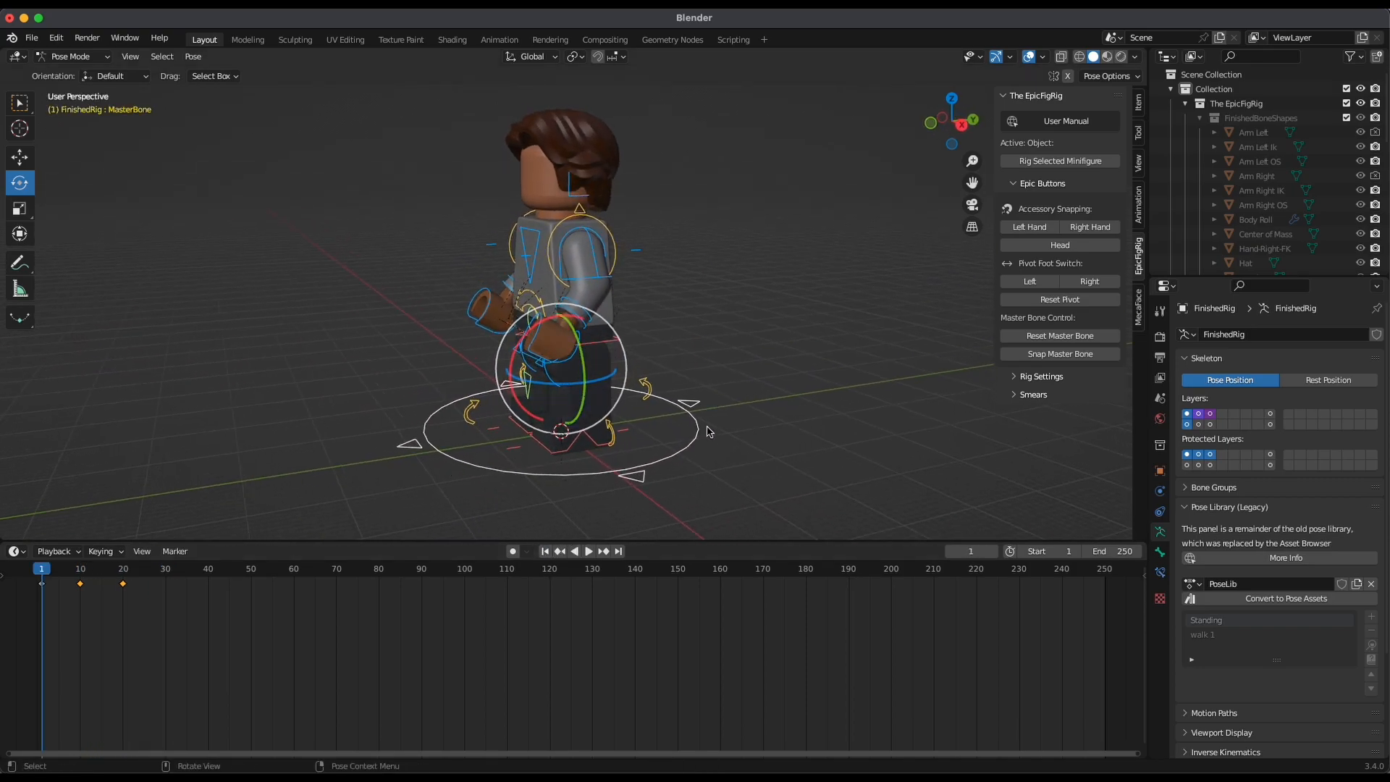
# Switch to the browser and examine the numbered LEGO walk cycle reference image, returning to Blender when done
pyautogui.hotkey('ctrl', 'Up')
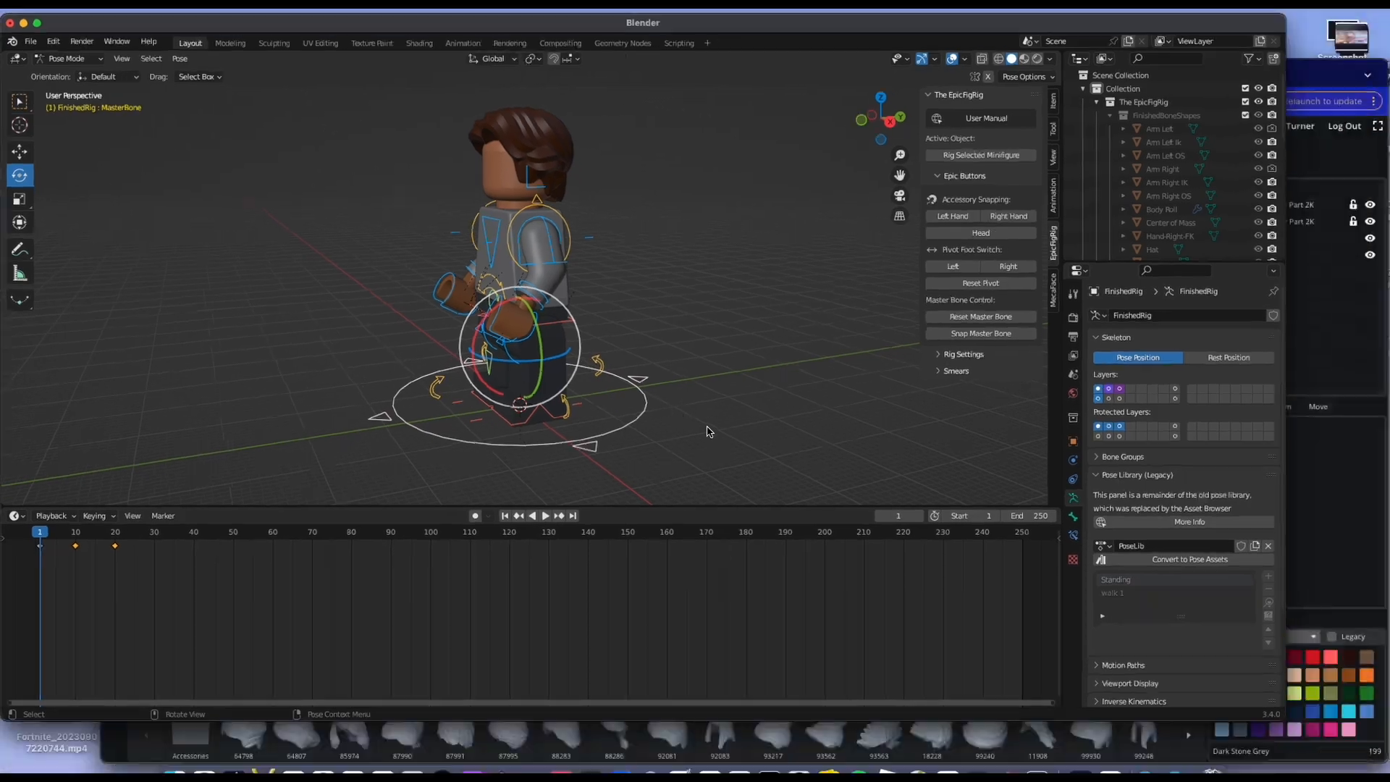
pyautogui.click(806, 501)
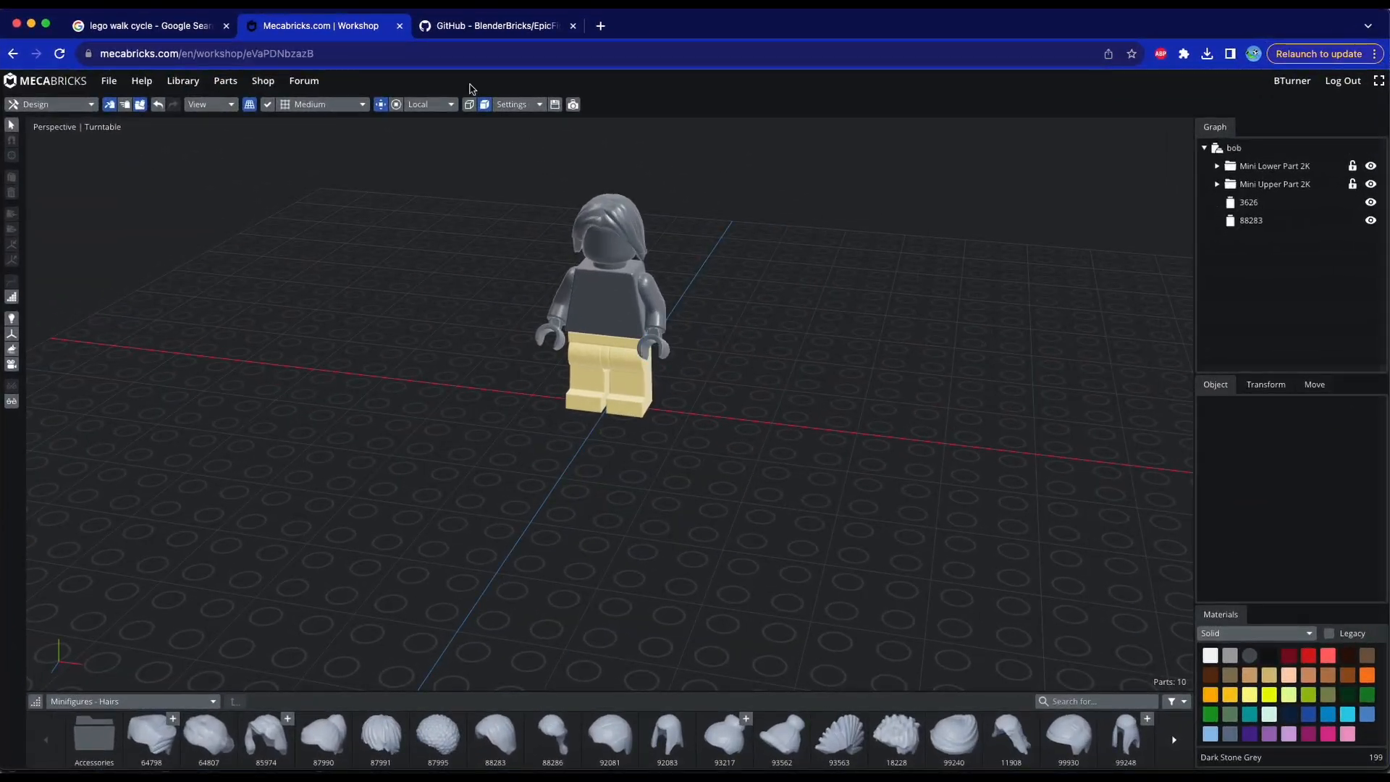
pyautogui.click(149, 26)
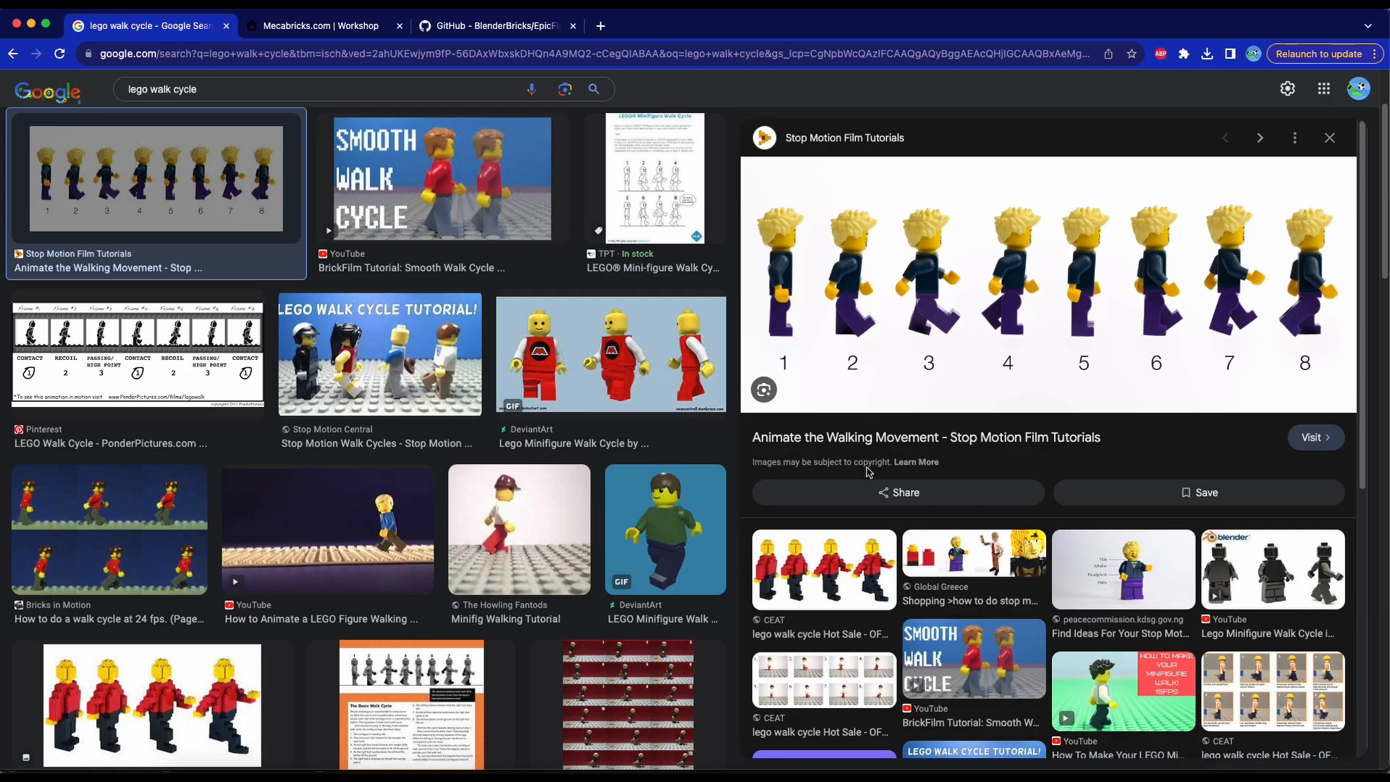
pyautogui.hotkey('ctrl', 'Up')
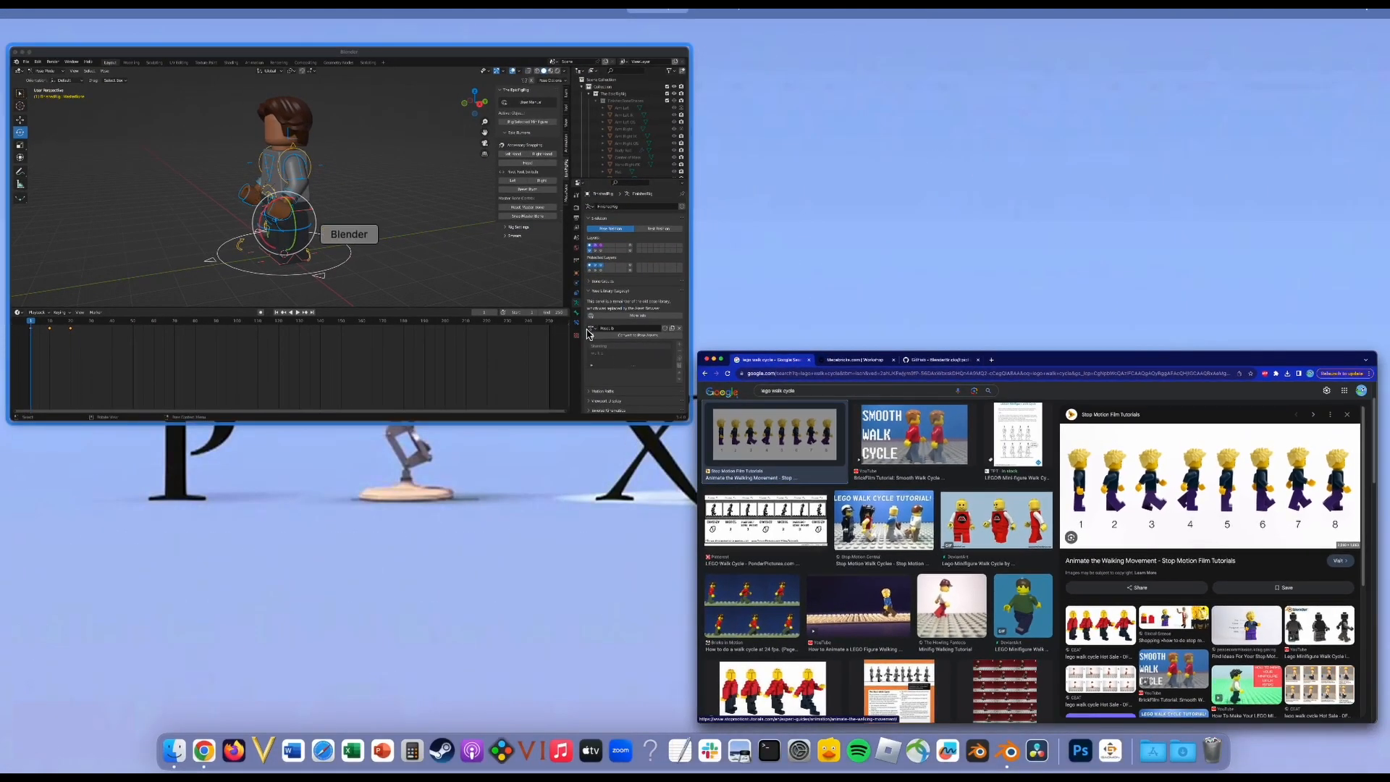
pyautogui.click(591, 265)
# Lean the minifigure's torso forward at frame 10 and keyframe its location and rotation
pyautogui.click(535, 254)
pyautogui.moveTo(82, 572); pyautogui.dragTo(75, 571)
pyautogui.click(81, 574)
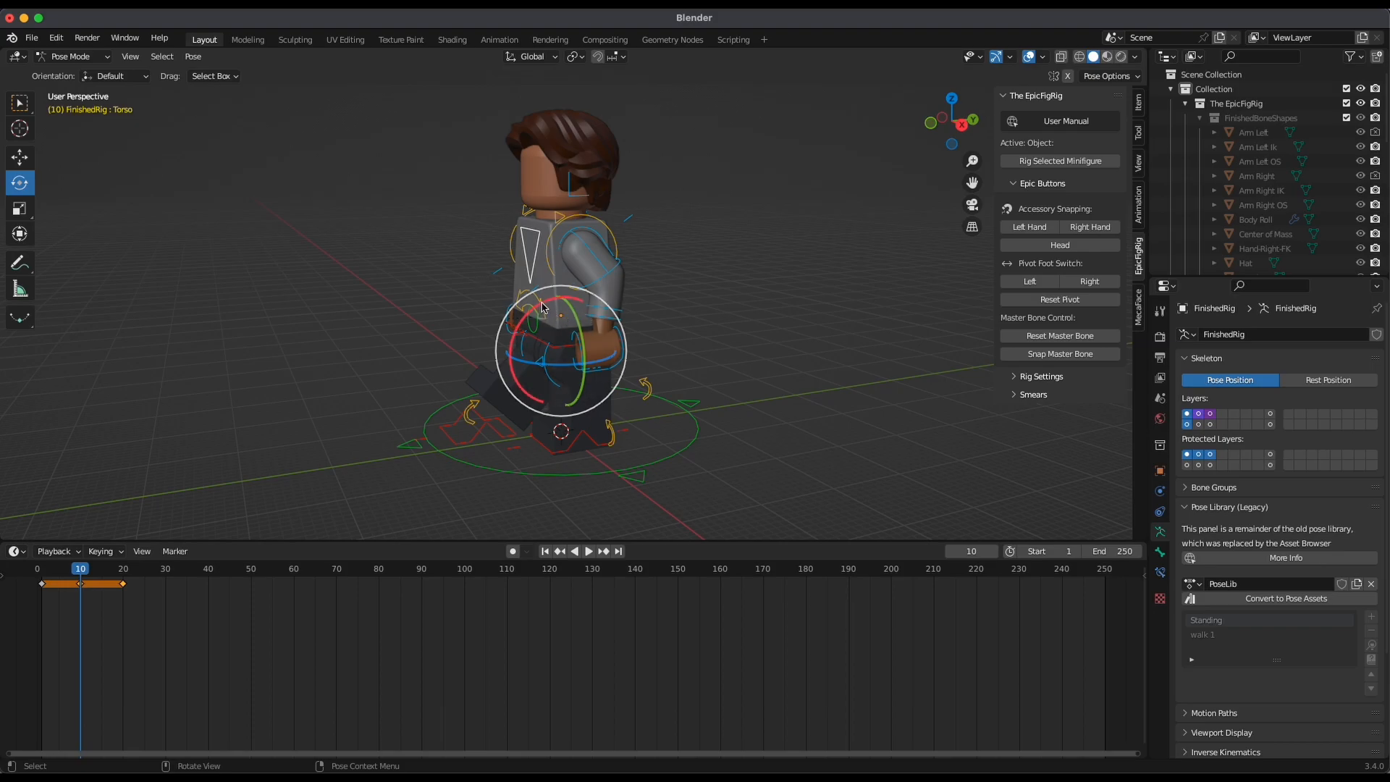
pyautogui.moveTo(540, 313); pyautogui.dragTo(522, 322)
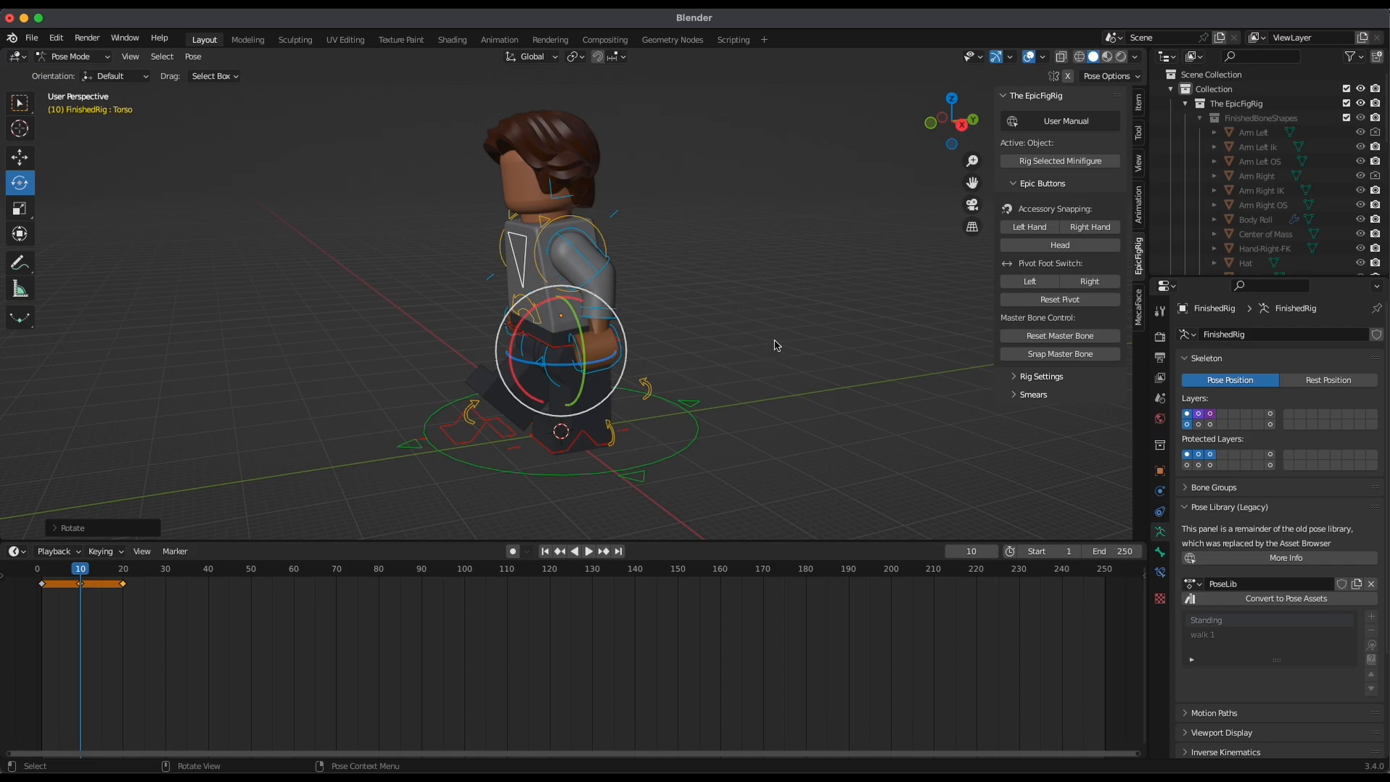
pyautogui.press('i')
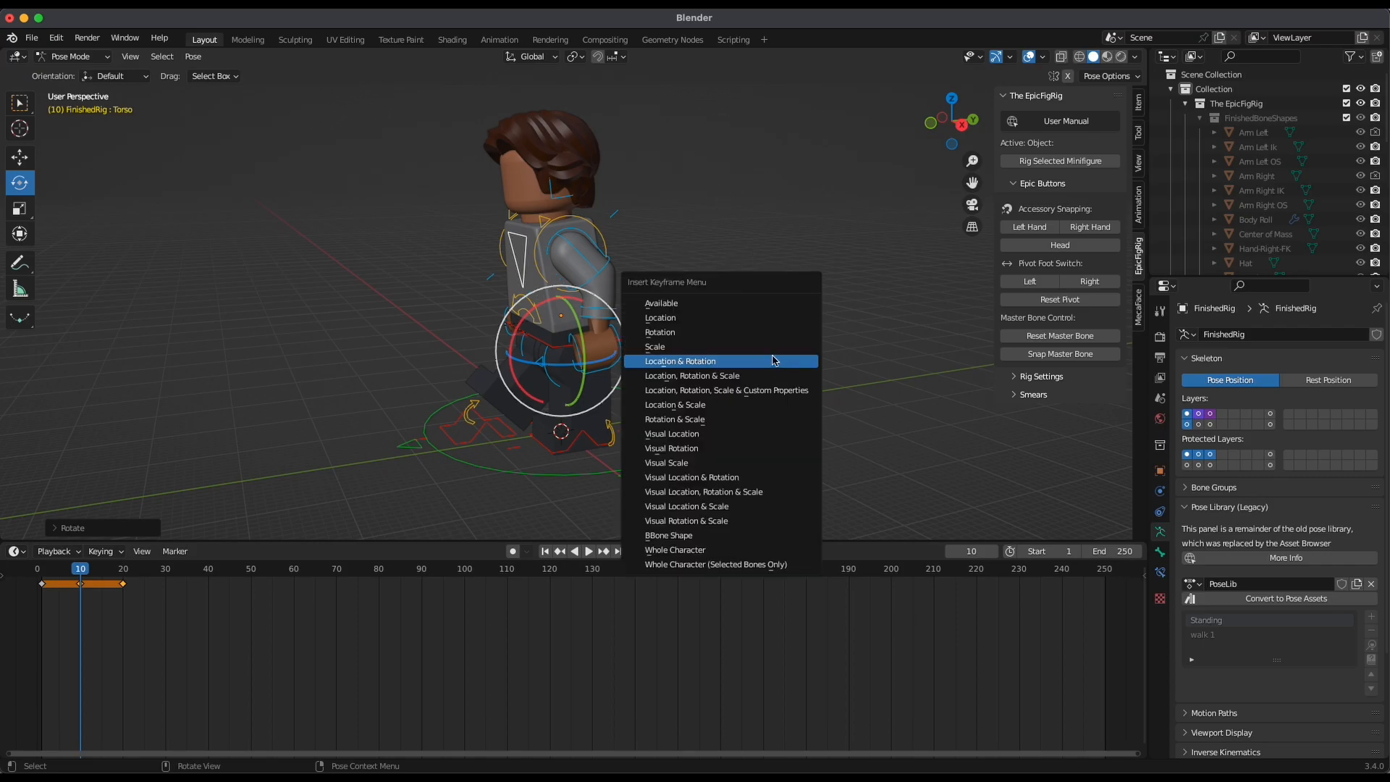
pyautogui.click(731, 367)
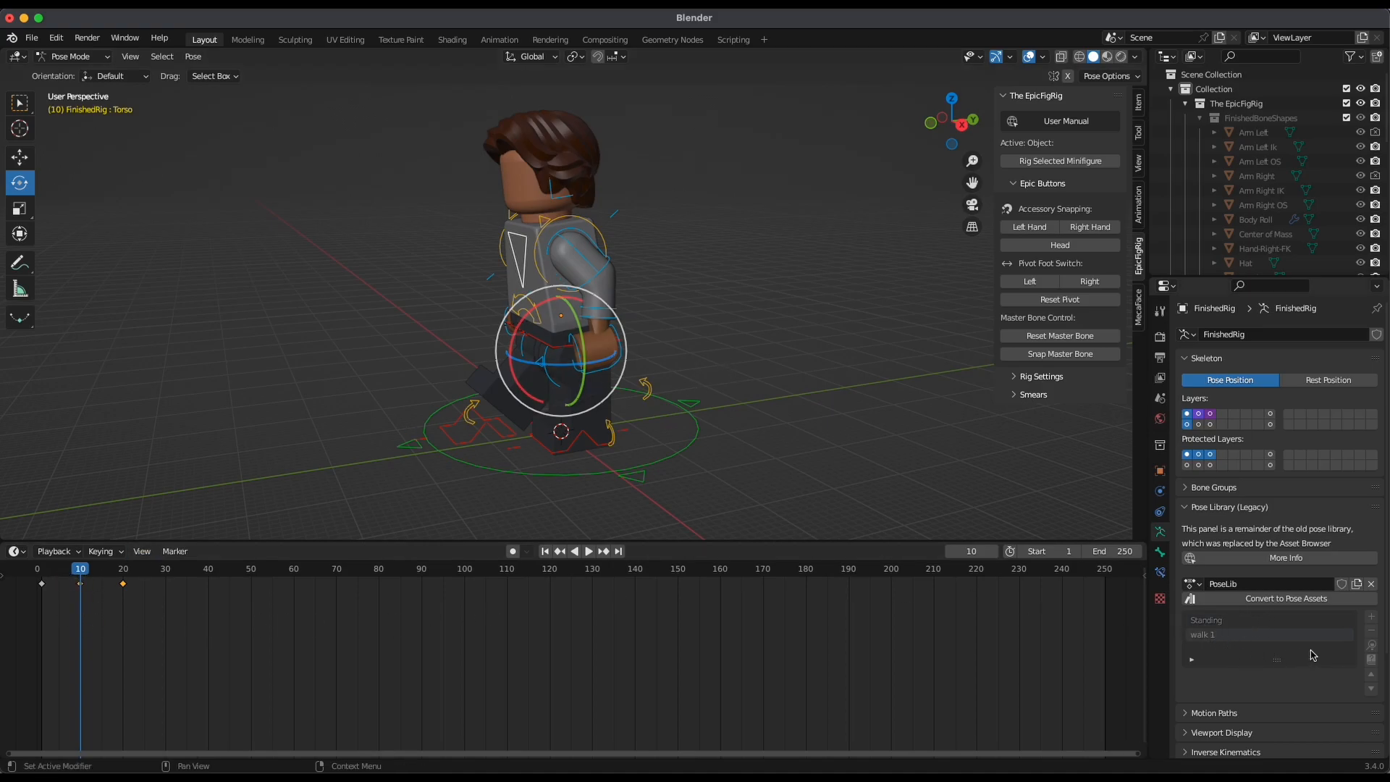
# Replace the existing walk 1 pose in the library with the leaning stride pose
pyautogui.click(1370, 616)
pyautogui.moveTo(1324, 616)
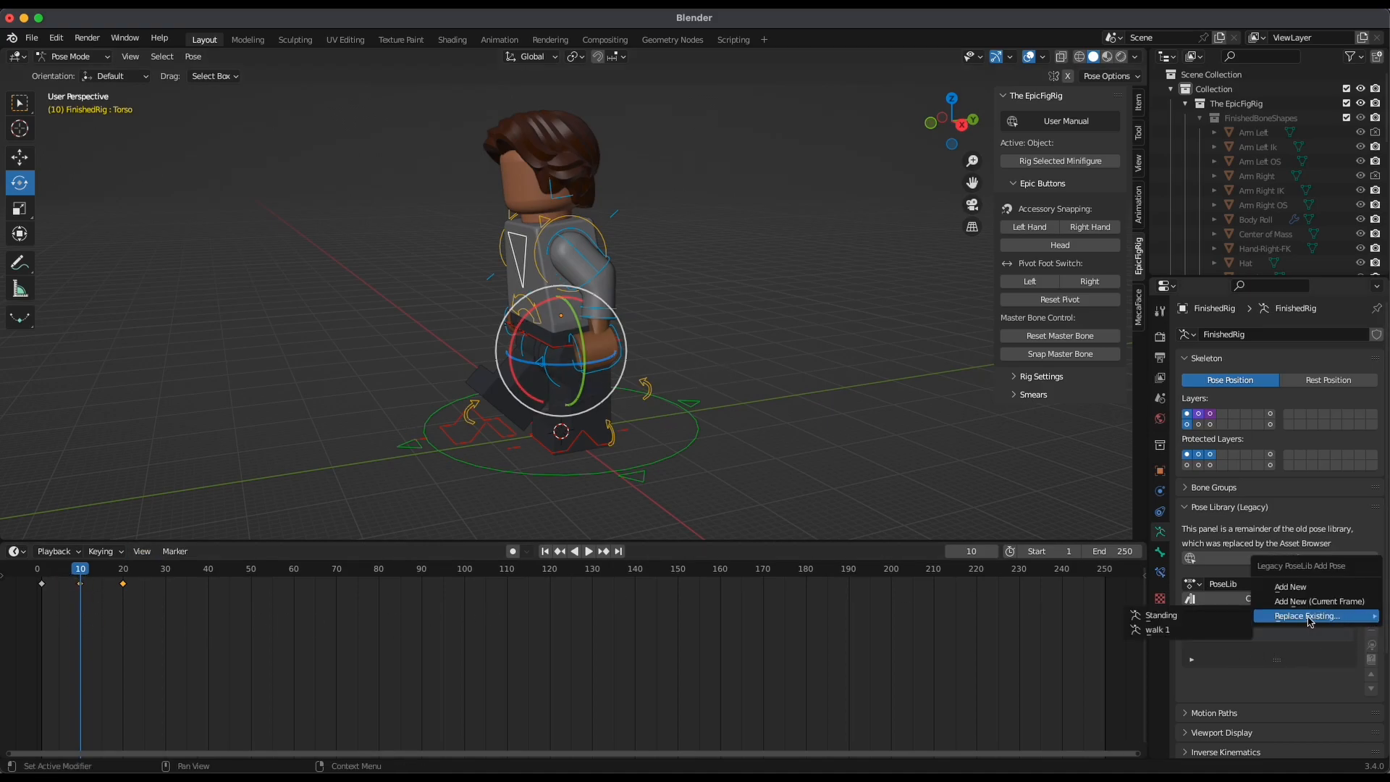
pyautogui.click(1171, 629)
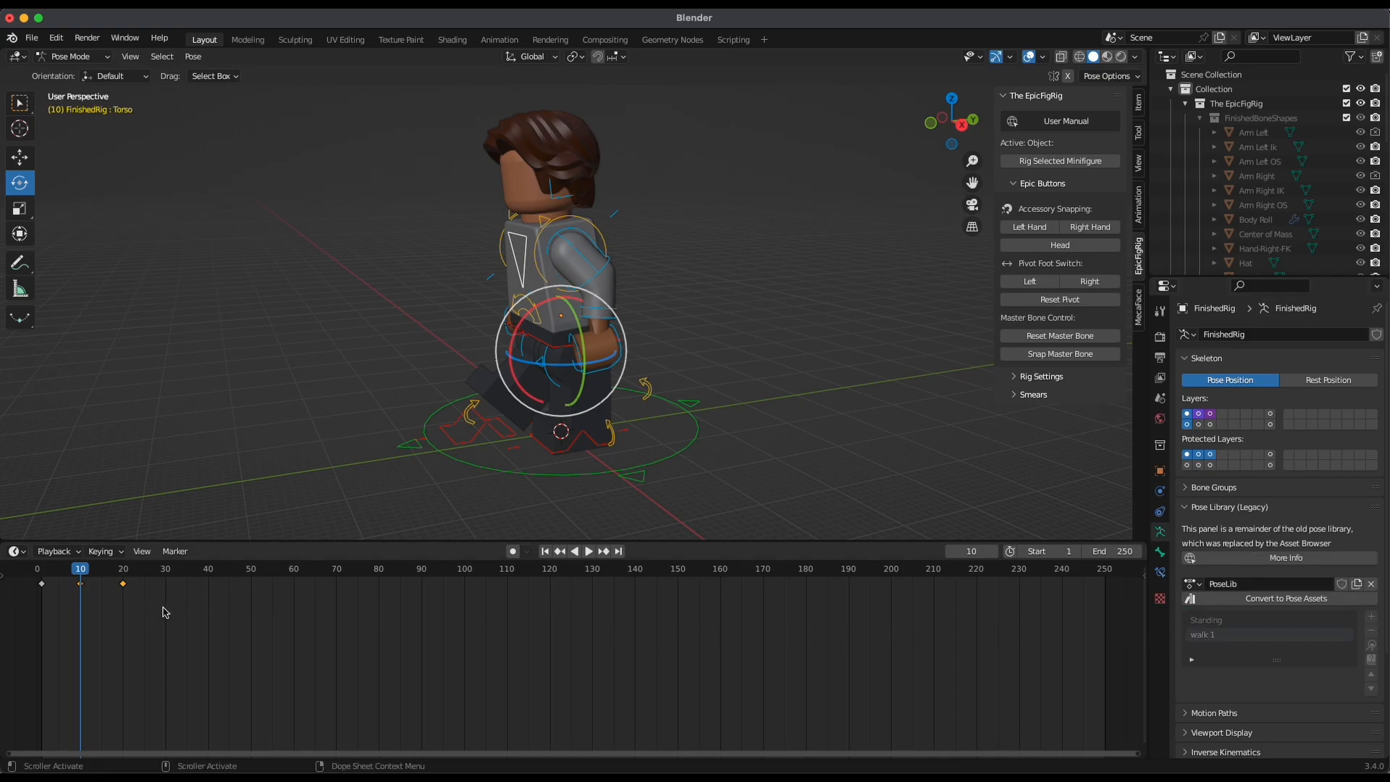
# Play the animation from frame 1 to check the torso's forward lean during the step
pyautogui.hotkey('shift', 'Left')
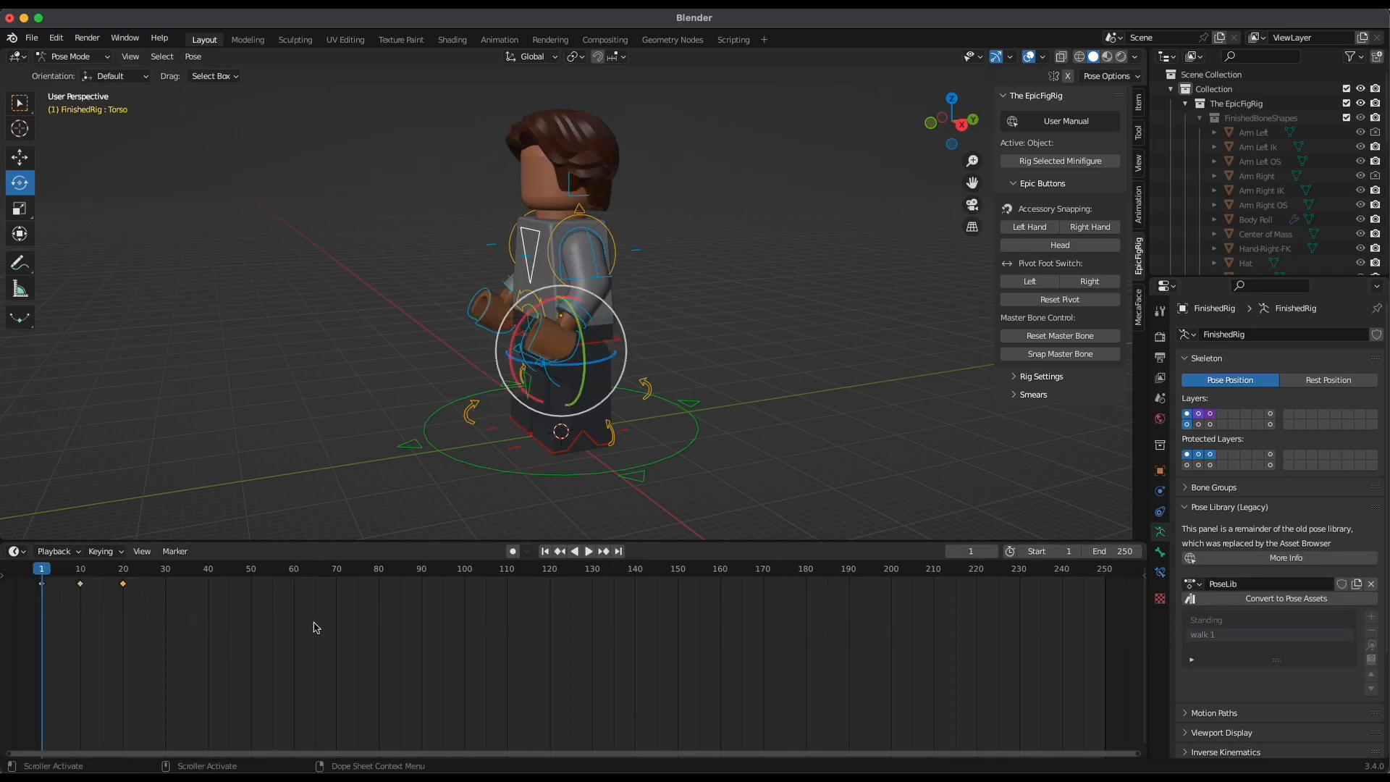
pyautogui.press('space')
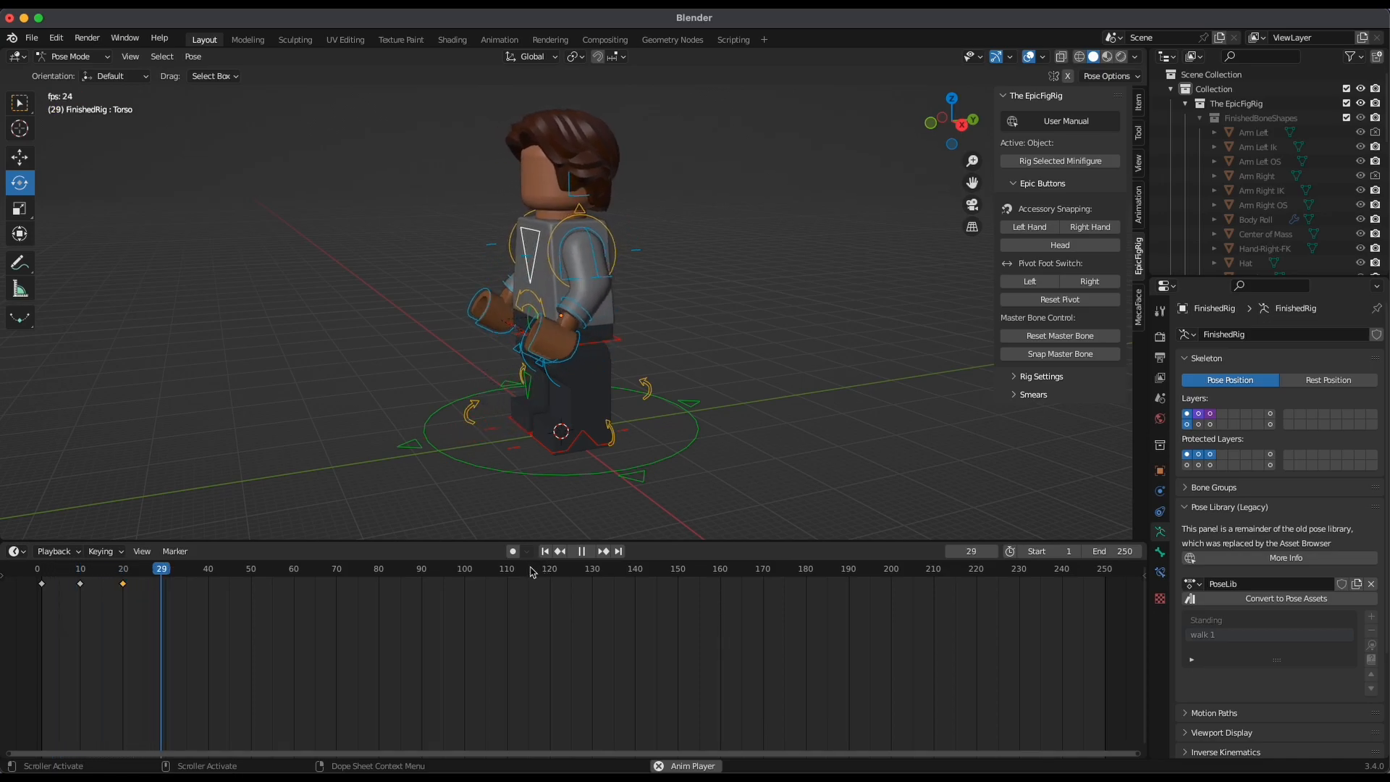
pyautogui.hotkey('shift', 'Left')
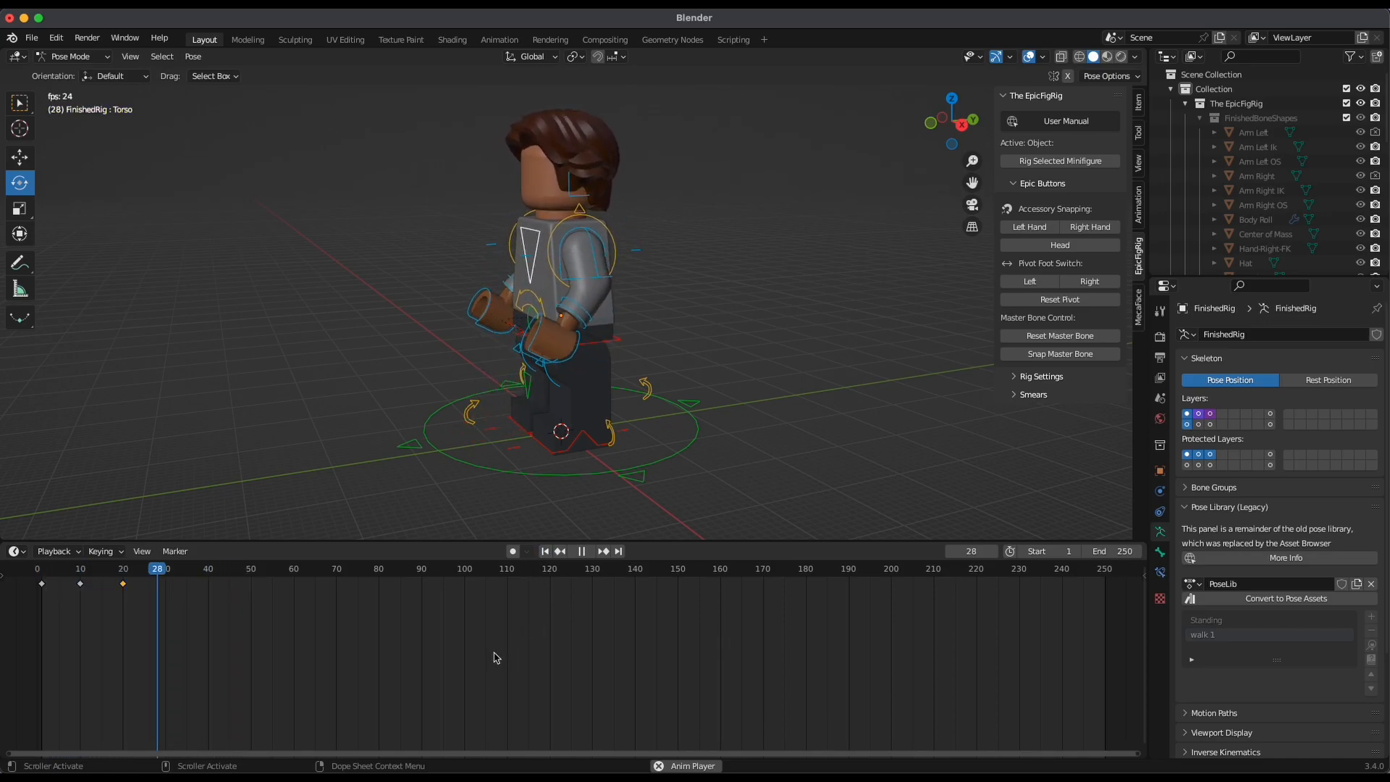
pyautogui.click(547, 552)
pyautogui.press('space')
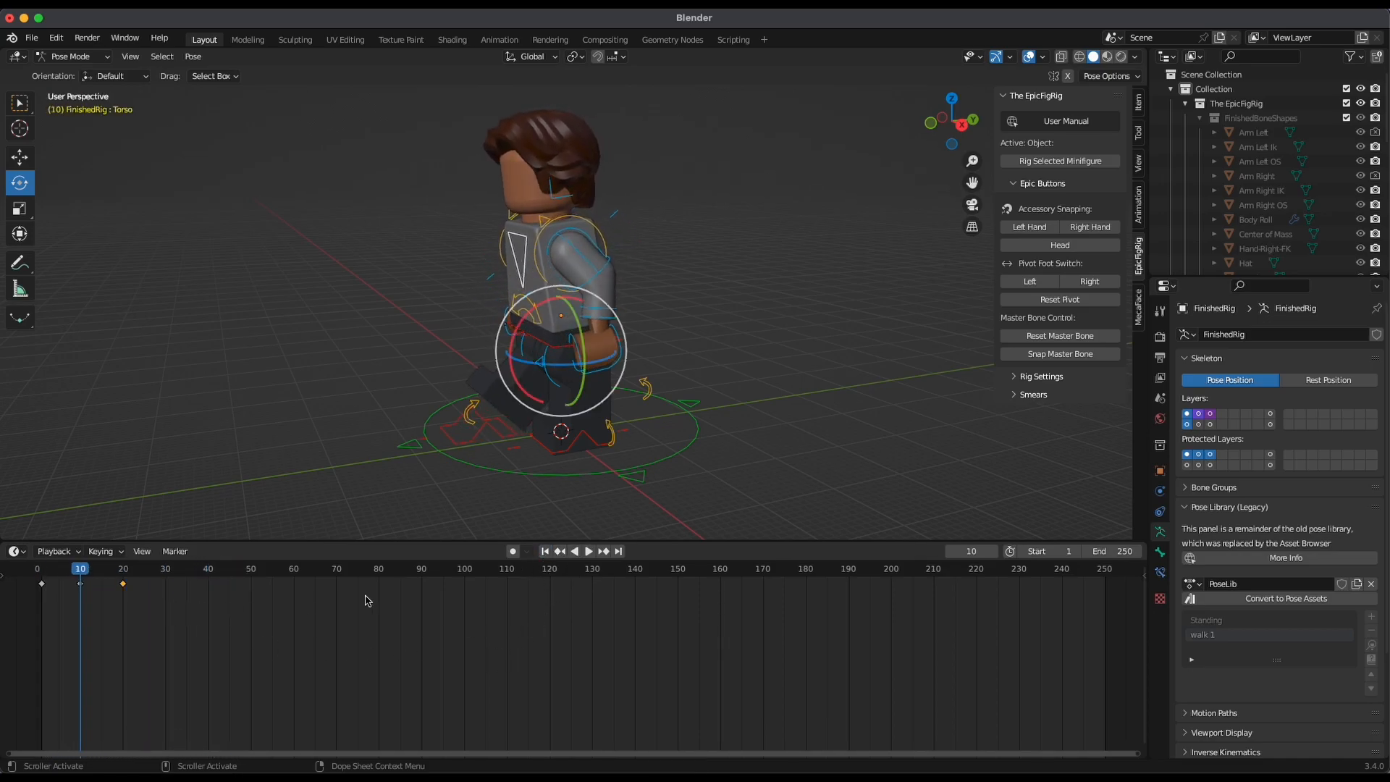
# Study the poses of the opposite step in the browser's walk cycle reference and switch back to Blender
pyautogui.hotkey('ctrl', 'Up')
pyautogui.click(521, 582)
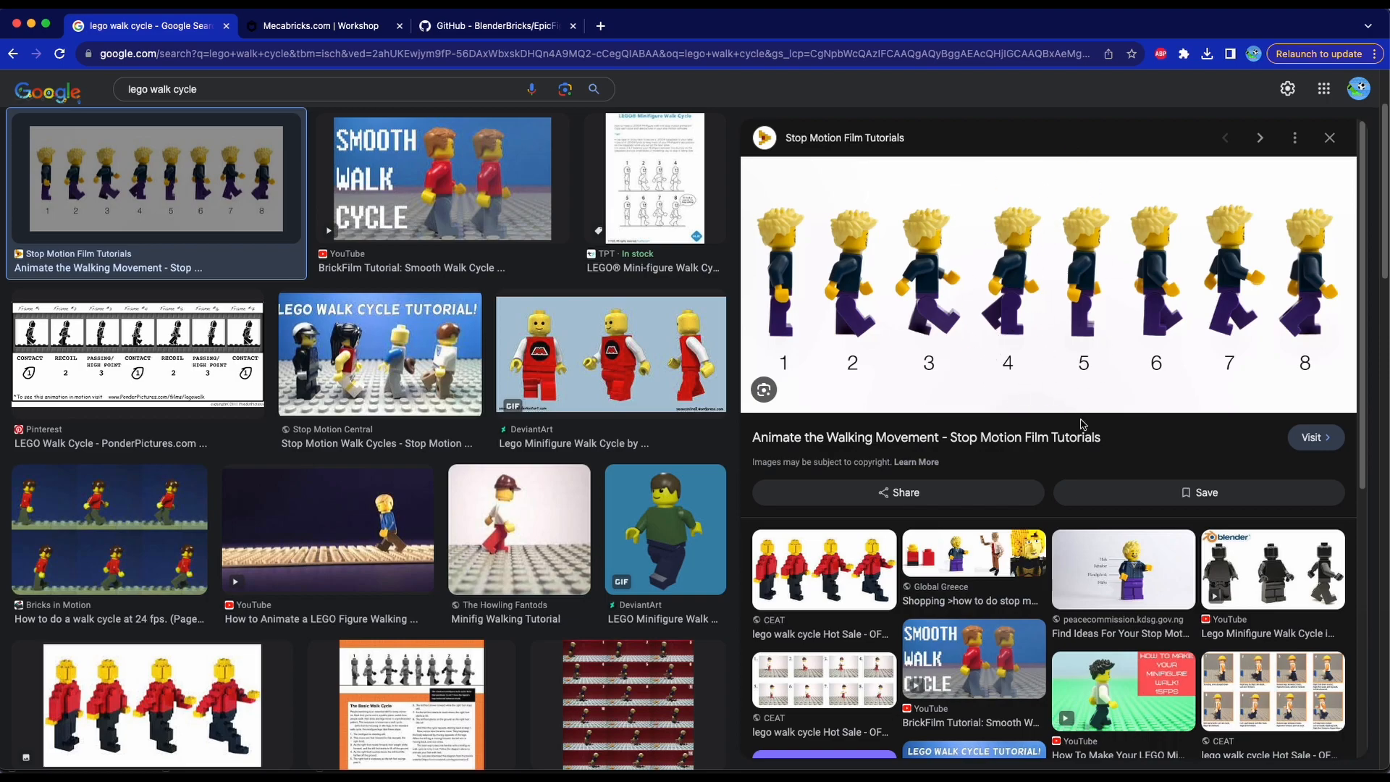
pyautogui.hotkey('ctrl', 'Up')
pyautogui.click(568, 388)
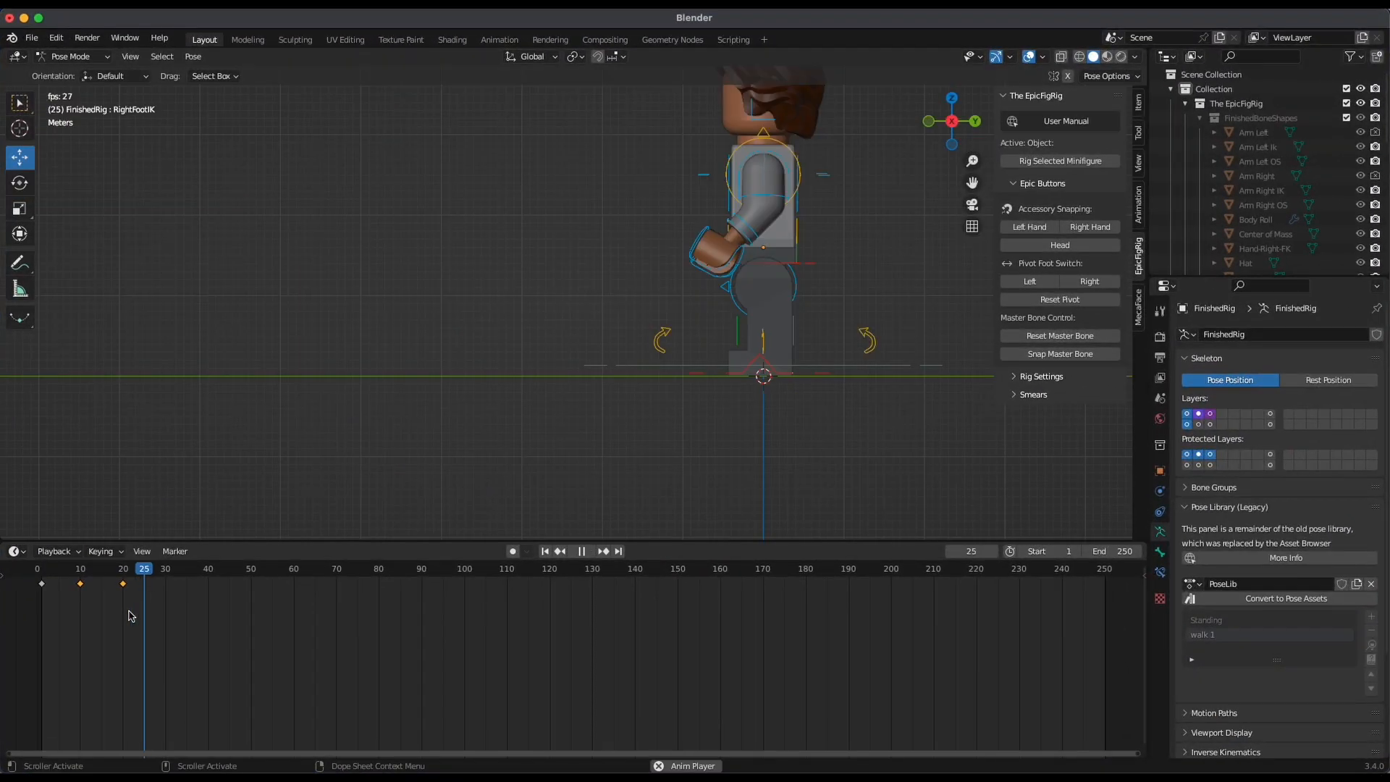
# Stop the playback and delete the keyframes at frame 20
pyautogui.press('Escape')
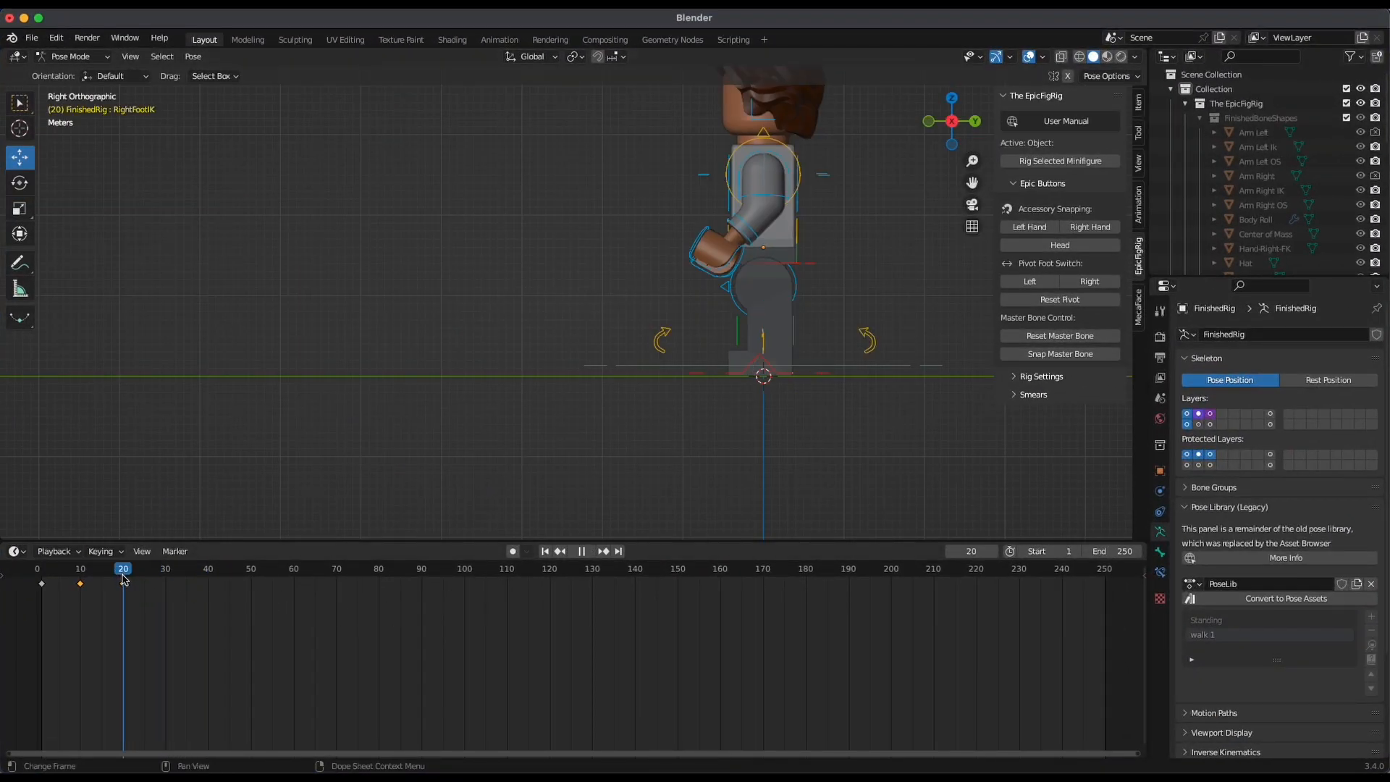
pyautogui.moveTo(691, 430); pyautogui.dragTo(470, 485, button='middle')
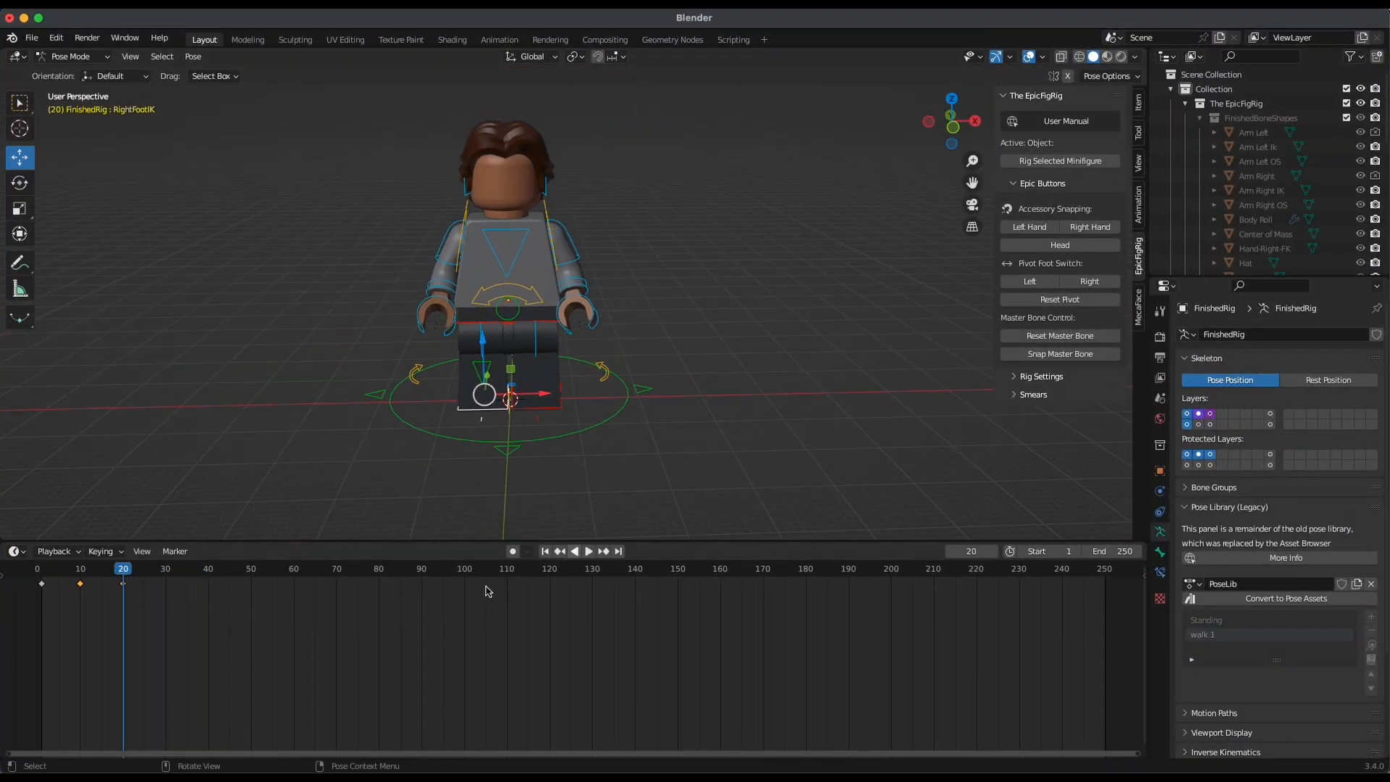
pyautogui.press('x')
pyautogui.click(165, 625)
pyautogui.moveTo(123, 575); pyautogui.dragTo(84, 576)
pyautogui.moveTo(681, 470); pyautogui.dragTo(778, 406, button='middle')
pyautogui.click(946, 121)
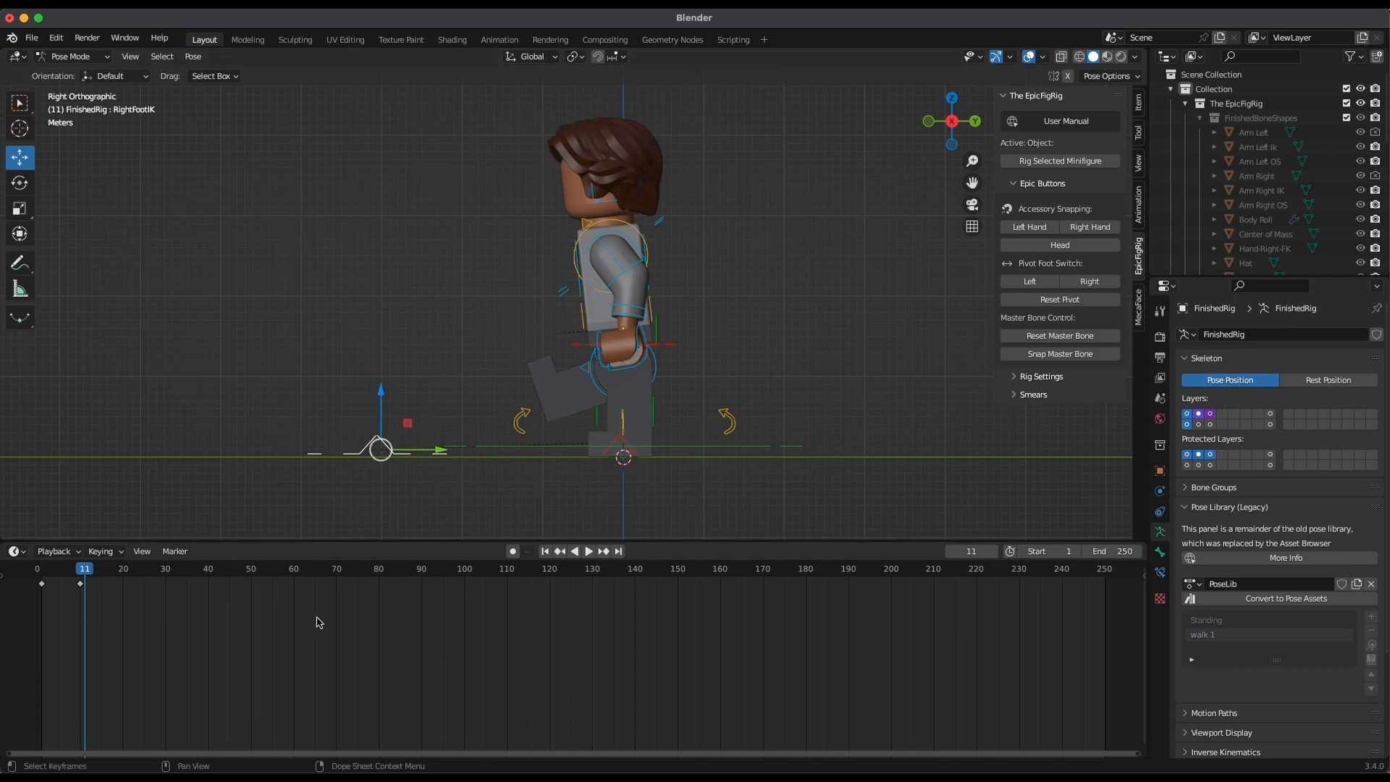
pyautogui.press('Up')
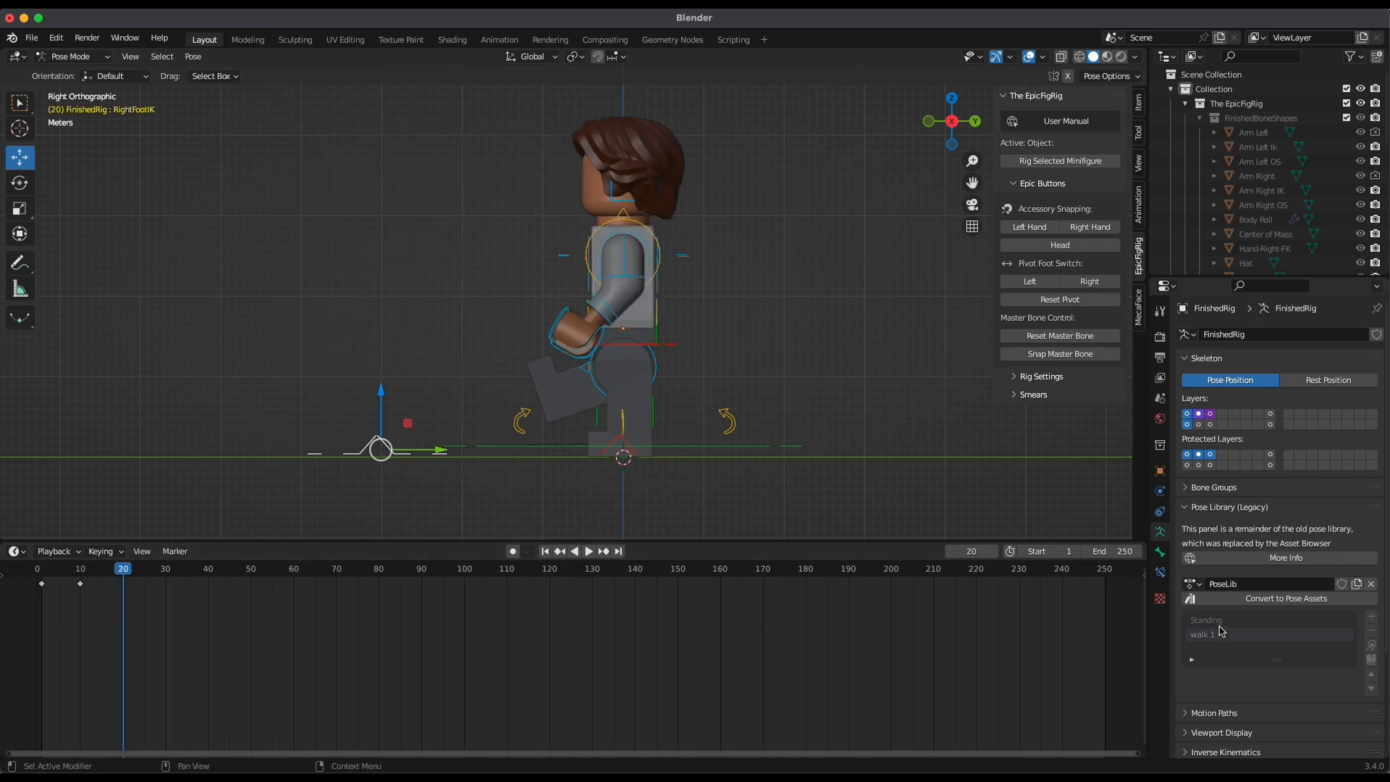
pyautogui.click(1371, 646)
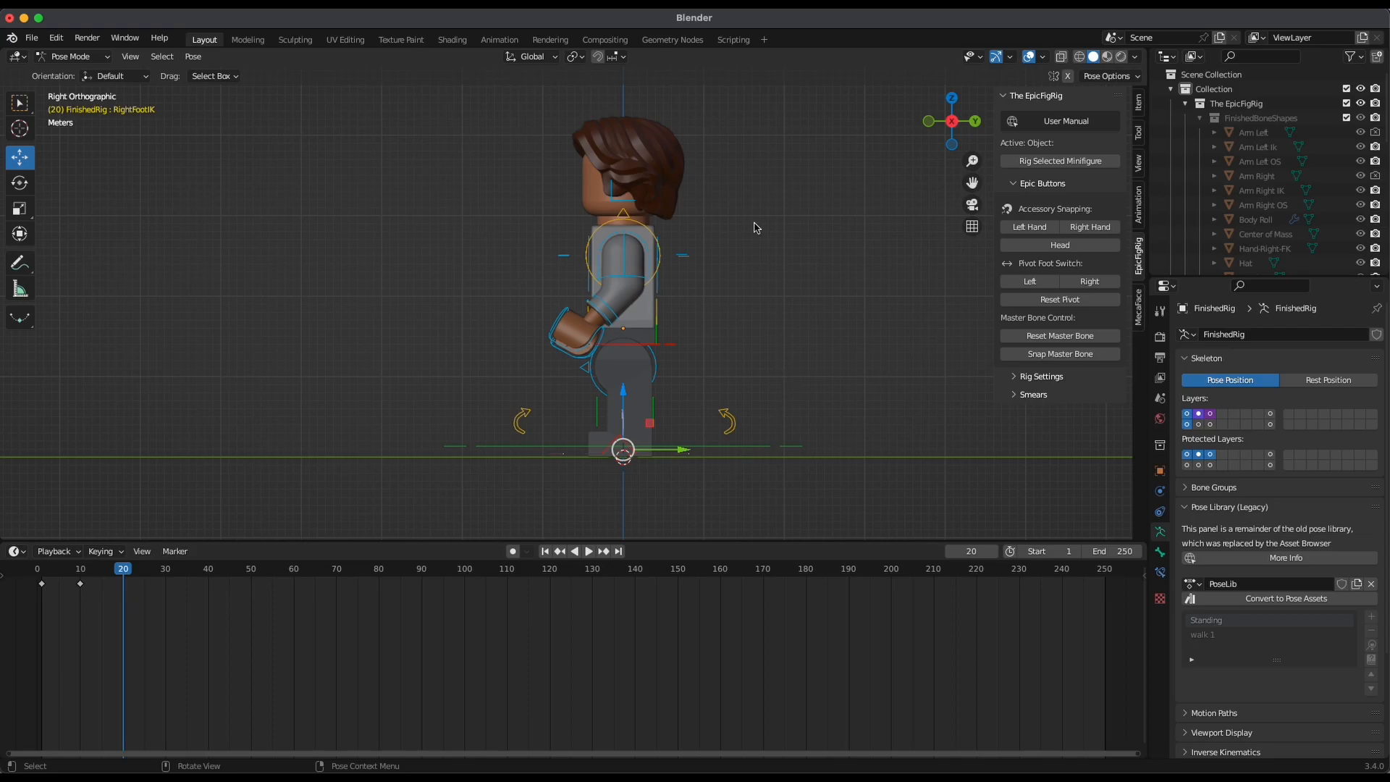
pyautogui.moveTo(738, 332)
pyautogui.keyDown('alt'); pyautogui.mouseDown()
pyautogui.moveTo(875, 347)
pyautogui.moveTo(845, 311)
pyautogui.moveTo(813, 366)
pyautogui.moveTo(784, 338)
pyautogui.moveTo(791, 382)
pyautogui.moveTo(777, 337)
pyautogui.moveTo(745, 310)
pyautogui.mouseUp(); pyautogui.keyUp('alt')
pyautogui.click(950, 126)
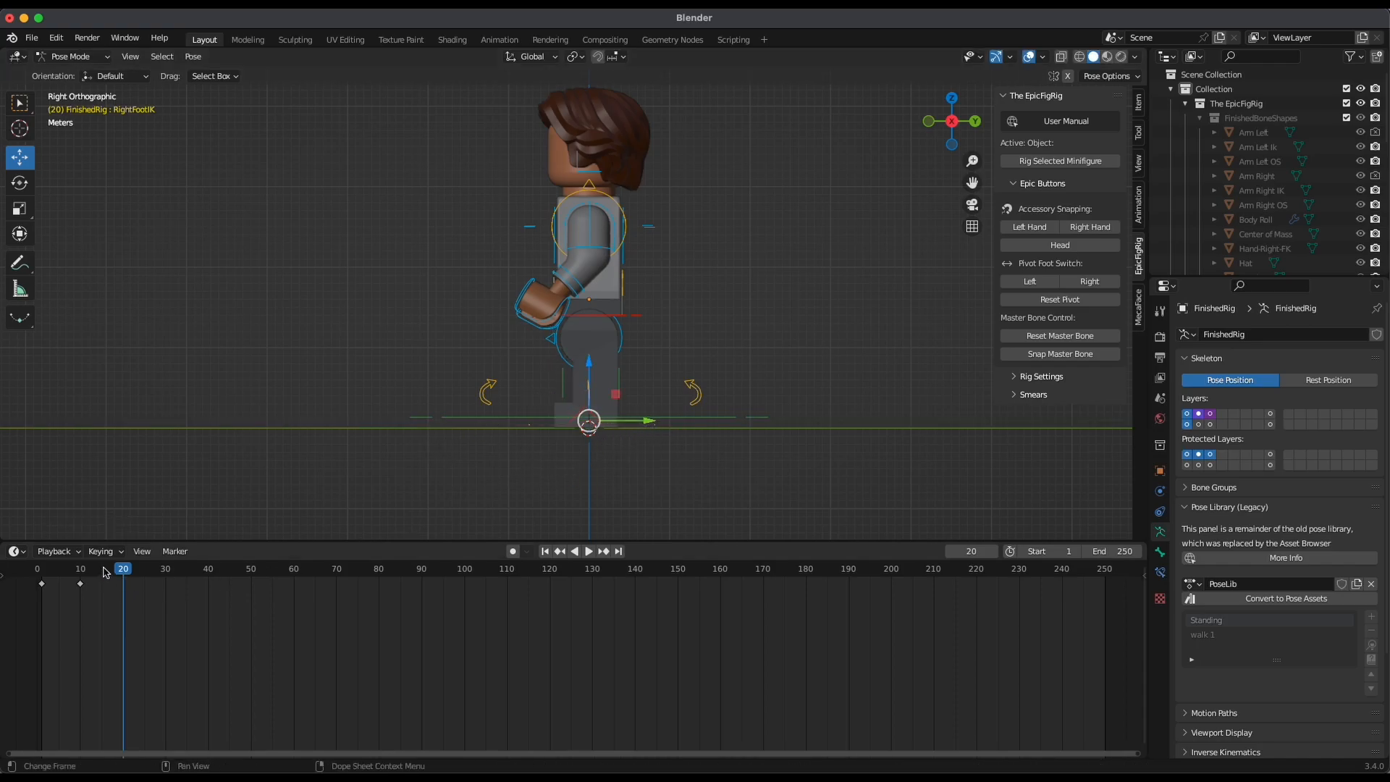
pyautogui.moveTo(107, 573); pyautogui.dragTo(82, 579)
pyautogui.moveTo(954, 117)
pyautogui.mouseDown()
pyautogui.moveTo(935, 127)
pyautogui.moveTo(951, 134)
pyautogui.mouseUp()
pyautogui.click(949, 129)
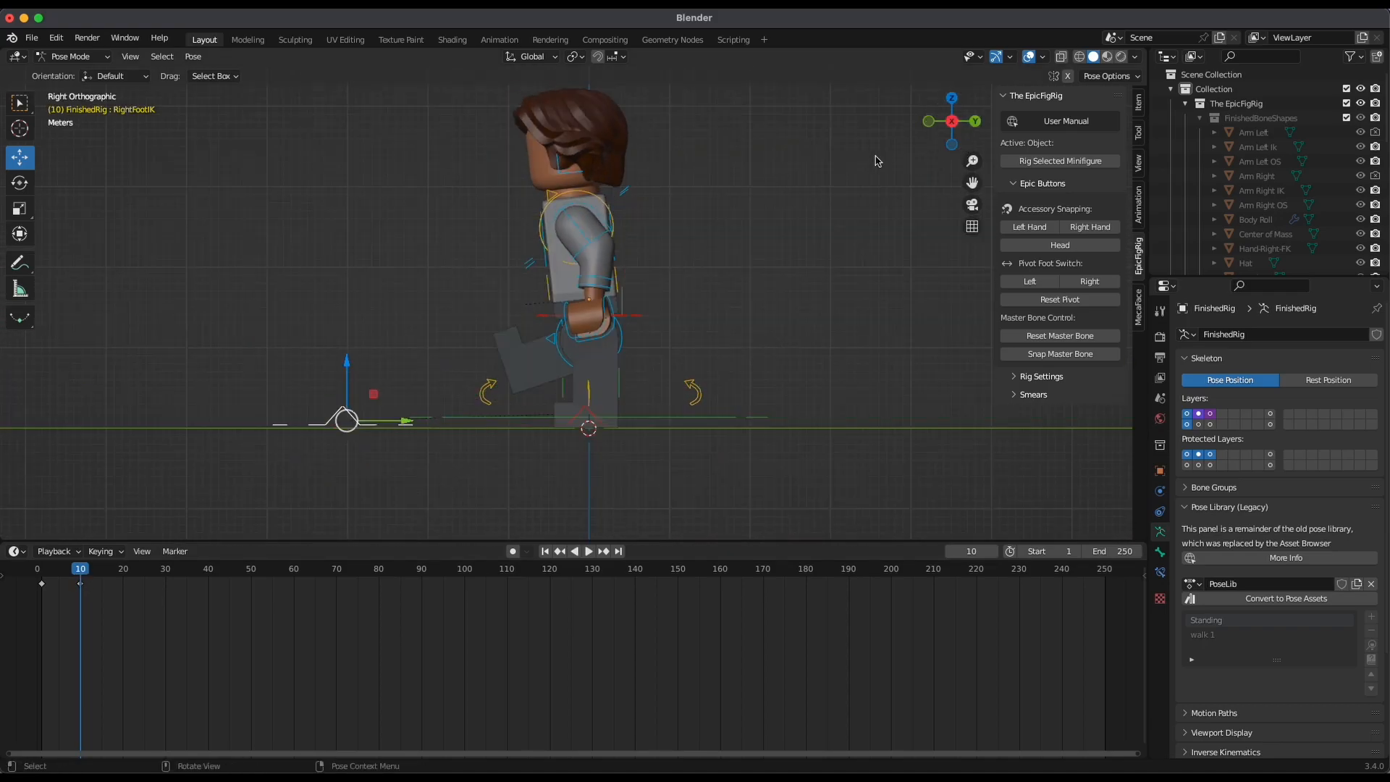
# Apply the Standing pose from the pose library to the right foot control at frame 20
pyautogui.click(120, 571)
pyautogui.moveTo(120, 571); pyautogui.dragTo(123, 571)
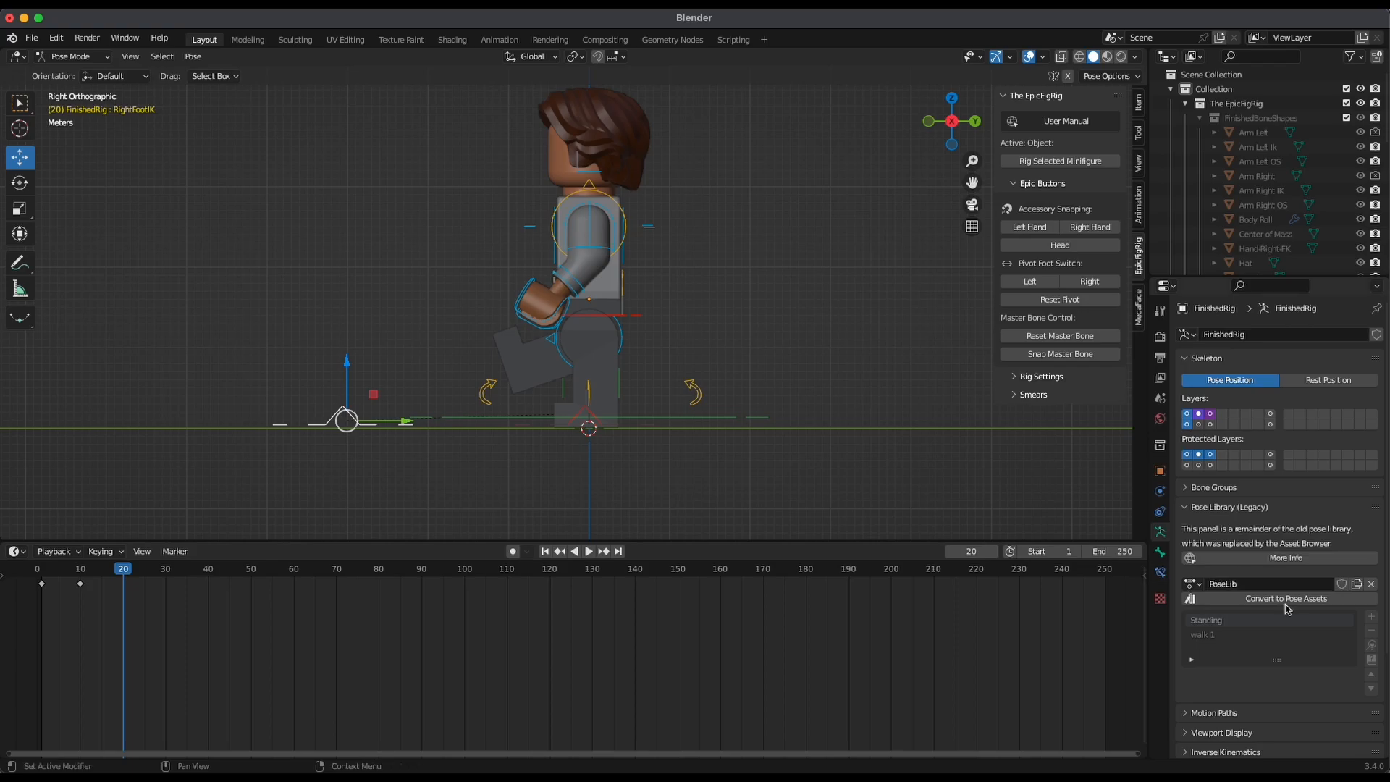
pyautogui.click(1370, 643)
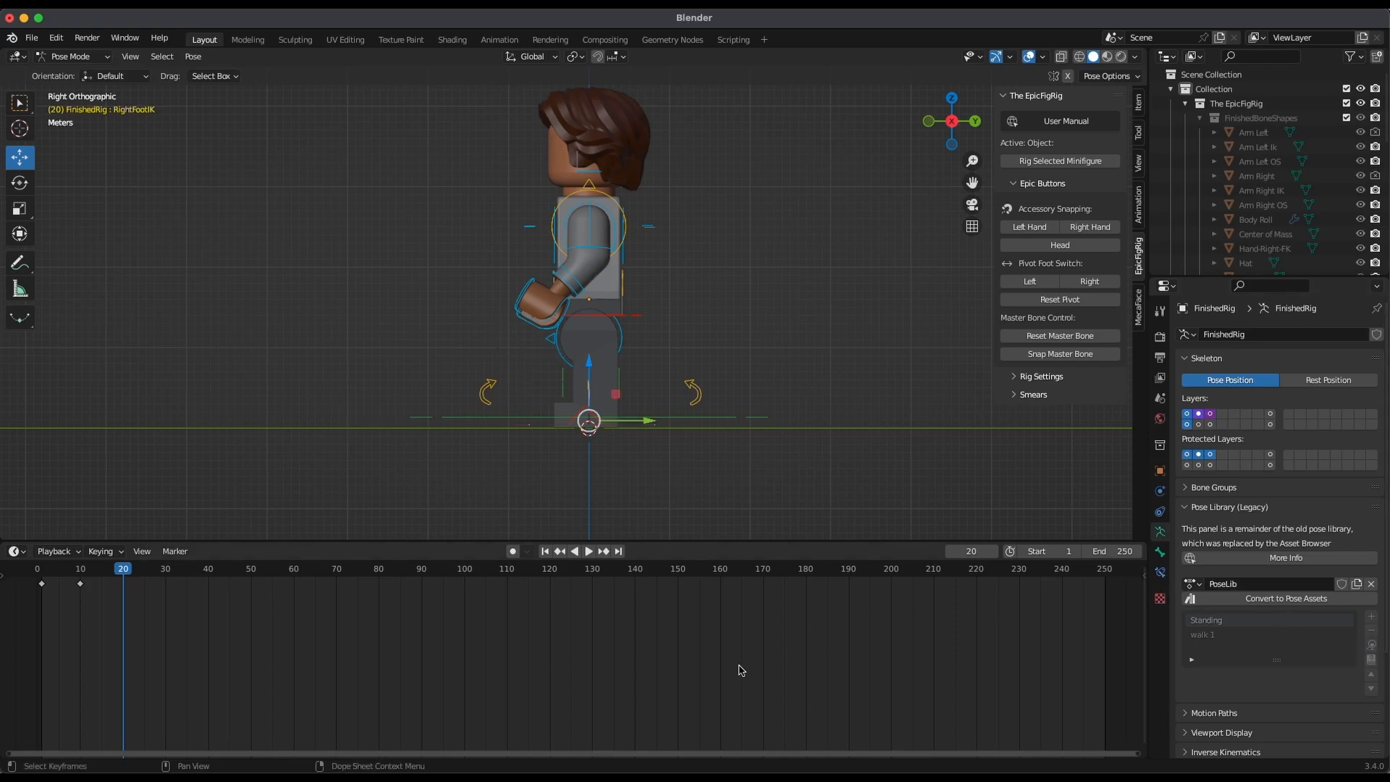
# Move the right foot control forward and the left foot control back at frame 20 for the opposite stride
pyautogui.moveTo(657, 432); pyautogui.dragTo(562, 485)
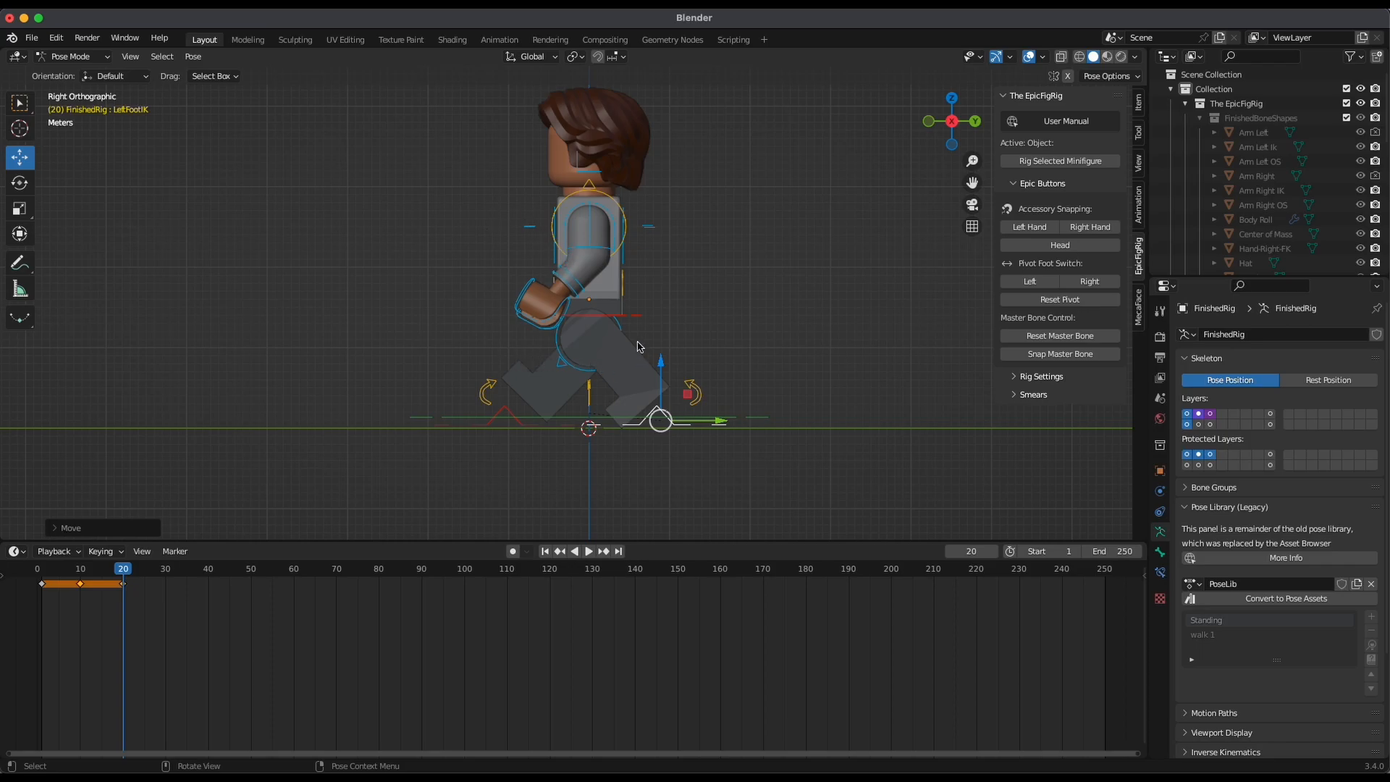
pyautogui.moveTo(610, 432); pyautogui.dragTo(529, 239, button='middle')
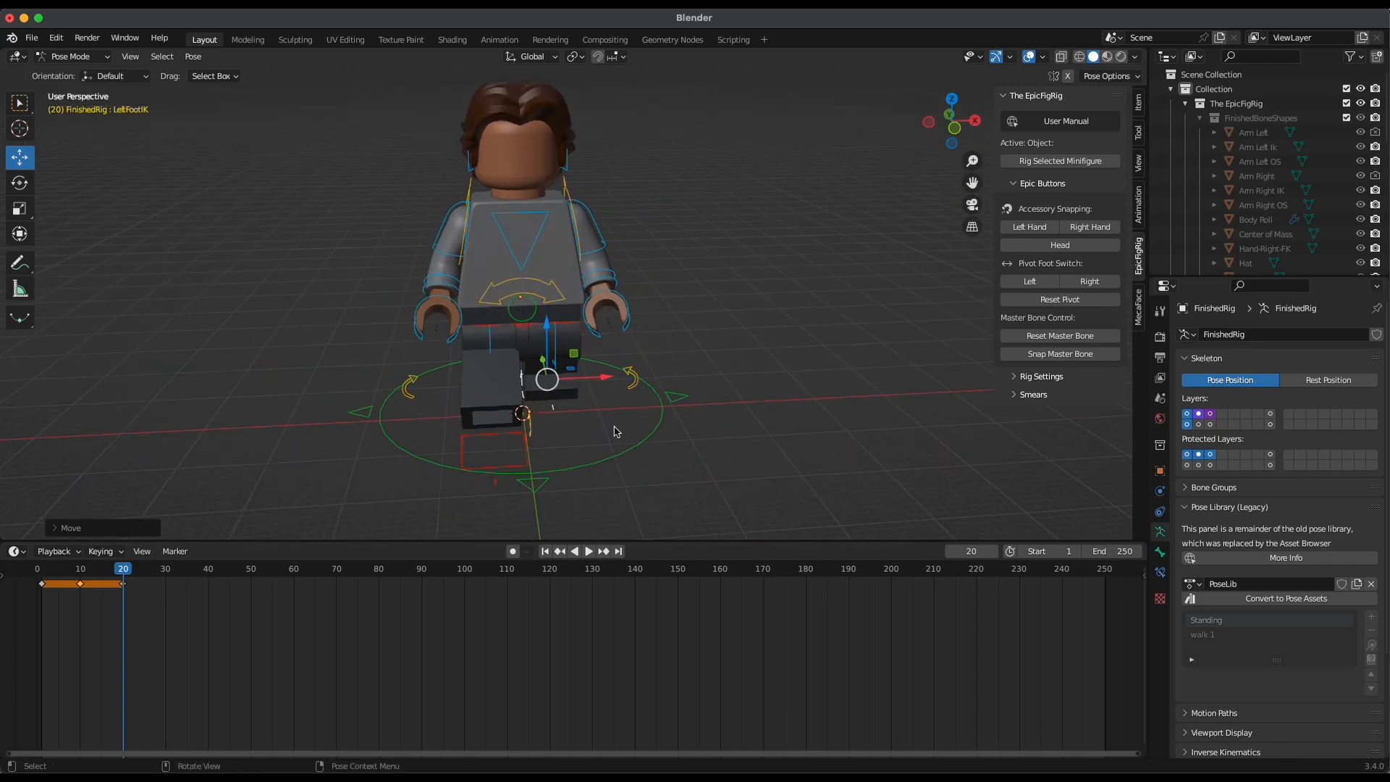
pyautogui.moveTo(844, 427); pyautogui.dragTo(670, 379, button='middle')
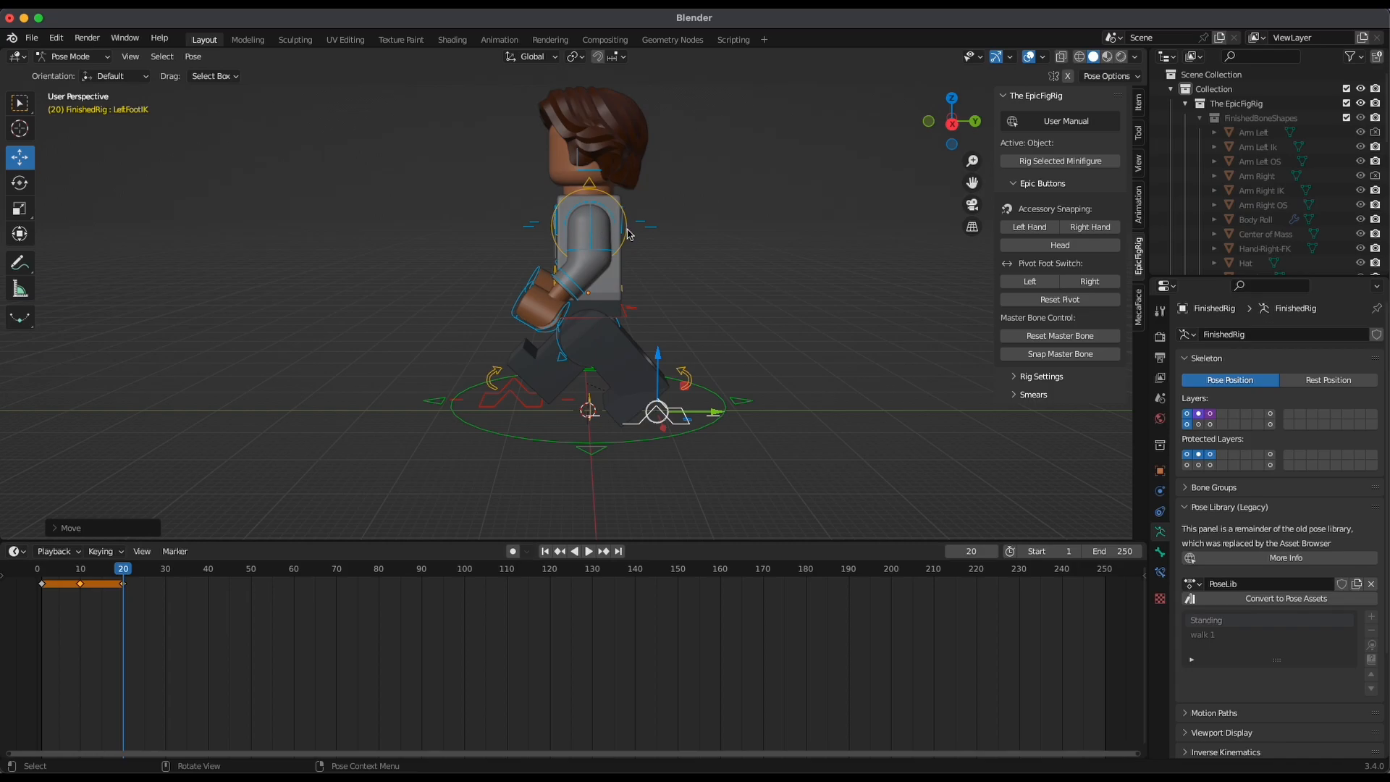
# Apply the walk 1 pose from the pose library to the left and right arm socket controls at frame 20
pyautogui.click(629, 234)
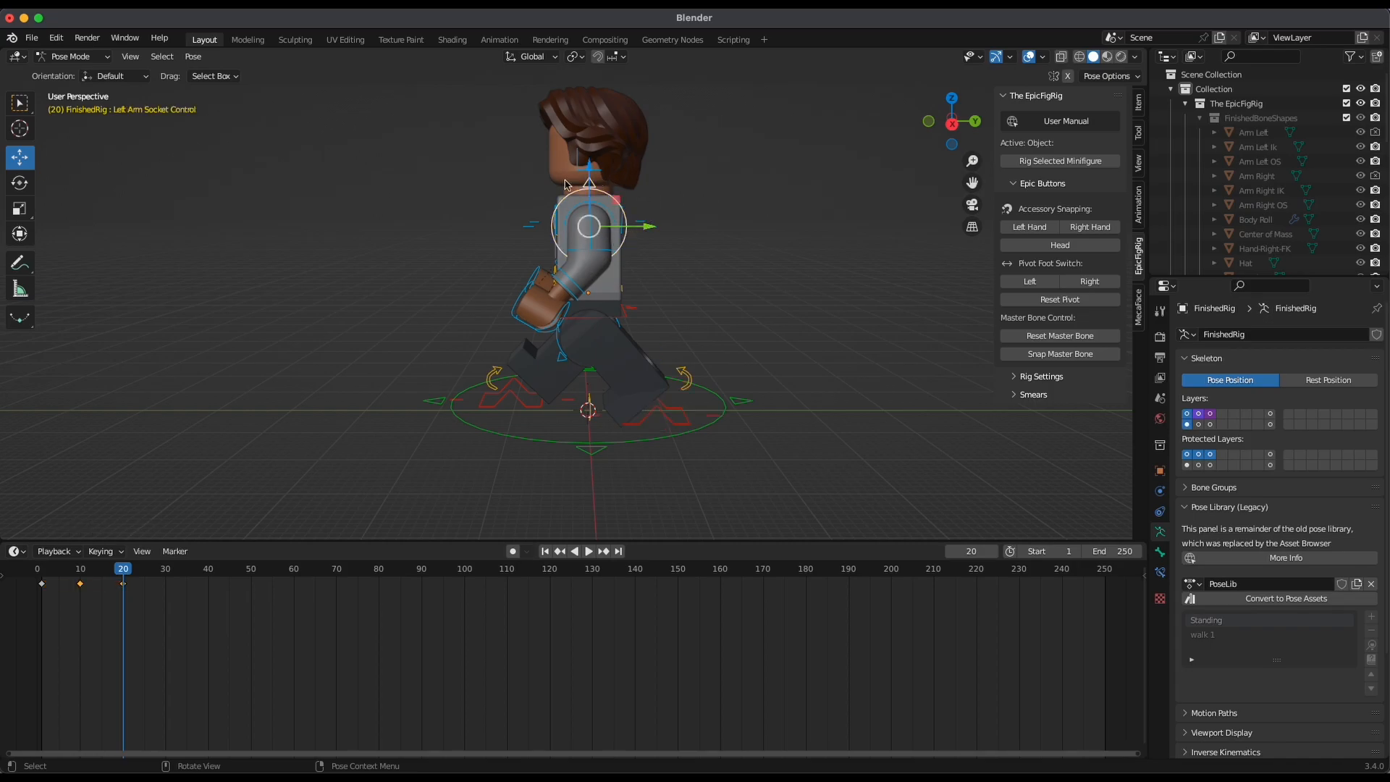
pyautogui.moveTo(623, 249); pyautogui.dragTo(760, 273, button='middle')
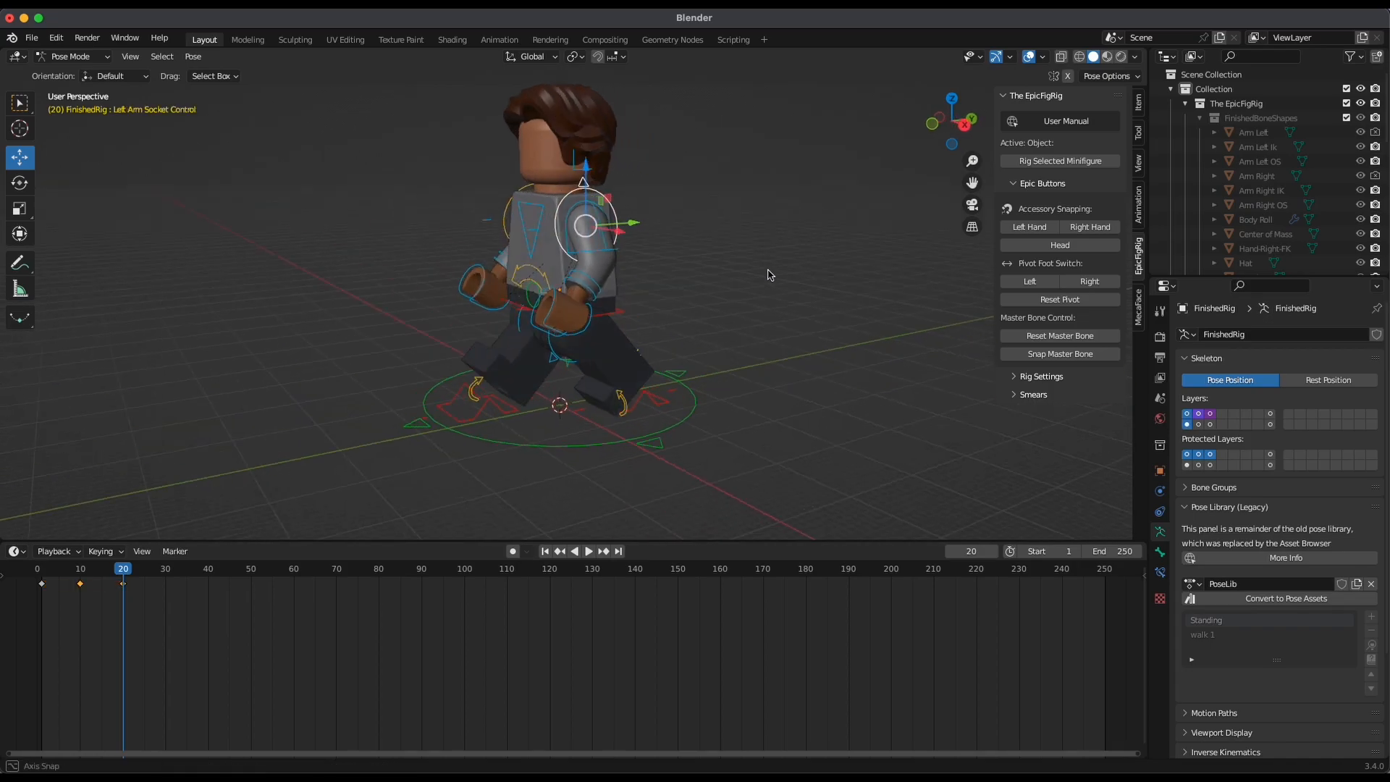
pyautogui.scroll(6, 724, 246)
pyautogui.keyDown('shift'); pyautogui.moveTo(692, 218); pyautogui.dragTo(737, 328, button='middle'); pyautogui.keyUp('shift')
pyautogui.moveTo(756, 250); pyautogui.dragTo(620, 217, button='middle')
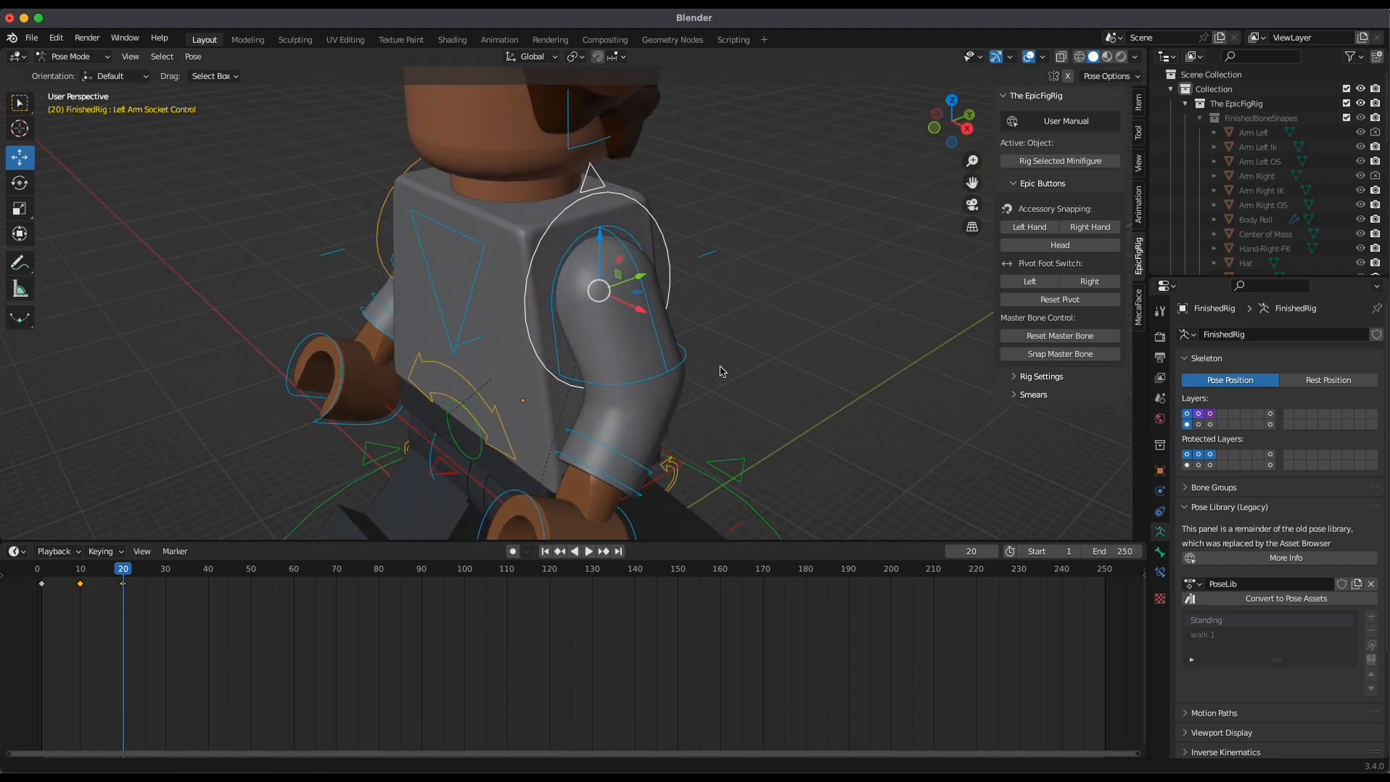
pyautogui.keyDown('shift'); pyautogui.moveTo(724, 373); pyautogui.dragTo(713, 320, button='middle'); pyautogui.keyUp('shift')
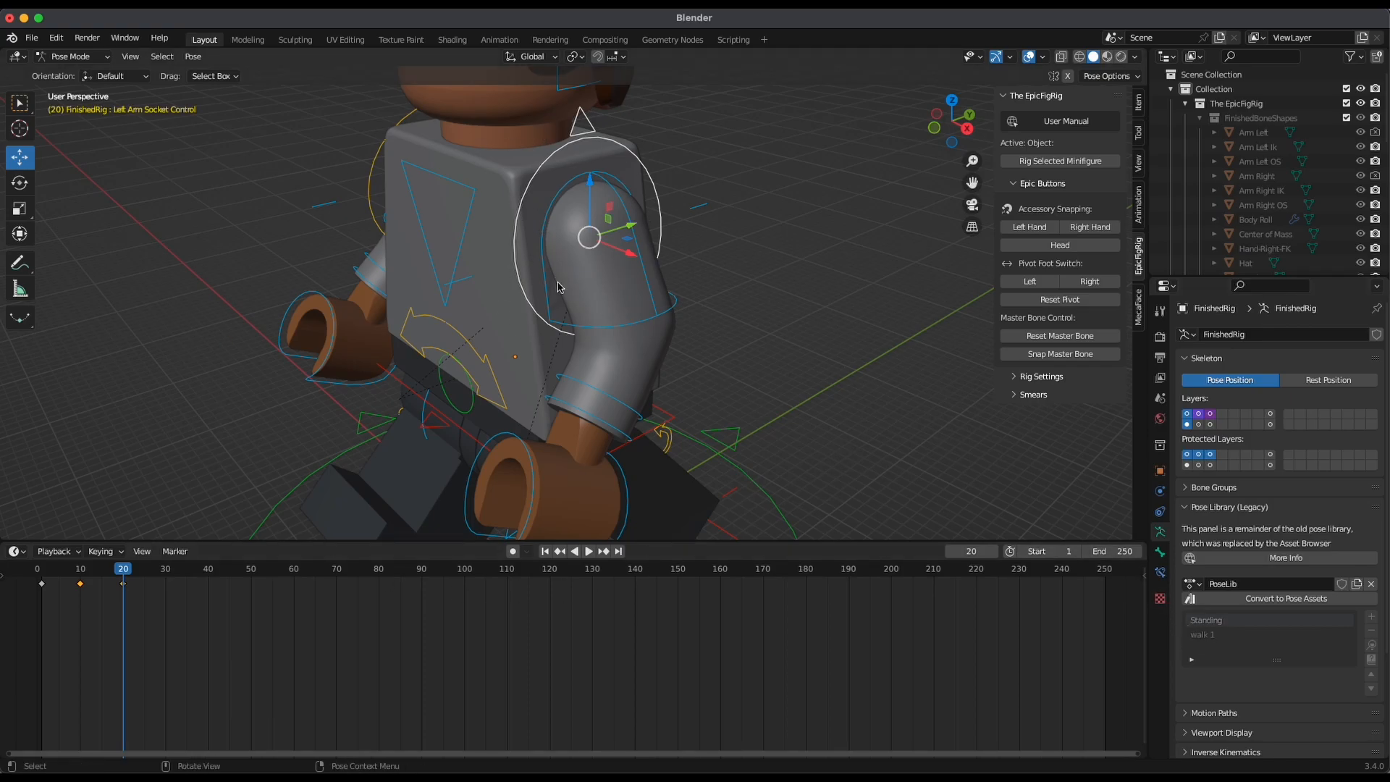
pyautogui.keyDown('shift'); pyautogui.click(371, 180); pyautogui.keyUp('shift')
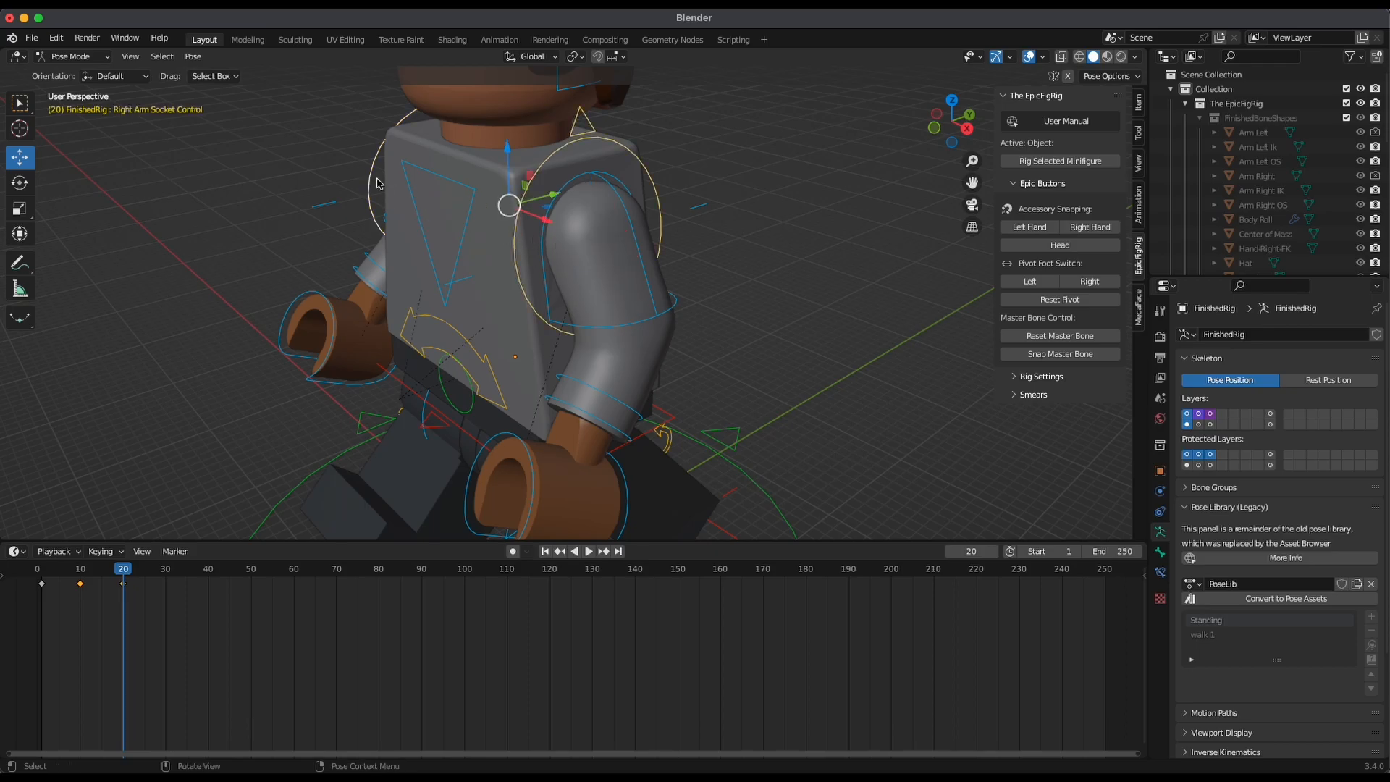
pyautogui.keyDown('shift'); pyautogui.click(657, 194); pyautogui.keyUp('shift')
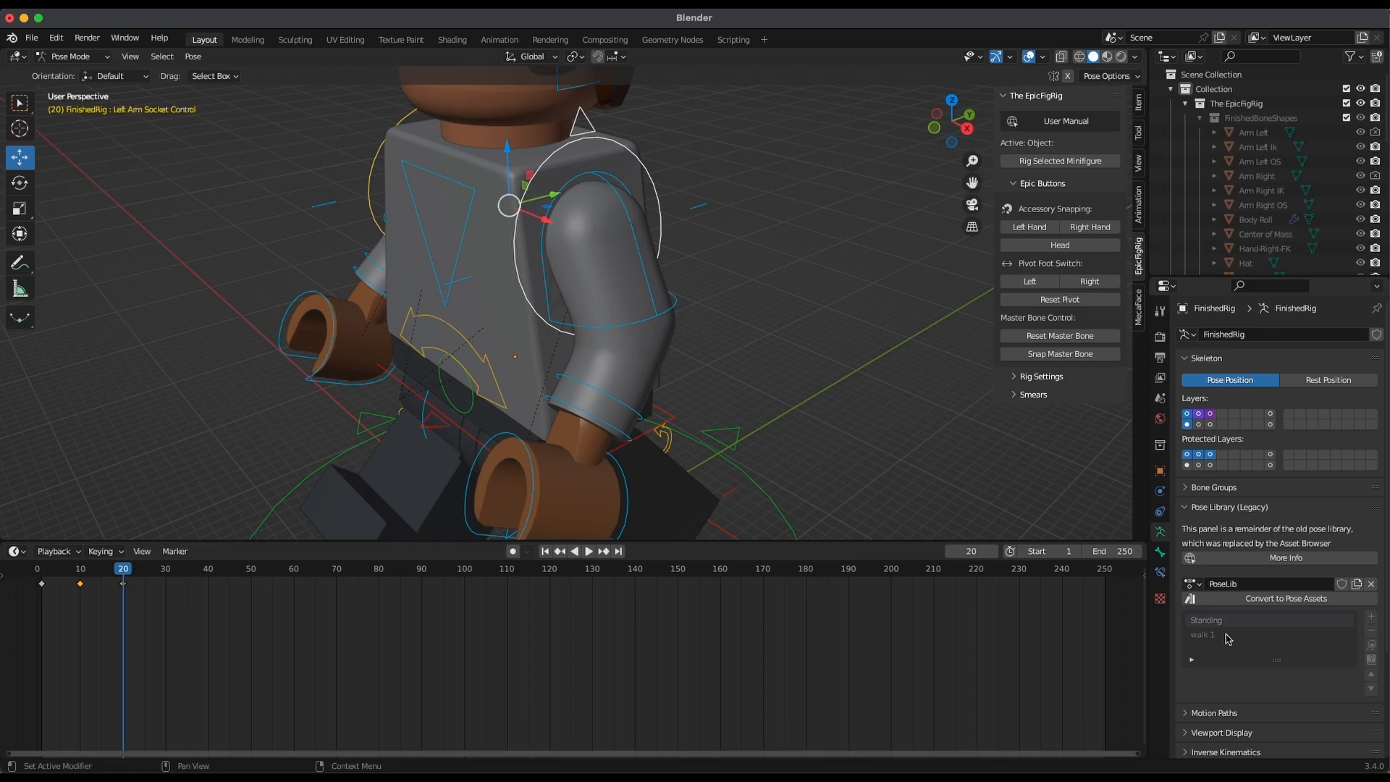
pyautogui.click(1202, 634)
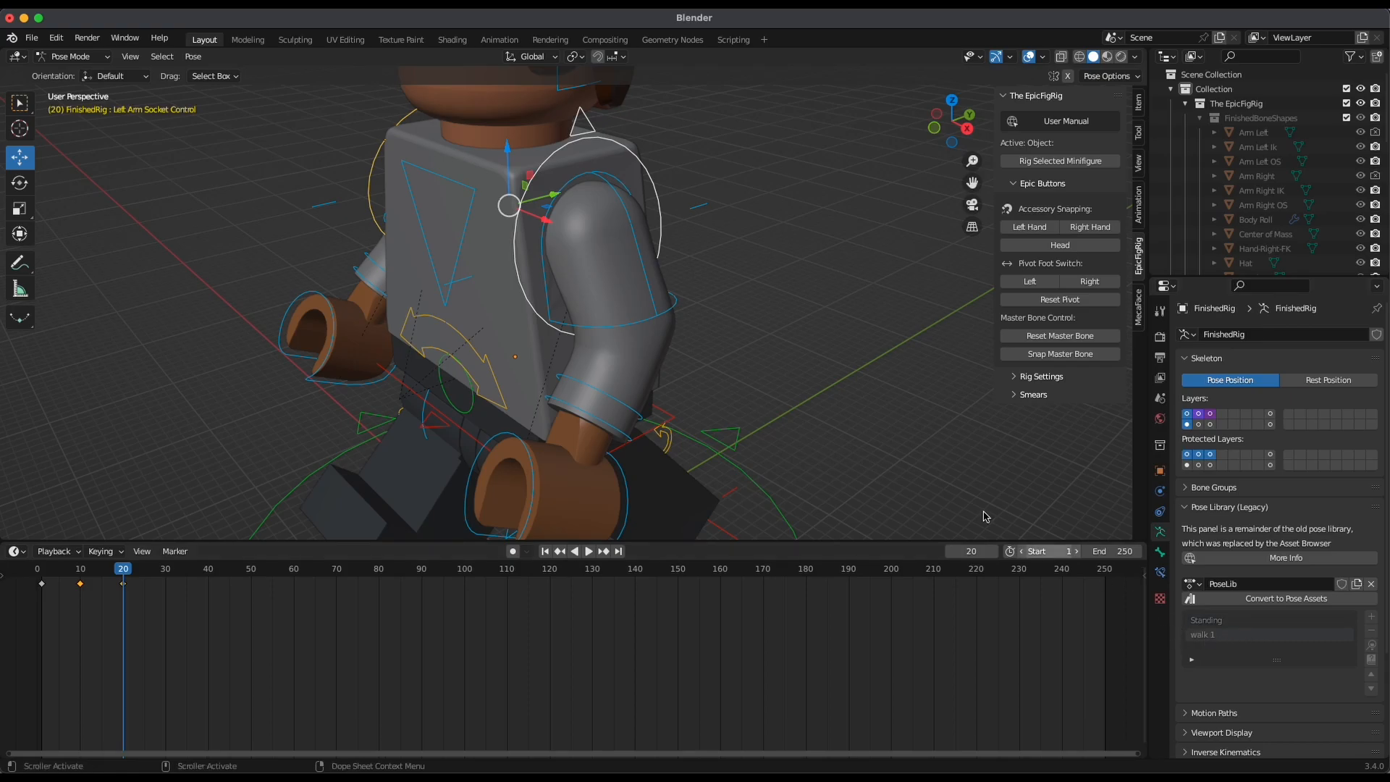
pyautogui.keyDown('alt'); pyautogui.moveTo(823, 301); pyautogui.dragTo(665, 381); pyautogui.keyUp('alt')
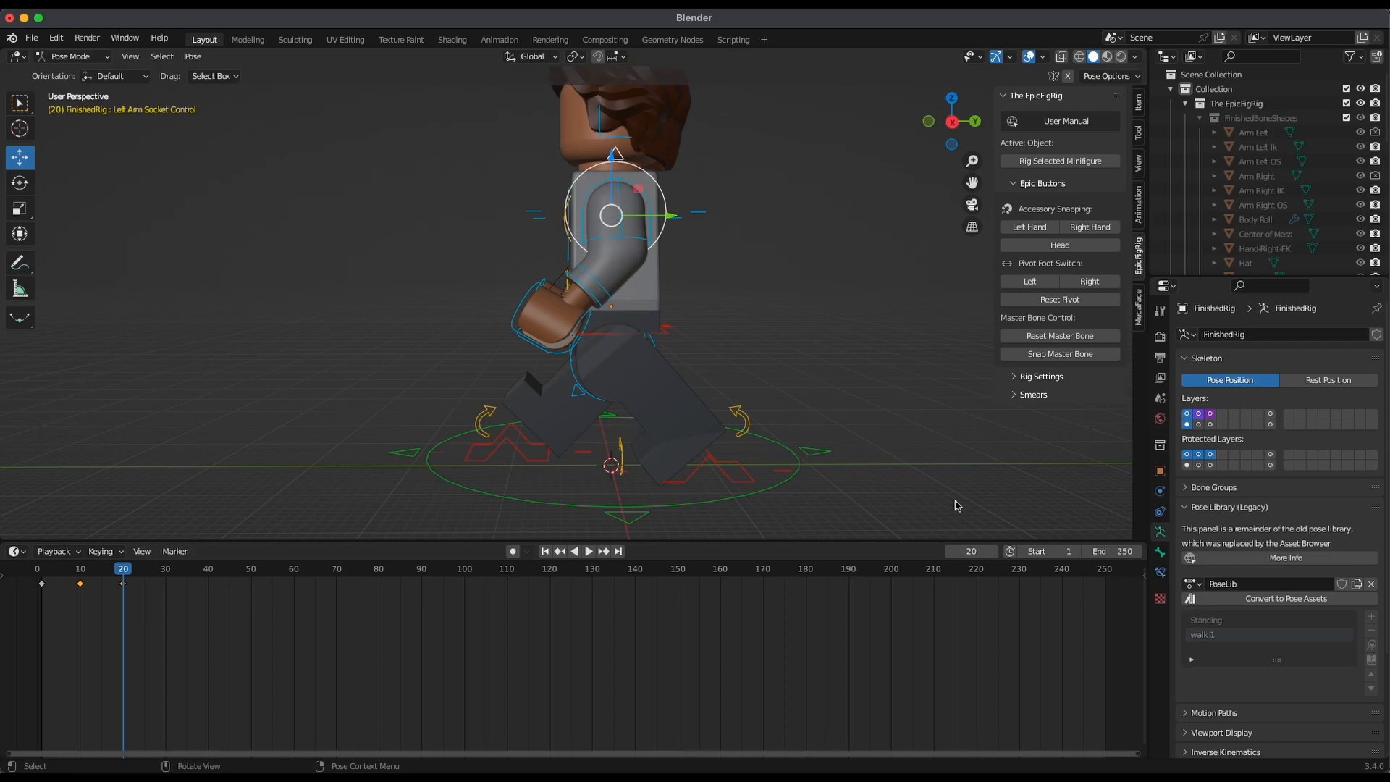
pyautogui.click(1373, 647)
# Select all bones of the rig and insert a Location & Rotation keyframe at frame 20
pyautogui.click(801, 387)
pyautogui.keyDown('alt'); pyautogui.moveTo(803, 394); pyautogui.dragTo(784, 430); pyautogui.keyUp('alt')
pyautogui.press('a')
pyautogui.keyDown('shift'); pyautogui.click(750, 475); pyautogui.keyUp('shift')
pyautogui.press('i')
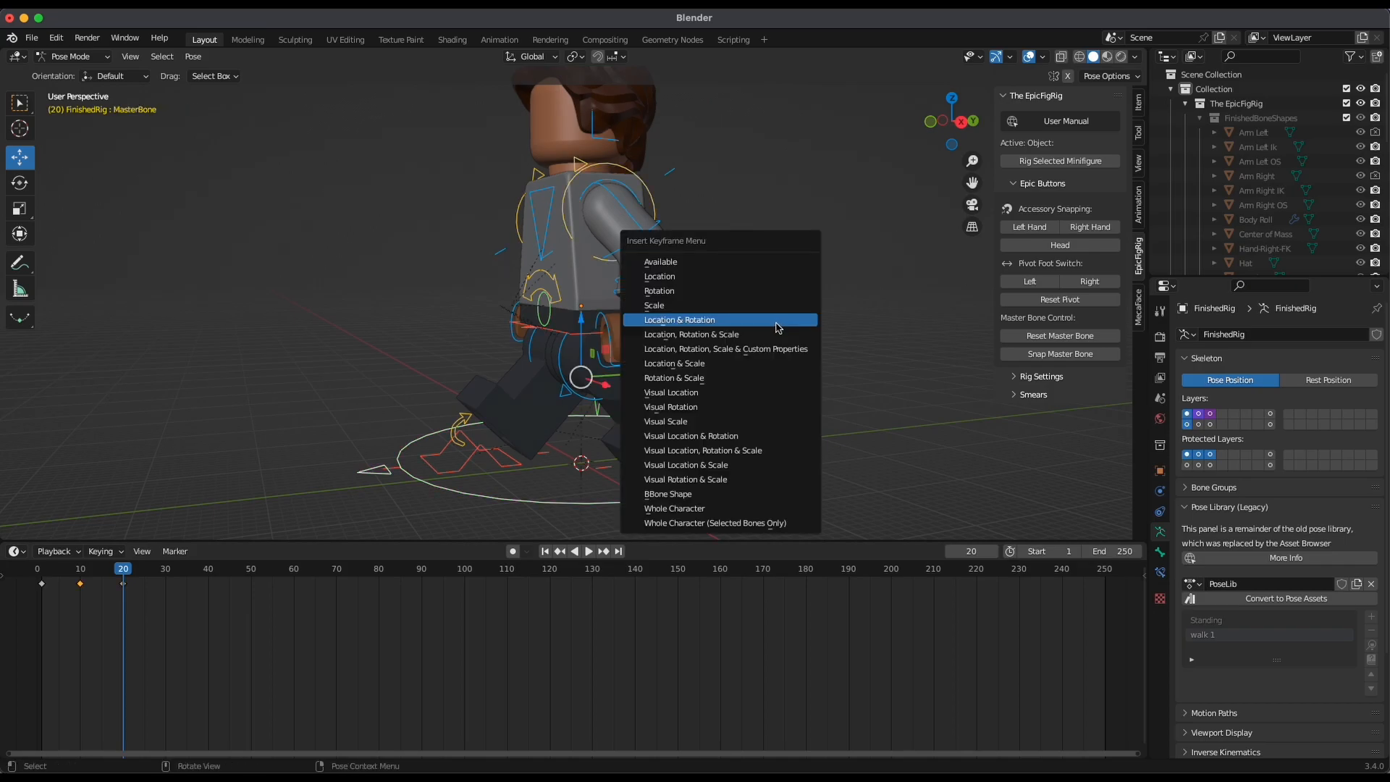
pyautogui.click(776, 327)
# Rotate the Torso Rock control at frame 10 to tilt the torso toward the raised leg's side
pyautogui.moveTo(123, 572); pyautogui.dragTo(76, 573)
pyautogui.keyDown('shift'); pyautogui.moveTo(79, 592); pyautogui.dragTo(141, 613, button='right'); pyautogui.keyUp('shift')
pyautogui.moveTo(140, 612); pyautogui.dragTo(82, 620)
pyautogui.moveTo(414, 300); pyautogui.dragTo(536, 305, button='middle')
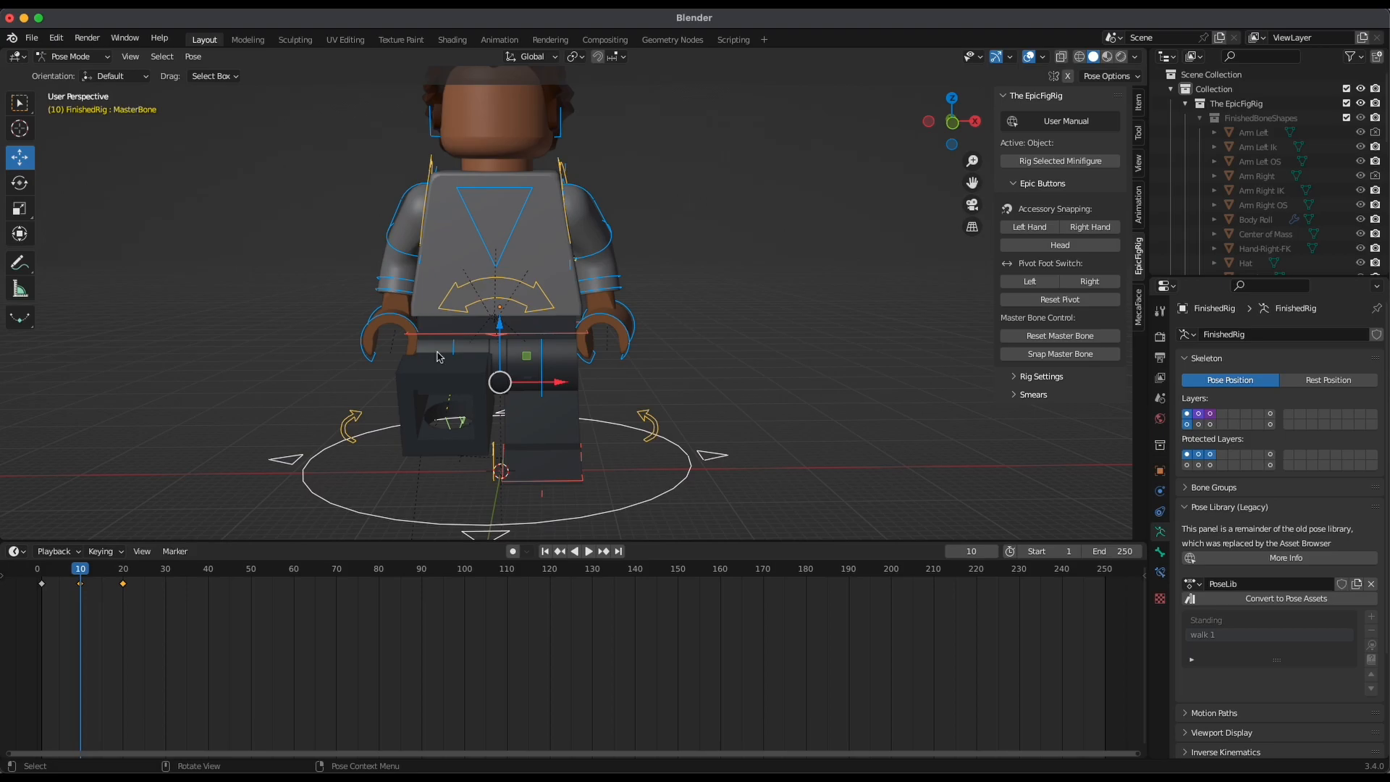
pyautogui.click(548, 309)
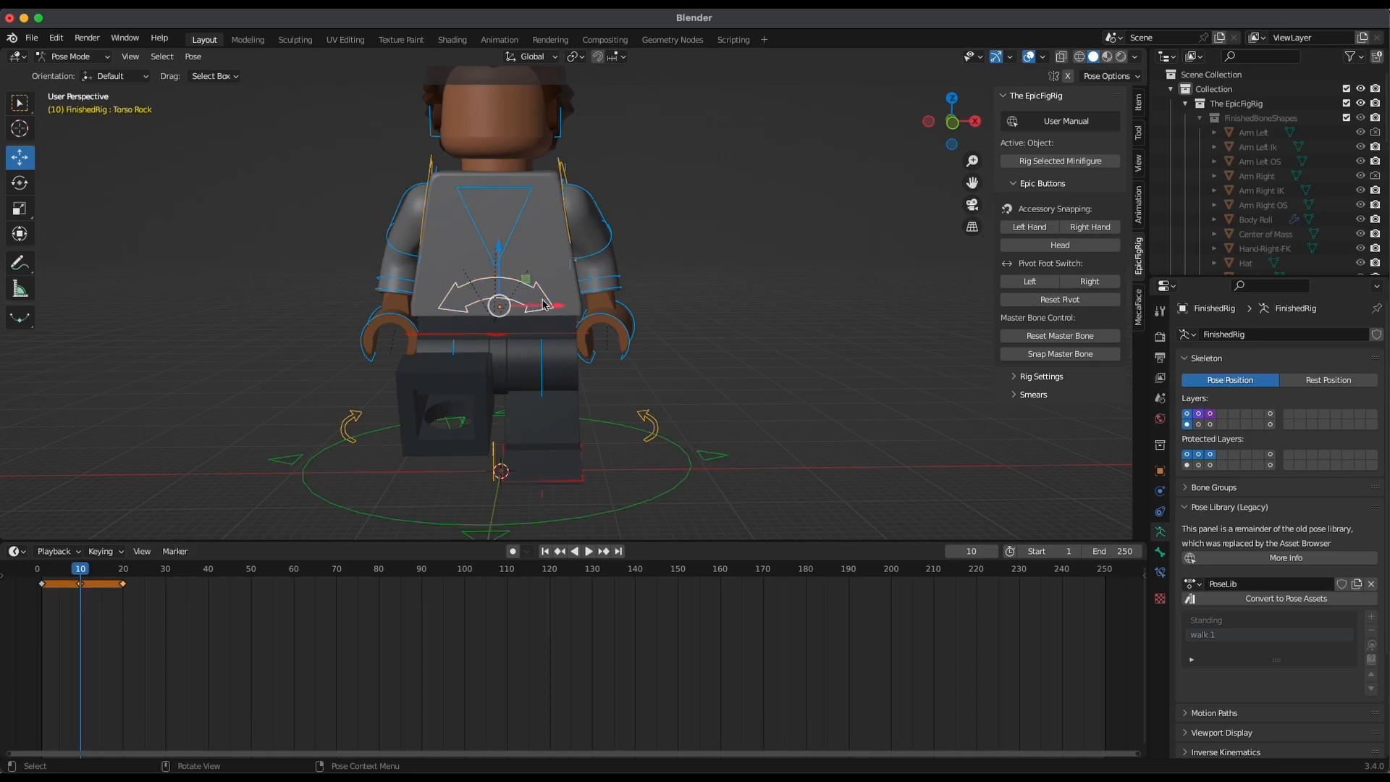
pyautogui.hotkey('shift', 'space')
pyautogui.press('r')
pyautogui.moveTo(548, 283); pyautogui.dragTo(649, 288)
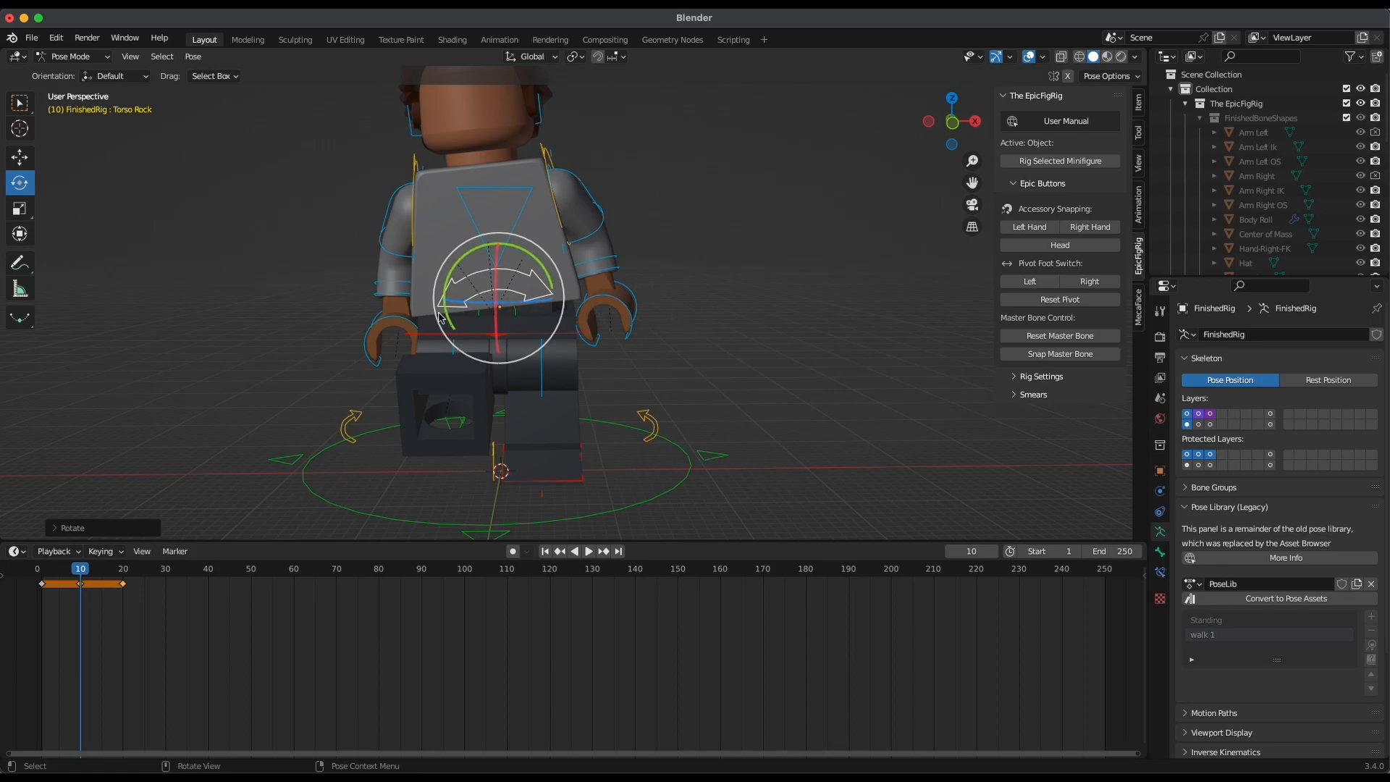
pyautogui.moveTo(748, 281); pyautogui.dragTo(712, 252, button='middle')
# Rotate the left and right arm socket controls at frame 10 to adjust the arm swing
pyautogui.click(538, 200)
pyautogui.moveTo(546, 204); pyautogui.dragTo(556, 175)
pyautogui.moveTo(642, 345); pyautogui.dragTo(800, 363, button='middle')
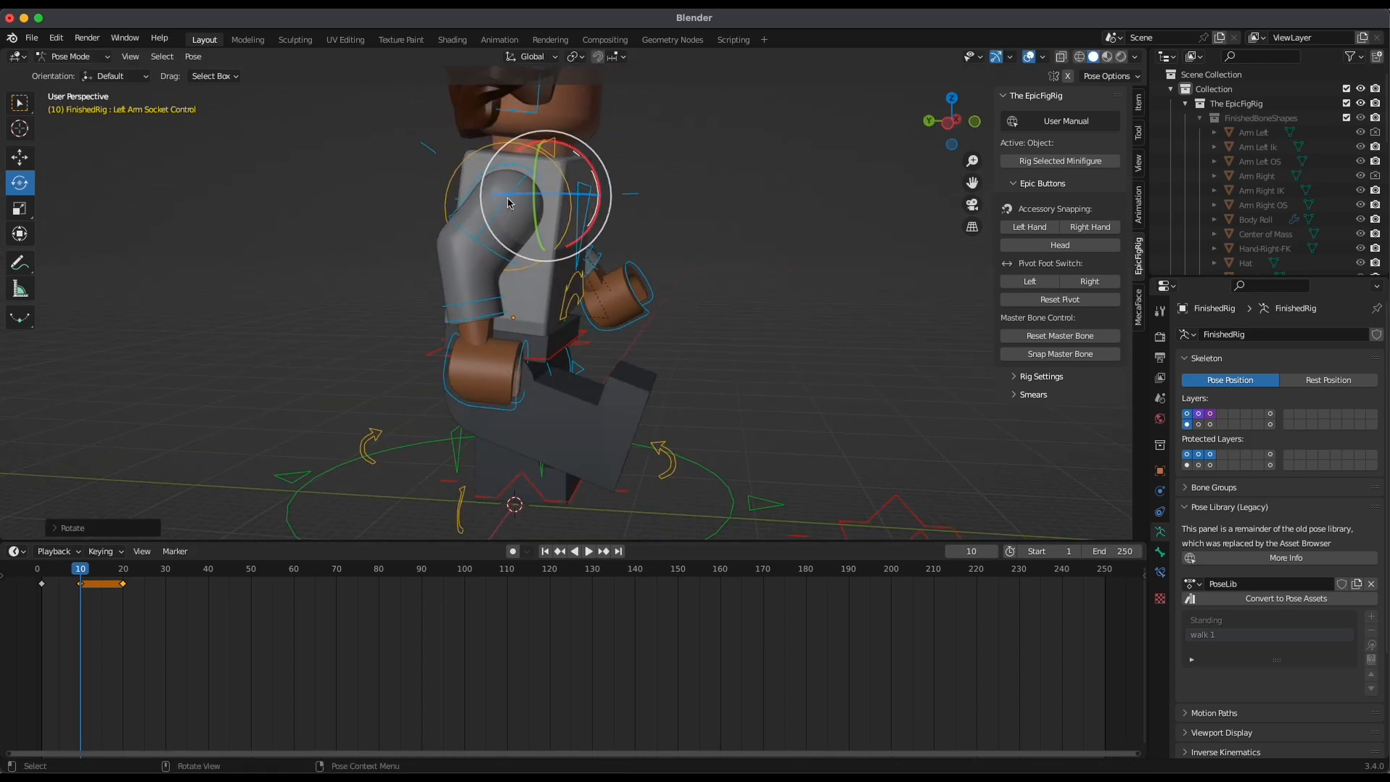
pyautogui.click(480, 151)
pyautogui.moveTo(559, 233); pyautogui.dragTo(533, 263)
pyautogui.moveTo(688, 298); pyautogui.dragTo(593, 278, button='middle')
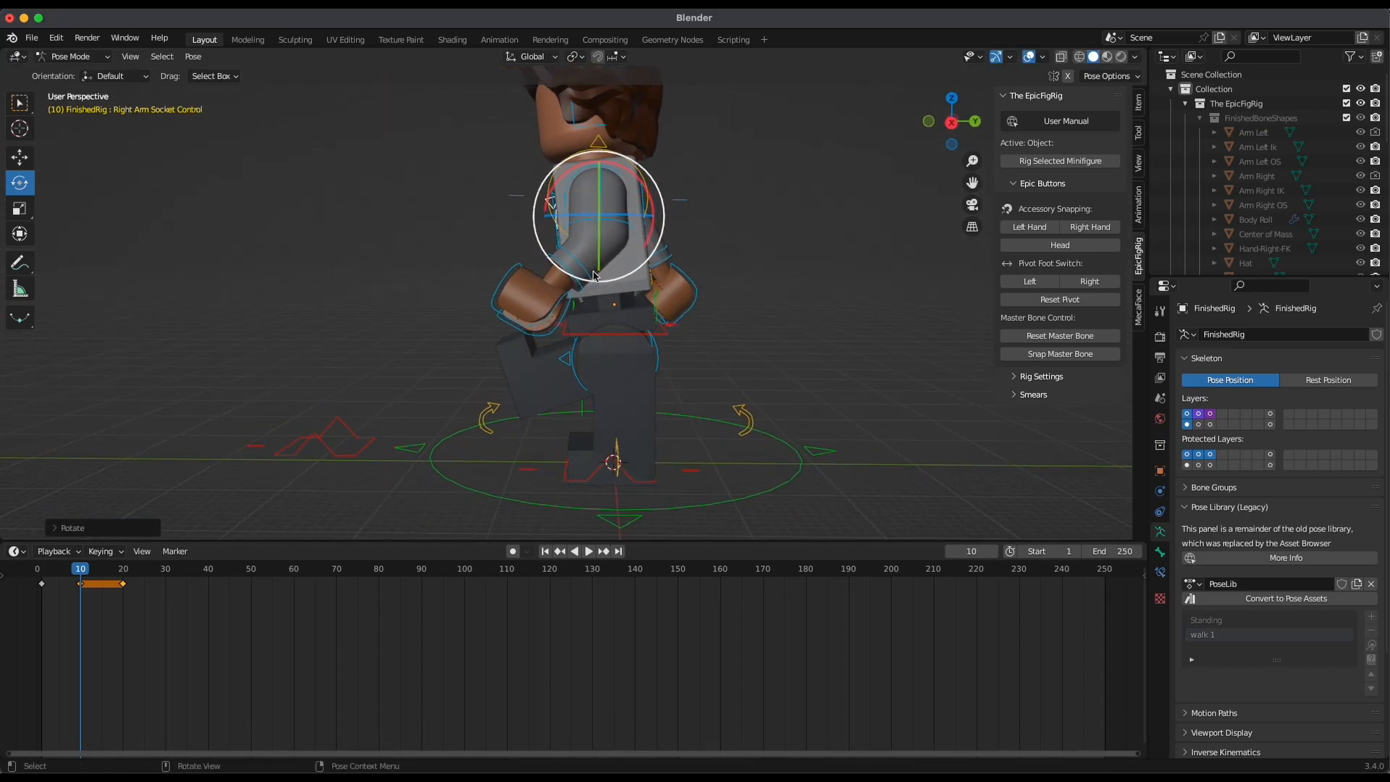
pyautogui.click(632, 164)
pyautogui.moveTo(645, 213); pyautogui.dragTo(646, 224)
# Insert a Location & Rotation keyframe for the whole rig at frame 10
pyautogui.moveTo(738, 242); pyautogui.dragTo(799, 290, button='middle')
pyautogui.scroll(-4, 800, 320)
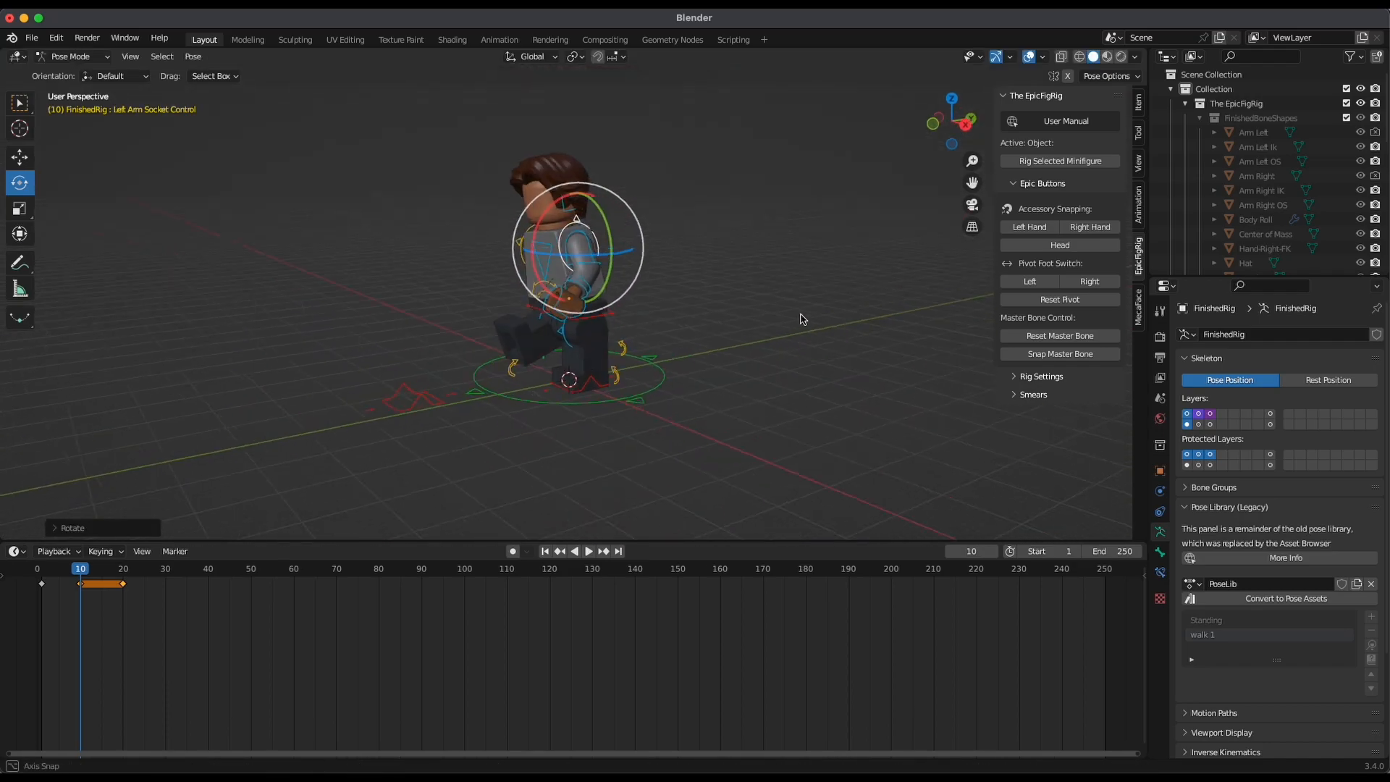
pyautogui.click(660, 379)
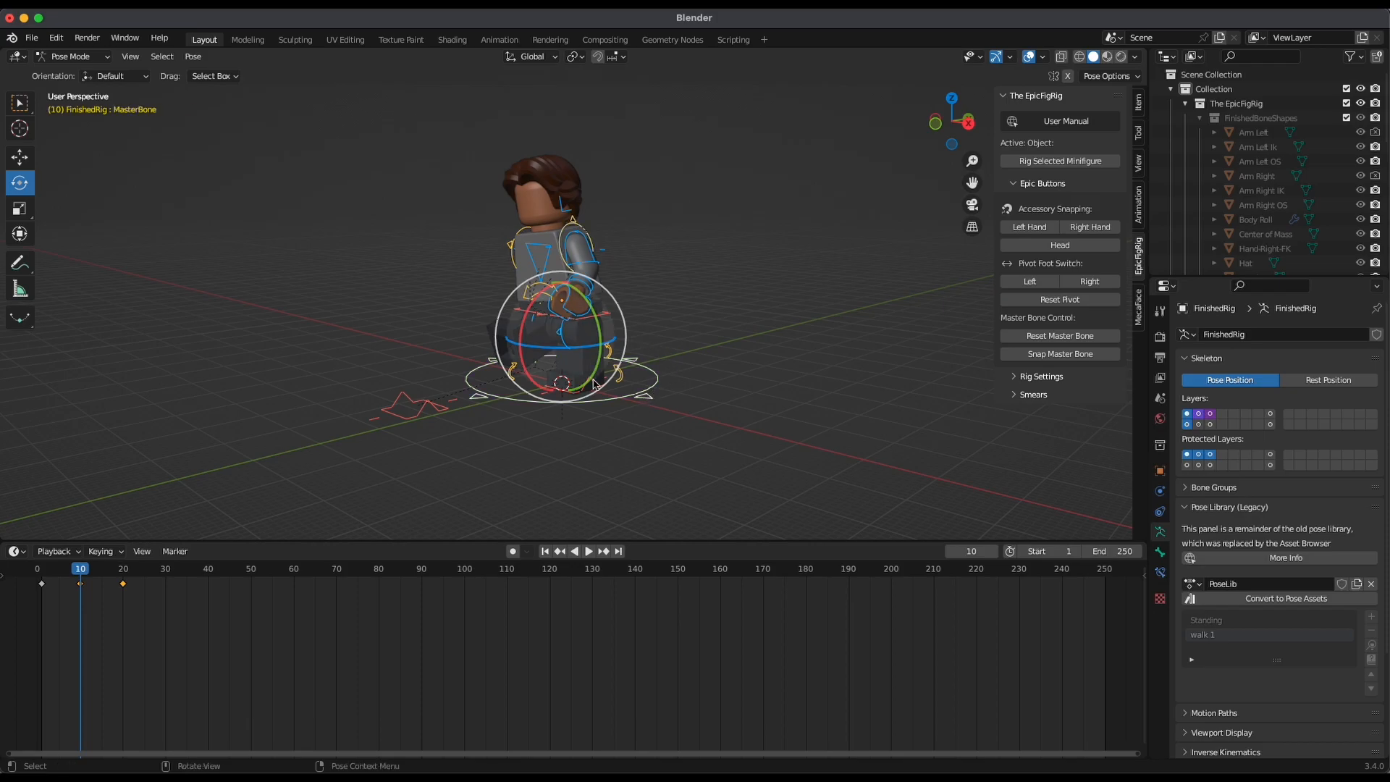
pyautogui.press('i')
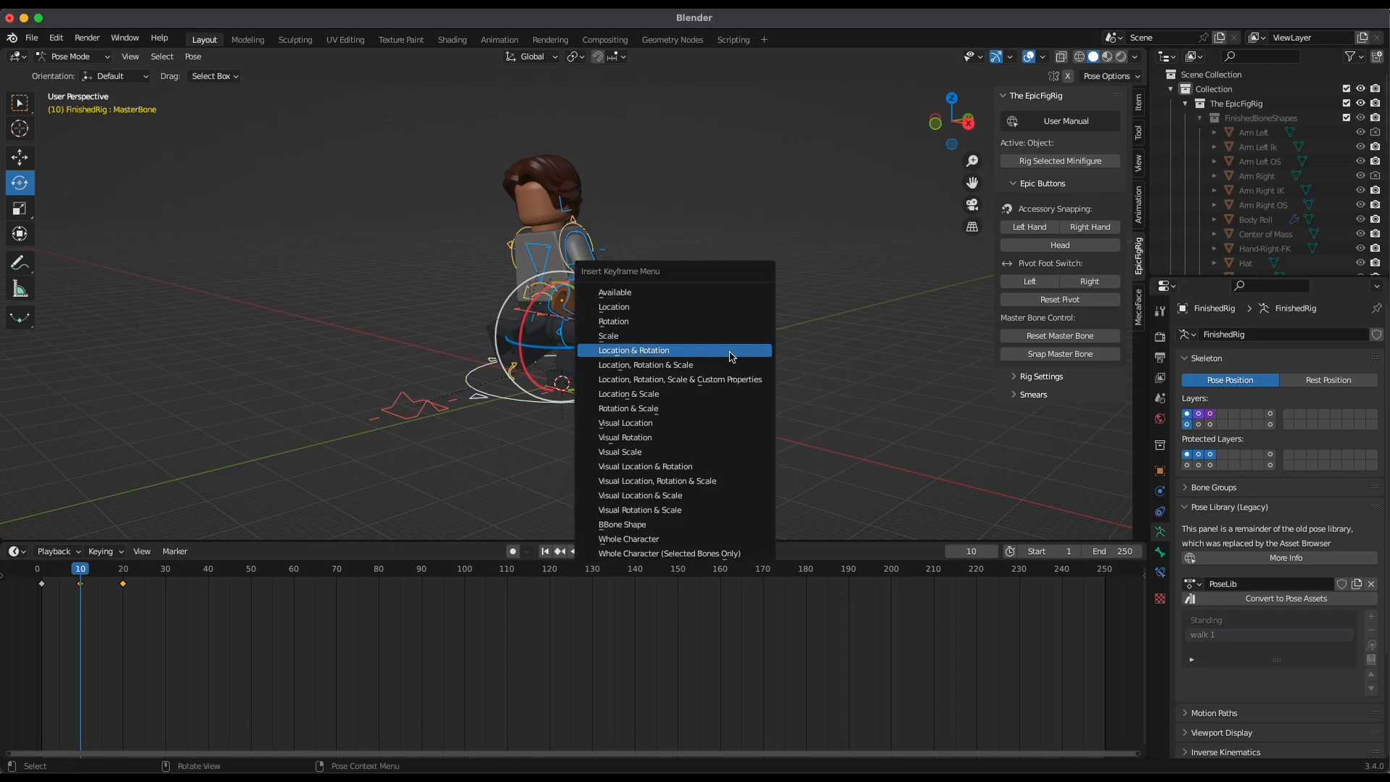
pyautogui.click(660, 355)
# Play back and scrub the walk animation up to frame 30 to check the motion between the keyed poses
pyautogui.moveTo(79, 604); pyautogui.dragTo(48, 629)
pyautogui.press('space')
pyautogui.press('space')
pyautogui.moveTo(135, 645); pyautogui.dragTo(125, 602)
pyautogui.moveTo(945, 255); pyautogui.dragTo(691, 443, button='middle')
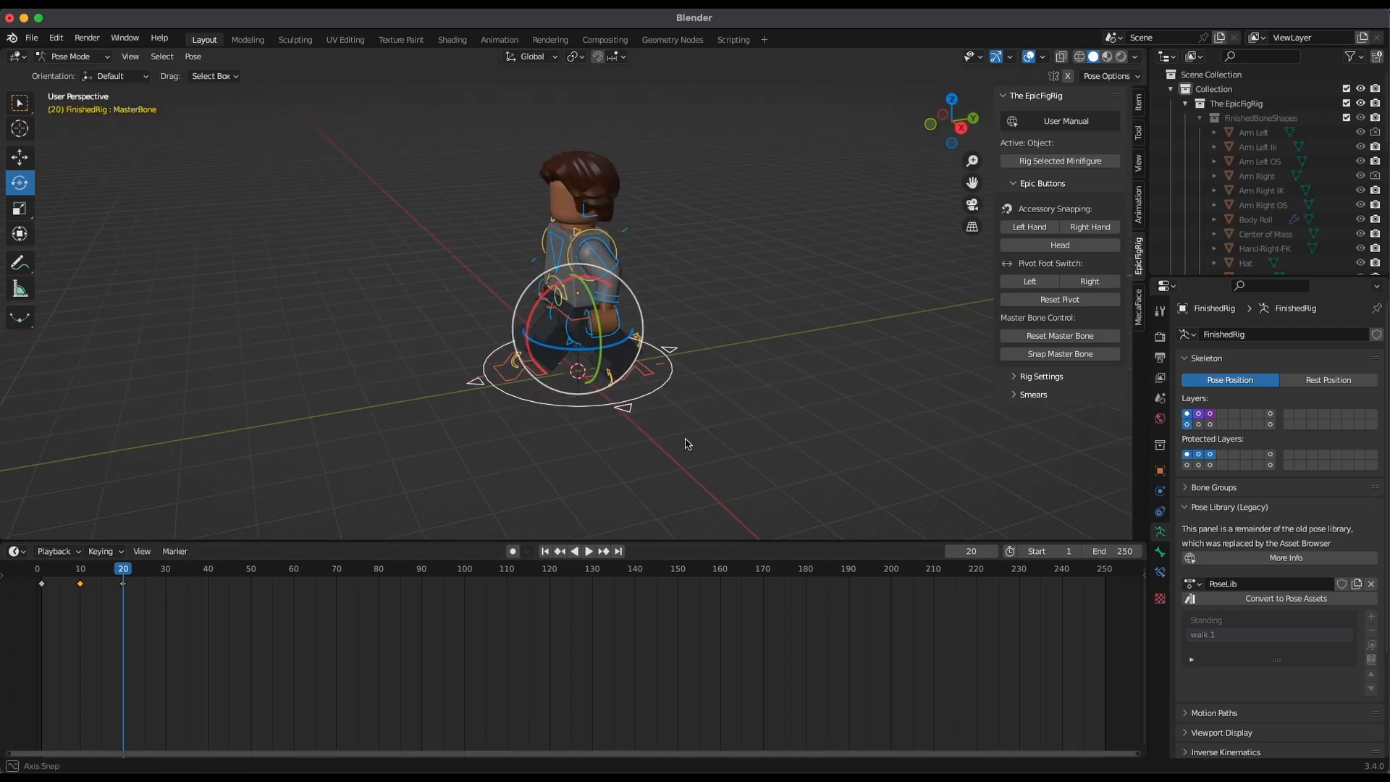
pyautogui.press('space')
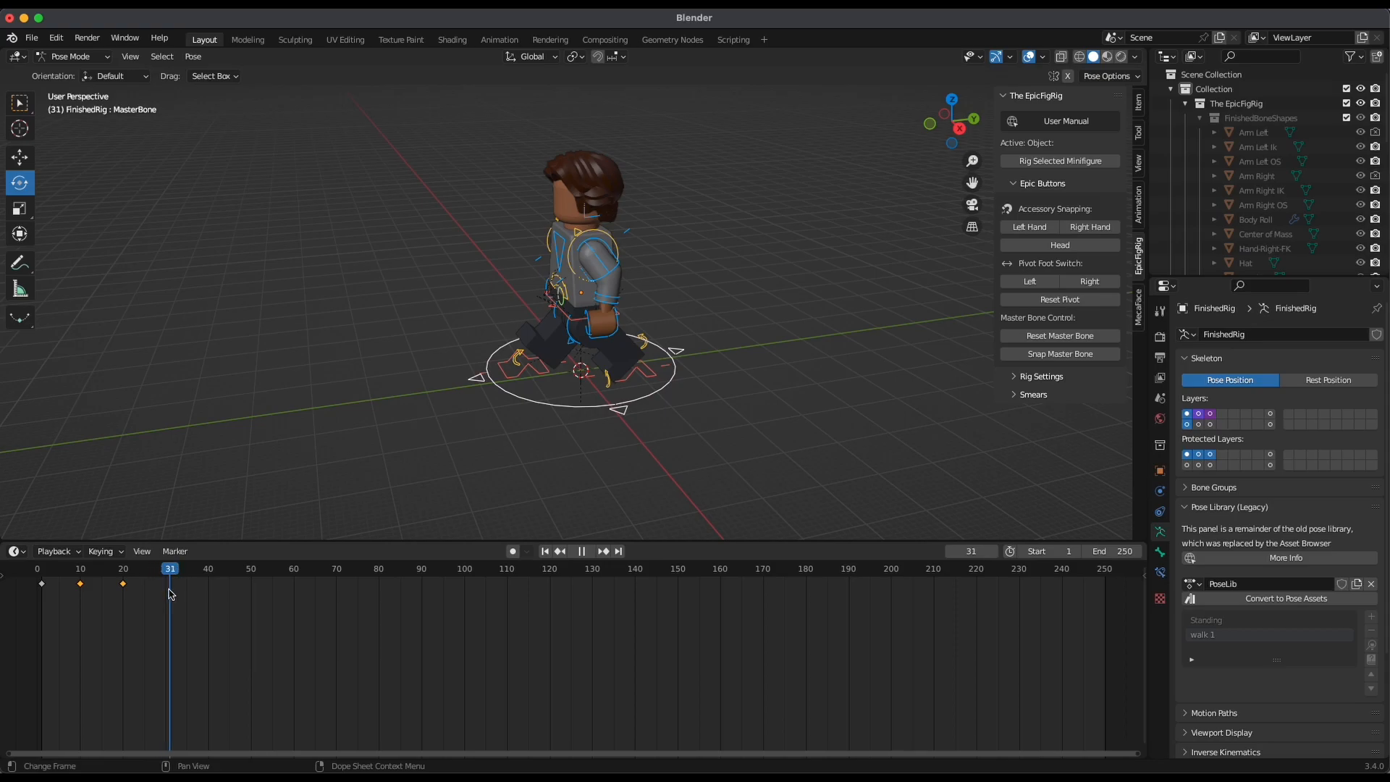
pyautogui.moveTo(169, 597); pyautogui.dragTo(167, 598)
pyautogui.press('space')
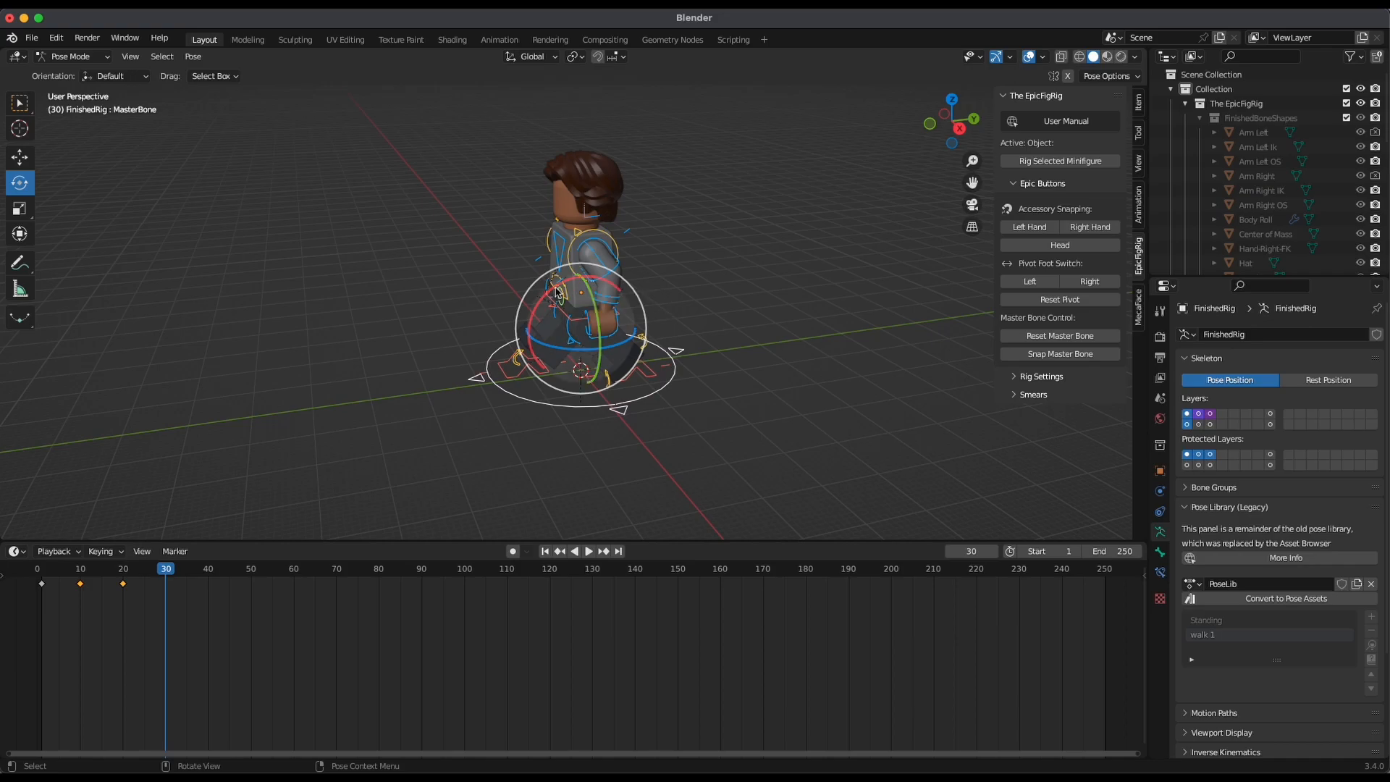
pyautogui.press('space')
pyautogui.click(139, 581)
# Return to frame 20 and add its pose to the pose library as walk 2
pyautogui.moveTo(140, 581)
pyautogui.mouseDown()
pyautogui.moveTo(84, 587)
pyautogui.moveTo(164, 605)
pyautogui.moveTo(124, 581)
pyautogui.mouseUp()
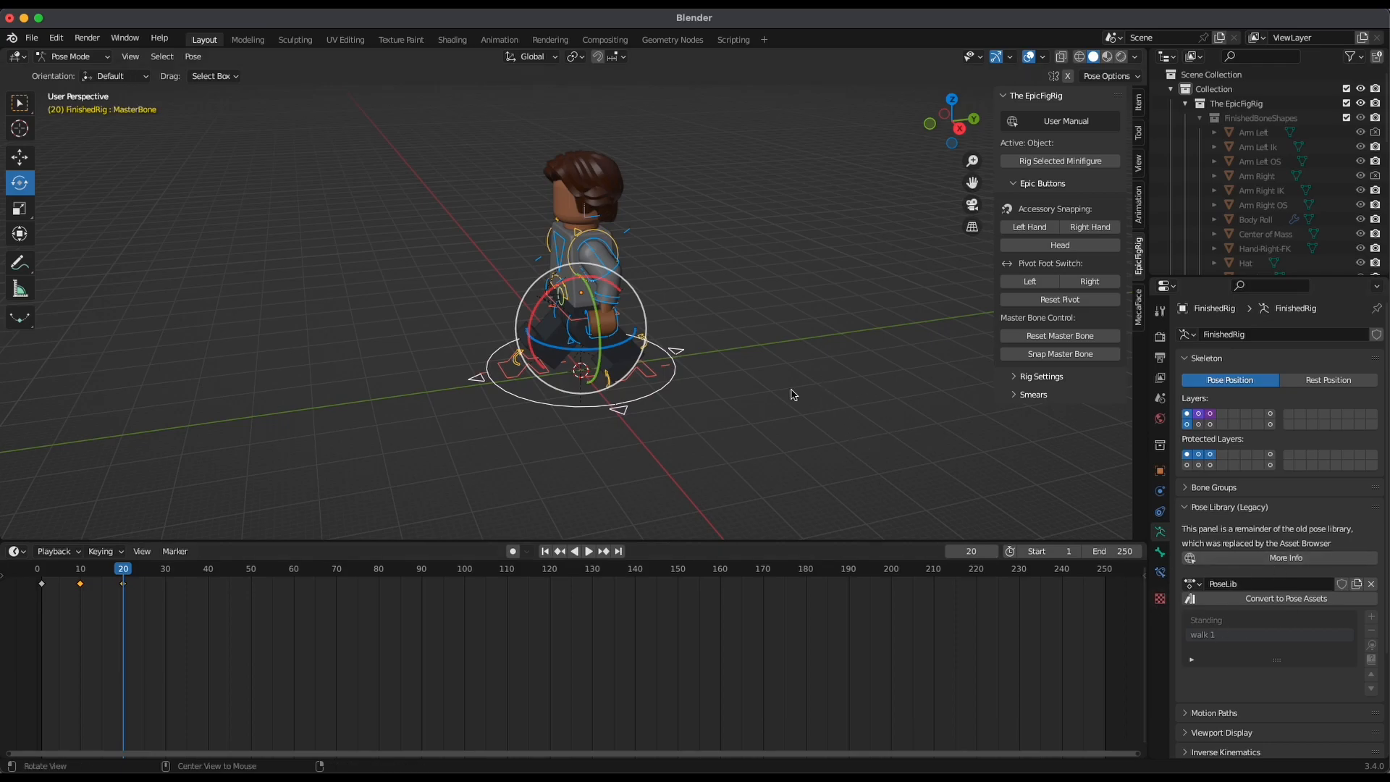
pyautogui.click(958, 127)
pyautogui.click(956, 127)
pyautogui.keyDown('ctrl'); pyautogui.keyDown('alt'); pyautogui.moveTo(732, 373); pyautogui.dragTo(788, 362); pyautogui.keyUp('alt'); pyautogui.keyUp('ctrl')
pyautogui.keyDown('alt'); pyautogui.keyDown('shift'); pyautogui.moveTo(813, 440); pyautogui.dragTo(794, 371); pyautogui.keyUp('shift'); pyautogui.keyUp('alt')
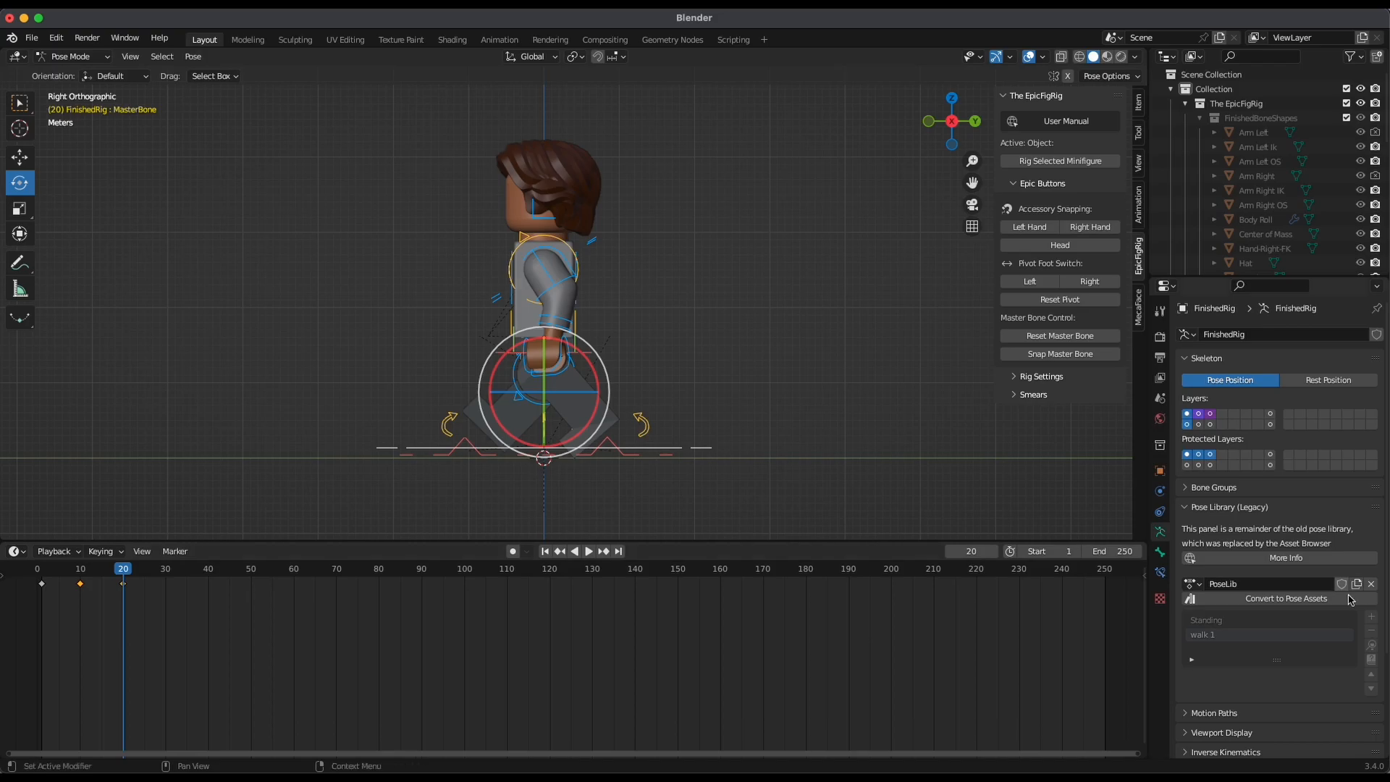
pyautogui.click(1370, 617)
pyautogui.click(1371, 616)
pyautogui.click(1337, 603)
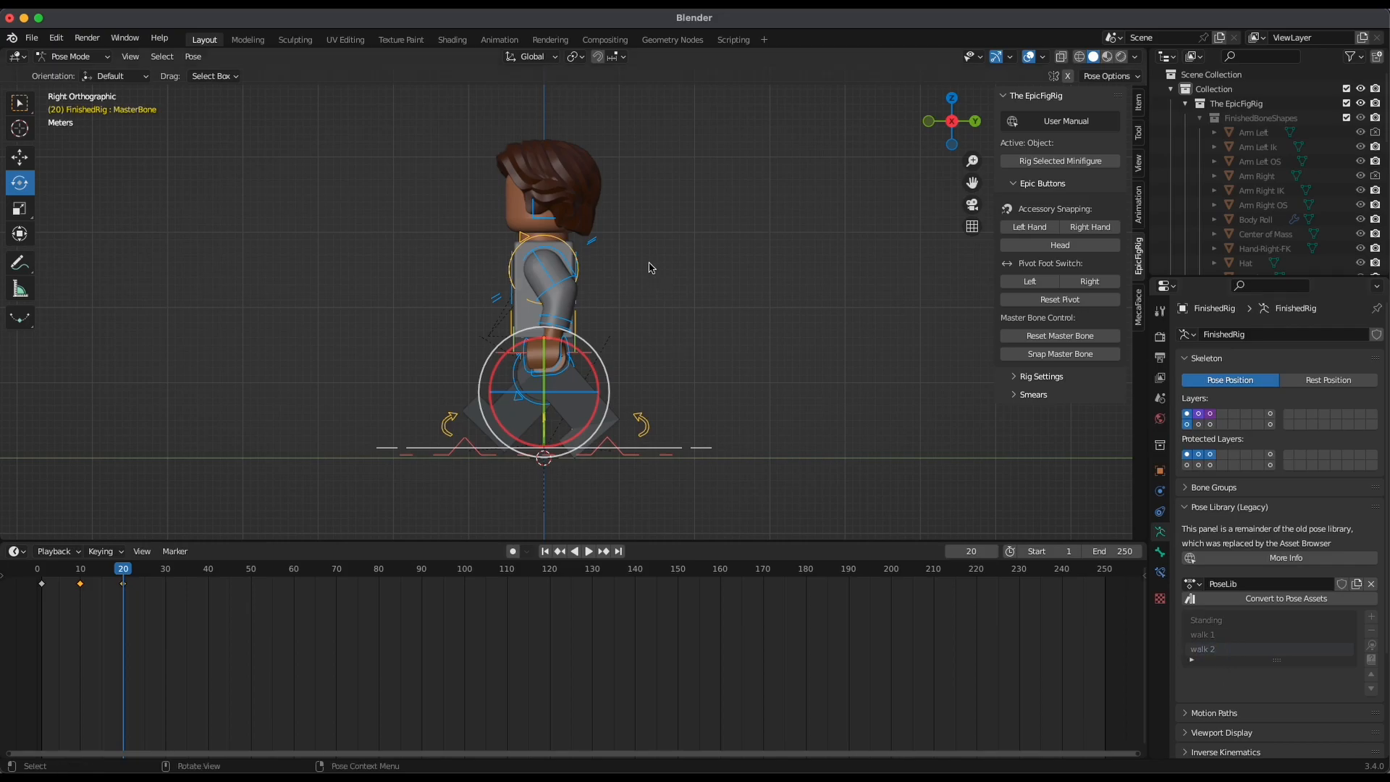
# Select all bones and replace the existing walk 2 library pose with the full-rig pose at frame 20
pyautogui.moveTo(693, 370)
pyautogui.mouseDown(button='middle')
pyautogui.moveTo(686, 316)
pyautogui.moveTo(704, 355)
pyautogui.mouseUp(button='middle')
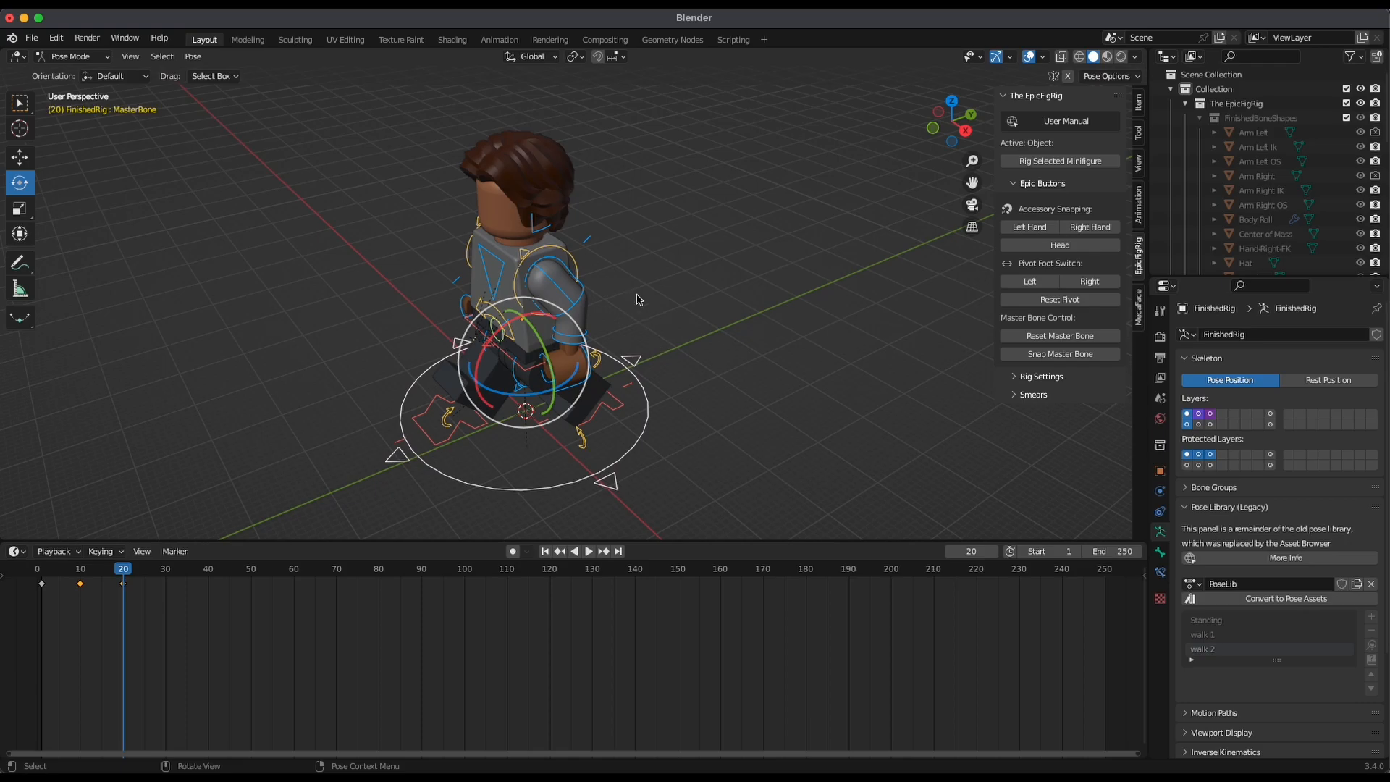
pyautogui.click(640, 450)
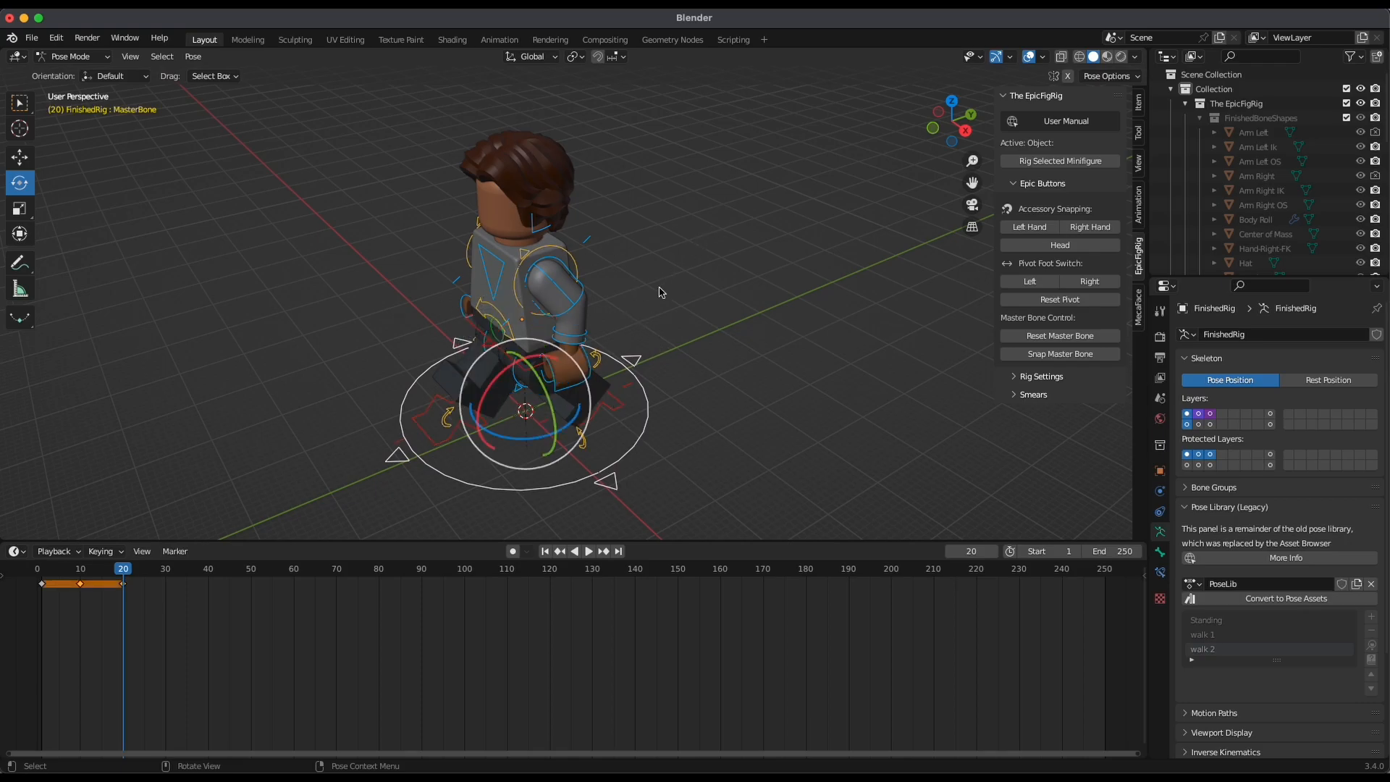
pyautogui.press('a')
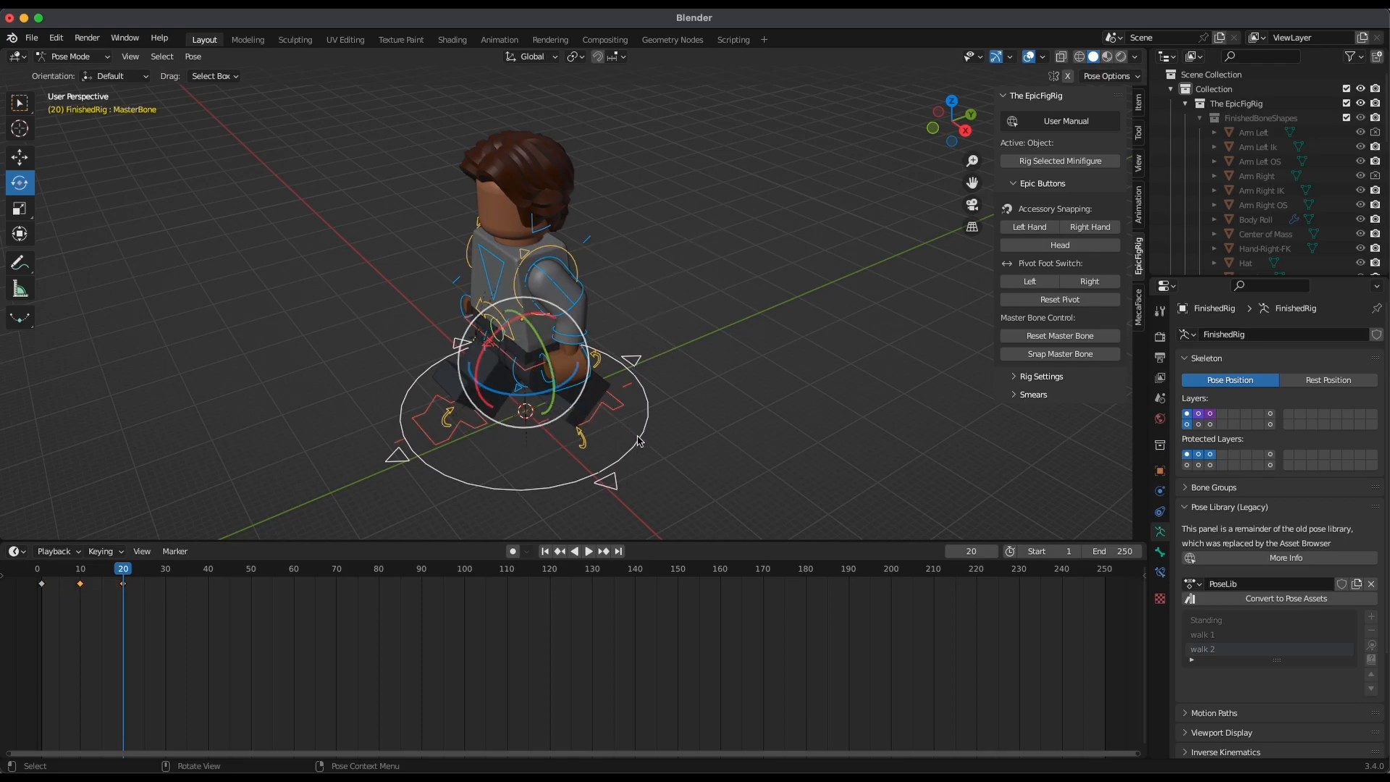
pyautogui.moveTo(660, 440); pyautogui.dragTo(696, 378, button='middle')
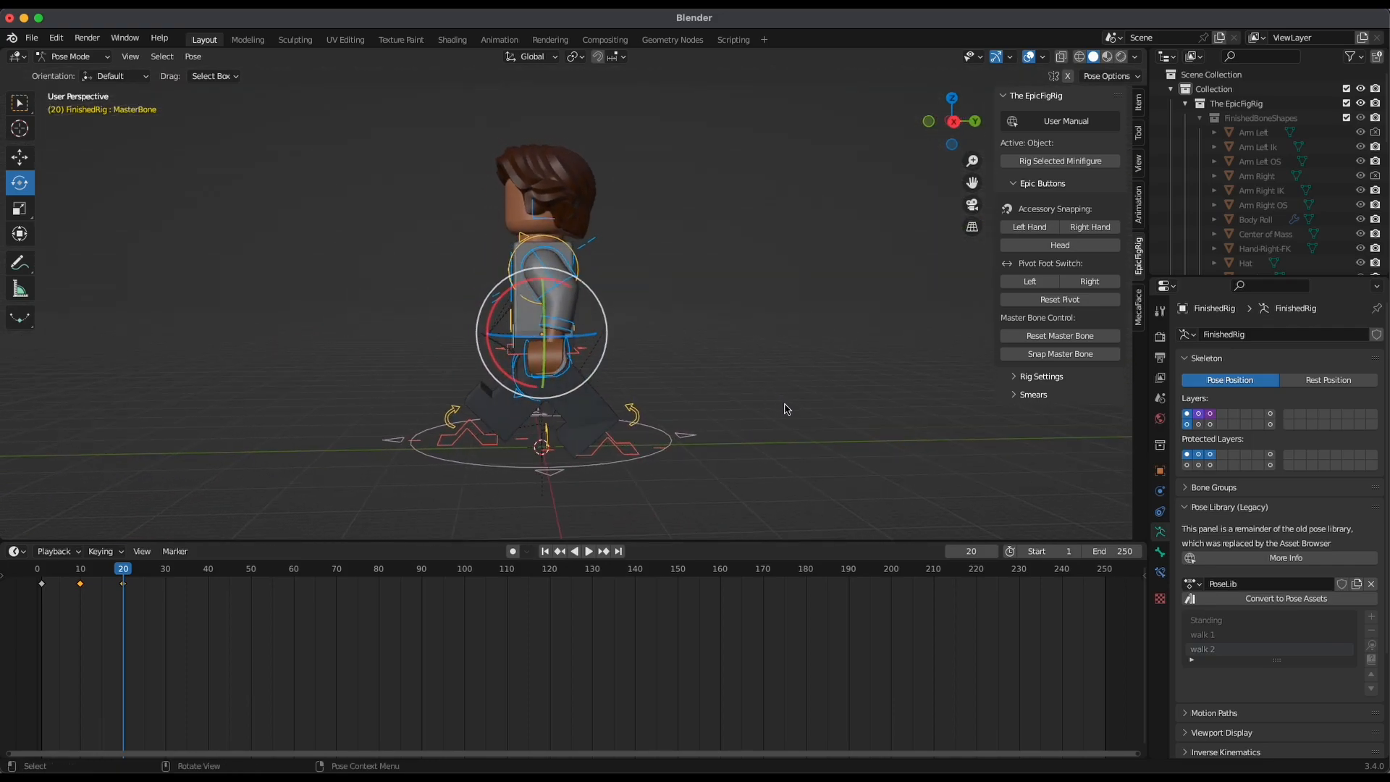
pyautogui.click(1370, 616)
pyautogui.moveTo(1334, 653)
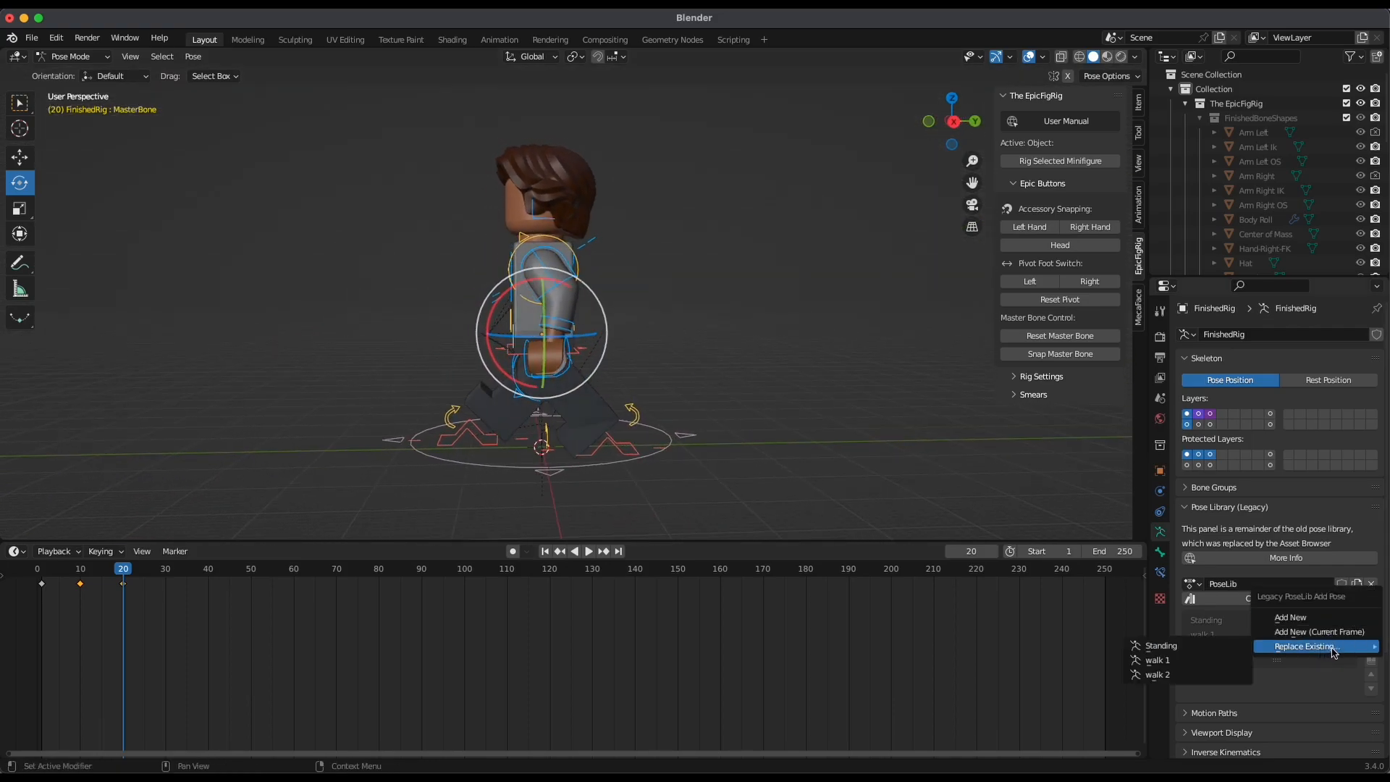
pyautogui.click(1157, 674)
# Go to frame 30 and move the right foot control back beneath the body in the right orthographic view
pyautogui.press('space')
pyautogui.moveTo(56, 631); pyautogui.dragTo(169, 688)
pyautogui.moveTo(171, 575); pyautogui.dragTo(168, 586)
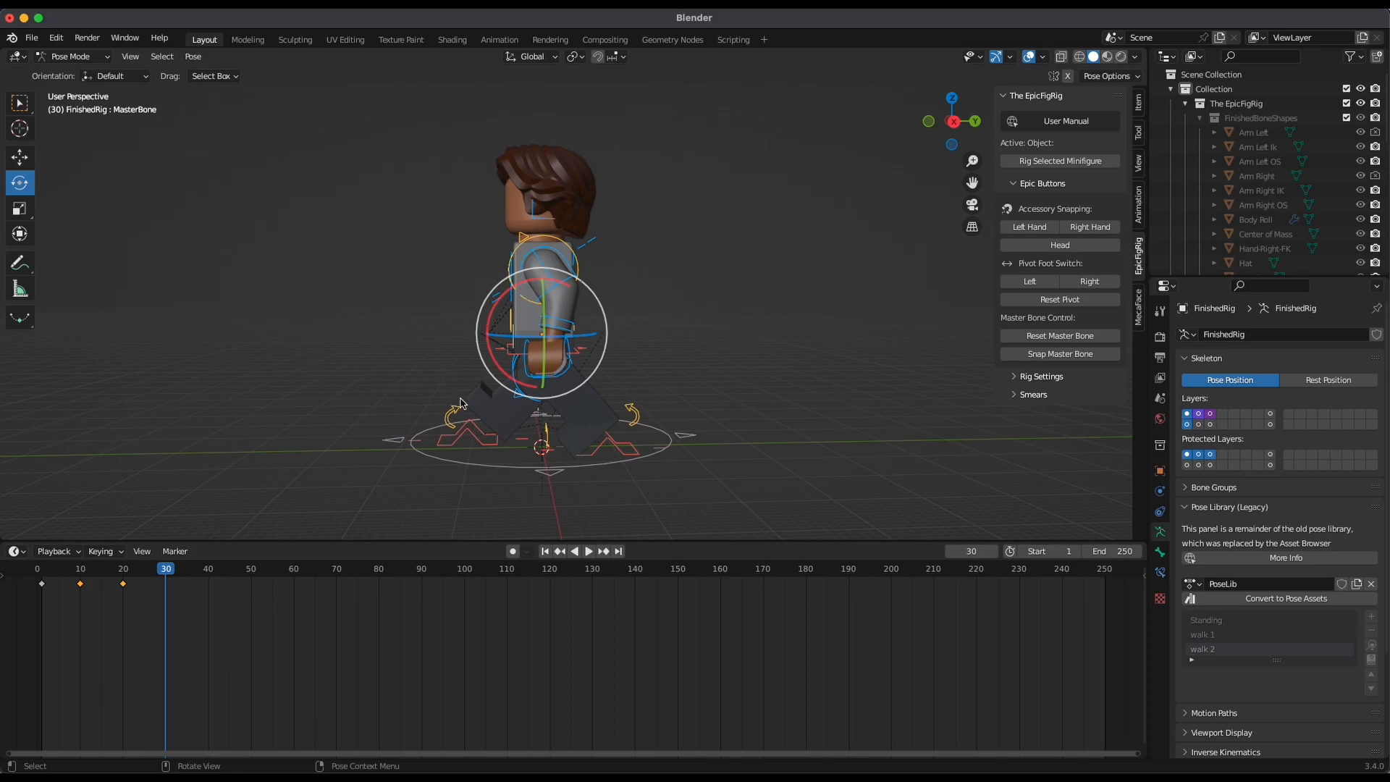
pyautogui.click(953, 121)
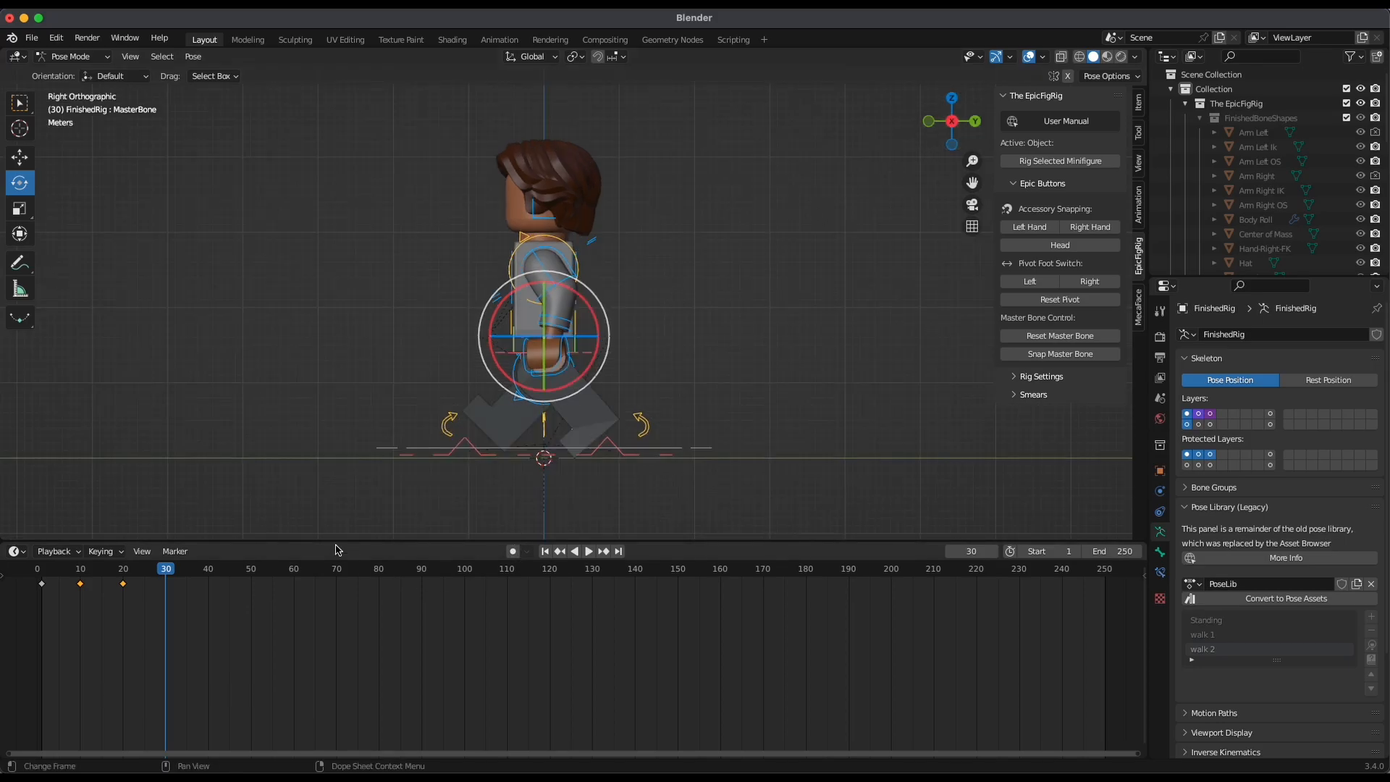
pyautogui.click(485, 450)
pyautogui.click(486, 454)
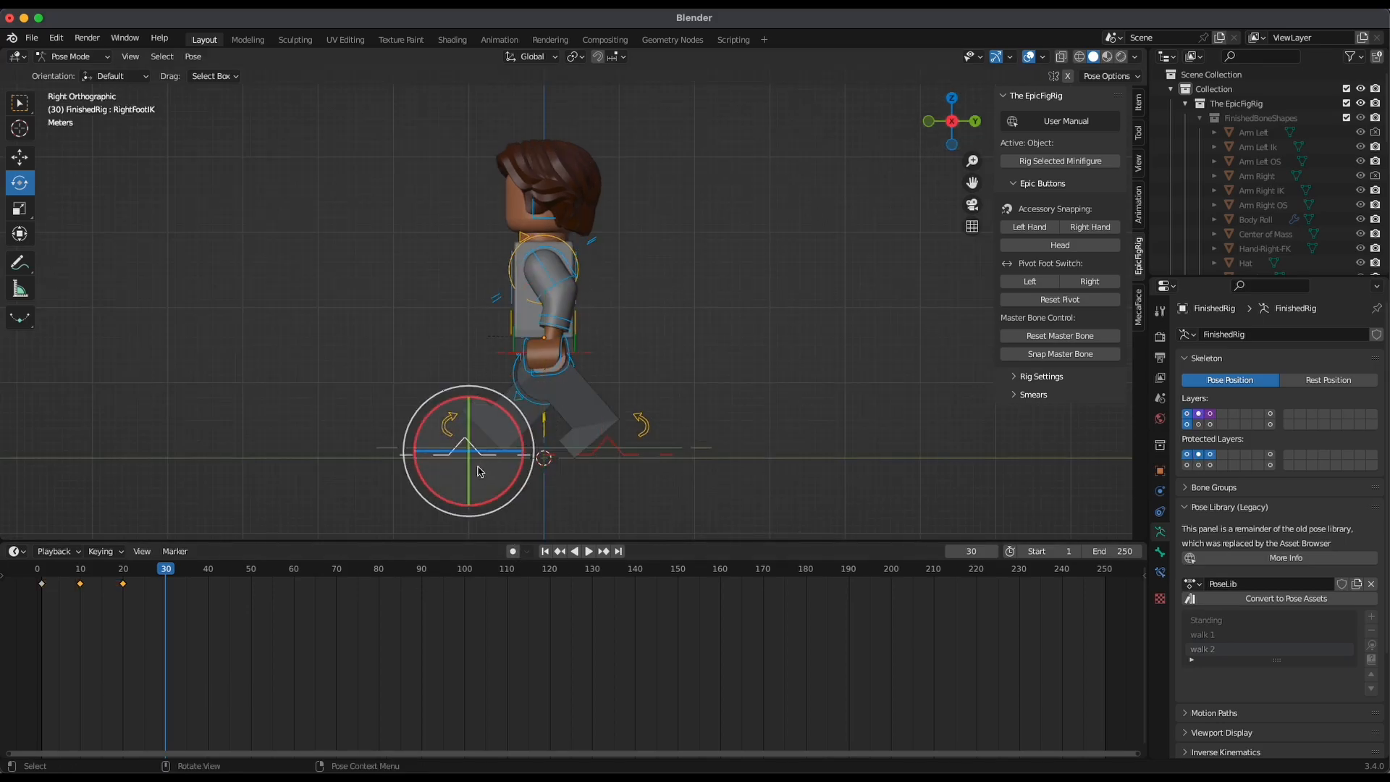
pyautogui.hotkey('shift', 'space')
pyautogui.press('g')
pyautogui.moveTo(513, 458); pyautogui.dragTo(526, 512)
# Move the left foot control forward at frame 30 so the left leg swings up in front of the body
pyautogui.click(625, 469)
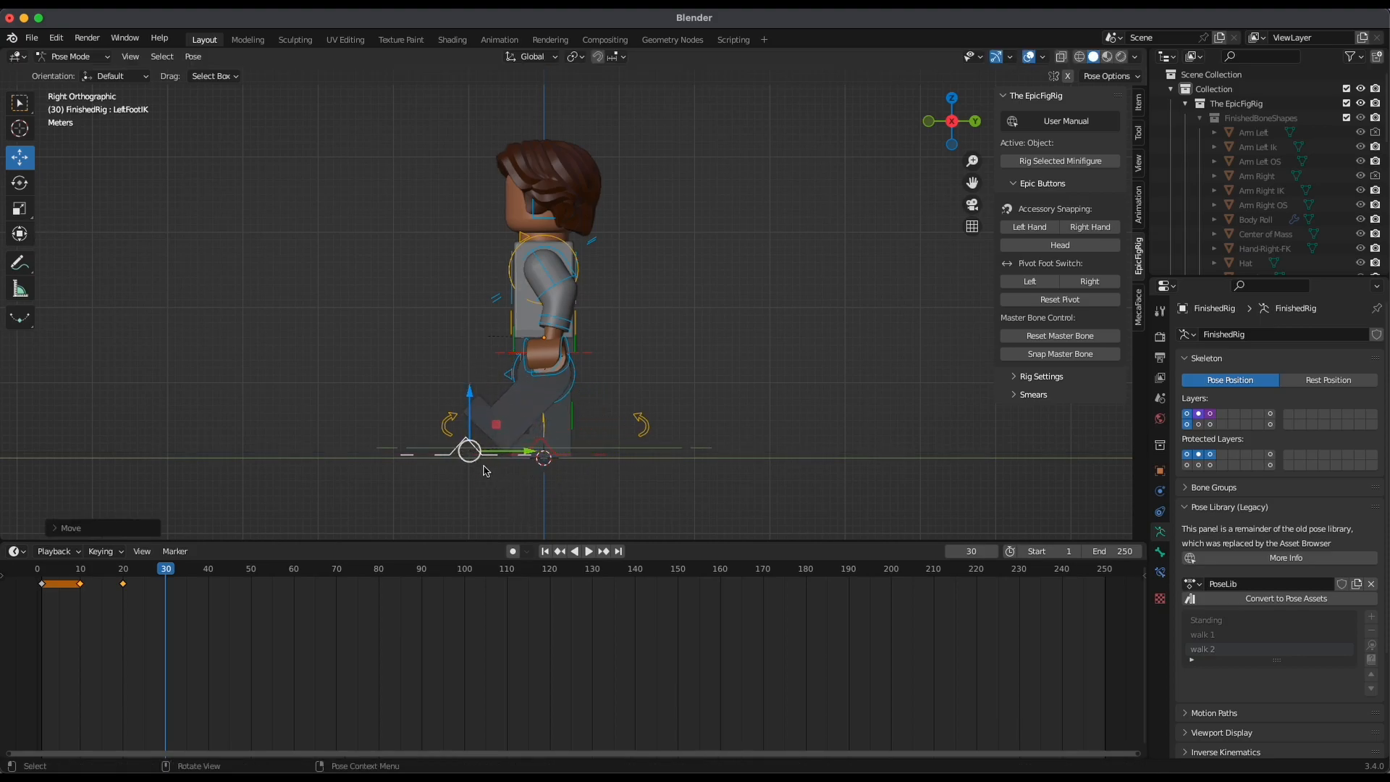
pyautogui.moveTo(738, 360)
pyautogui.mouseDown(button='middle')
pyautogui.moveTo(945, 343)
pyautogui.moveTo(722, 351)
pyautogui.moveTo(753, 348)
pyautogui.mouseUp(button='middle')
pyautogui.click(962, 121)
pyautogui.moveTo(524, 454); pyautogui.dragTo(441, 554)
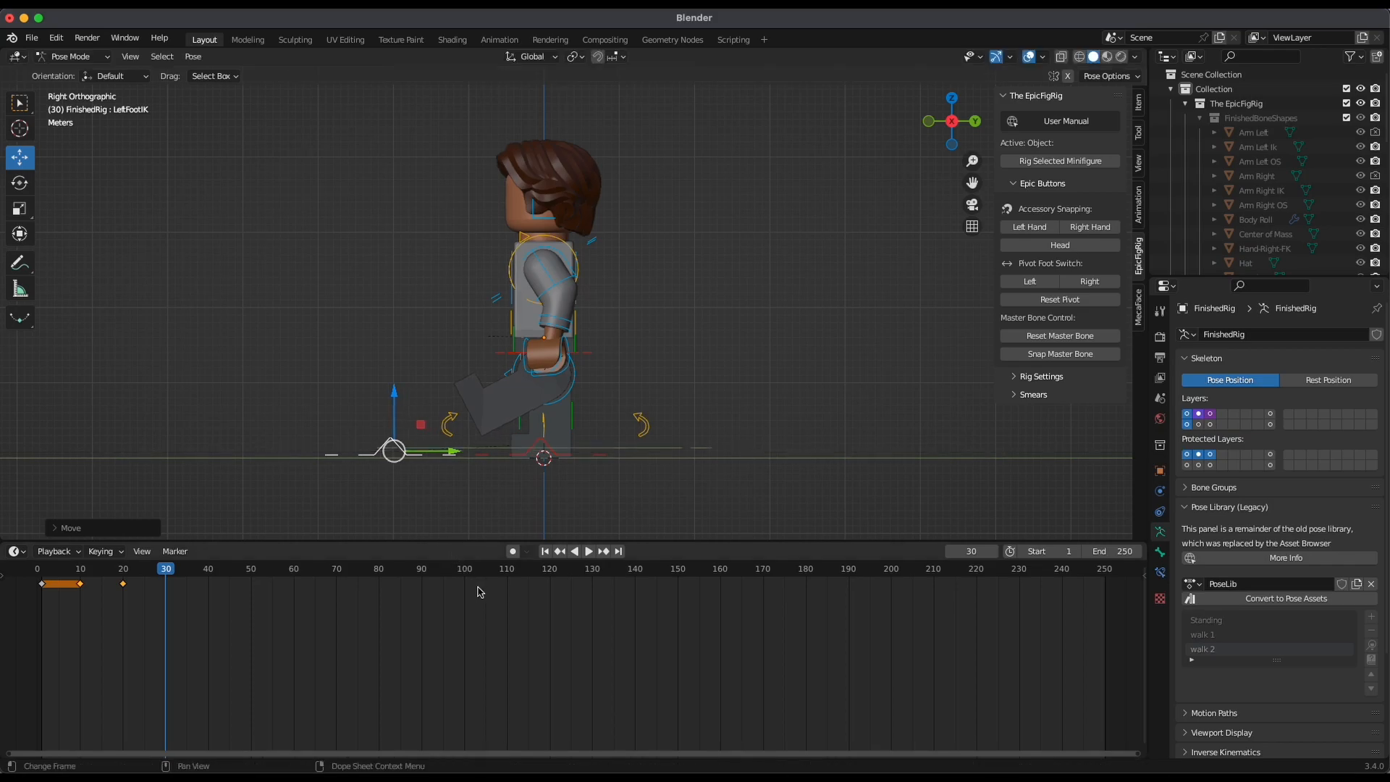
# Play back and scrub the animation up to frame 30 to check the new foot positions
pyautogui.moveTo(357, 624); pyautogui.dragTo(178, 617)
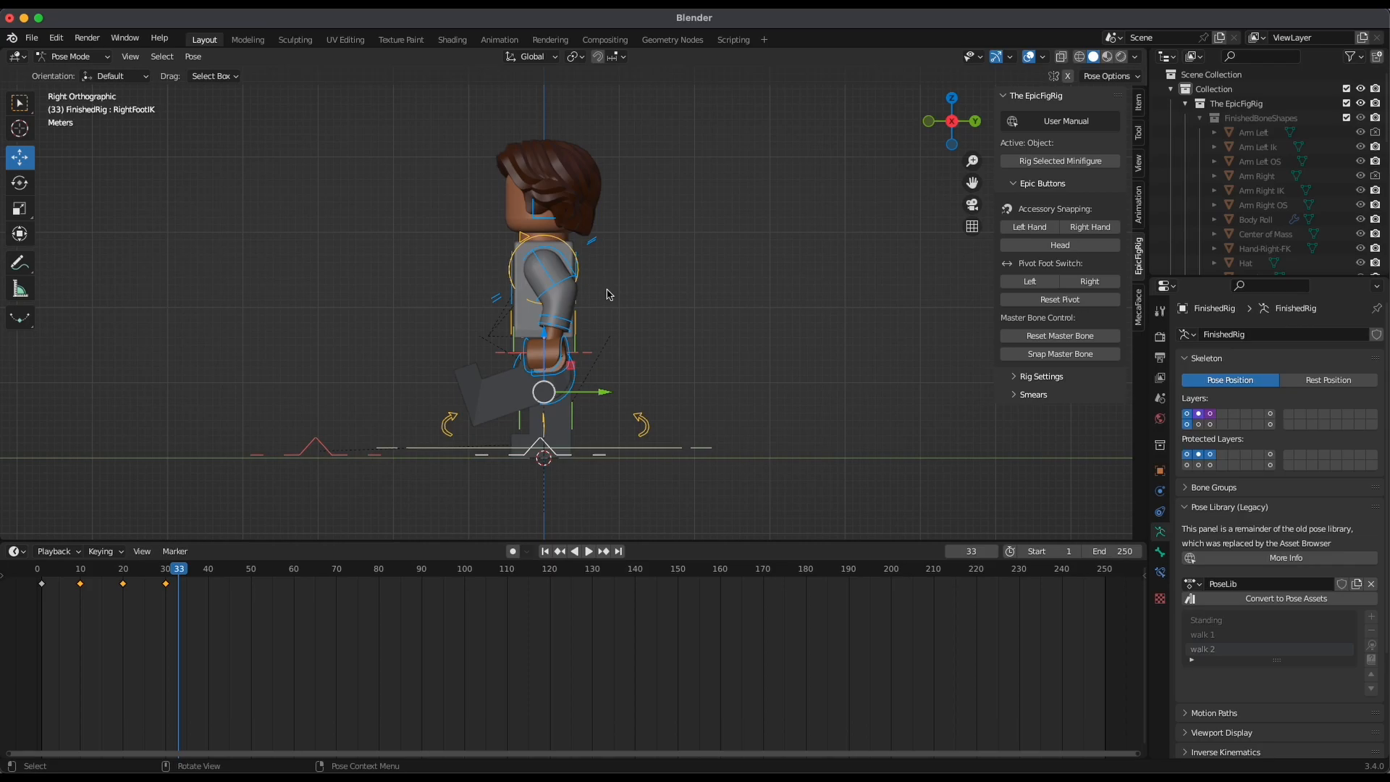
pyautogui.press('space')
pyautogui.click(65, 605)
pyautogui.moveTo(118, 618); pyautogui.dragTo(162, 627)
pyautogui.moveTo(161, 569); pyautogui.dragTo(162, 570)
pyautogui.click(166, 569)
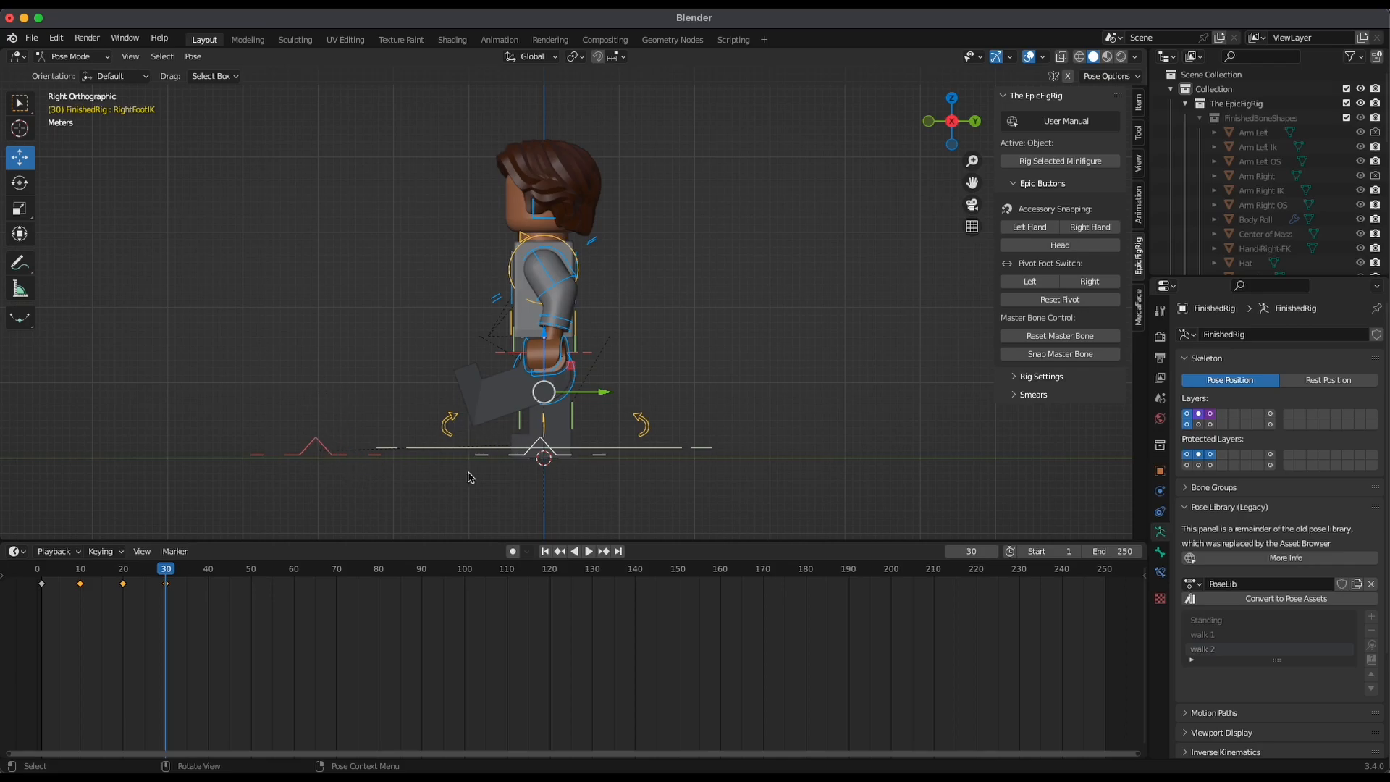
pyautogui.click(671, 452)
pyautogui.click(167, 583)
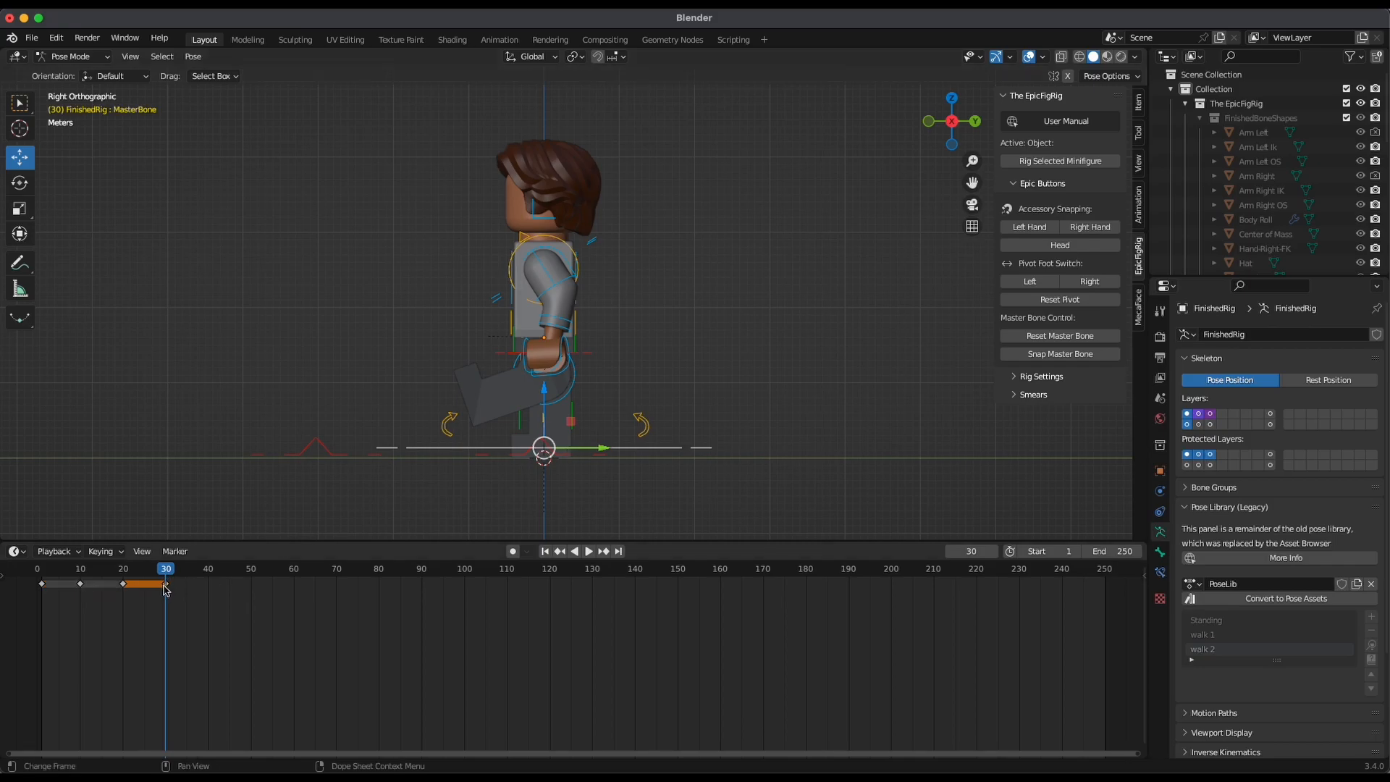
pyautogui.press('x')
pyautogui.click(171, 587)
pyautogui.press('a')
# Rotate the torso rock control at frame 30 so the upper body leans toward the raised left leg
pyautogui.moveTo(799, 291); pyautogui.dragTo(688, 366, button='middle')
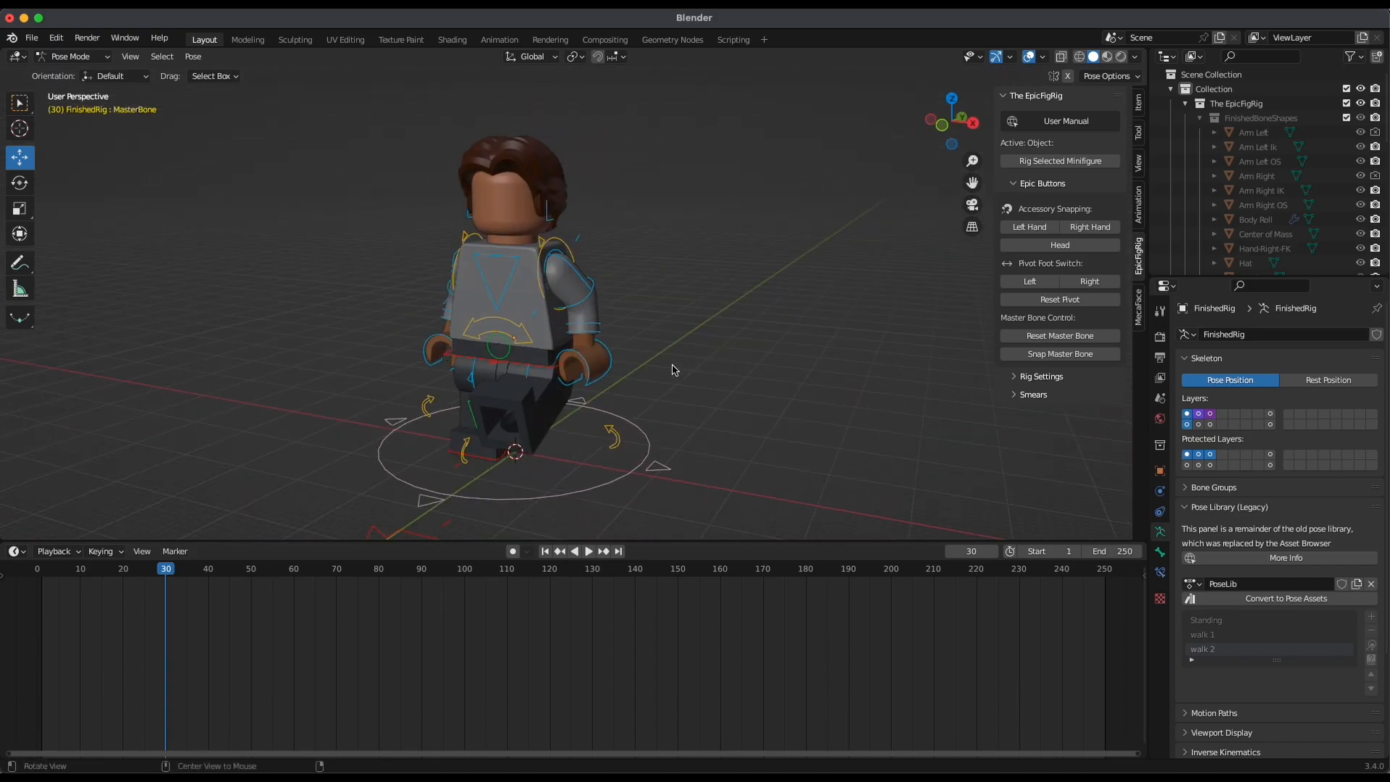
pyautogui.moveTo(524, 333); pyautogui.dragTo(622, 345, button='middle')
pyautogui.click(536, 330)
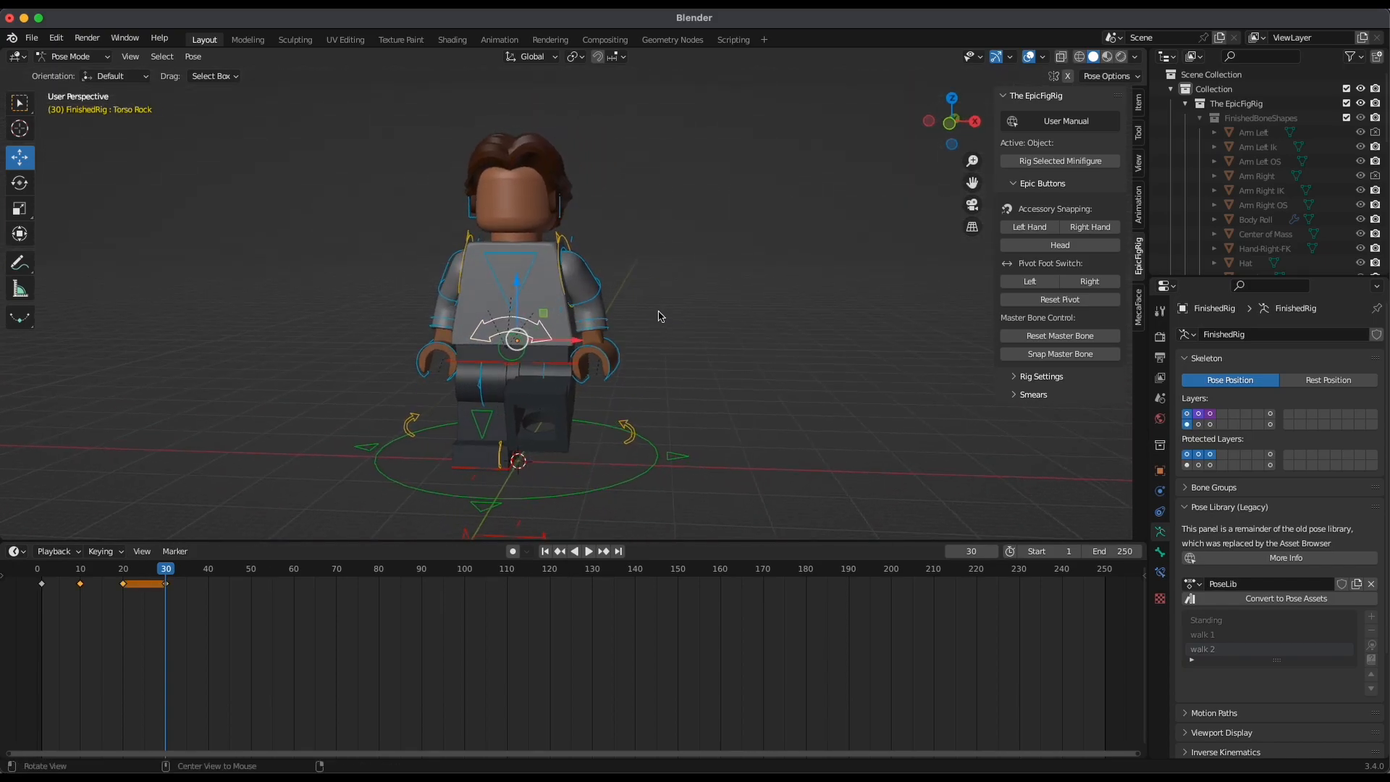
pyautogui.press('r')
pyautogui.moveTo(556, 303); pyautogui.dragTo(571, 318)
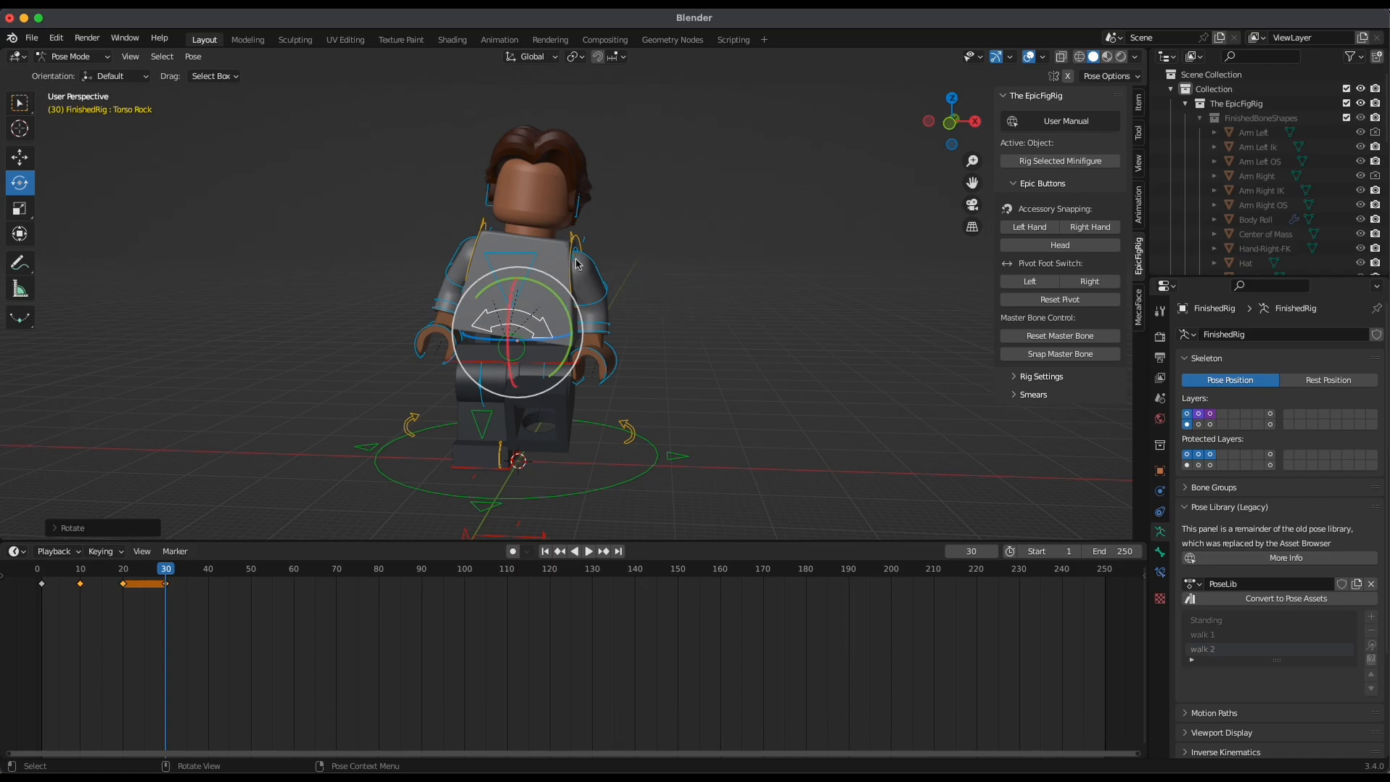
# Rotate the left arm socket control so the left arm swings behind the body
pyautogui.moveTo(772, 280); pyautogui.dragTo(577, 304, button='middle')
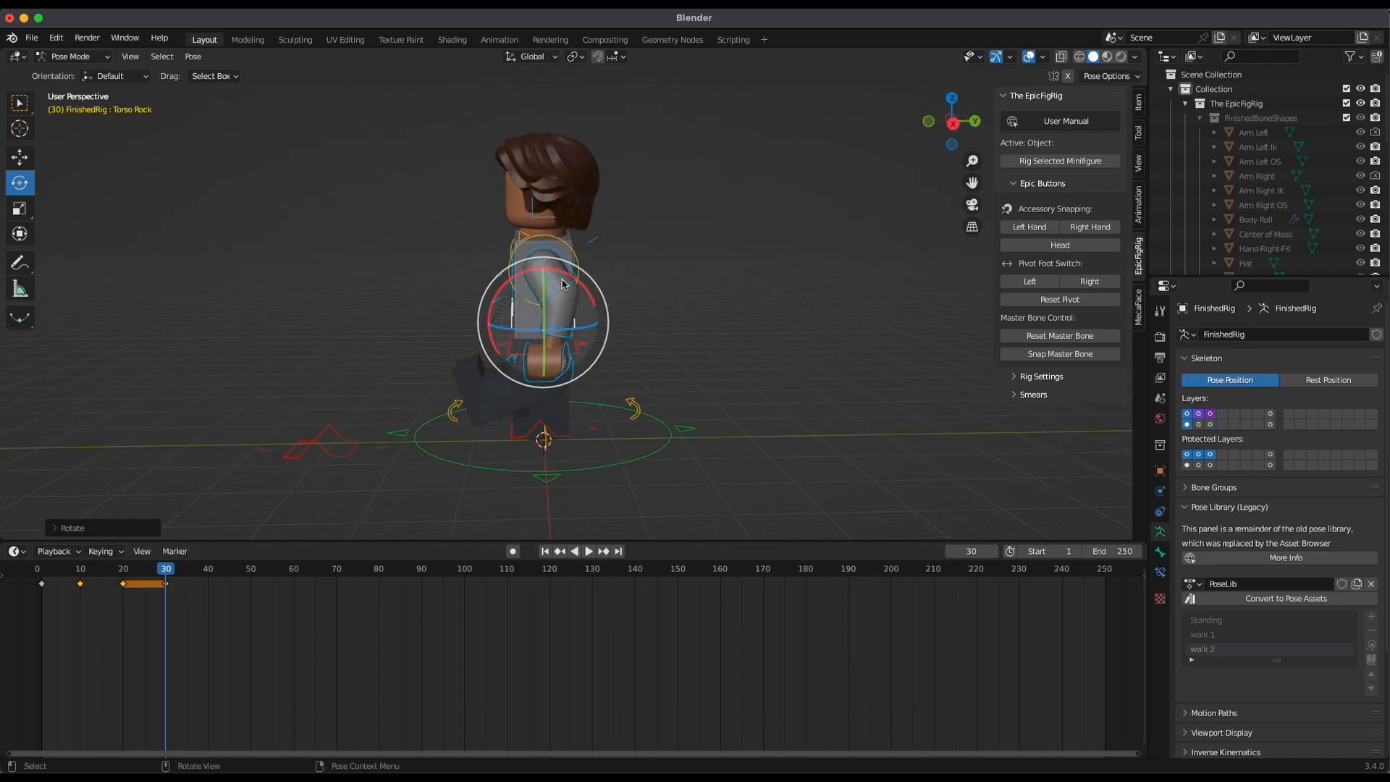
pyautogui.click(577, 272)
pyautogui.moveTo(589, 245); pyautogui.dragTo(559, 211)
pyautogui.click(953, 125)
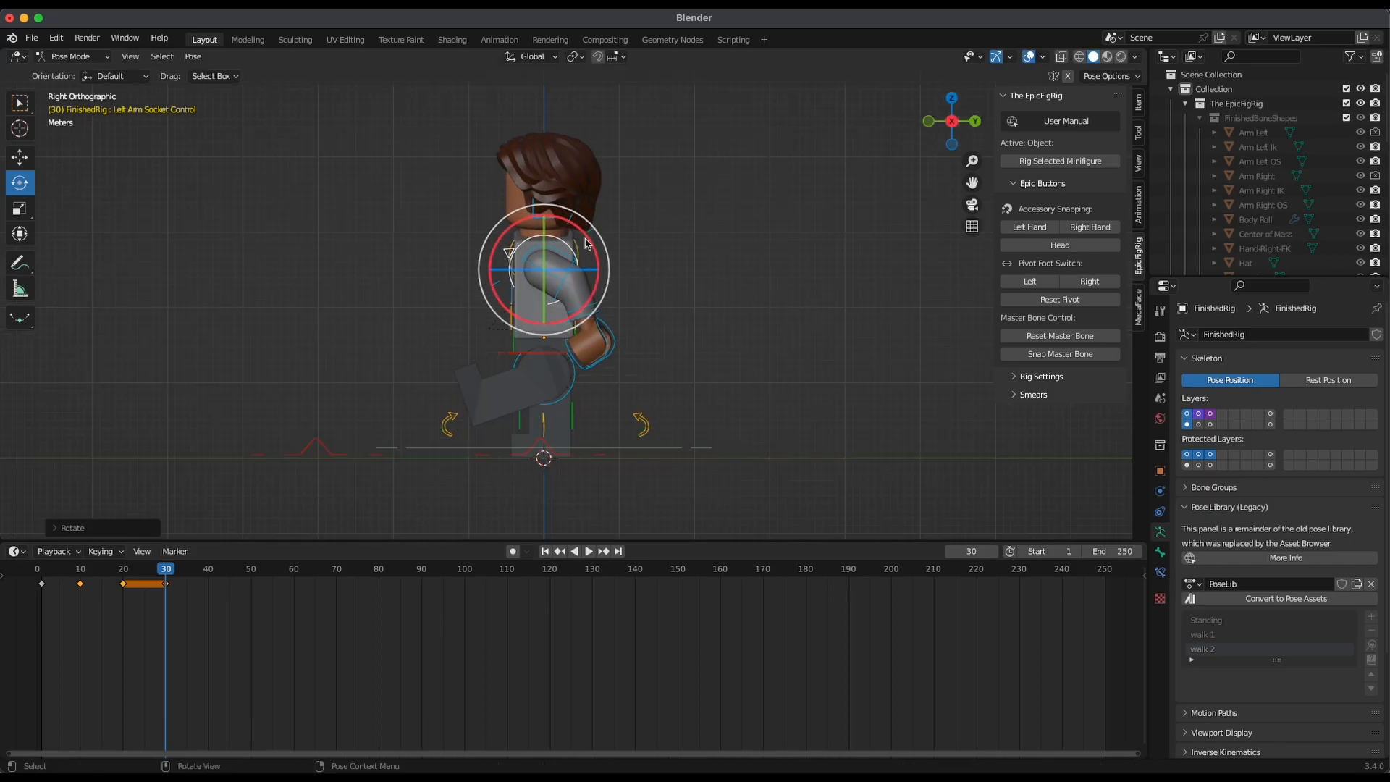
# Rotate the right arm socket control from the side view so the right arm swings forward
pyautogui.moveTo(716, 199); pyautogui.dragTo(644, 255, button='middle')
pyautogui.click(648, 268)
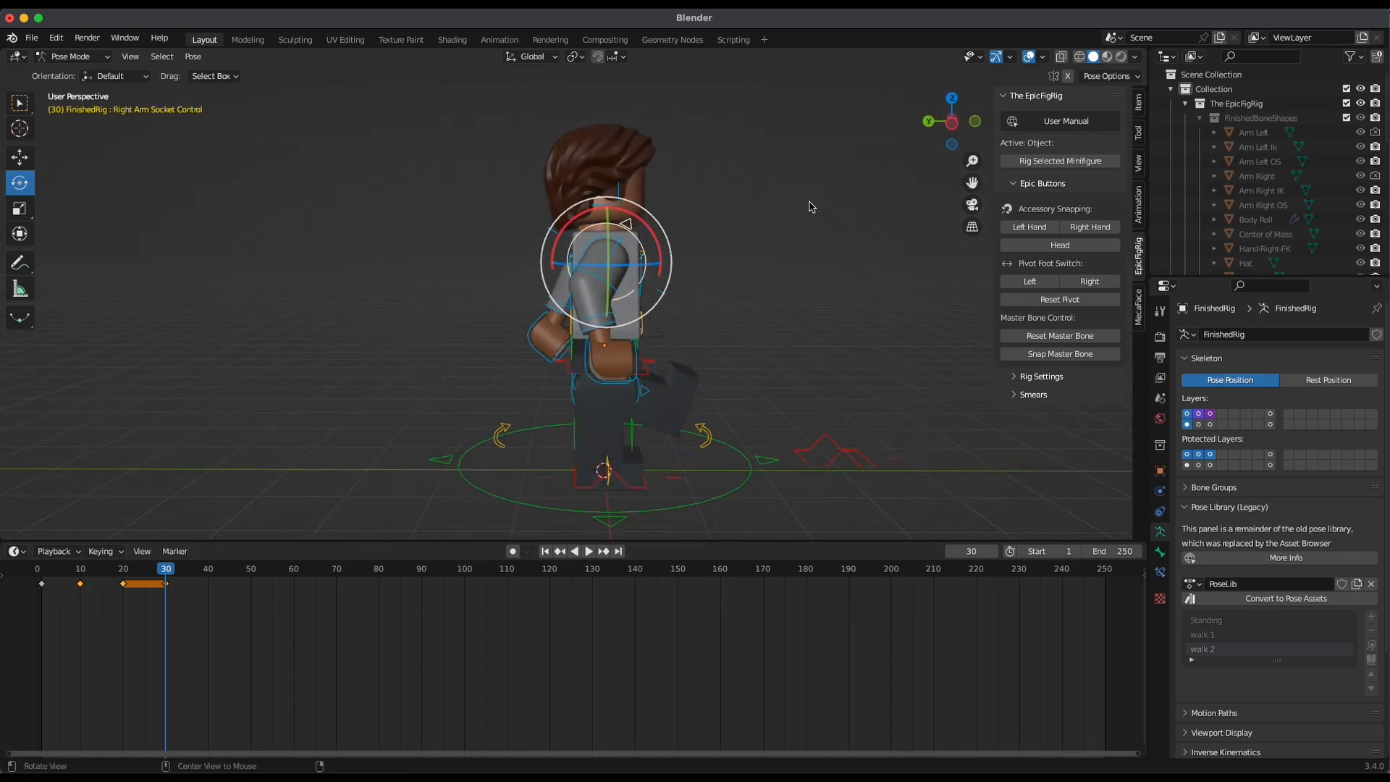
pyautogui.click(953, 125)
pyautogui.moveTo(657, 270); pyautogui.dragTo(688, 219)
# Rotate the torso control at frame 30 so the upper body tilts slightly forward
pyautogui.moveTo(689, 218); pyautogui.dragTo(695, 296, button='middle')
pyautogui.click(536, 256)
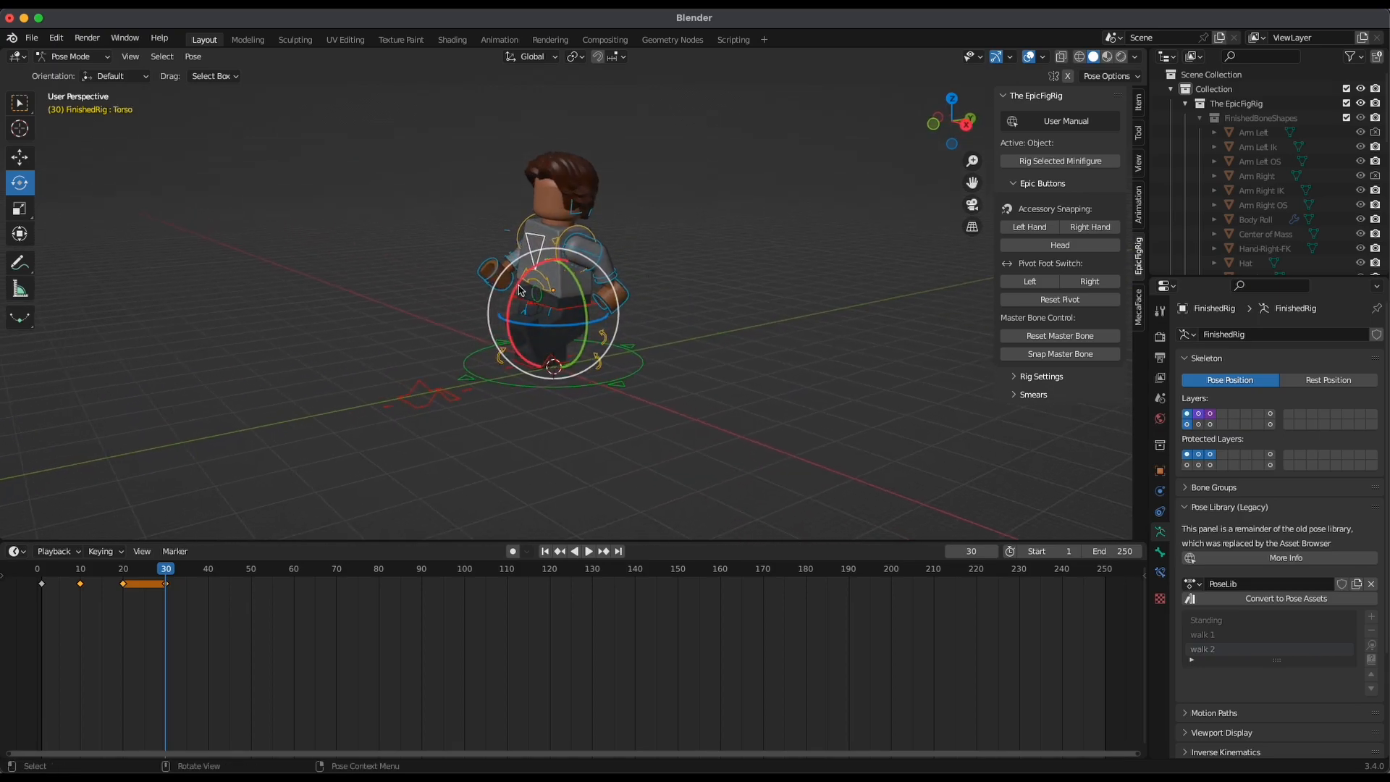
pyautogui.moveTo(522, 281); pyautogui.dragTo(507, 302)
pyautogui.moveTo(713, 290); pyautogui.dragTo(732, 239, button='middle')
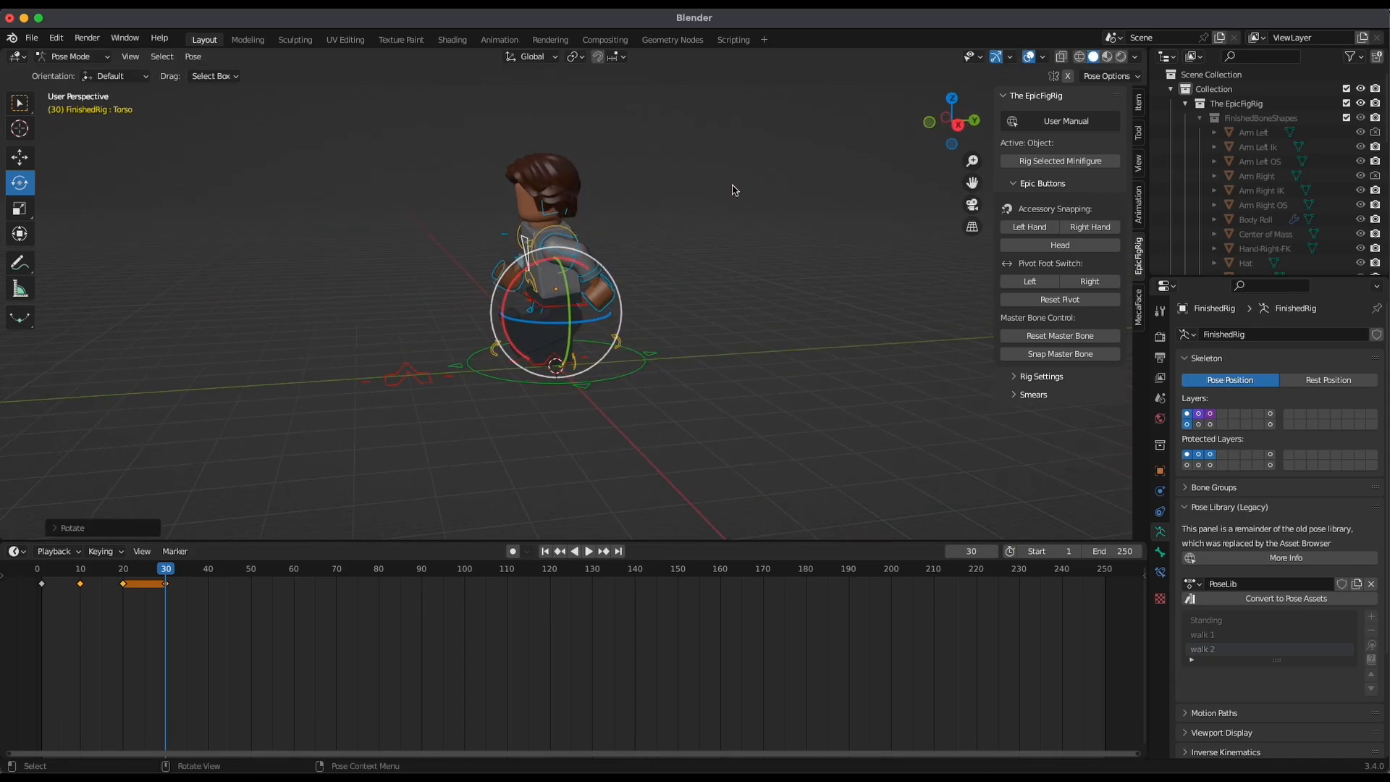
# Select all bones including the master bone and insert a Location & Rotation keyframe at frame 30
pyautogui.hotkey('ctrl', 'z')
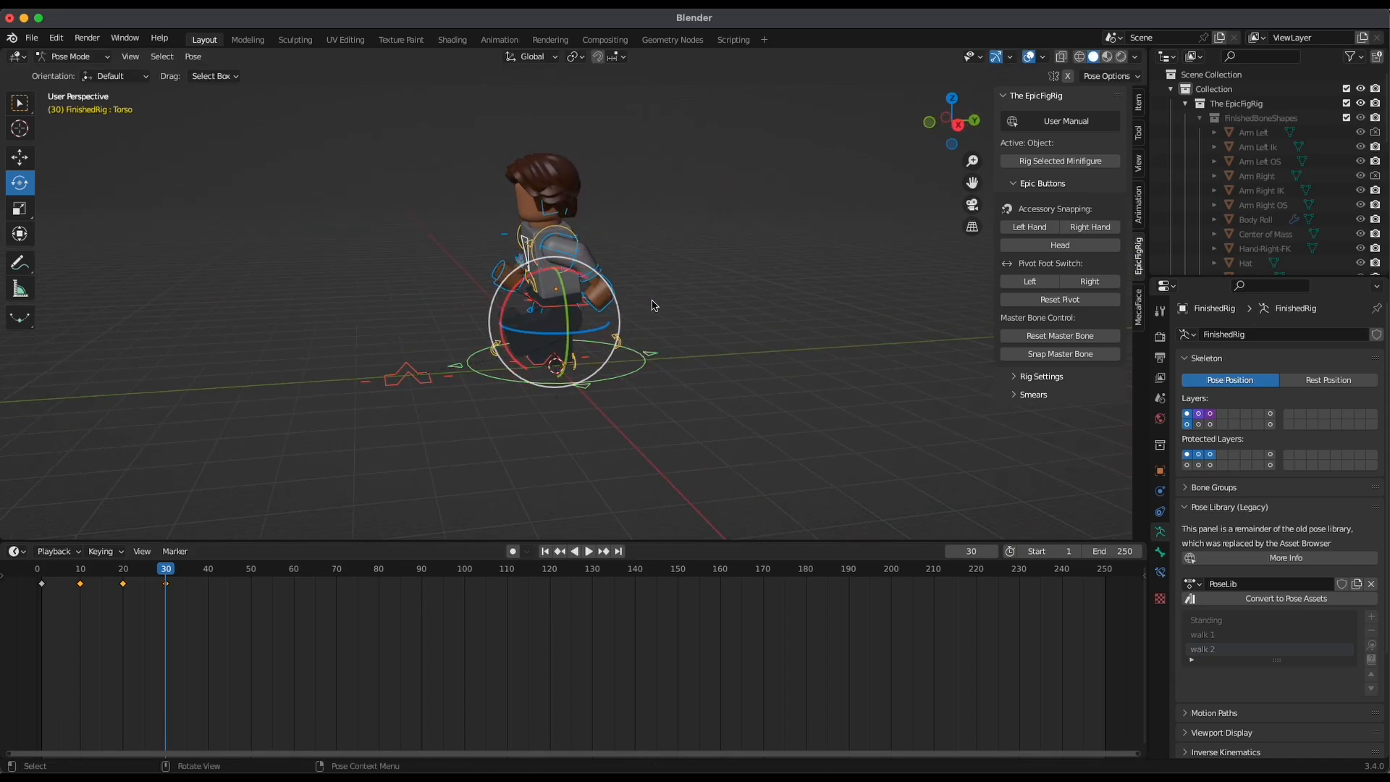
pyautogui.click(640, 372)
pyautogui.keyDown('shift'); pyautogui.click(649, 373); pyautogui.keyUp('shift')
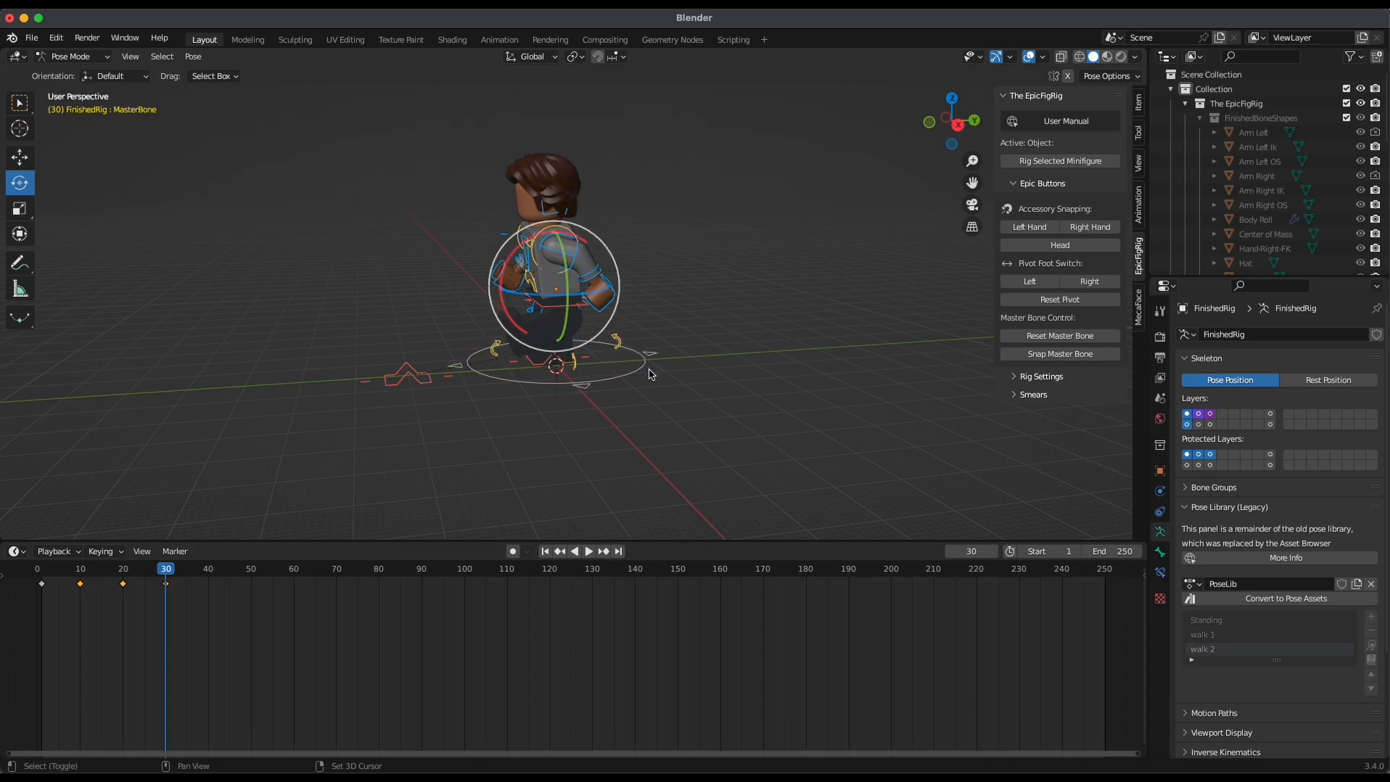
pyautogui.press('i')
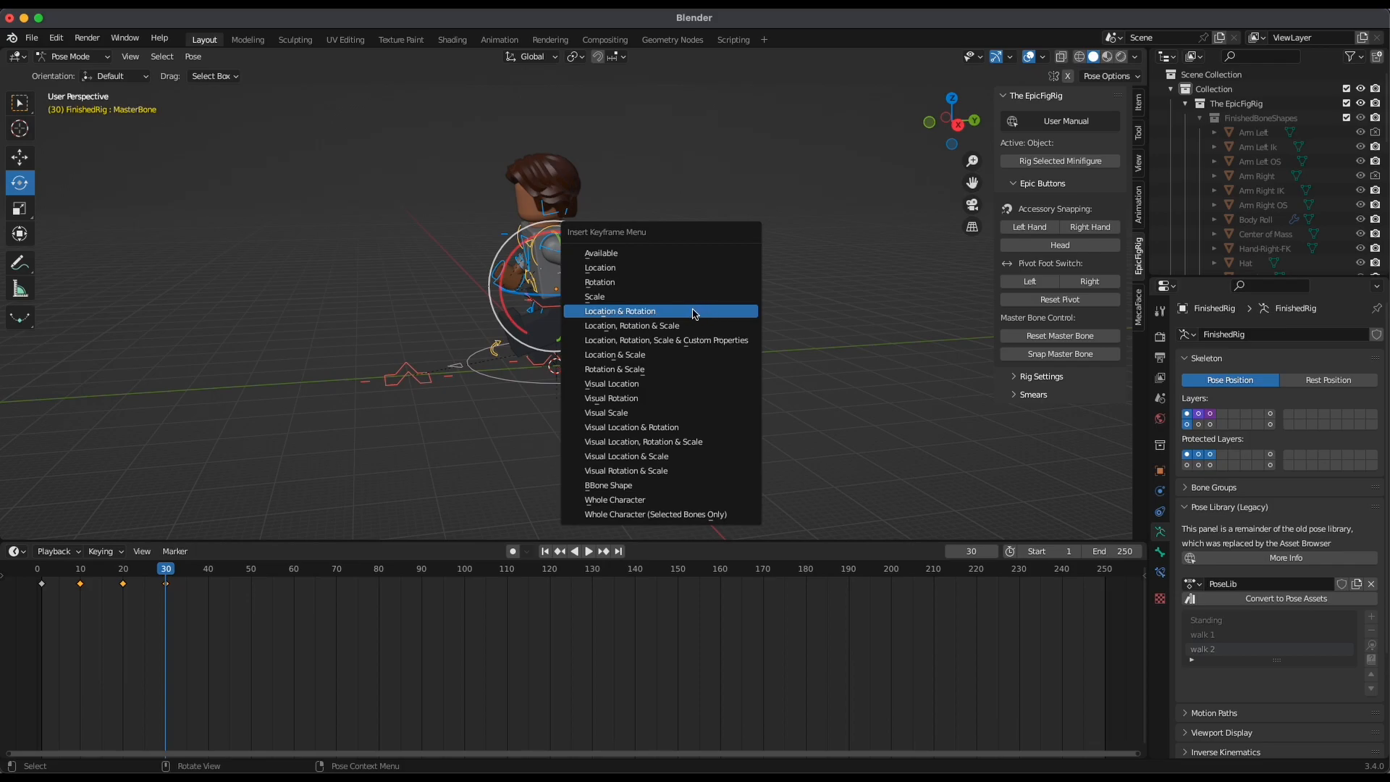
pyautogui.click(694, 312)
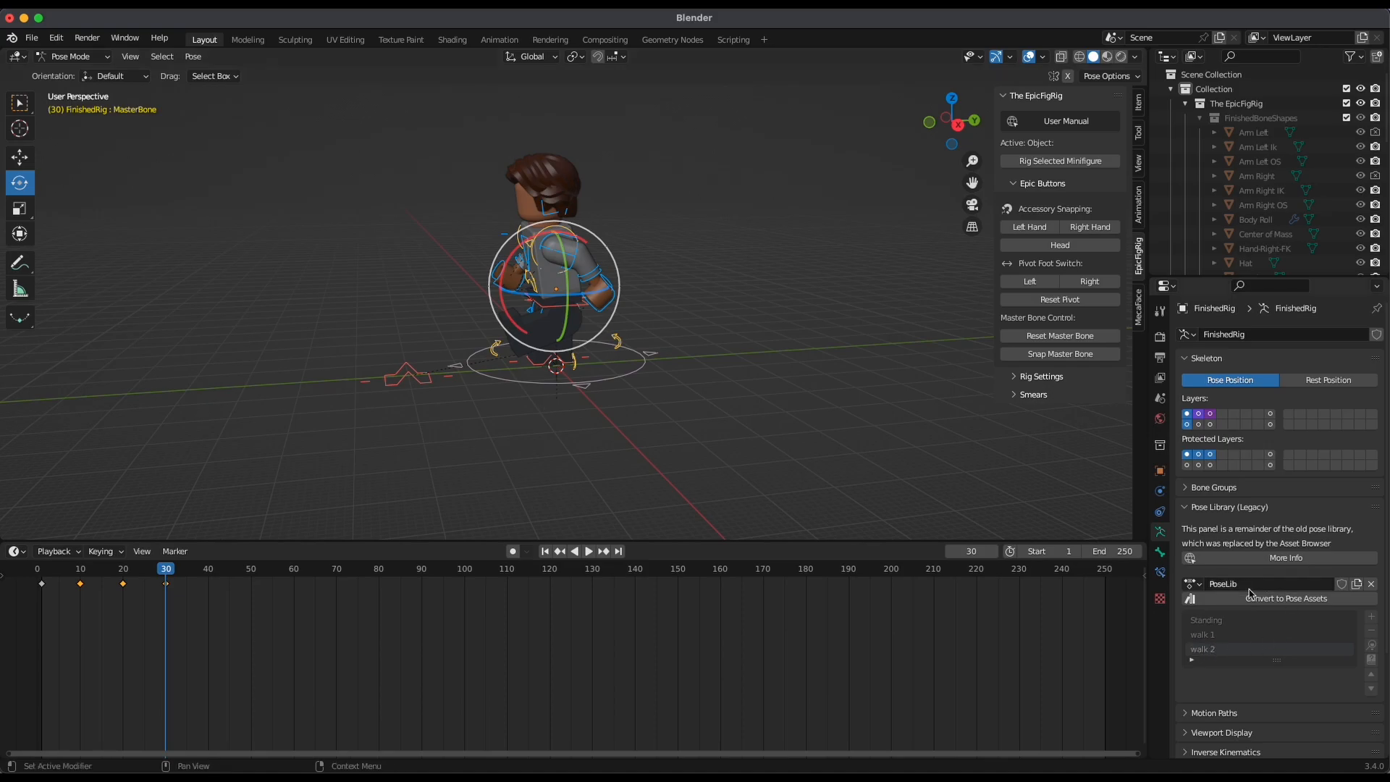
# Add the full-rig pose at frame 30 to the pose library as walk 3
pyautogui.click(1370, 616)
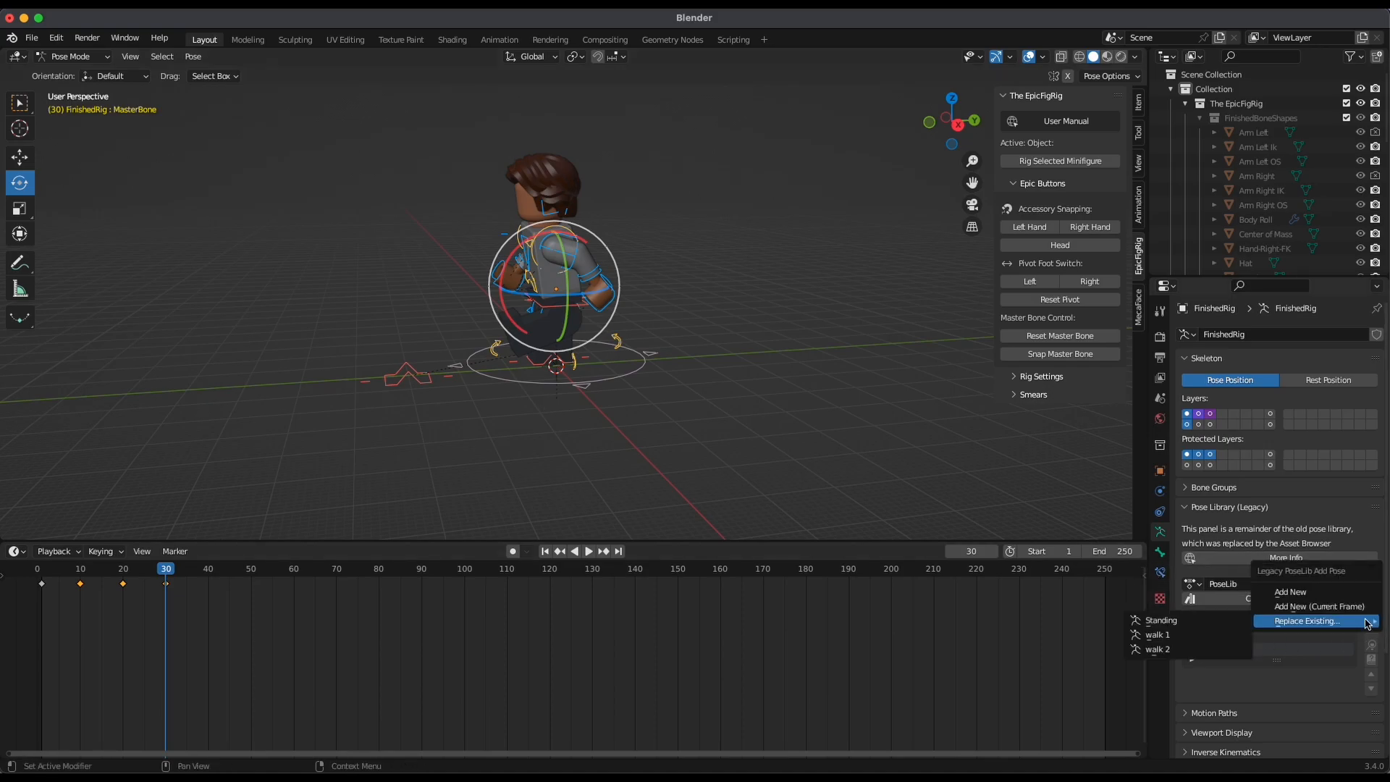
pyautogui.click(1317, 593)
pyautogui.press('Down')
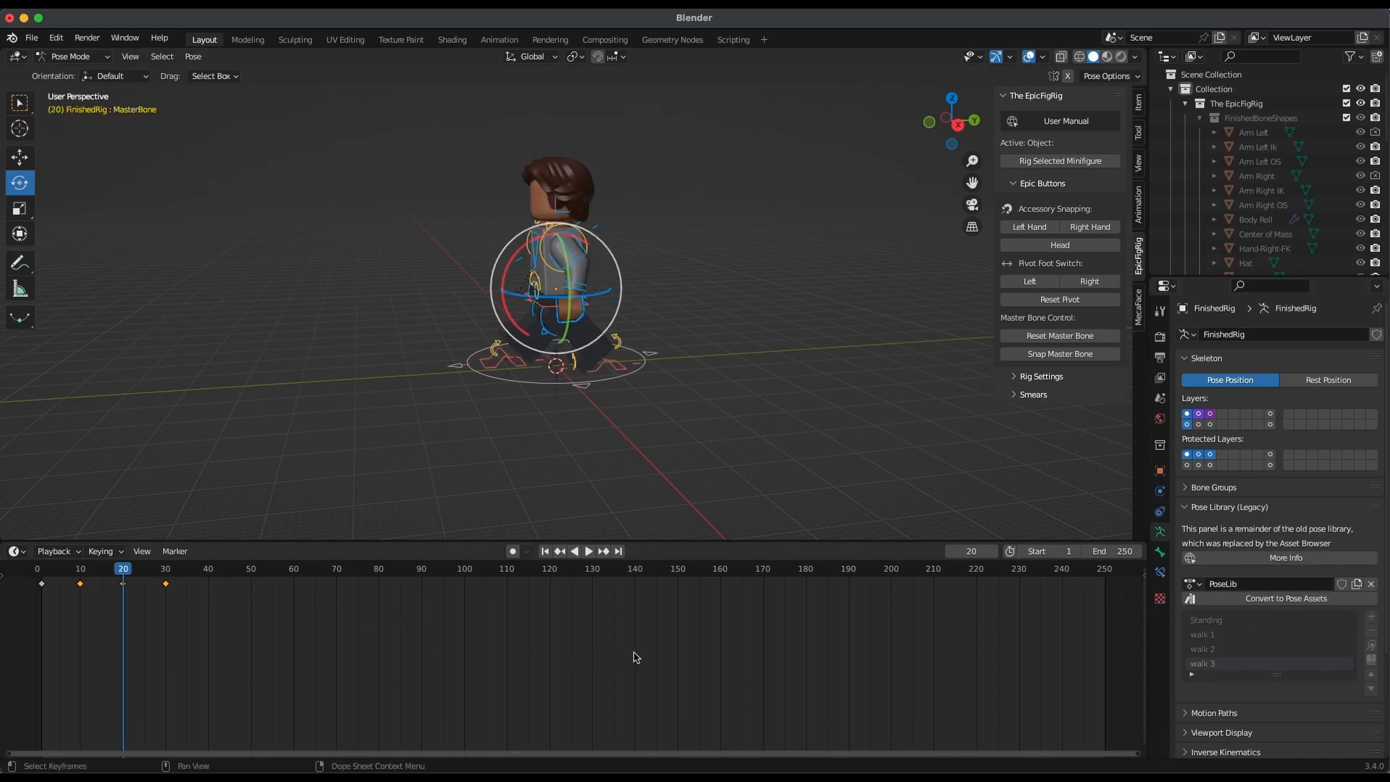
# Play back and scrub the animation from frame 1 to check the walk up to frame 30
pyautogui.moveTo(133, 574); pyautogui.dragTo(84, 572)
pyautogui.moveTo(735, 428); pyautogui.dragTo(590, 511, button='middle')
pyautogui.click(545, 550)
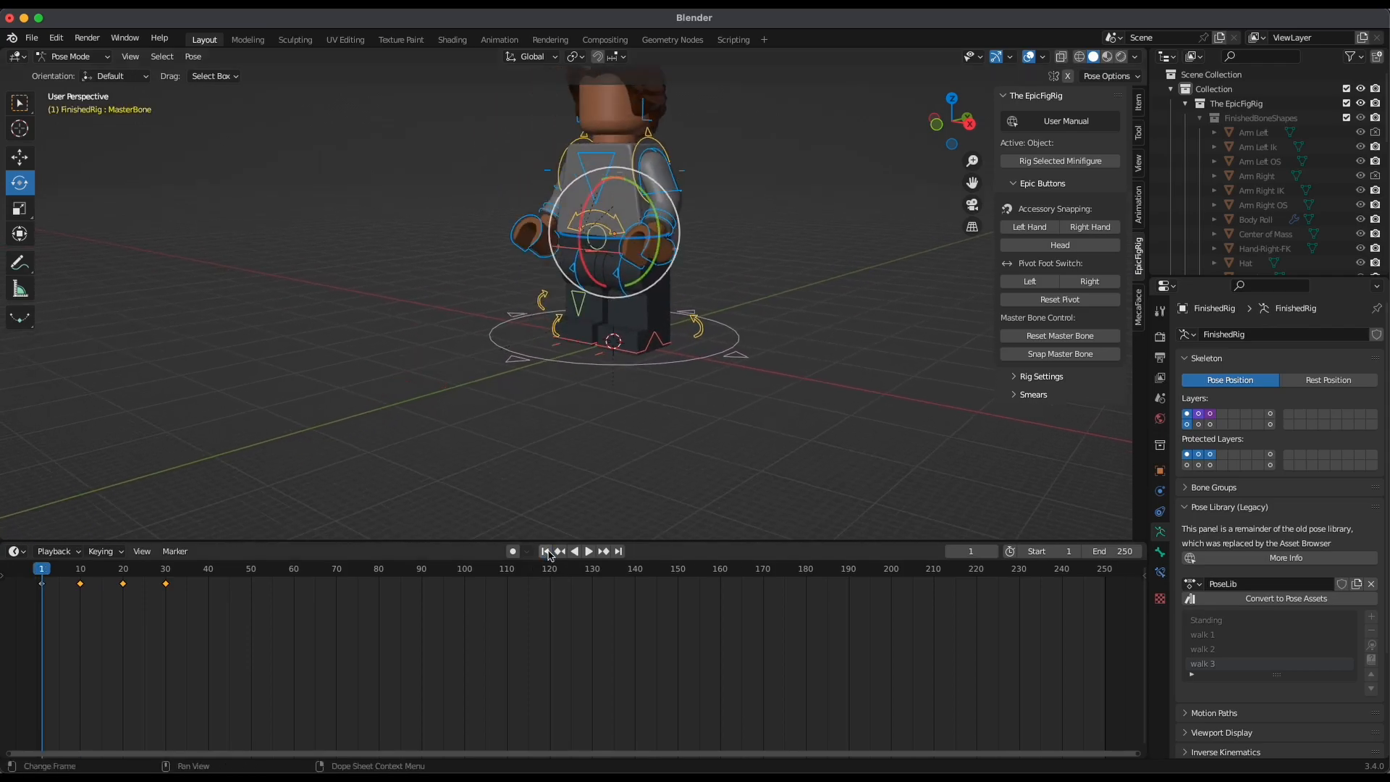
pyautogui.scroll(-3, 788, 328)
pyautogui.press('space')
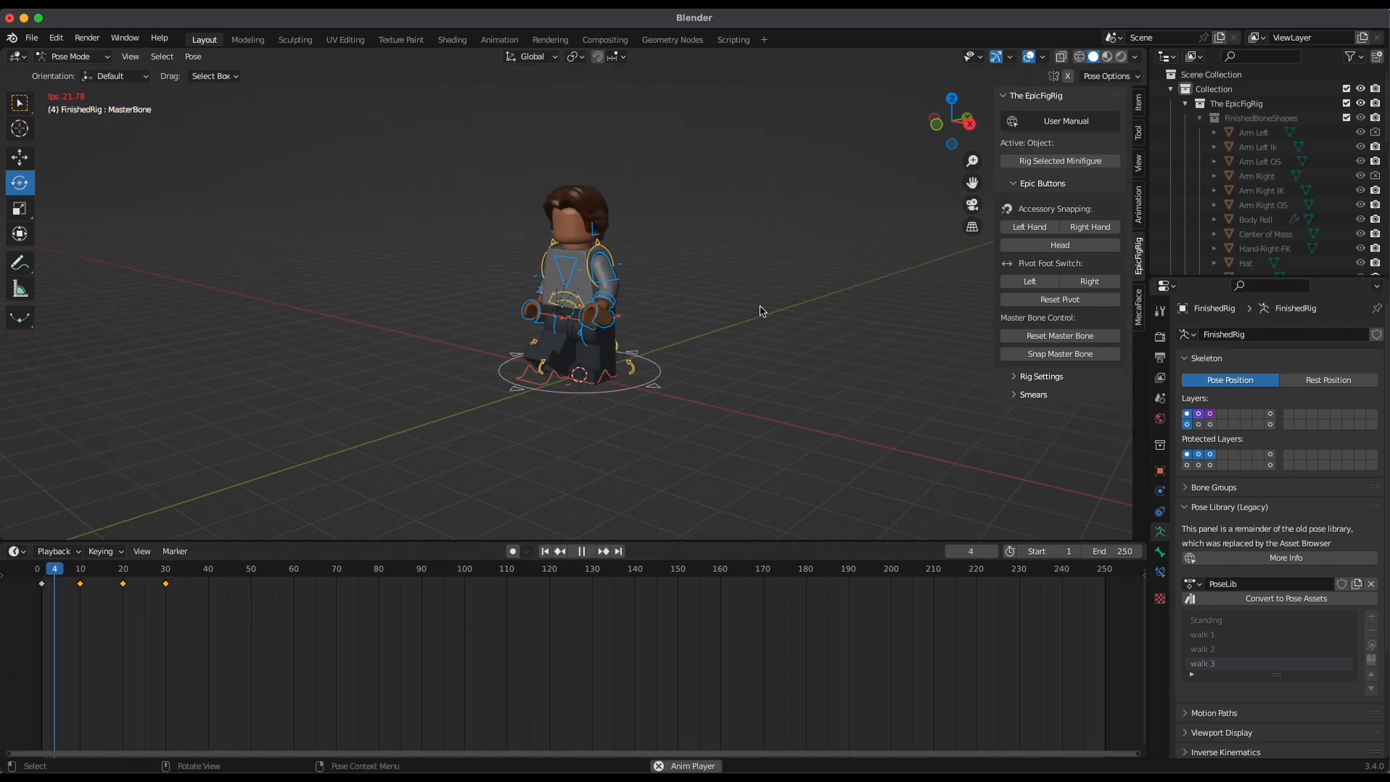
pyautogui.press('space')
pyautogui.moveTo(110, 595); pyautogui.dragTo(210, 642)
pyautogui.click(124, 572)
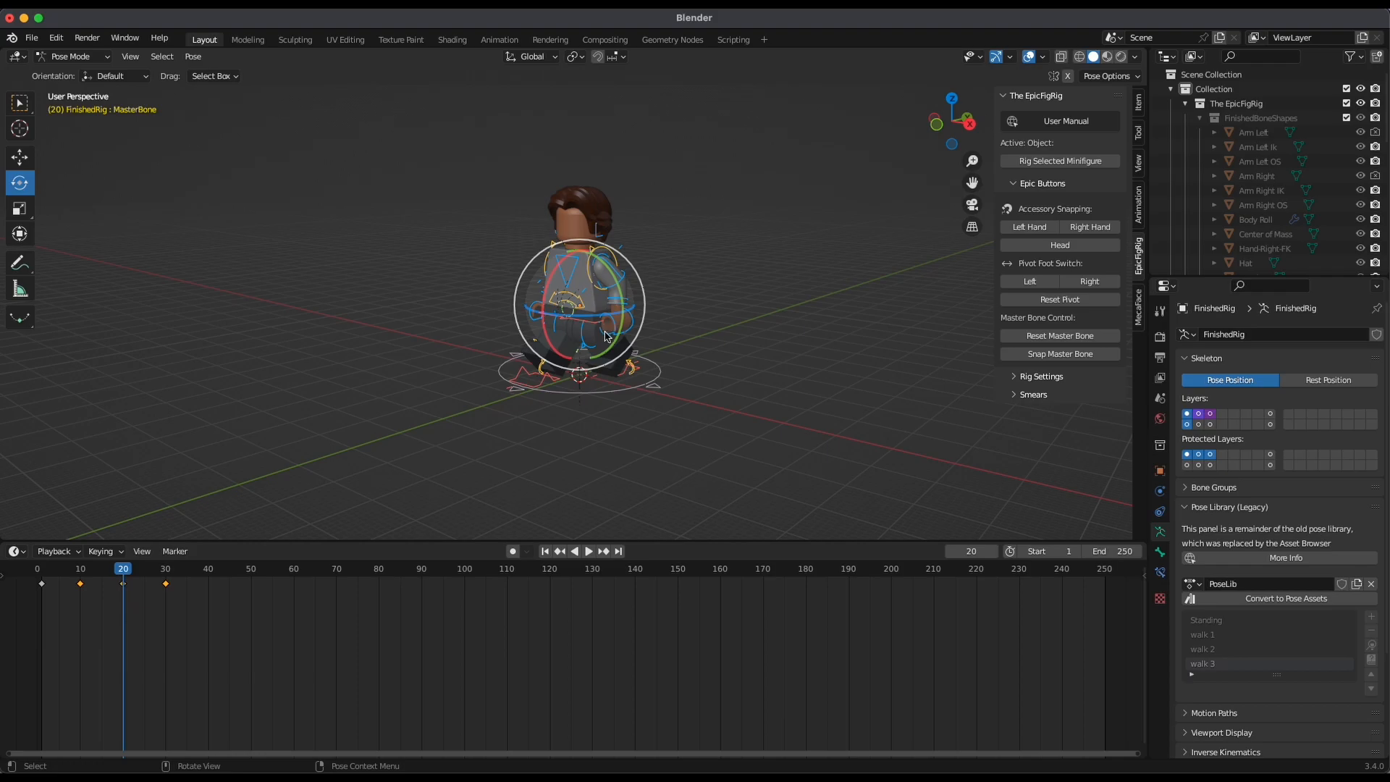
pyautogui.press('space')
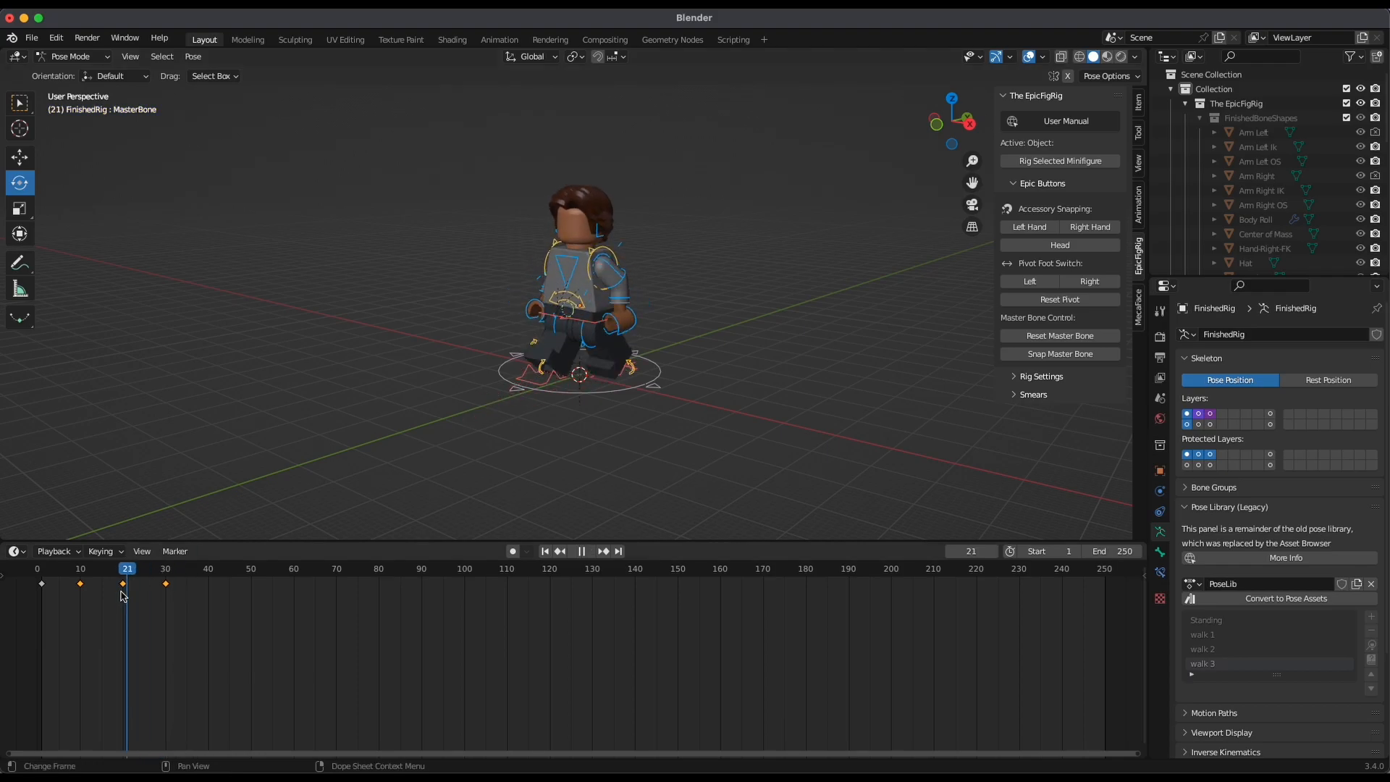
# At frame 40, move the left foot control back to just in front of the body and the right foot control behind it
pyautogui.moveTo(181, 610); pyautogui.dragTo(209, 610)
pyautogui.moveTo(969, 124); pyautogui.dragTo(933, 135)
pyautogui.click(951, 131)
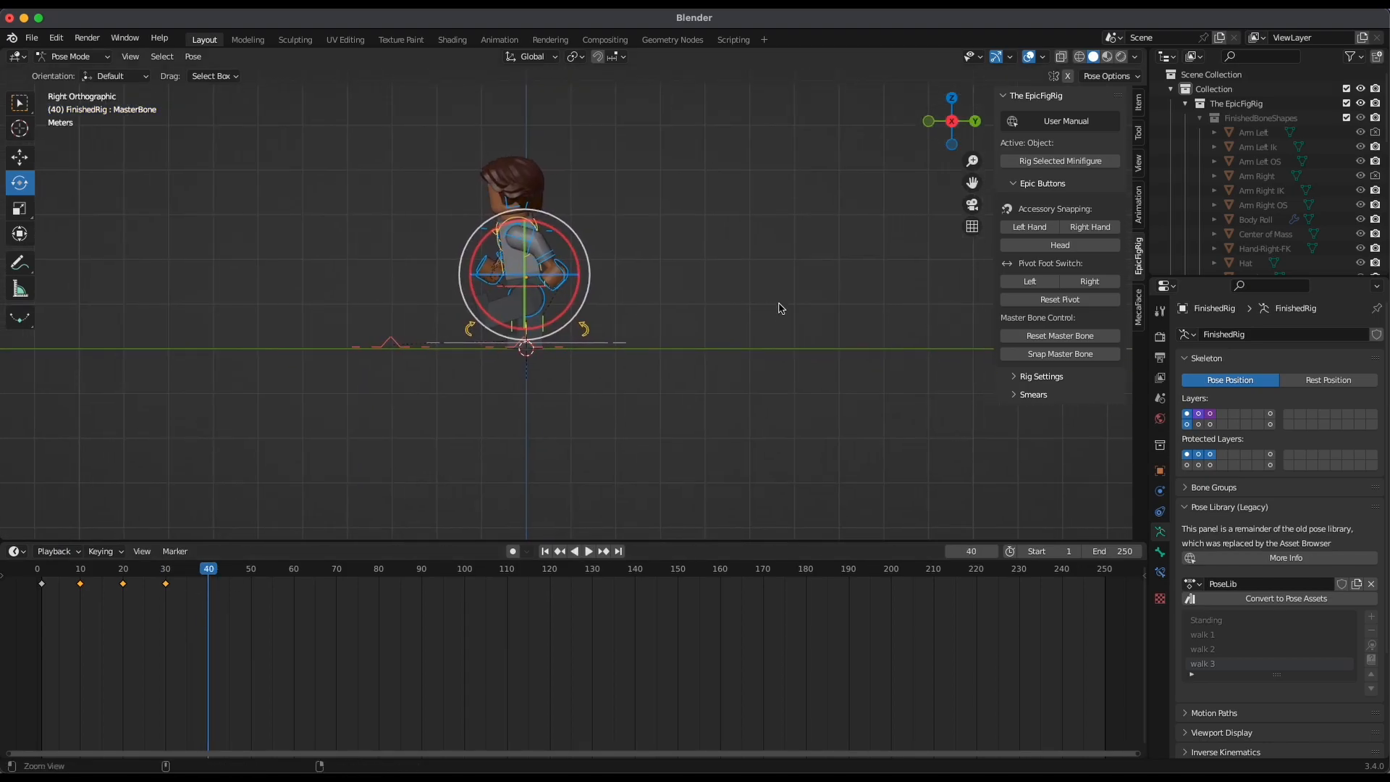
pyautogui.scroll(4, 785, 304)
pyautogui.click(336, 451)
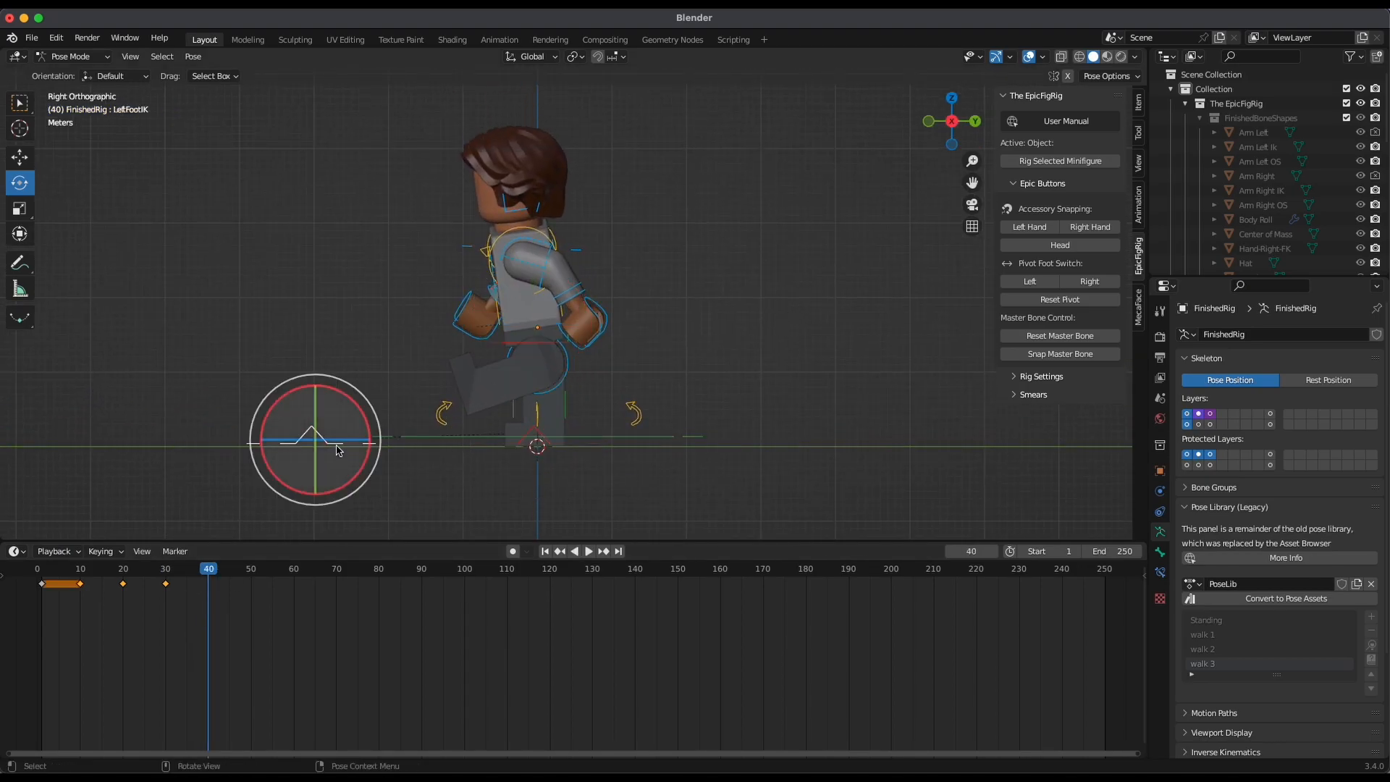
pyautogui.hotkey('shift', 'space')
pyautogui.press('g')
pyautogui.moveTo(379, 441); pyautogui.dragTo(536, 474)
pyautogui.click(537, 445)
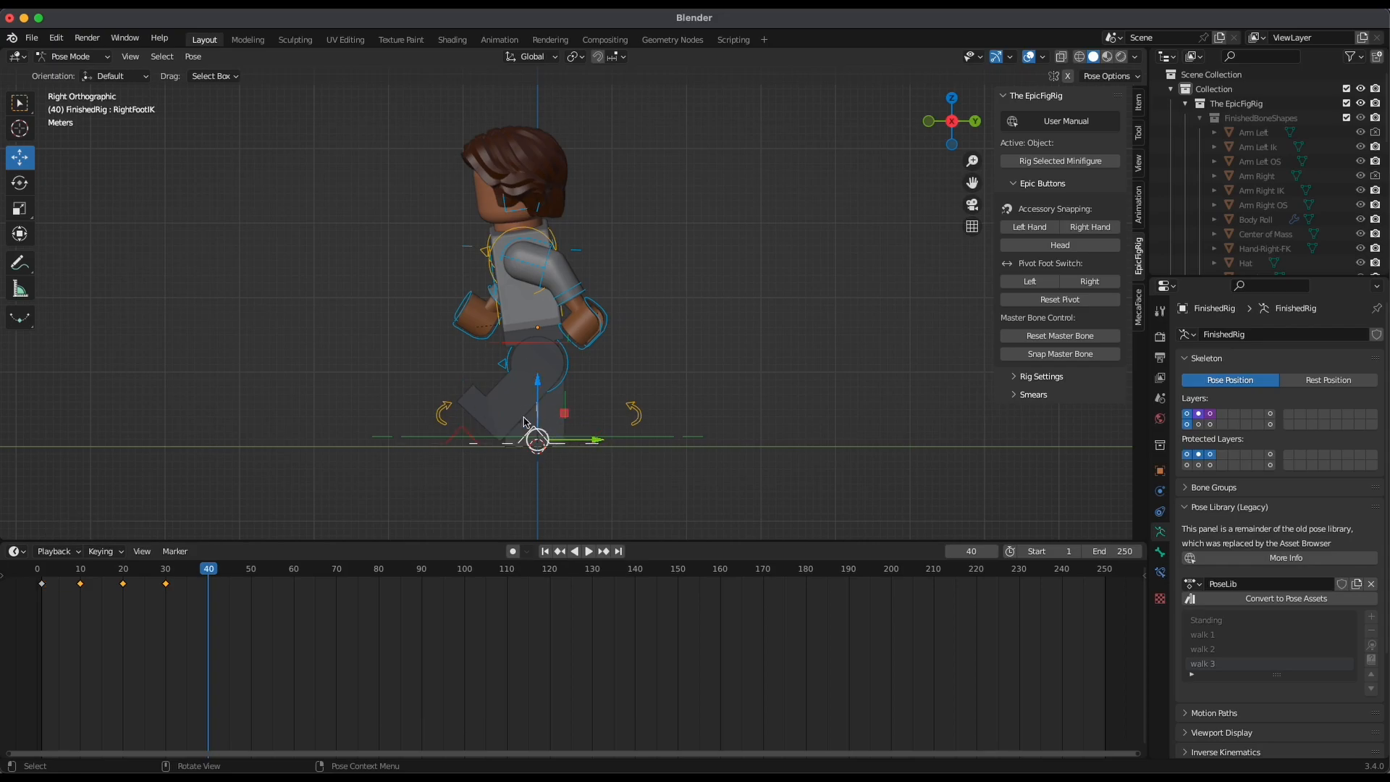
pyautogui.moveTo(606, 442); pyautogui.dragTo(681, 467)
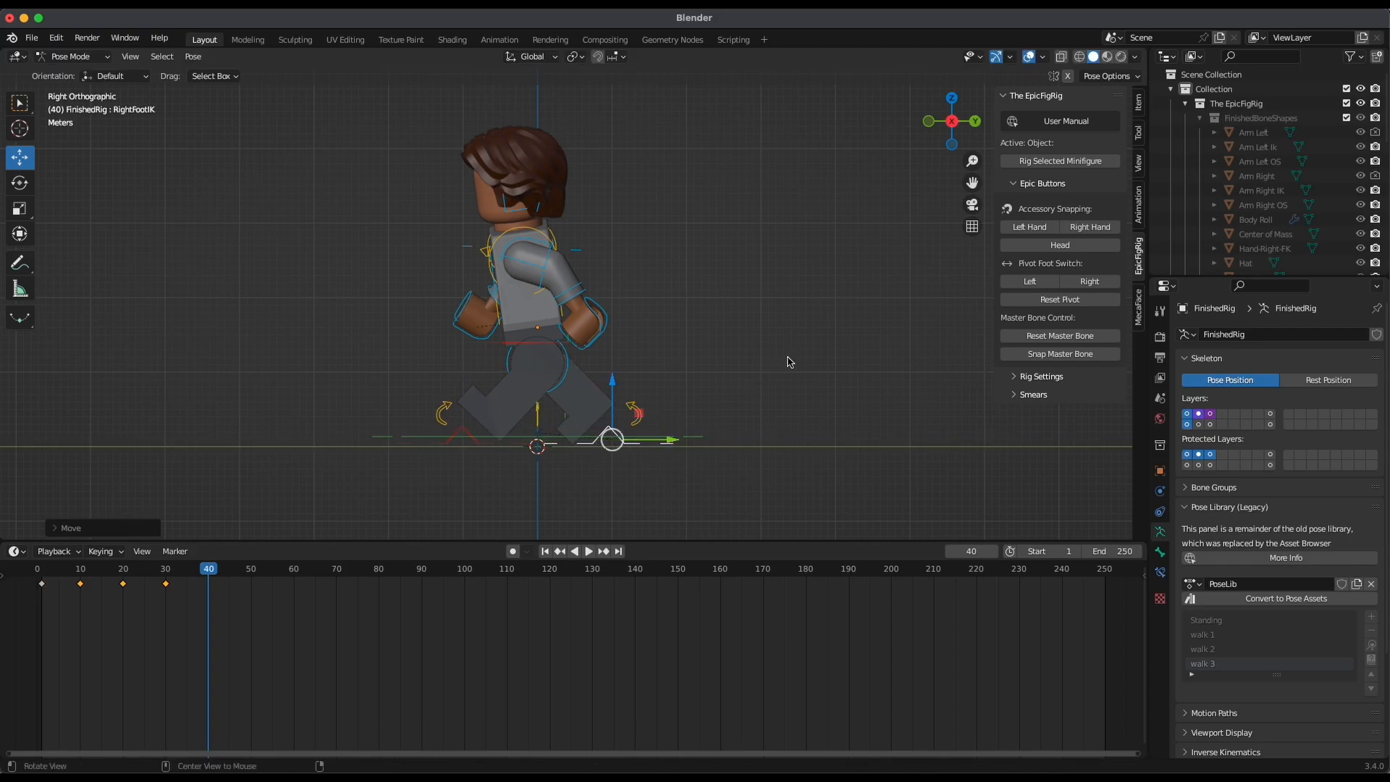
# Try to apply the walk 2 library pose to the torso at frame 40
pyautogui.moveTo(813, 285); pyautogui.dragTo(852, 299, button='middle')
pyautogui.click(630, 224)
pyautogui.click(529, 216)
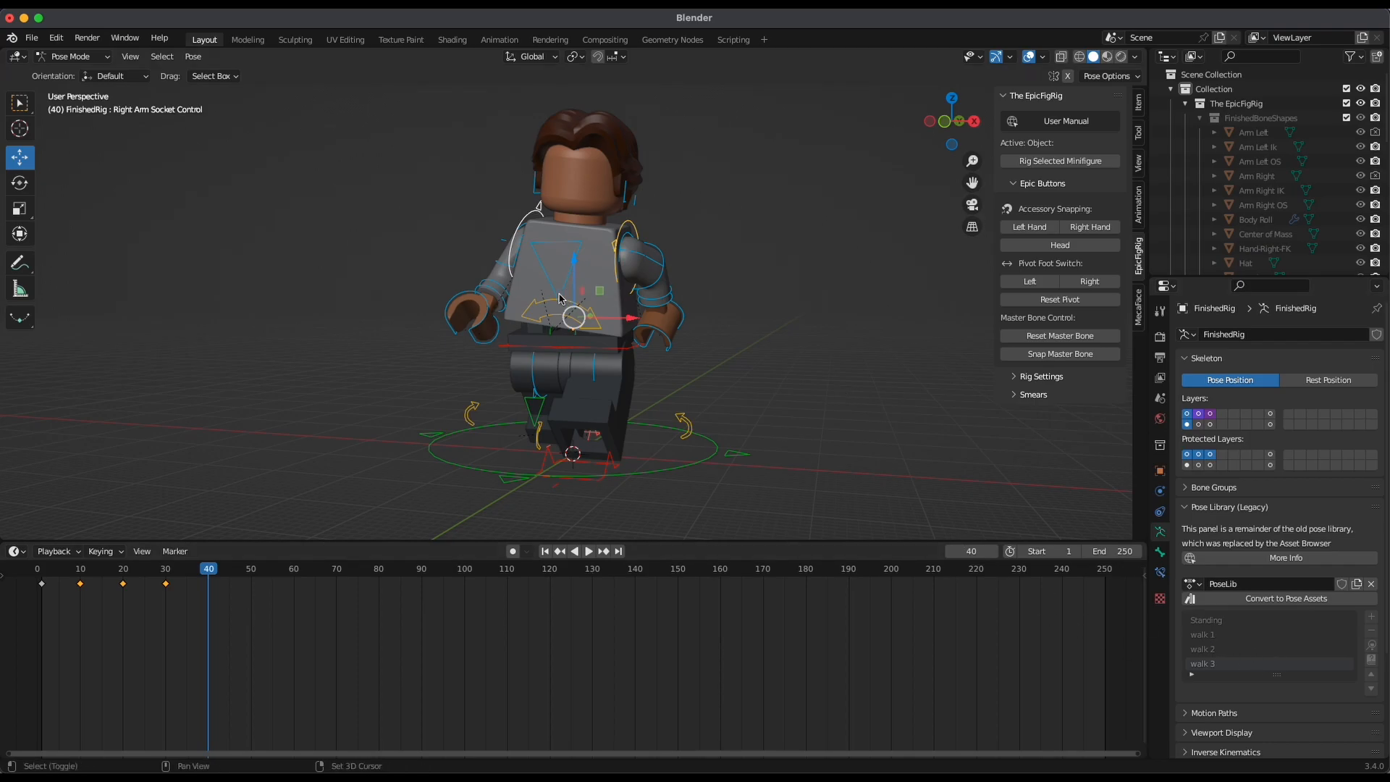
pyautogui.click(555, 304)
pyautogui.keyDown('shift'); pyautogui.click(572, 263); pyautogui.keyUp('shift')
pyautogui.keyDown('alt'); pyautogui.moveTo(775, 259); pyautogui.dragTo(564, 214); pyautogui.keyUp('alt')
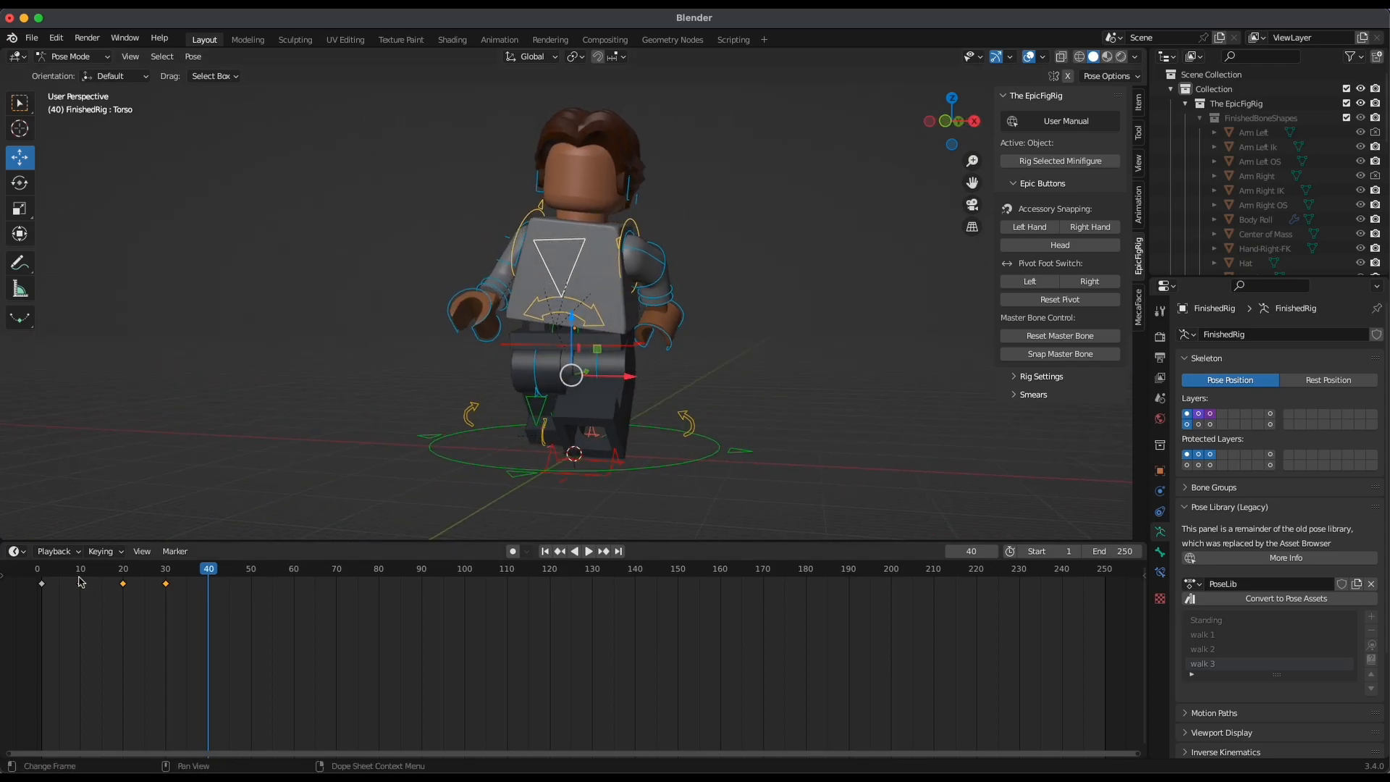
pyautogui.keyDown('alt'); pyautogui.moveTo(666, 357); pyautogui.dragTo(707, 346); pyautogui.keyUp('alt')
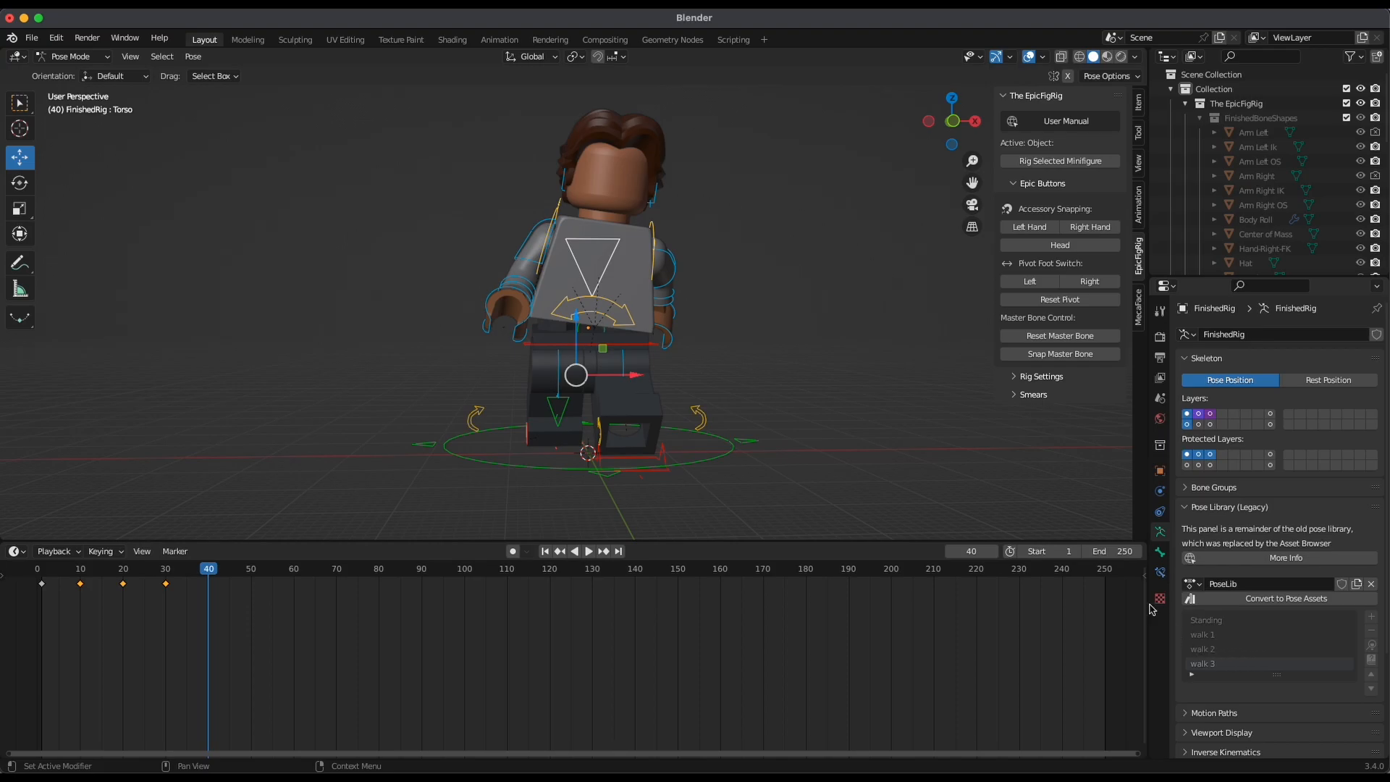
pyautogui.click(1234, 654)
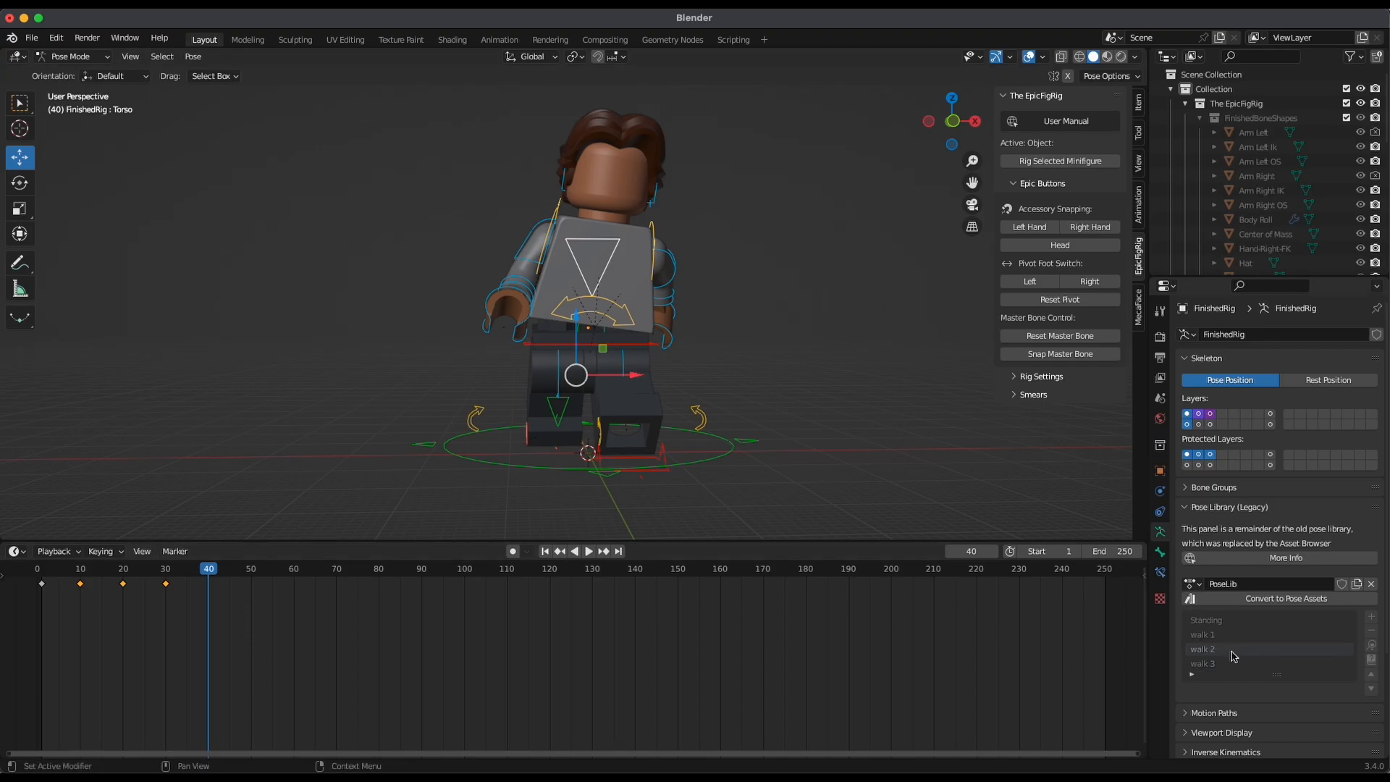
pyautogui.click(1370, 647)
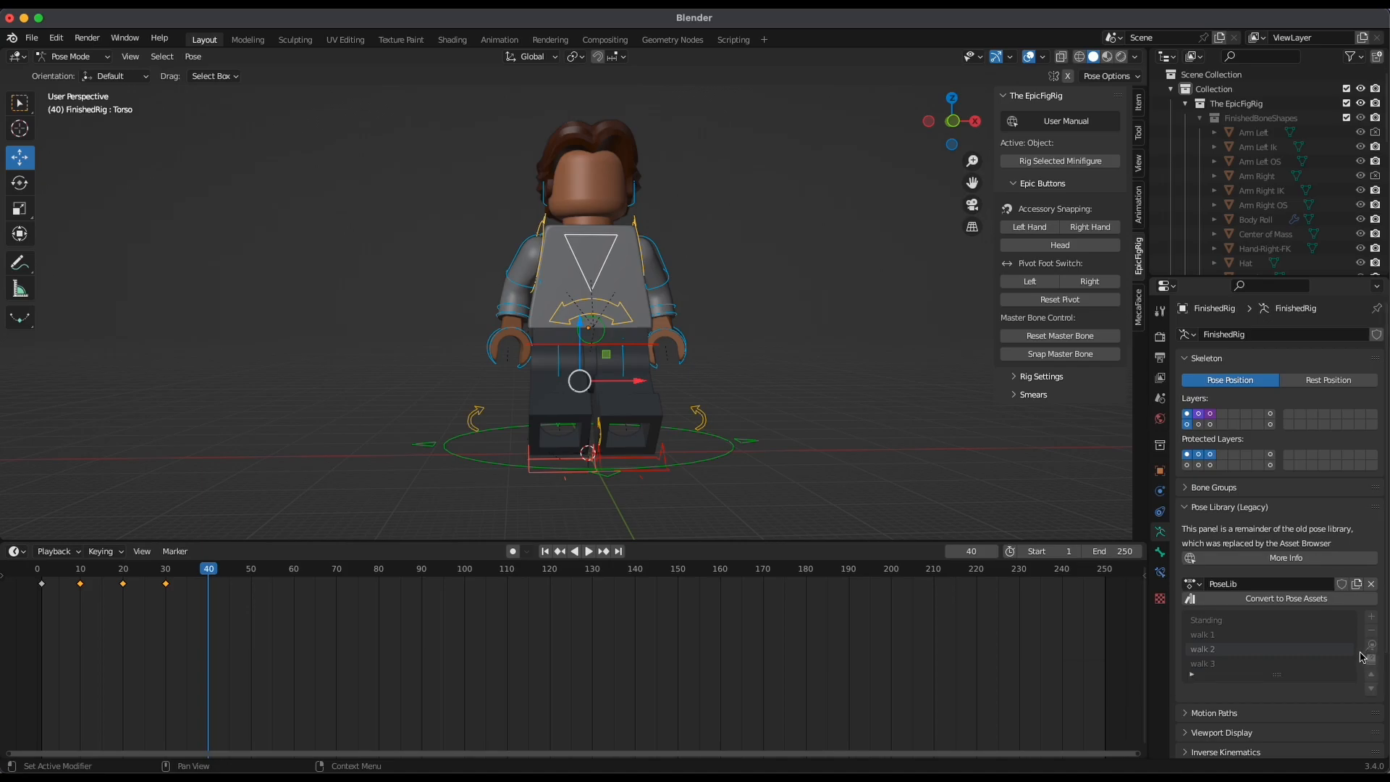
pyautogui.hotkey('ctrl', 'z')
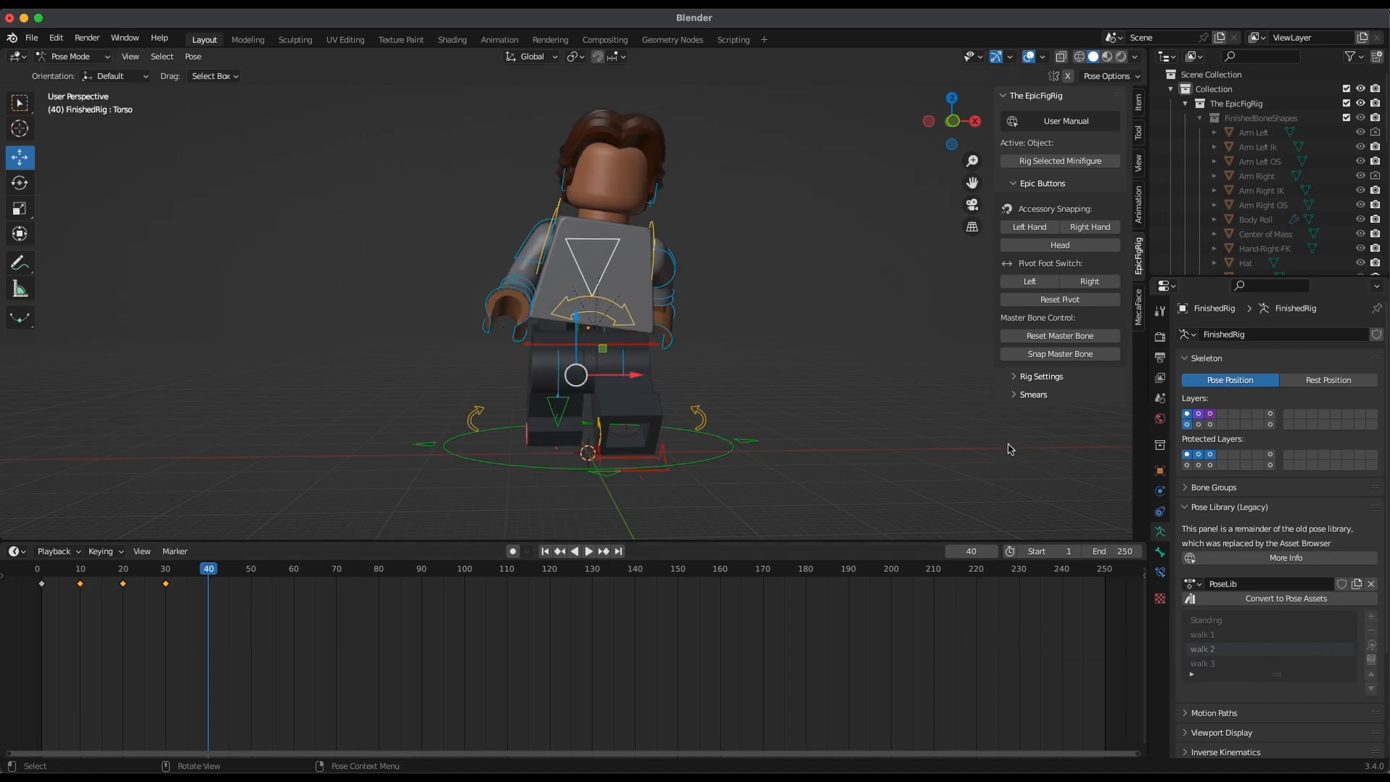
# Select the arm socket and torso controls and apply the walk 2 library pose to the upper body at frame 40
pyautogui.moveTo(990, 471); pyautogui.dragTo(745, 405, button='middle')
pyautogui.scroll(1, 627, 462)
pyautogui.scroll(2, 680, 453)
pyautogui.click(640, 425)
pyautogui.keyDown('shift'); pyautogui.click(640, 418); pyautogui.keyUp('shift')
pyautogui.moveTo(643, 423); pyautogui.dragTo(945, 469, button='middle')
pyautogui.keyDown('ctrl'); pyautogui.moveTo(944, 469); pyautogui.dragTo(595, 196, button='middle'); pyautogui.keyUp('ctrl')
pyautogui.keyDown('shift'); pyautogui.click(621, 178); pyautogui.keyUp('shift')
pyautogui.keyDown('shift'); pyautogui.click(514, 176); pyautogui.keyUp('shift')
pyautogui.keyDown('shift'); pyautogui.click(556, 265); pyautogui.keyUp('shift')
pyautogui.moveTo(753, 361); pyautogui.dragTo(777, 358, button='middle')
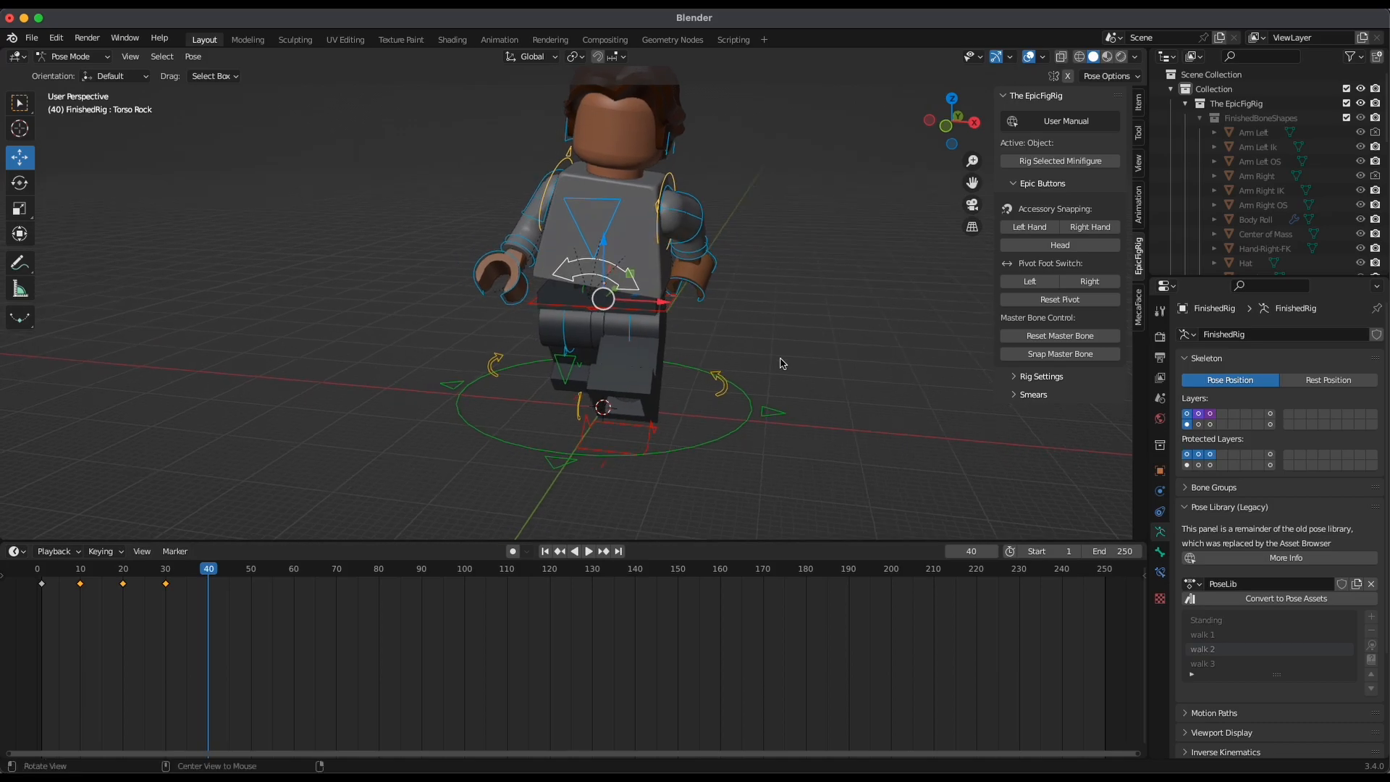
pyautogui.click(1372, 661)
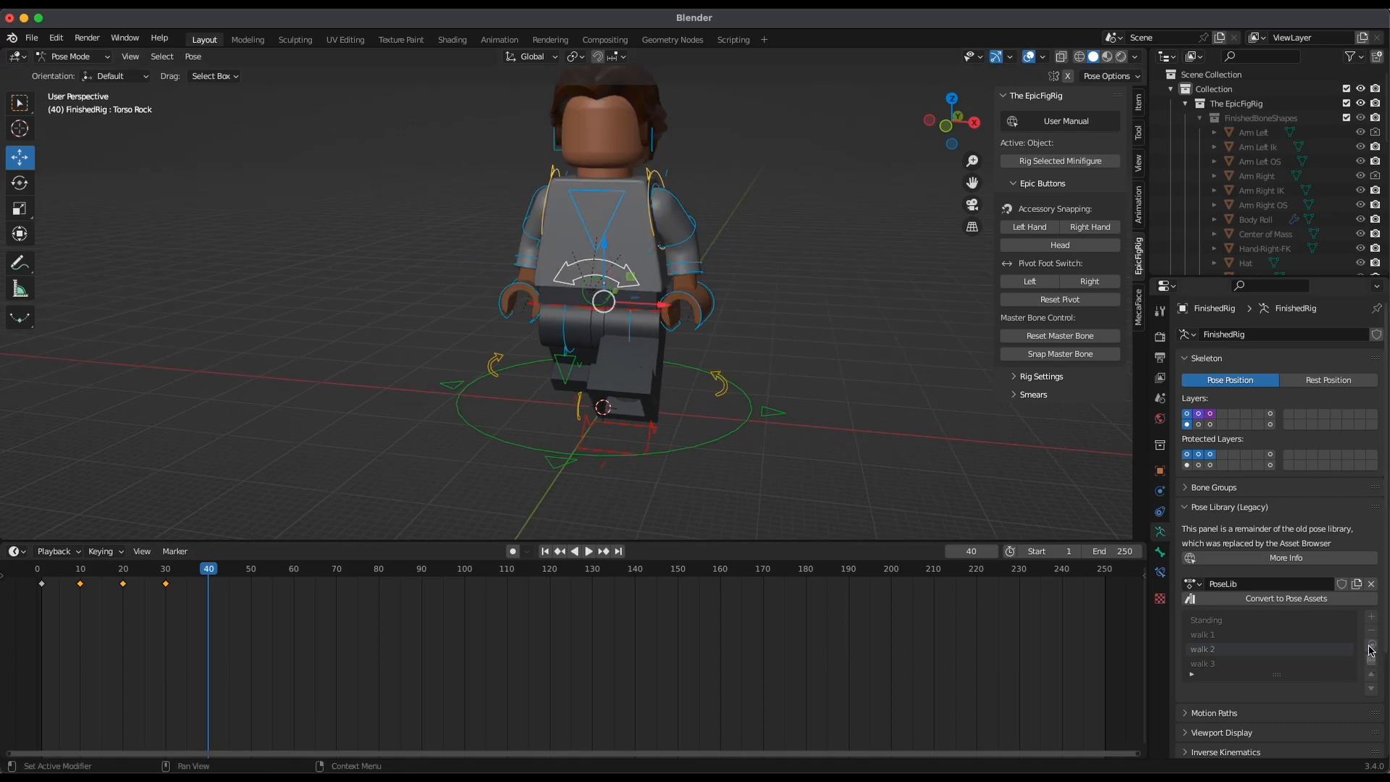
# Select the master bone control and insert a Location & Rotation keyframe at frame 40
pyautogui.moveTo(991, 402); pyautogui.dragTo(743, 291, button='middle')
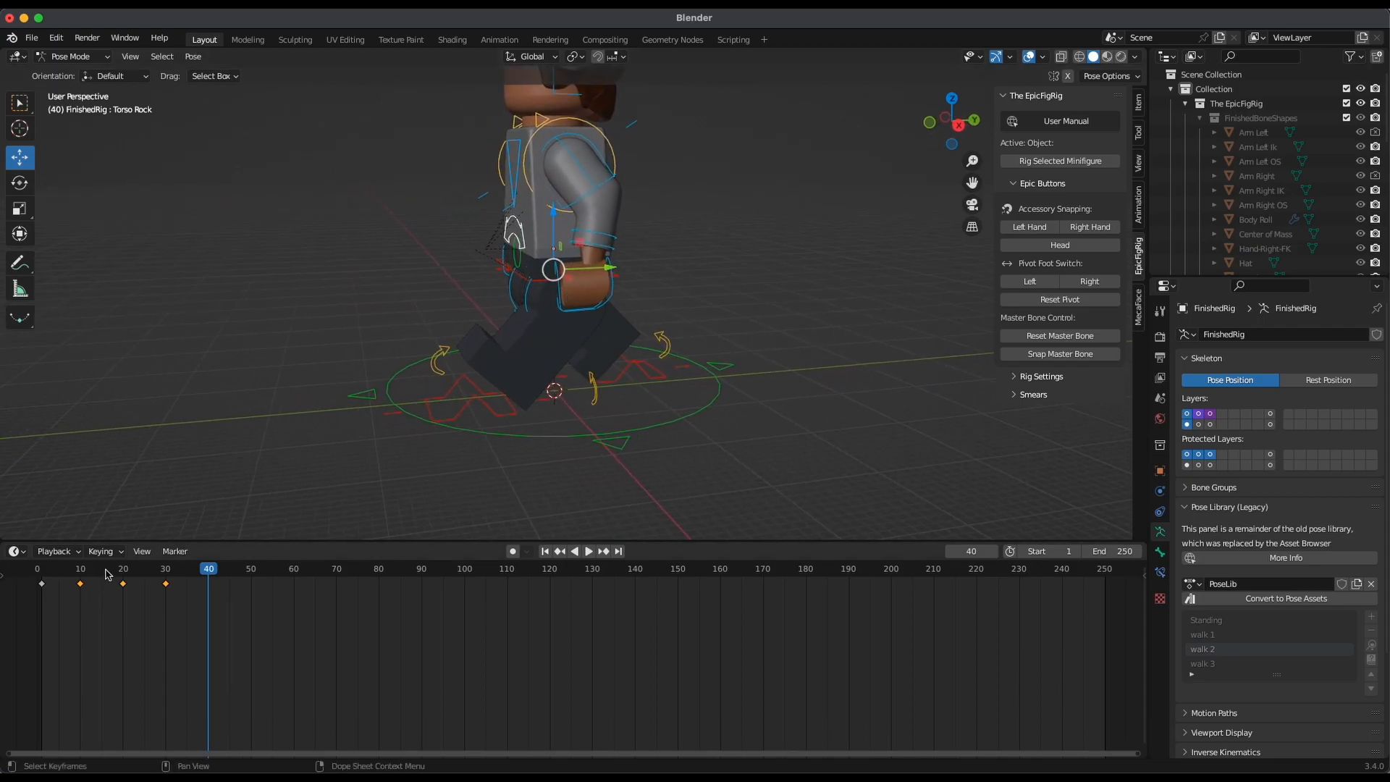
pyautogui.keyDown('alt'); pyautogui.keyDown('shift'); pyautogui.moveTo(796, 316); pyautogui.dragTo(827, 349); pyautogui.keyUp('shift'); pyautogui.keyUp('alt')
pyautogui.click(957, 125)
pyautogui.keyDown('alt'); pyautogui.keyDown('shift'); pyautogui.moveTo(807, 212); pyautogui.dragTo(816, 292); pyautogui.keyUp('shift'); pyautogui.keyUp('alt')
pyautogui.keyDown('alt'); pyautogui.keyDown('shift'); pyautogui.moveTo(816, 292); pyautogui.dragTo(775, 302); pyautogui.keyUp('shift'); pyautogui.keyUp('alt')
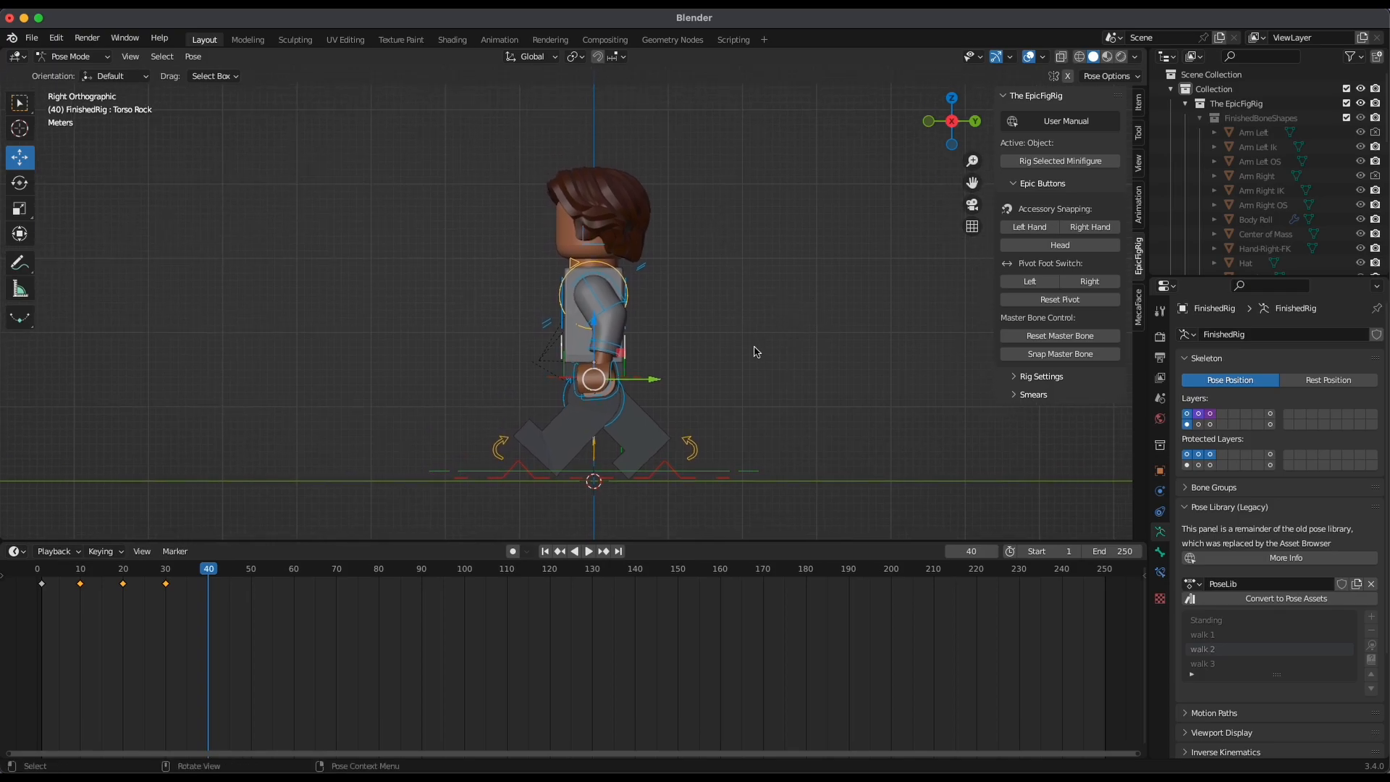
pyautogui.press('k')
pyautogui.click(636, 334)
pyautogui.keyDown('alt'); pyautogui.moveTo(792, 333); pyautogui.dragTo(715, 478); pyautogui.keyUp('alt')
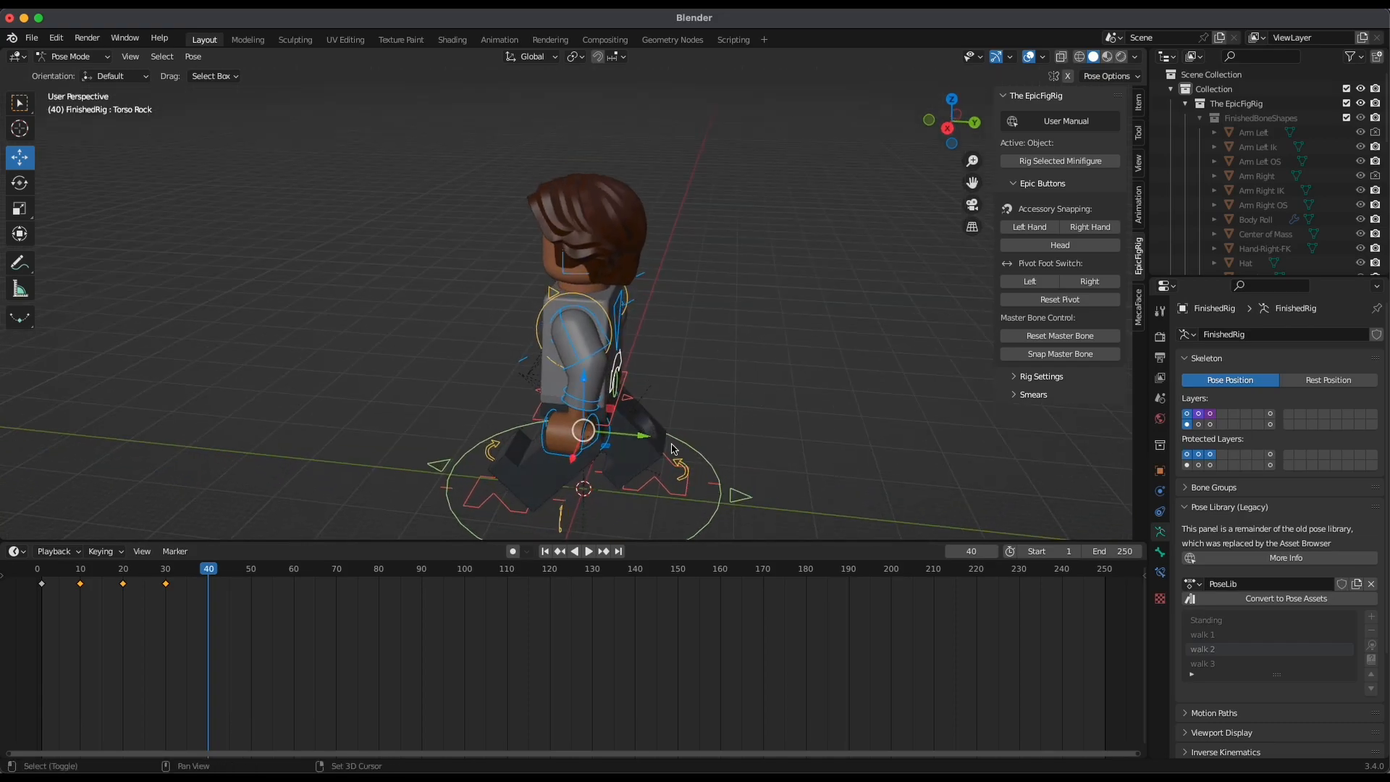
pyautogui.click(708, 456)
pyautogui.press('k')
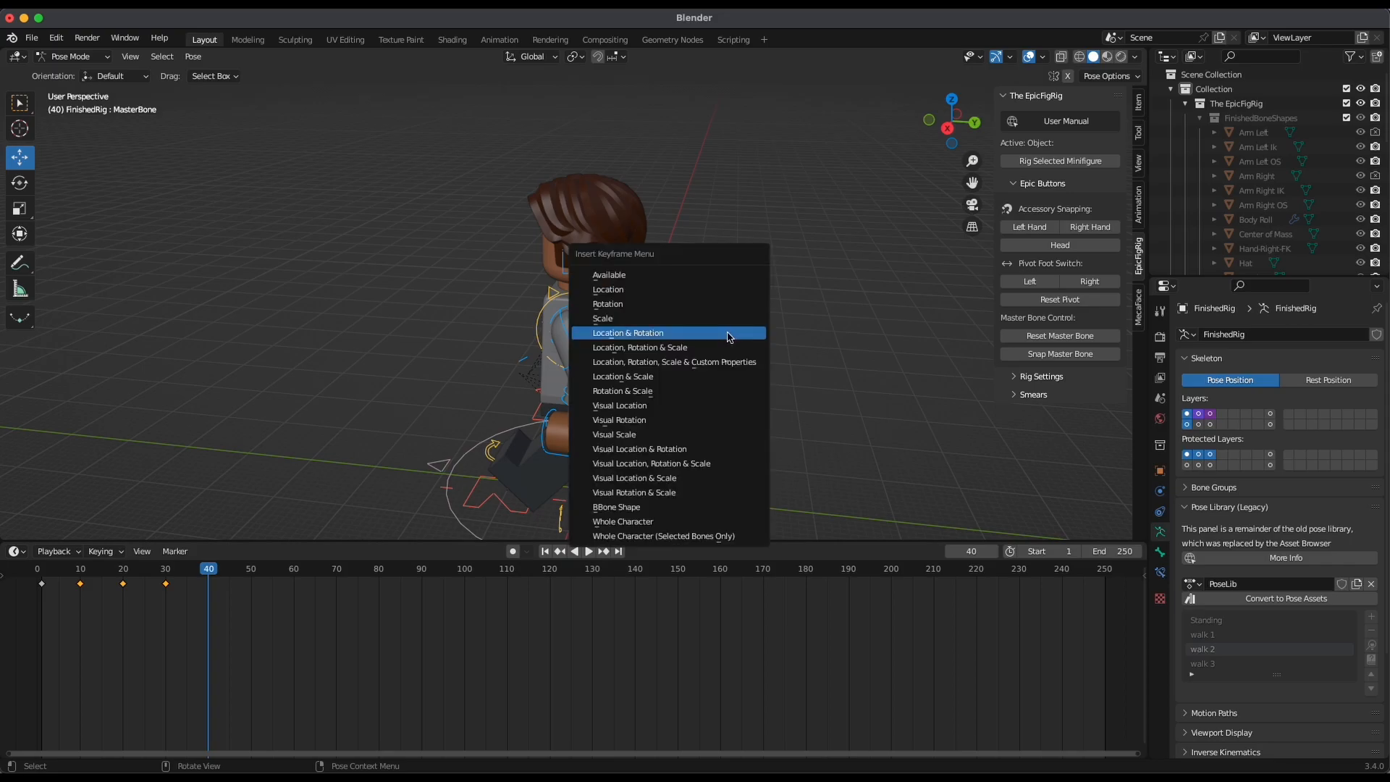
pyautogui.click(693, 334)
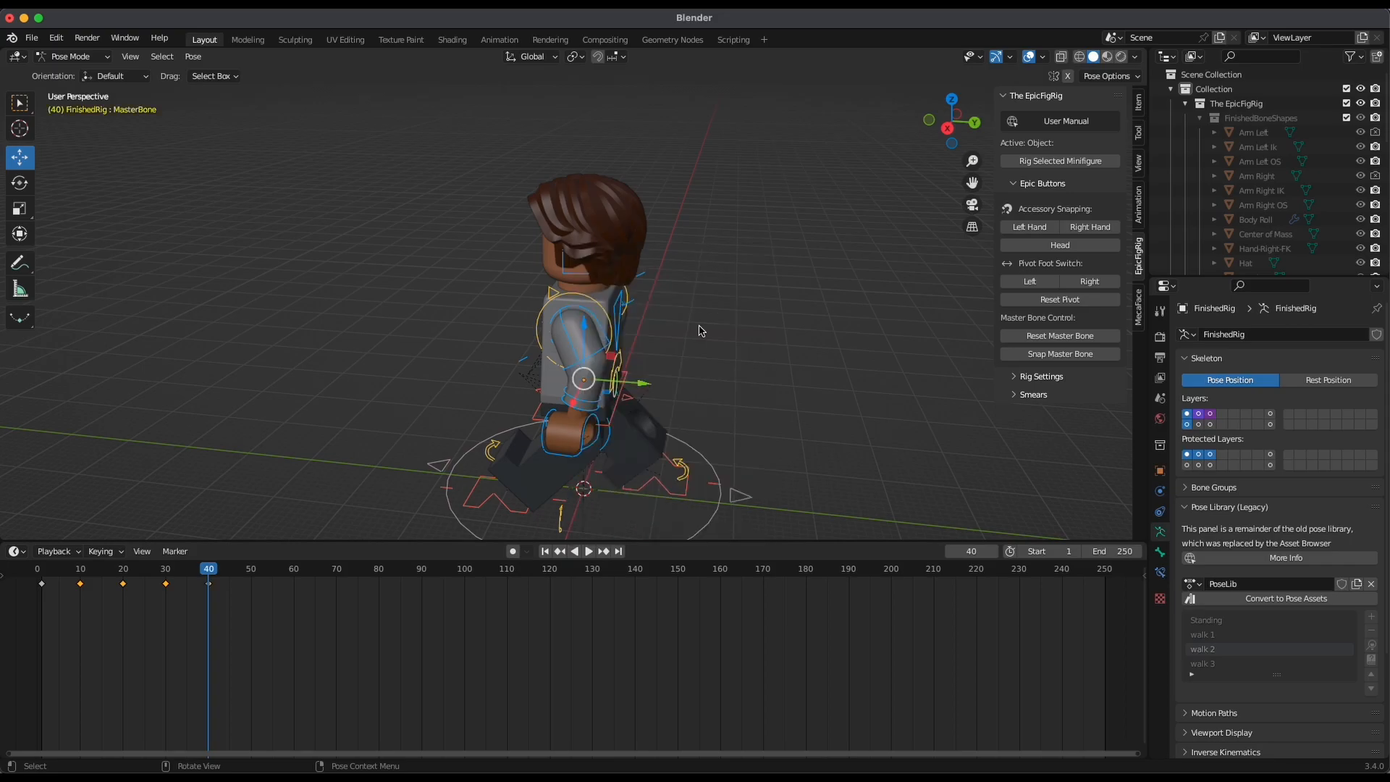
# Play back and scrub the animation from a side view to check the walk through frame 40
pyautogui.press('space')
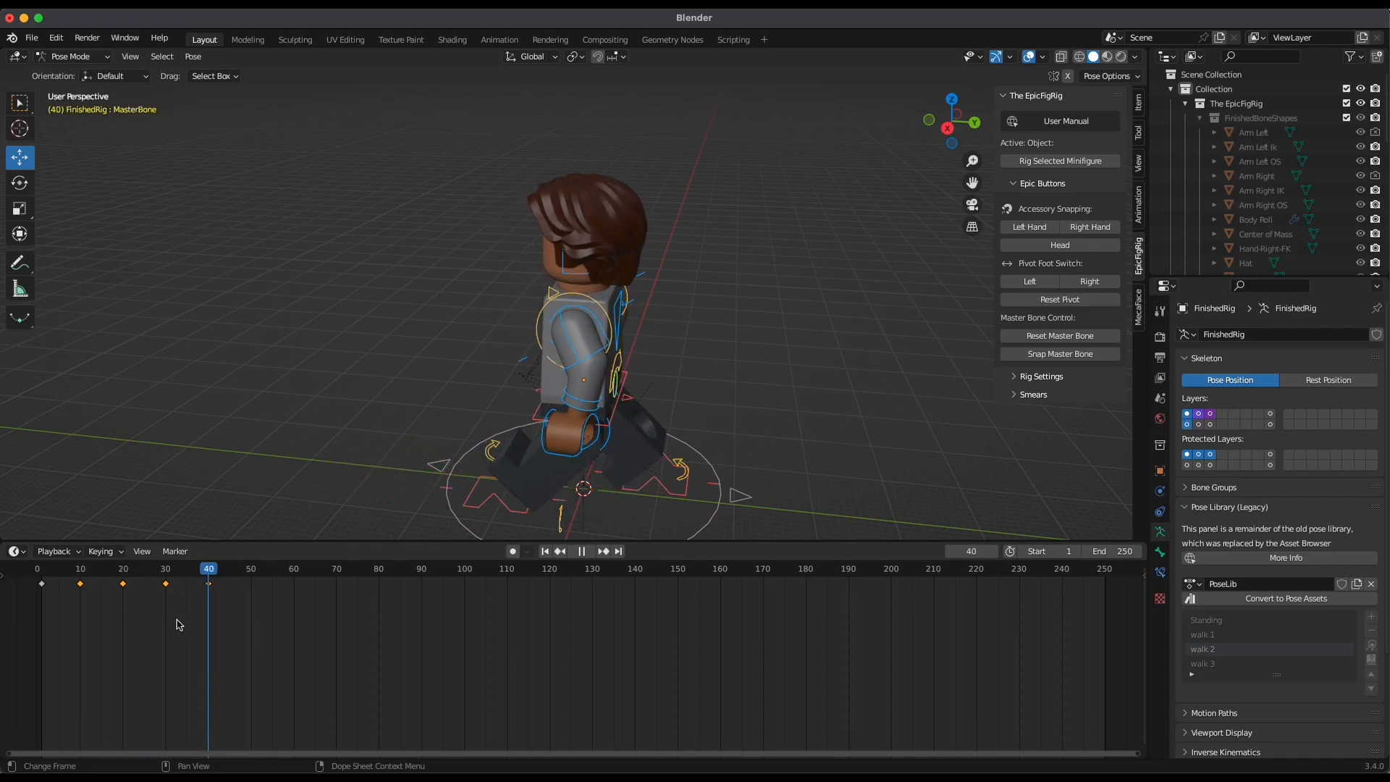
pyautogui.press('space')
pyautogui.moveTo(651, 500); pyautogui.dragTo(774, 383, button='middle')
pyautogui.press('space')
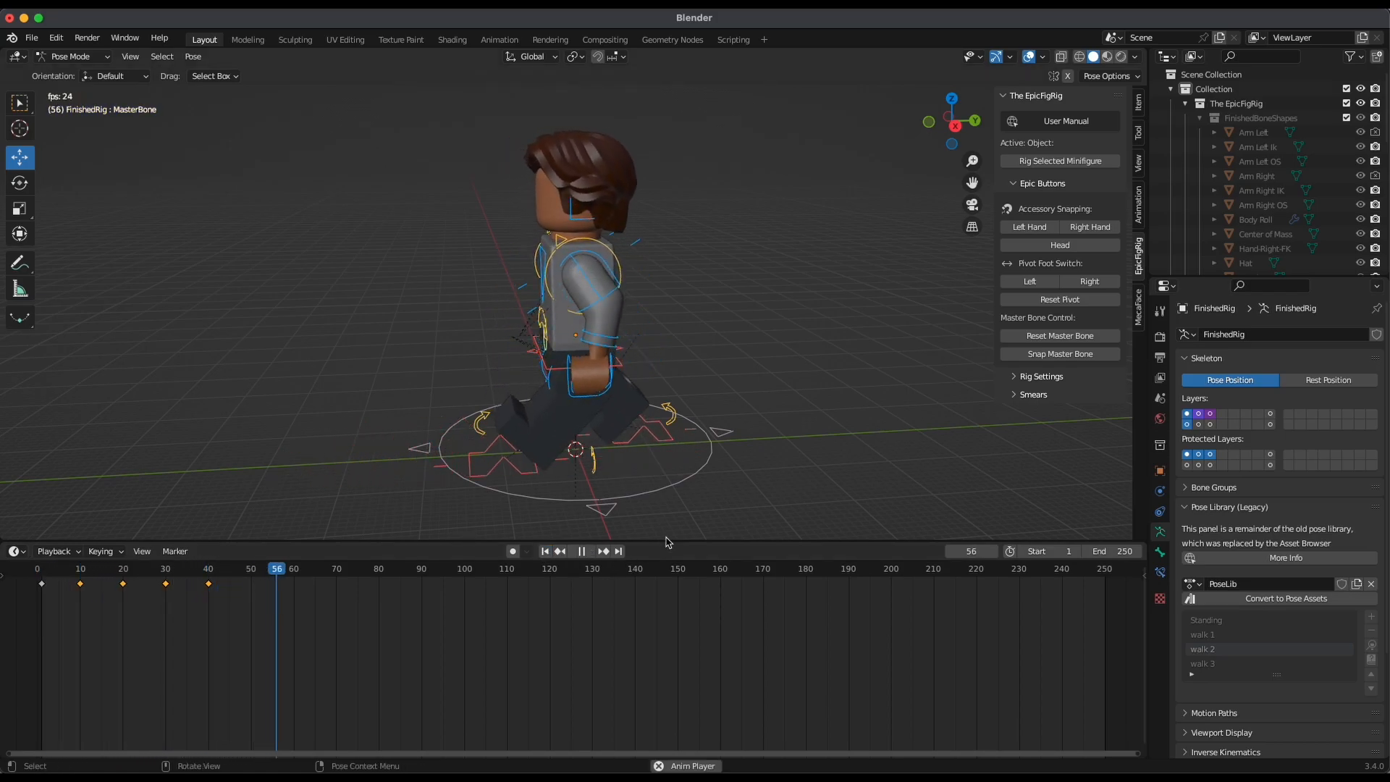
pyautogui.press('space')
pyautogui.click(954, 141)
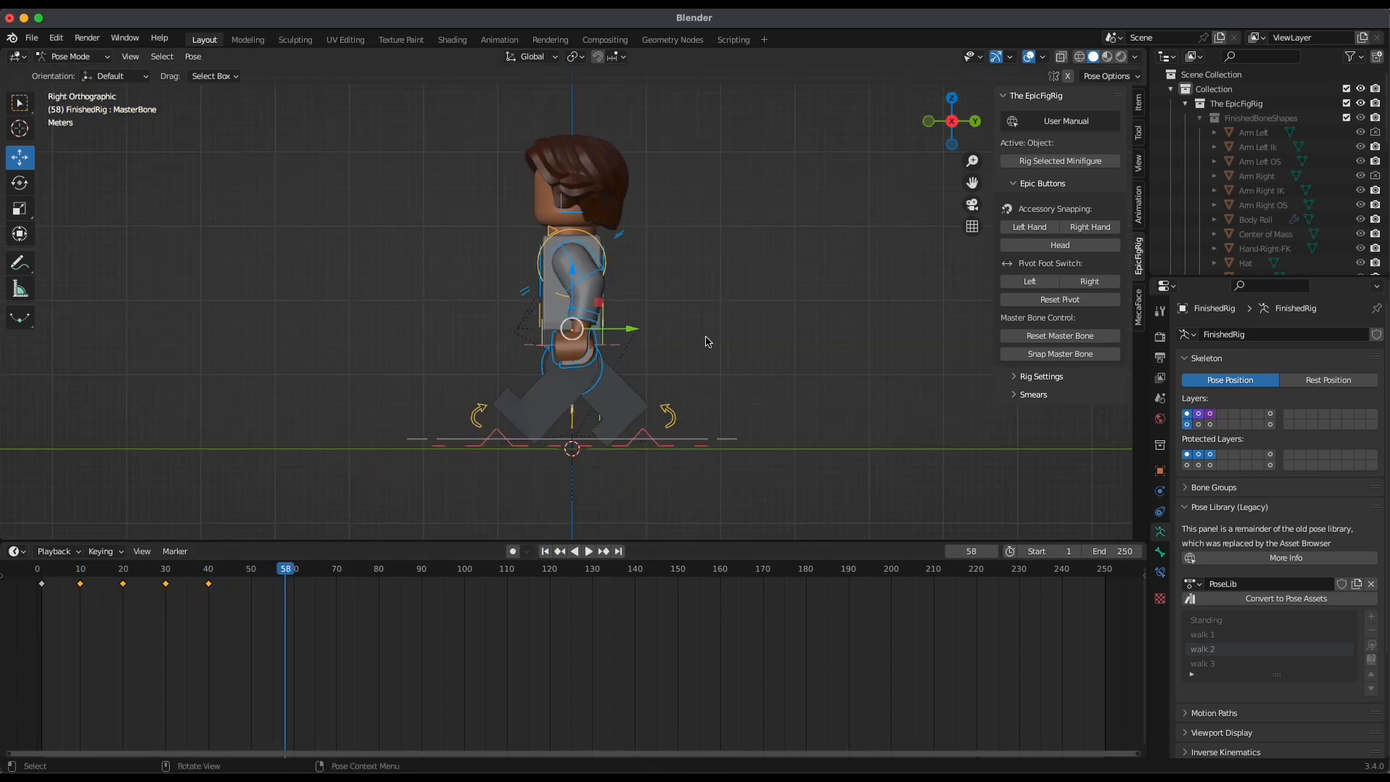
pyautogui.moveTo(319, 621); pyautogui.dragTo(146, 621)
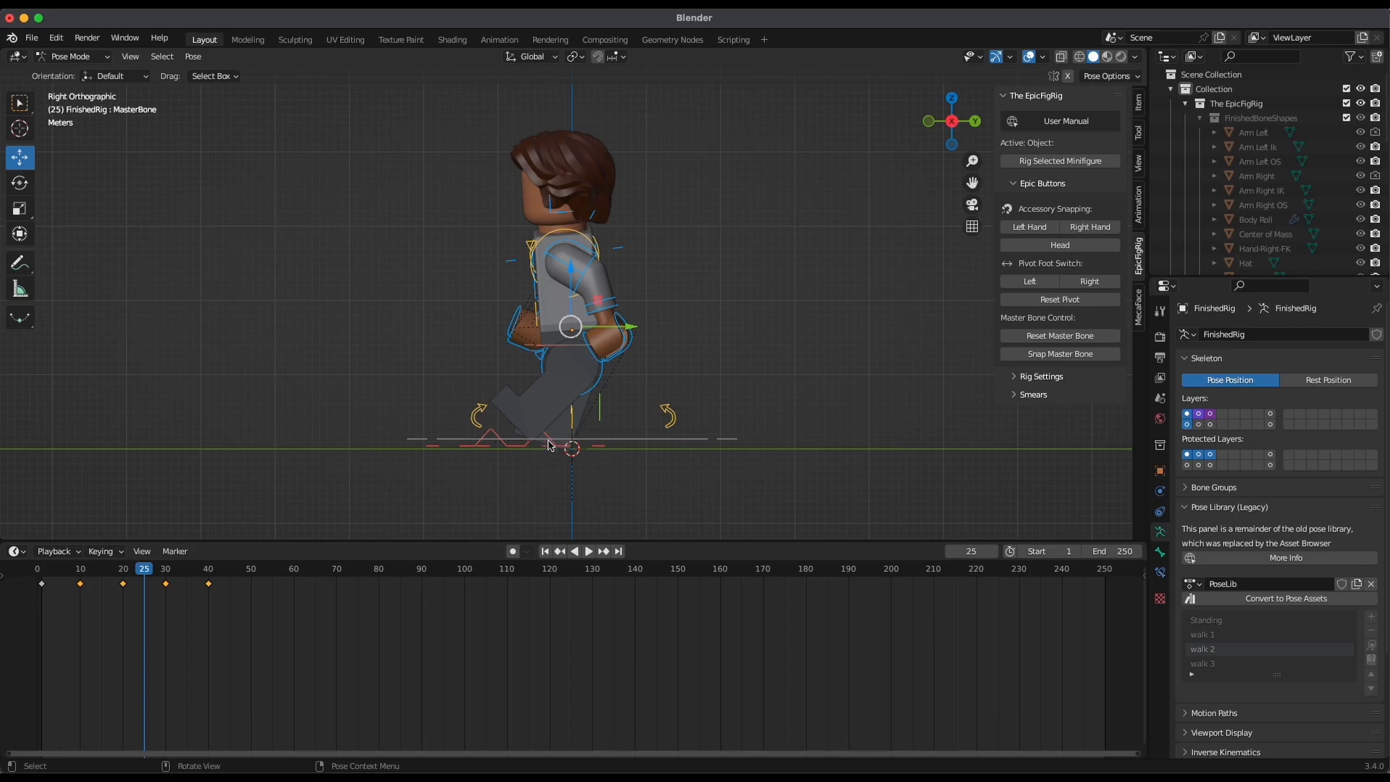
pyautogui.moveTo(141, 577); pyautogui.dragTo(143, 613)
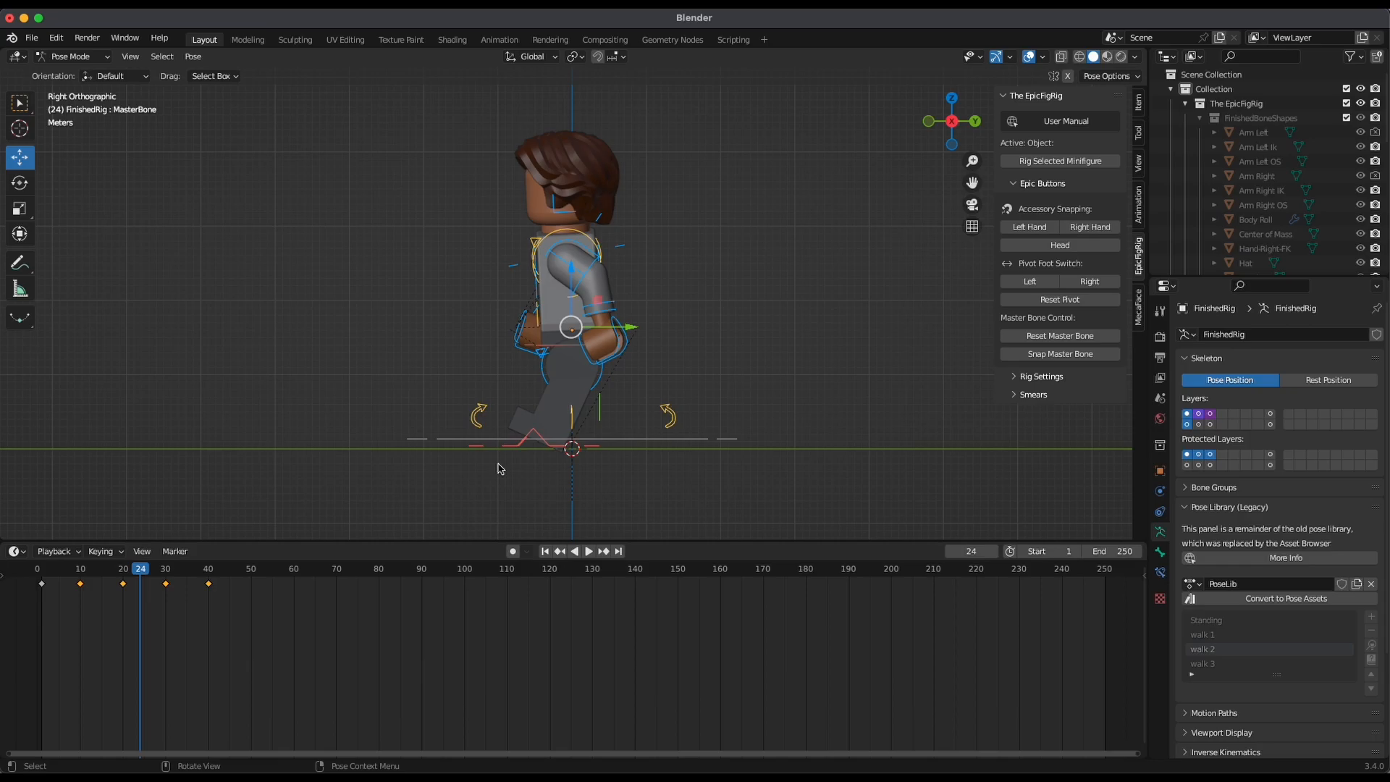
pyautogui.moveTo(139, 569); pyautogui.dragTo(123, 576)
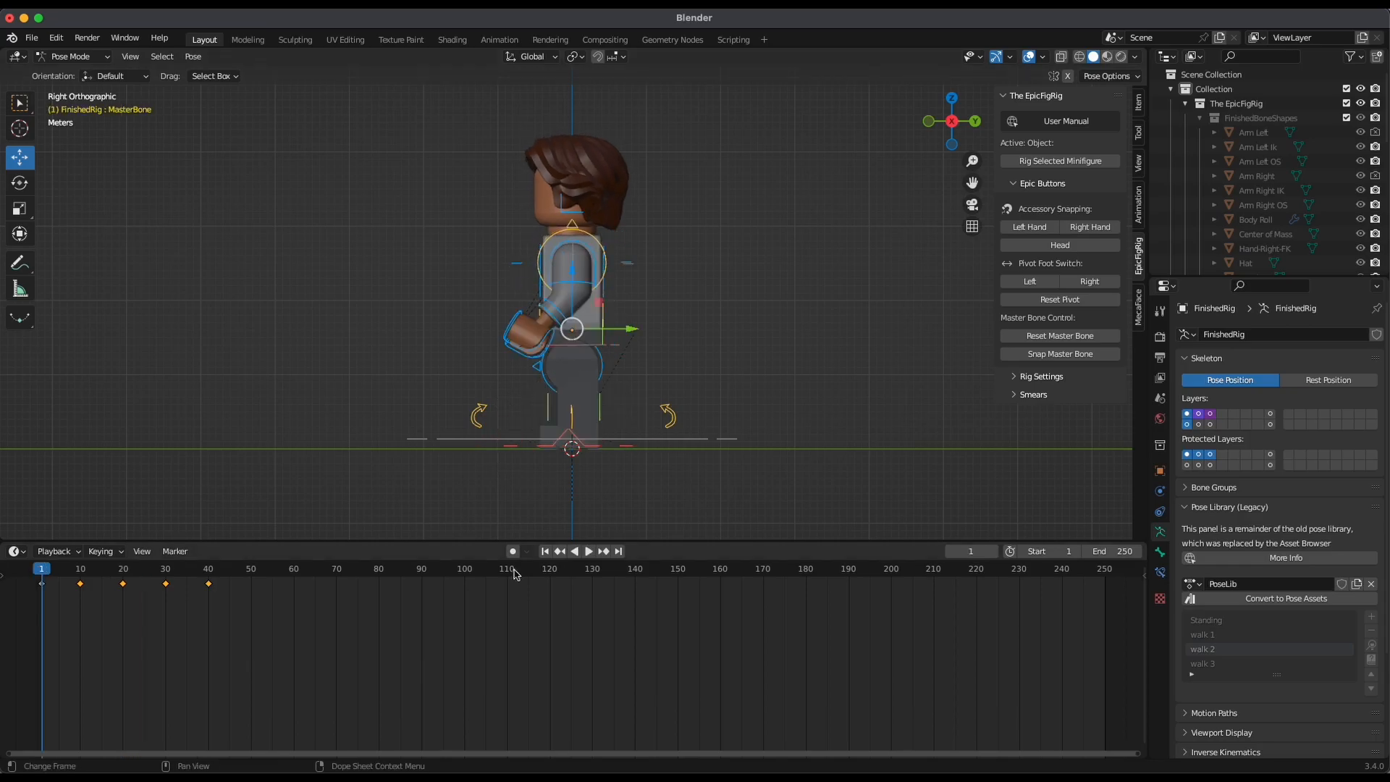
pyautogui.press('space')
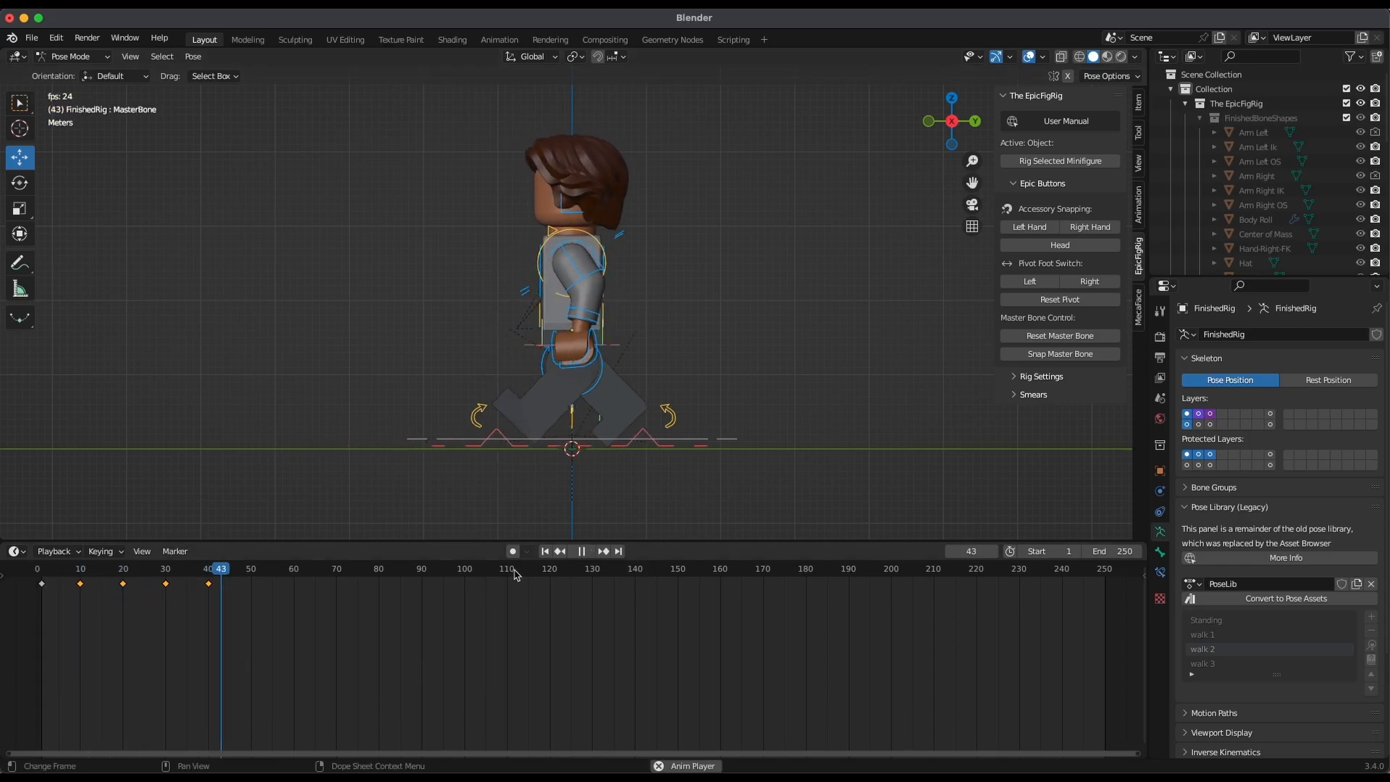
pyautogui.press('space')
pyautogui.moveTo(250, 568); pyautogui.dragTo(131, 630)
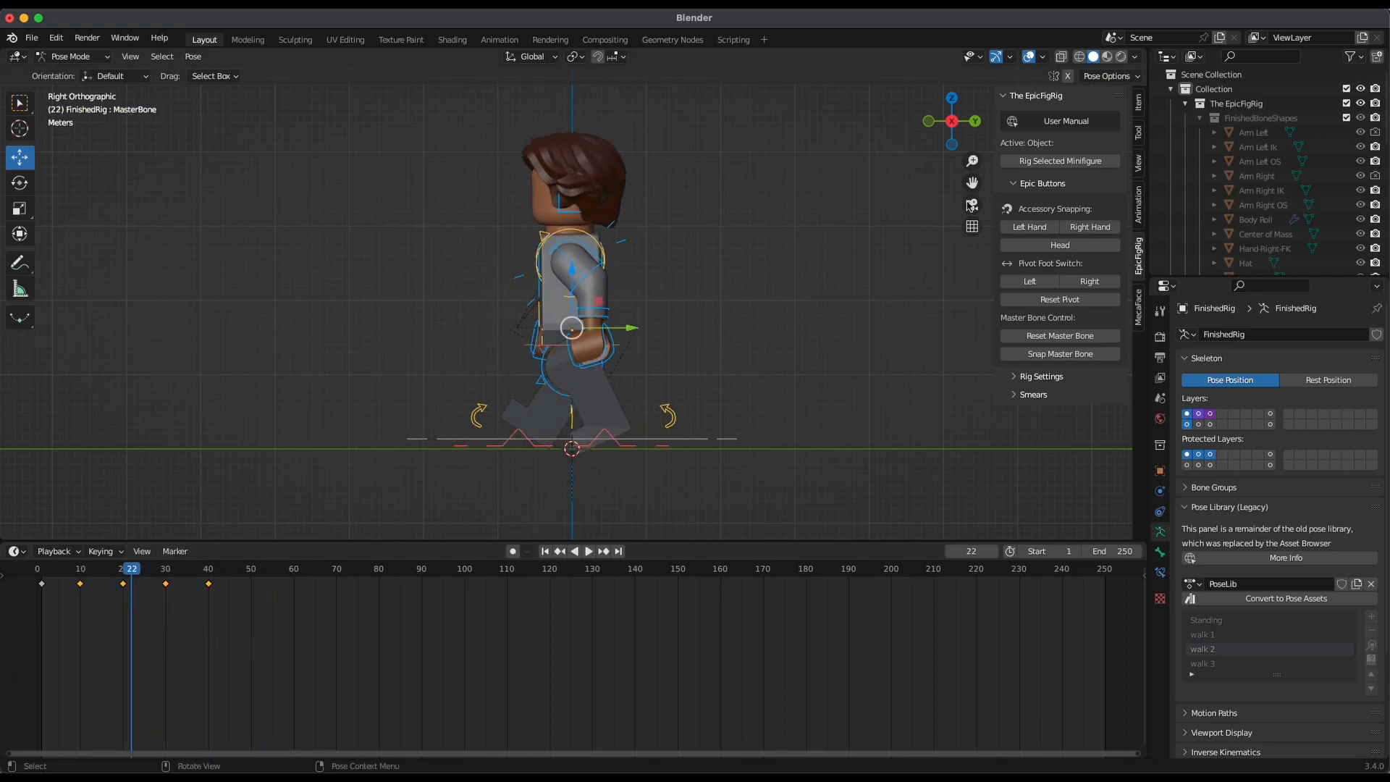
# Play the walk from frame 1 in the front view and scrub through its frames
pyautogui.click(928, 121)
pyautogui.moveTo(119, 571); pyautogui.dragTo(157, 652)
pyautogui.hotkey('shift', 'Left')
pyautogui.press('space')
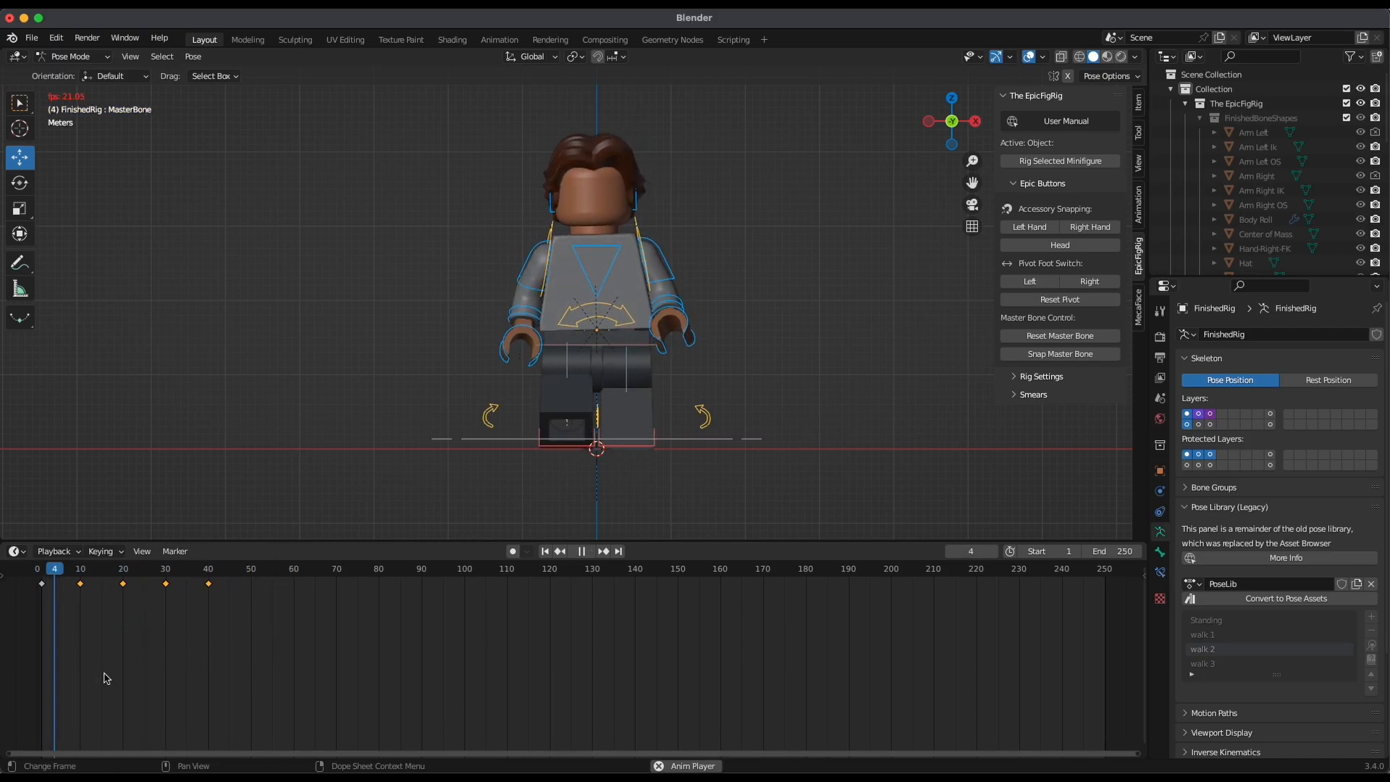
pyautogui.press('space')
pyautogui.moveTo(204, 639)
pyautogui.mouseDown()
pyautogui.moveTo(87, 621)
pyautogui.moveTo(184, 637)
pyautogui.mouseUp()
# Return to the right side view and go to frame 50 on the timeline
pyautogui.moveTo(813, 462); pyautogui.dragTo(641, 474, button='middle')
pyautogui.click(959, 119)
pyautogui.moveTo(177, 616); pyautogui.dragTo(251, 708)
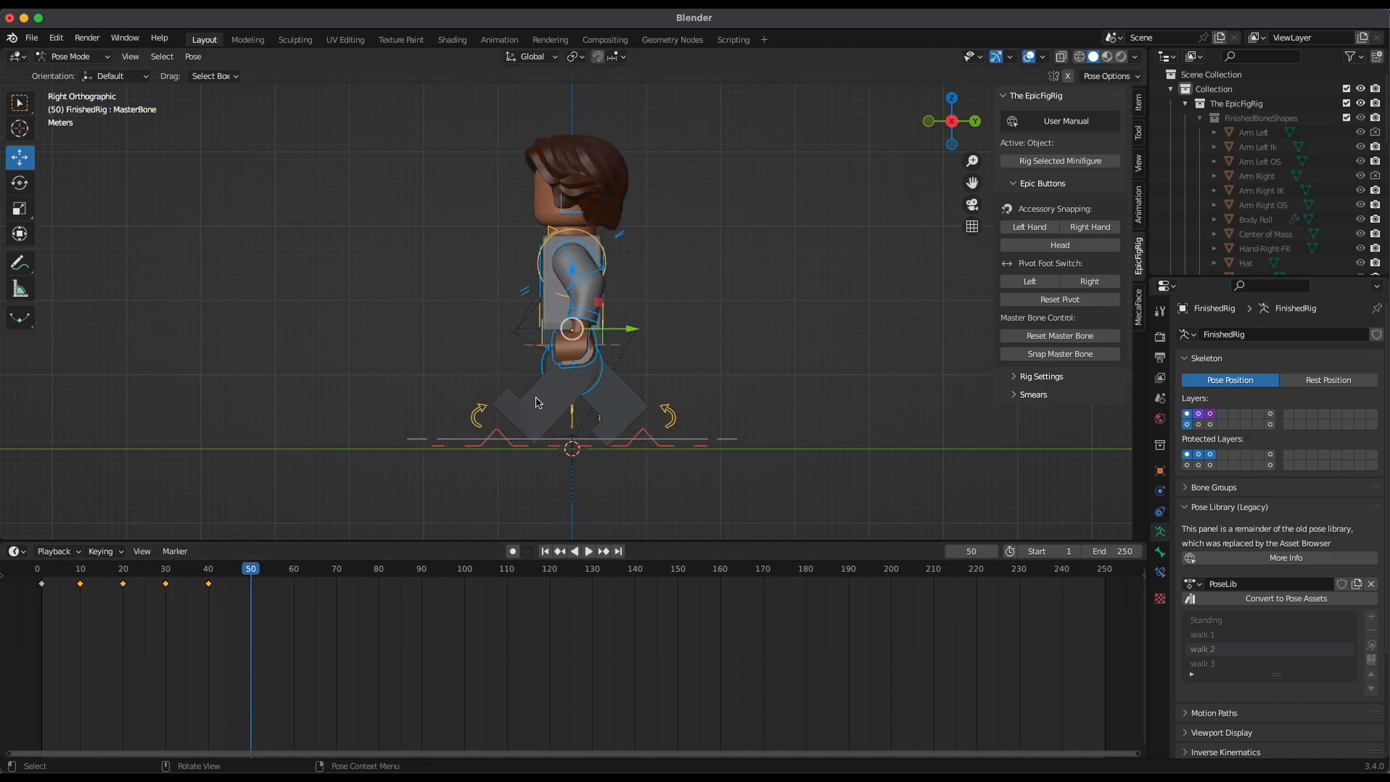
# Try moving the left and right foot controls along Y back toward the body at frame 50
pyautogui.click(517, 450)
pyautogui.press('g')
pyautogui.press('y')
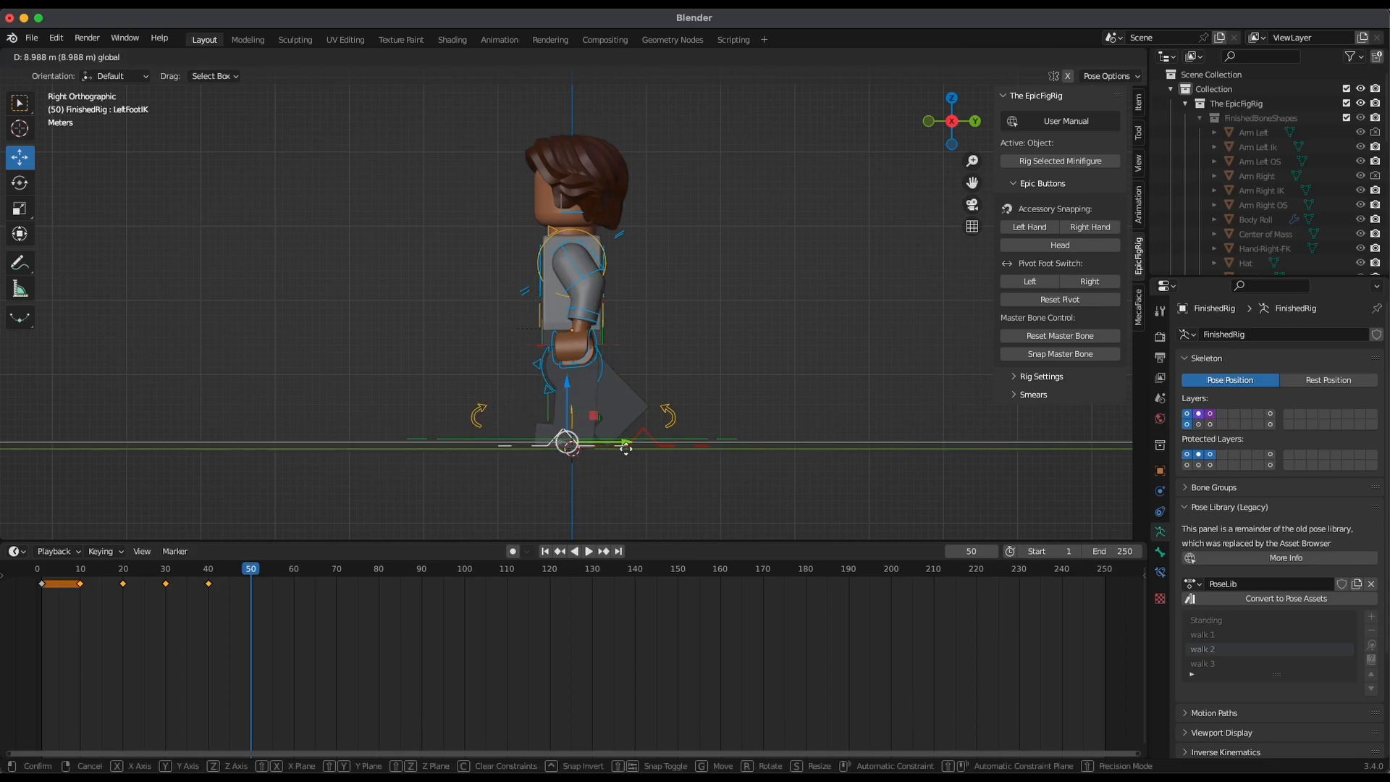
pyautogui.click(631, 449)
pyautogui.click(684, 440)
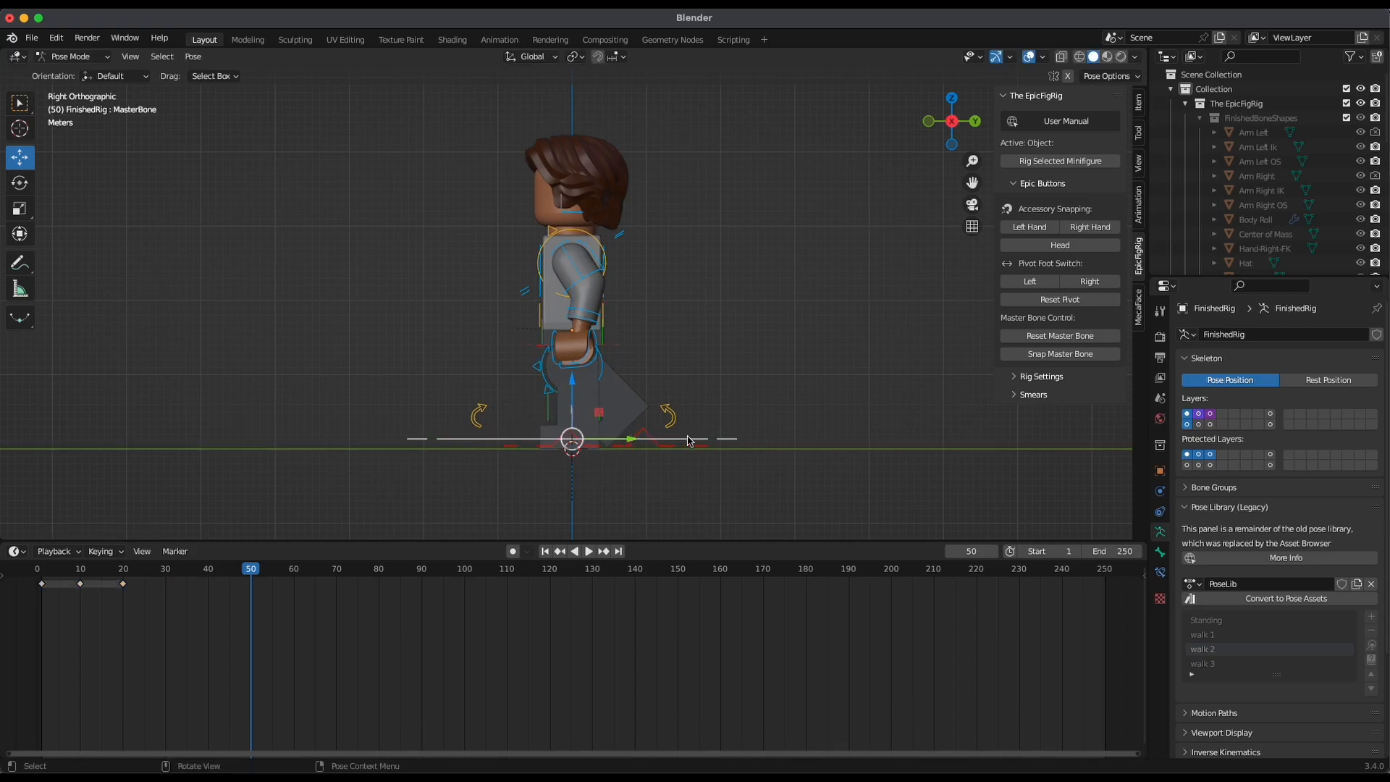
pyautogui.click(664, 454)
pyautogui.press('g')
pyautogui.press('y')
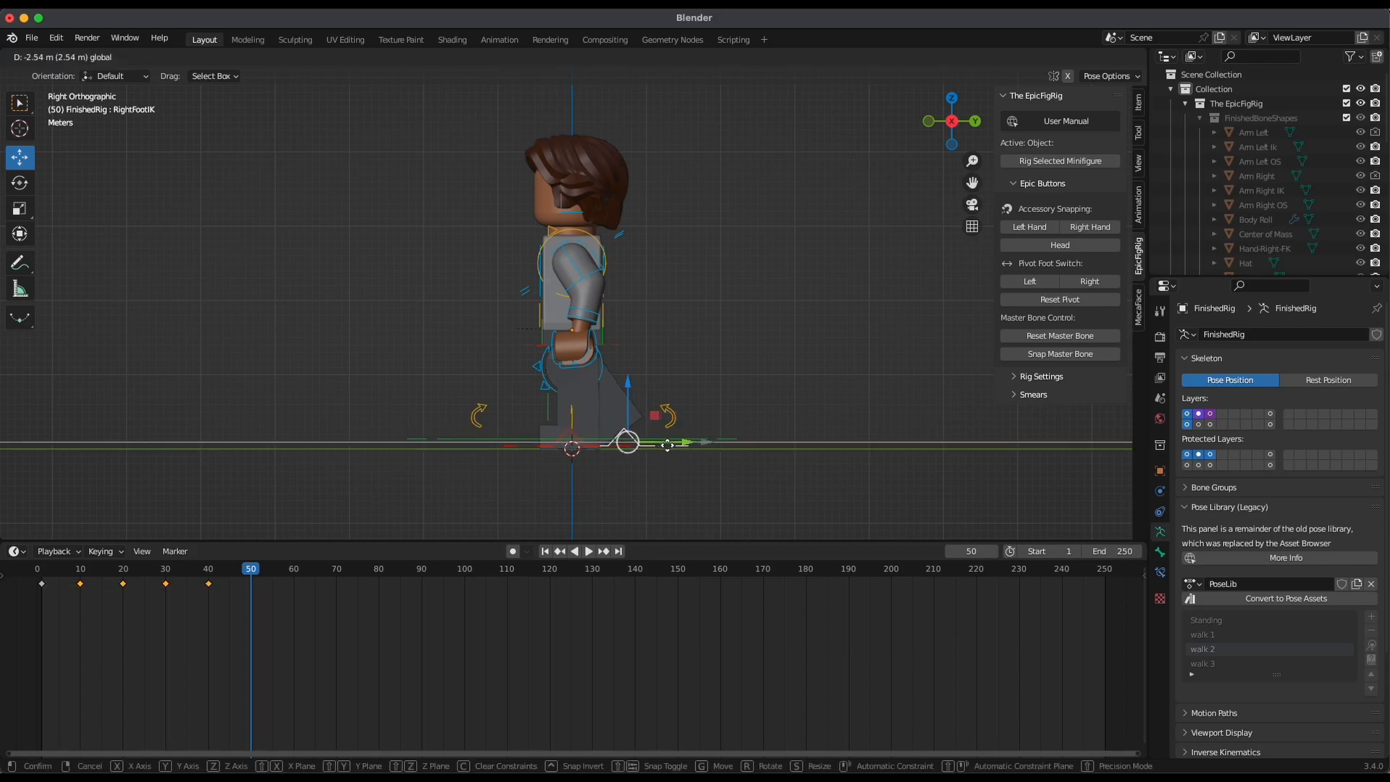
pyautogui.click(668, 449)
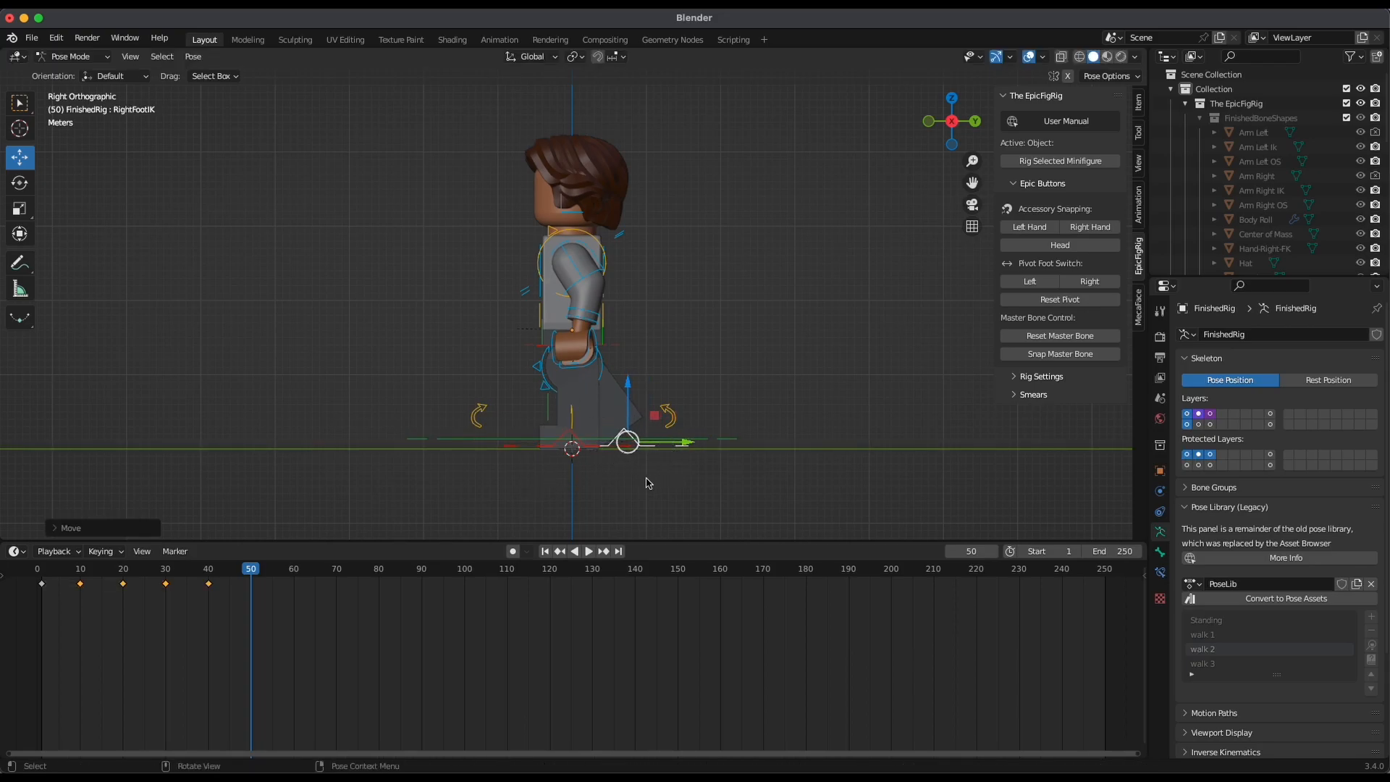
# Apply the Standing library pose to the rig at frame 50 and insert a Location & Rotation keyframe
pyautogui.moveTo(619, 492); pyautogui.dragTo(643, 498, button='middle')
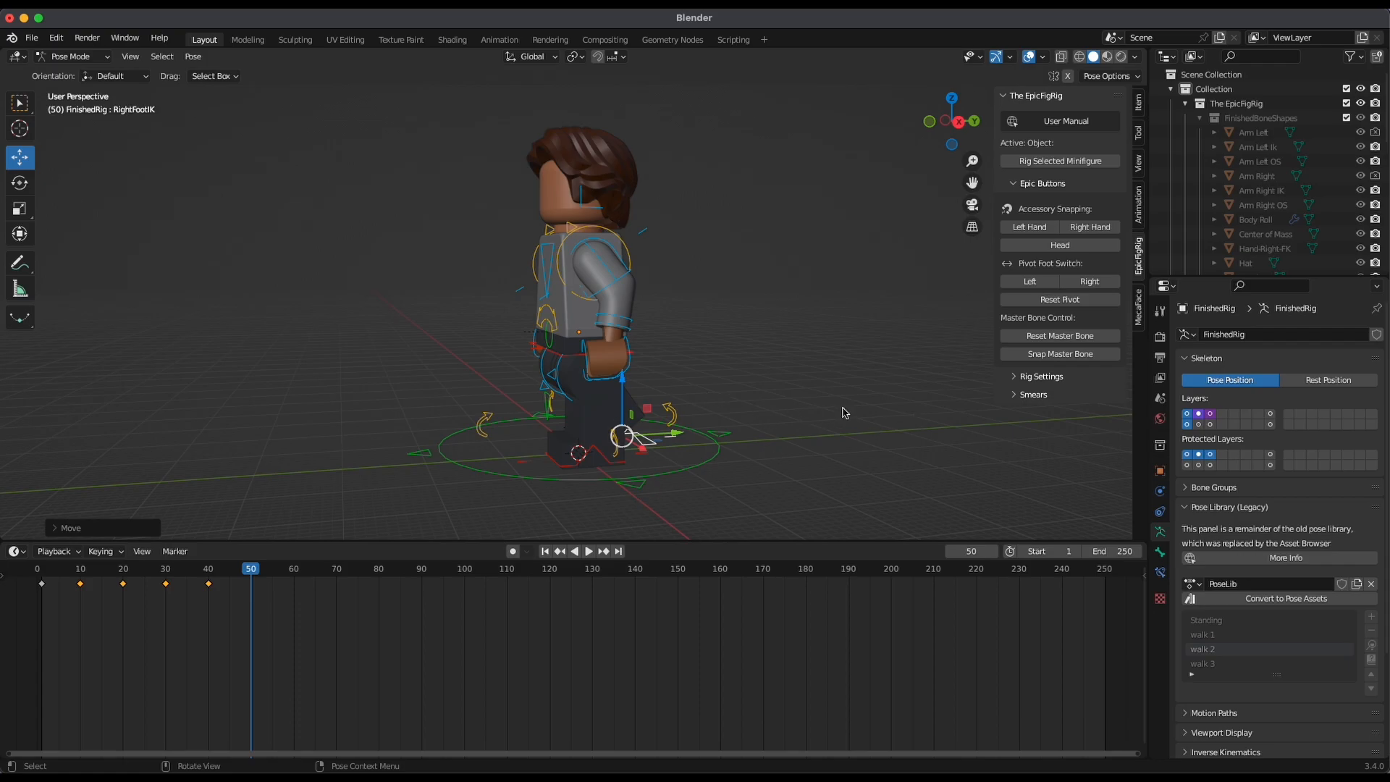
pyautogui.press('a')
pyautogui.keyDown('shift'); pyautogui.click(685, 469); pyautogui.keyUp('shift')
pyautogui.keyDown('shift'); pyautogui.click(687, 475); pyautogui.keyUp('shift')
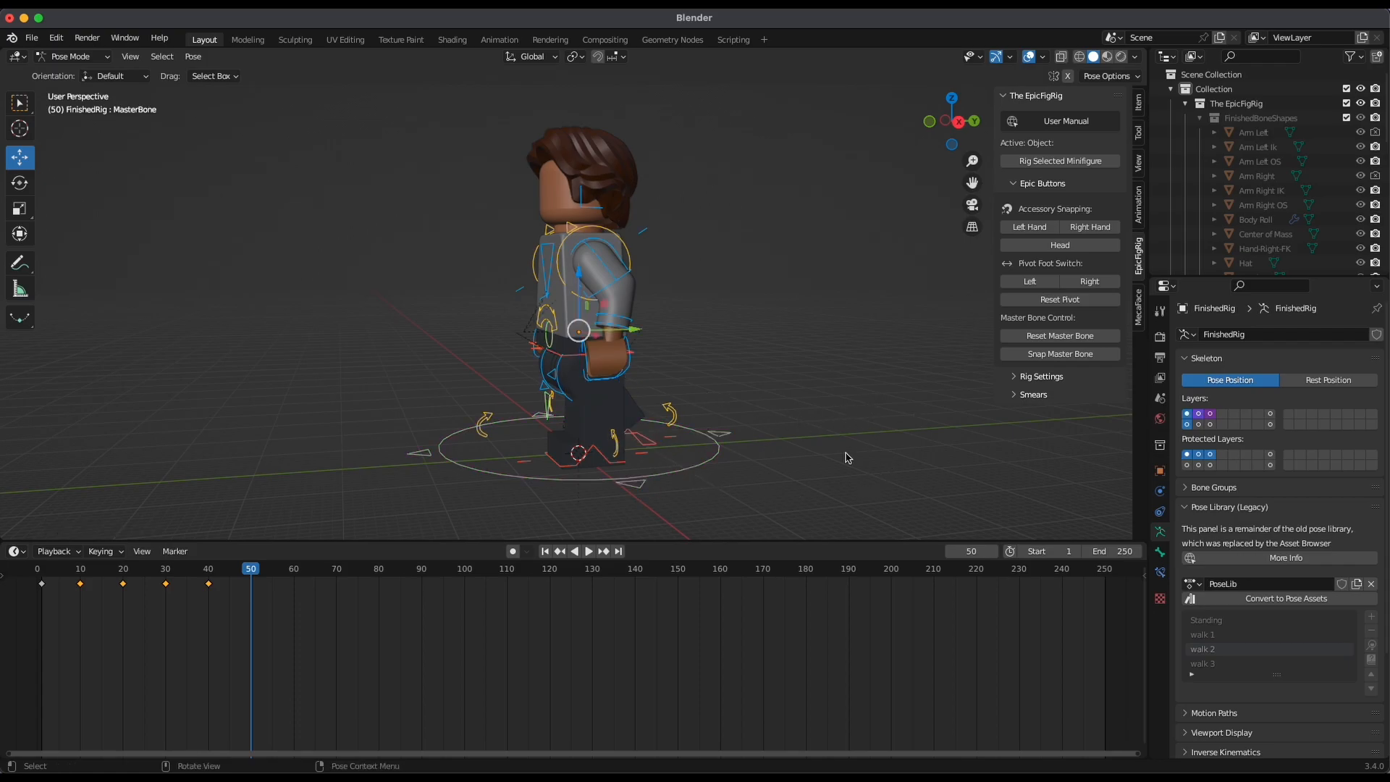
pyautogui.click(1370, 645)
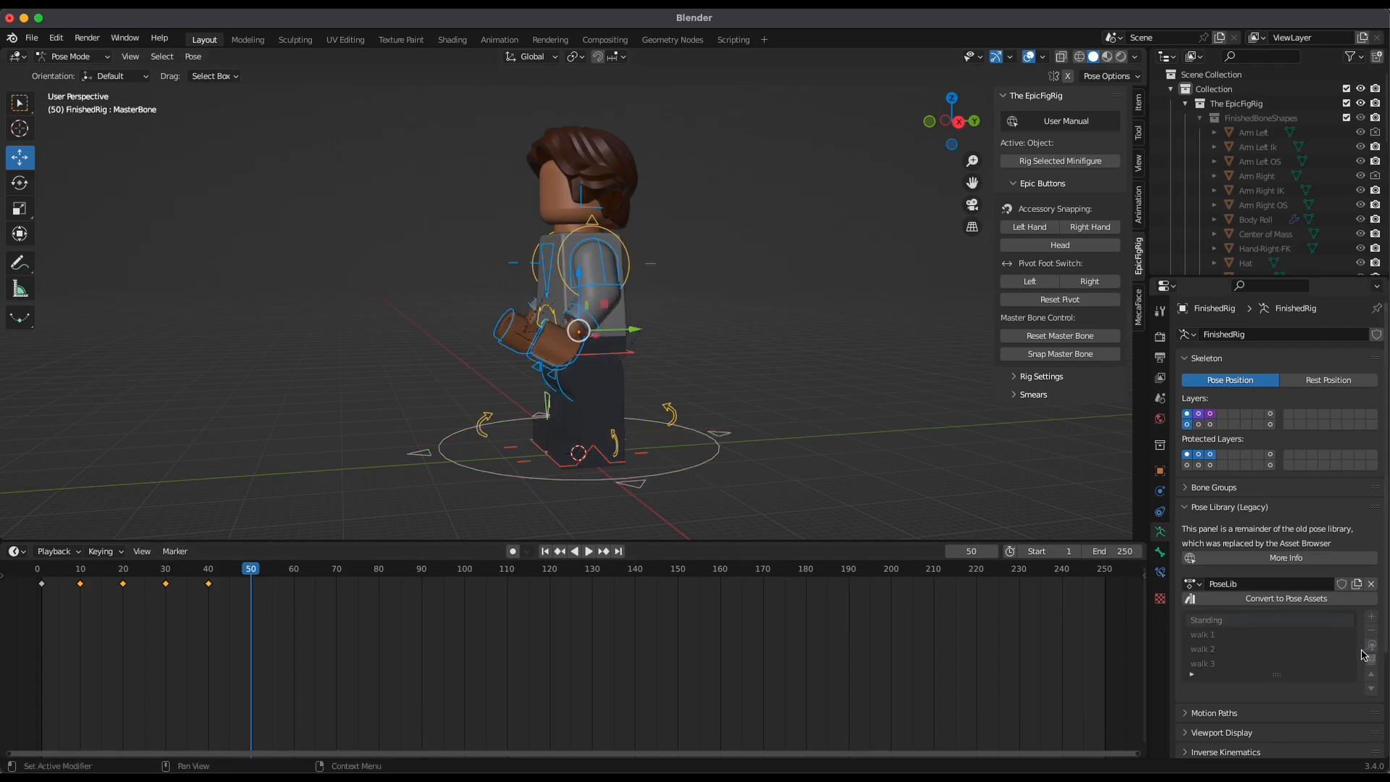
pyautogui.keyDown('shift'); pyautogui.click(717, 454); pyautogui.keyUp('shift')
pyautogui.press('i')
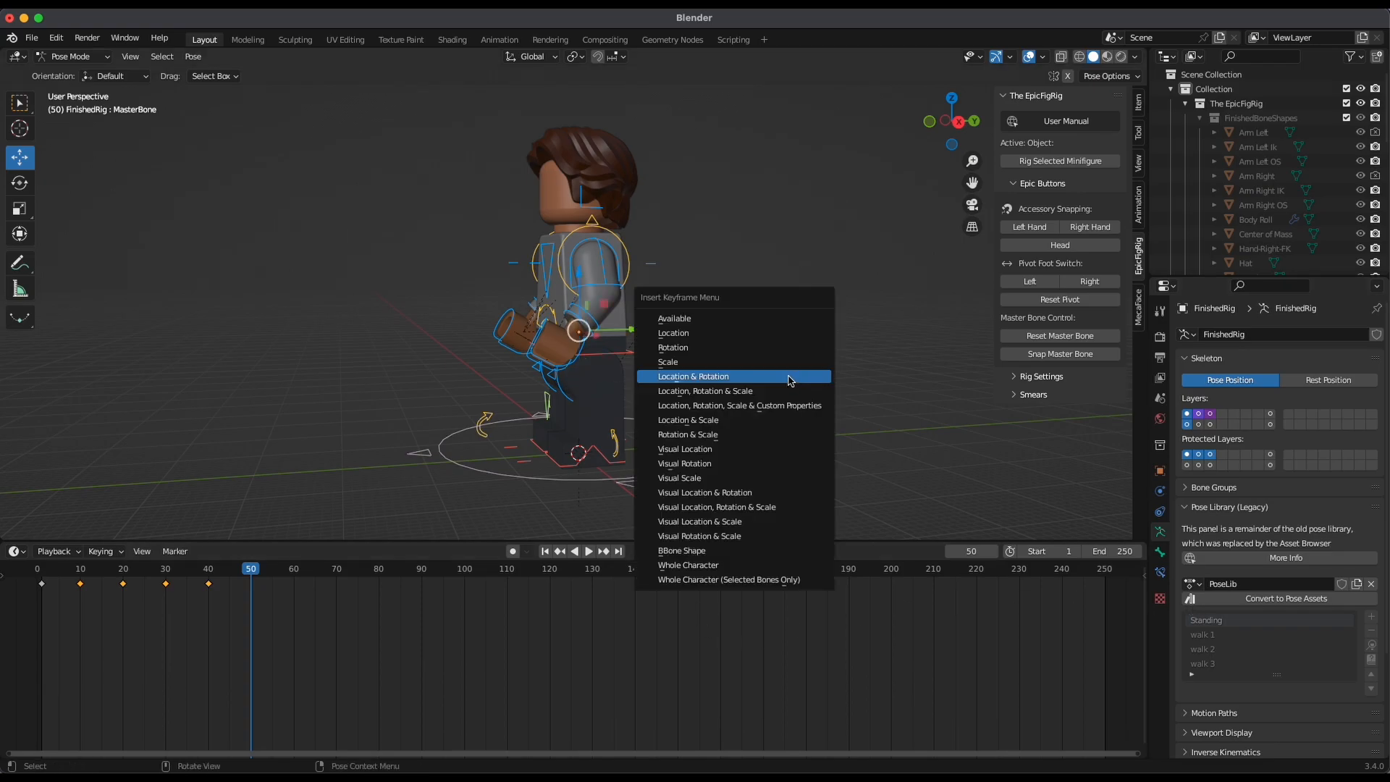
pyautogui.click(733, 379)
# Play the full animation from frame 1 at a wider angle and scrub back through its last frames
pyautogui.click(544, 550)
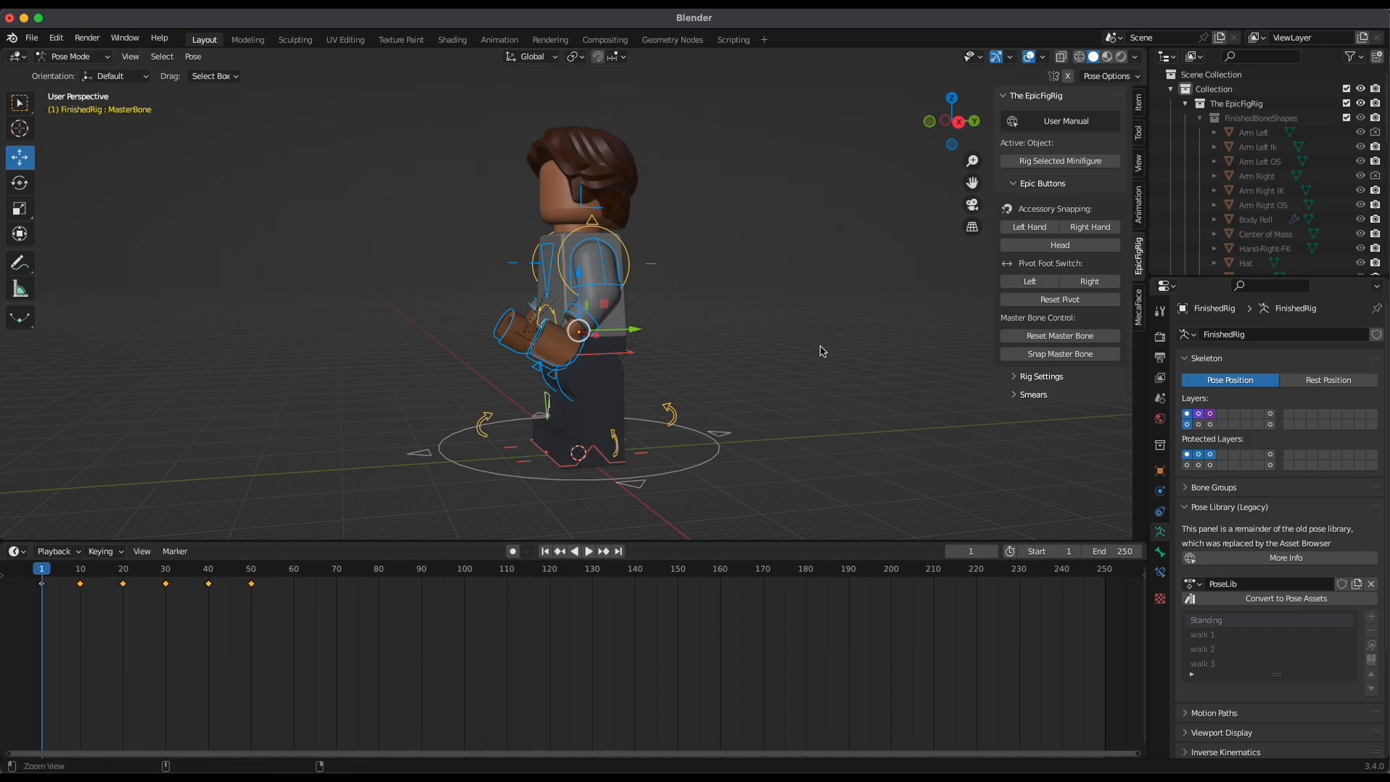
pyautogui.keyDown('ctrl'); pyautogui.moveTo(821, 350); pyautogui.dragTo(748, 434, button='middle'); pyautogui.keyUp('ctrl')
pyautogui.click(929, 122)
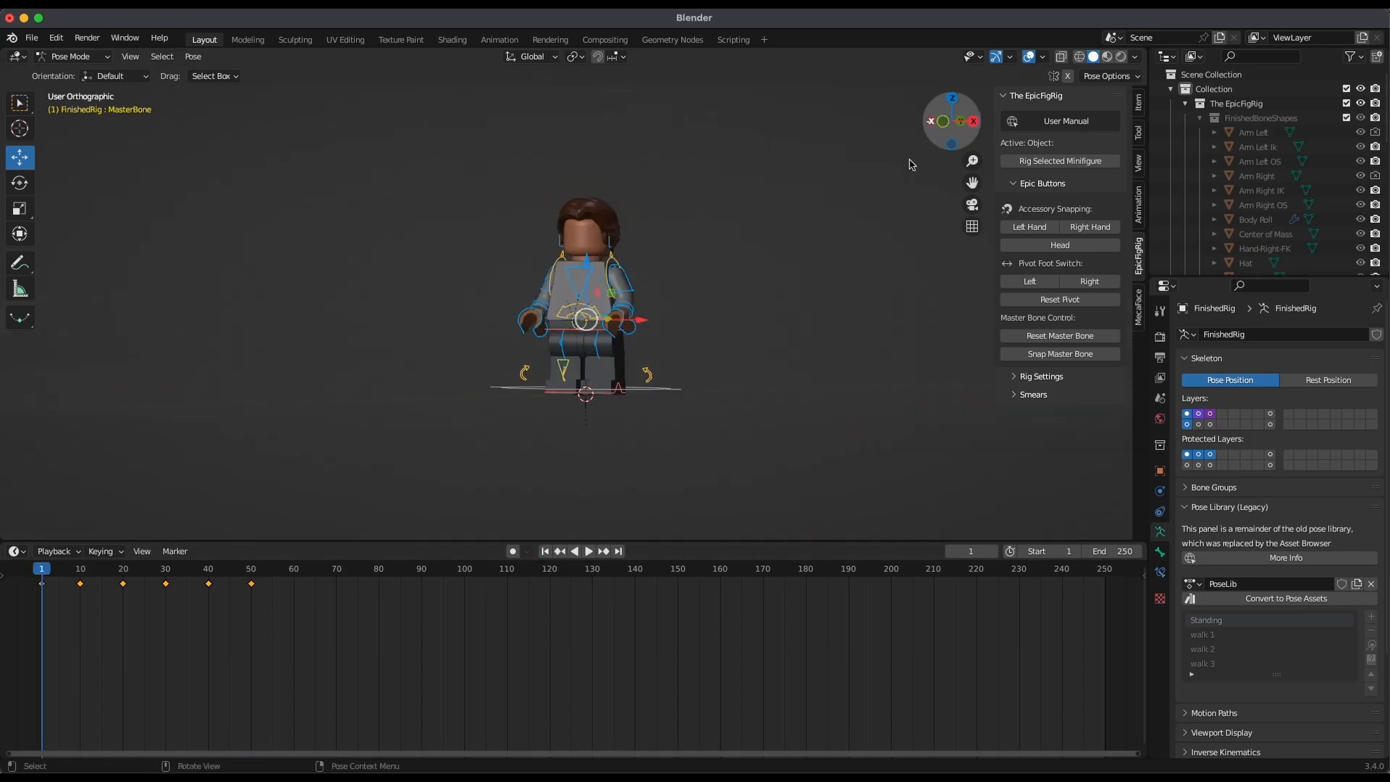
pyautogui.moveTo(797, 348); pyautogui.dragTo(718, 435, button='middle')
pyautogui.moveTo(817, 387); pyautogui.dragTo(754, 403, button='middle')
pyautogui.press('space')
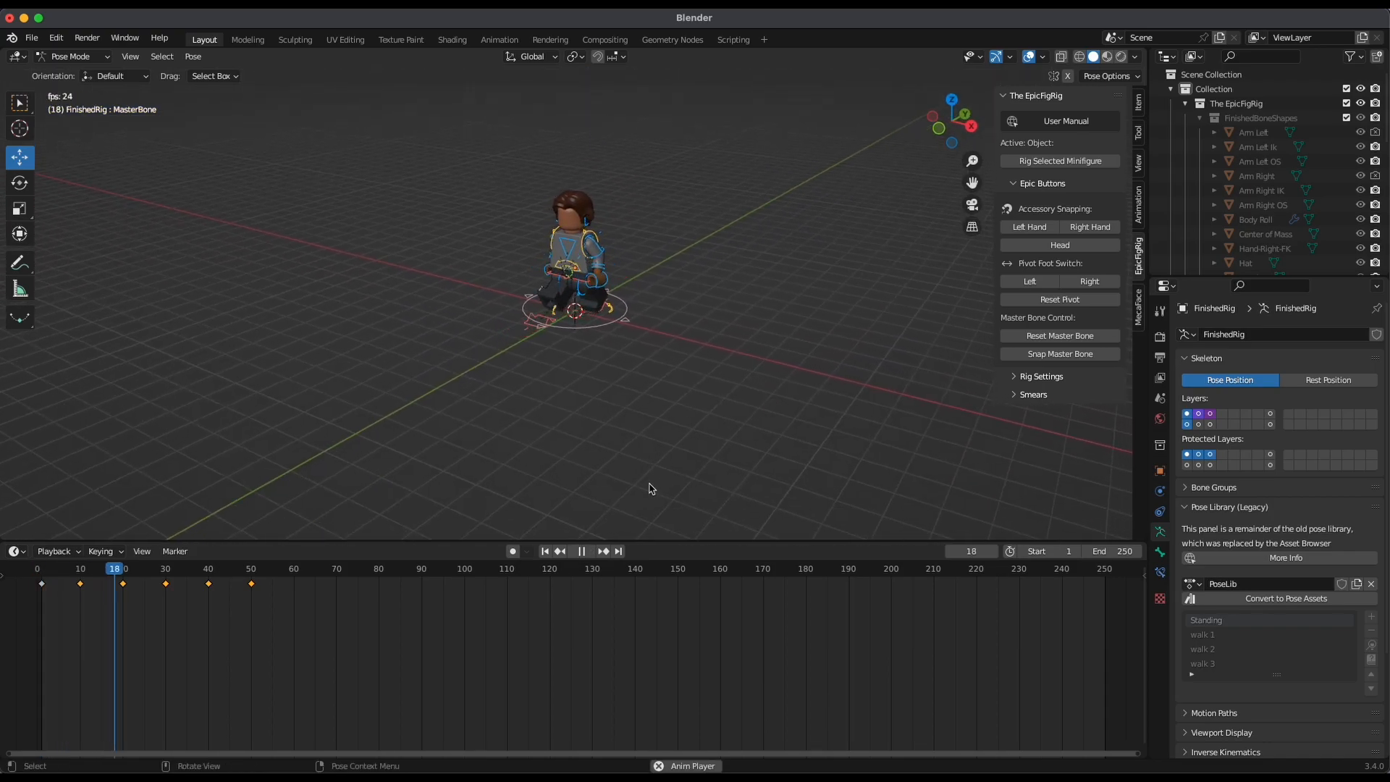
pyautogui.press('space')
pyautogui.moveTo(279, 570); pyautogui.dragTo(234, 620)
pyautogui.press('space')
pyautogui.press('space')
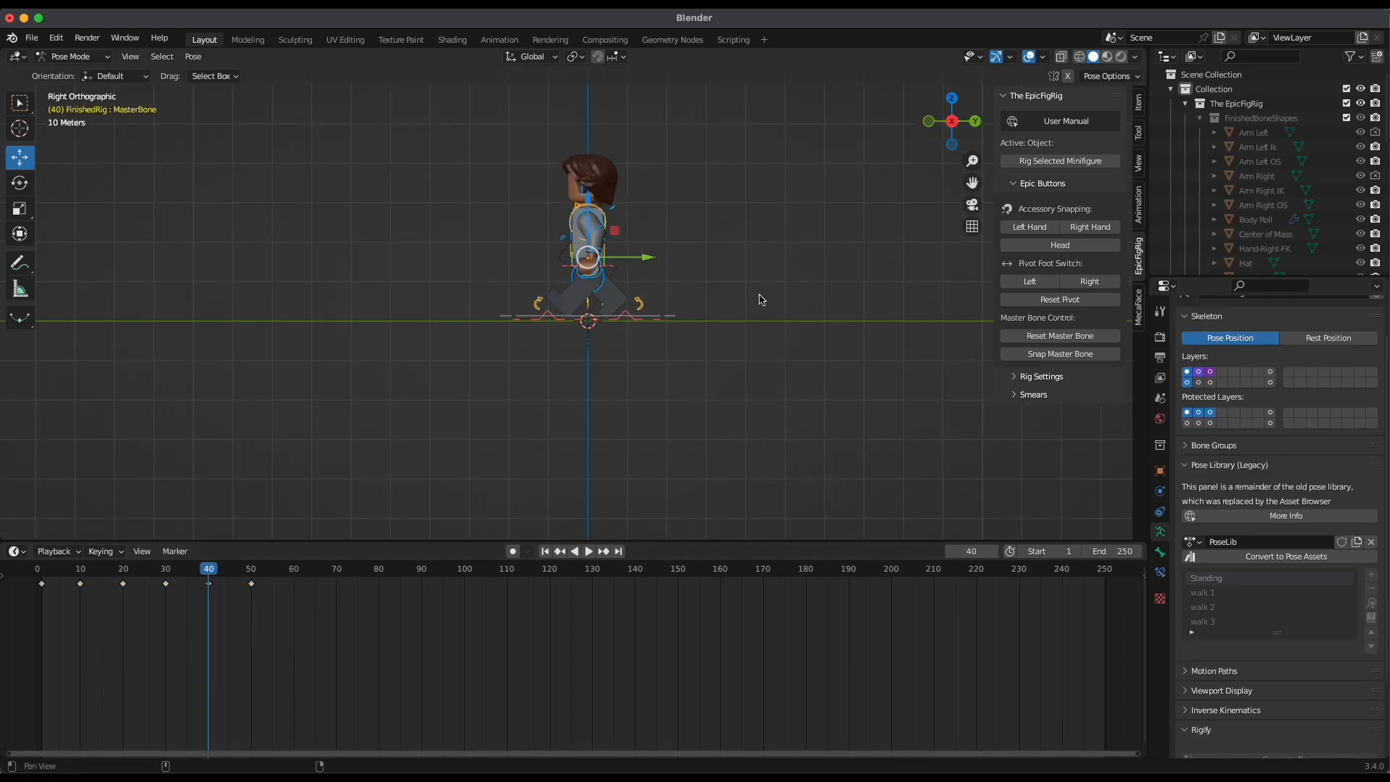
# Add the walking pose at frame 40 to the pose library as a new pose
pyautogui.keyDown('shift'); pyautogui.moveTo(760, 301); pyautogui.dragTo(776, 450, button='middle'); pyautogui.keyUp('shift')
pyautogui.scroll(1, 741, 384)
pyautogui.keyDown('shift'); pyautogui.moveTo(701, 494); pyautogui.dragTo(716, 462, button='middle'); pyautogui.keyUp('shift')
pyautogui.scroll(1, 715, 462)
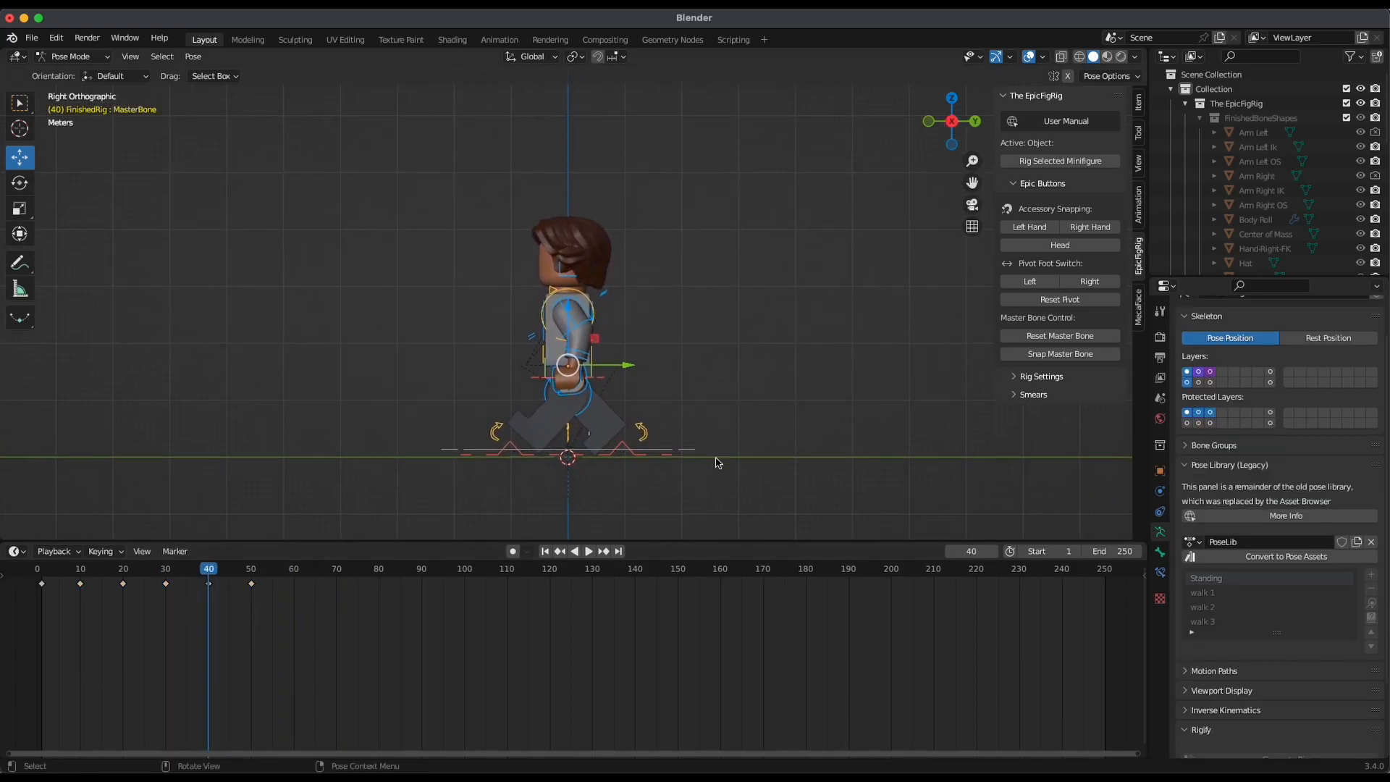
pyautogui.moveTo(778, 380); pyautogui.dragTo(778, 425, button='middle')
pyautogui.click(952, 125)
pyautogui.click(1370, 575)
pyautogui.click(1317, 552)
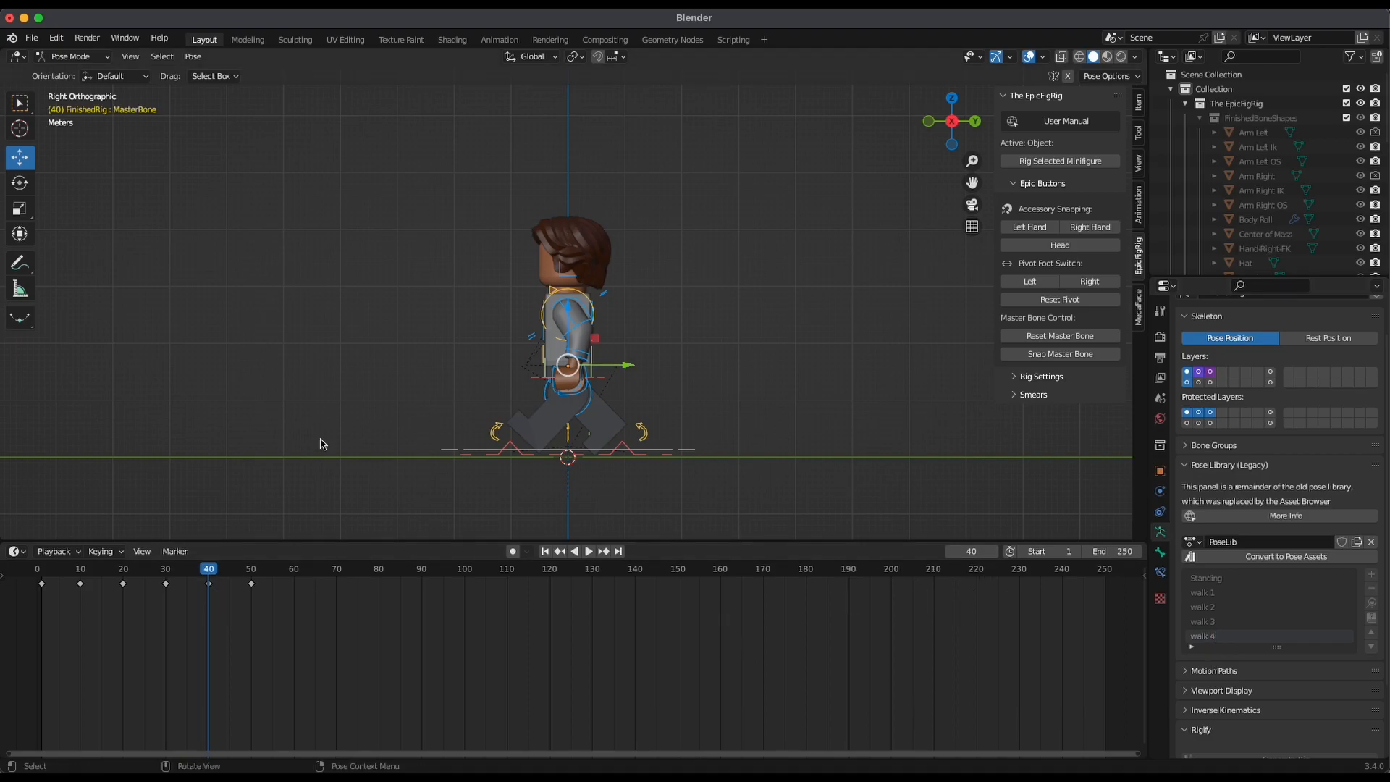
# Delete the rig's keyframe at frame 50 and play back the end of the walk
pyautogui.moveTo(221, 573); pyautogui.dragTo(283, 633)
pyautogui.click(252, 584)
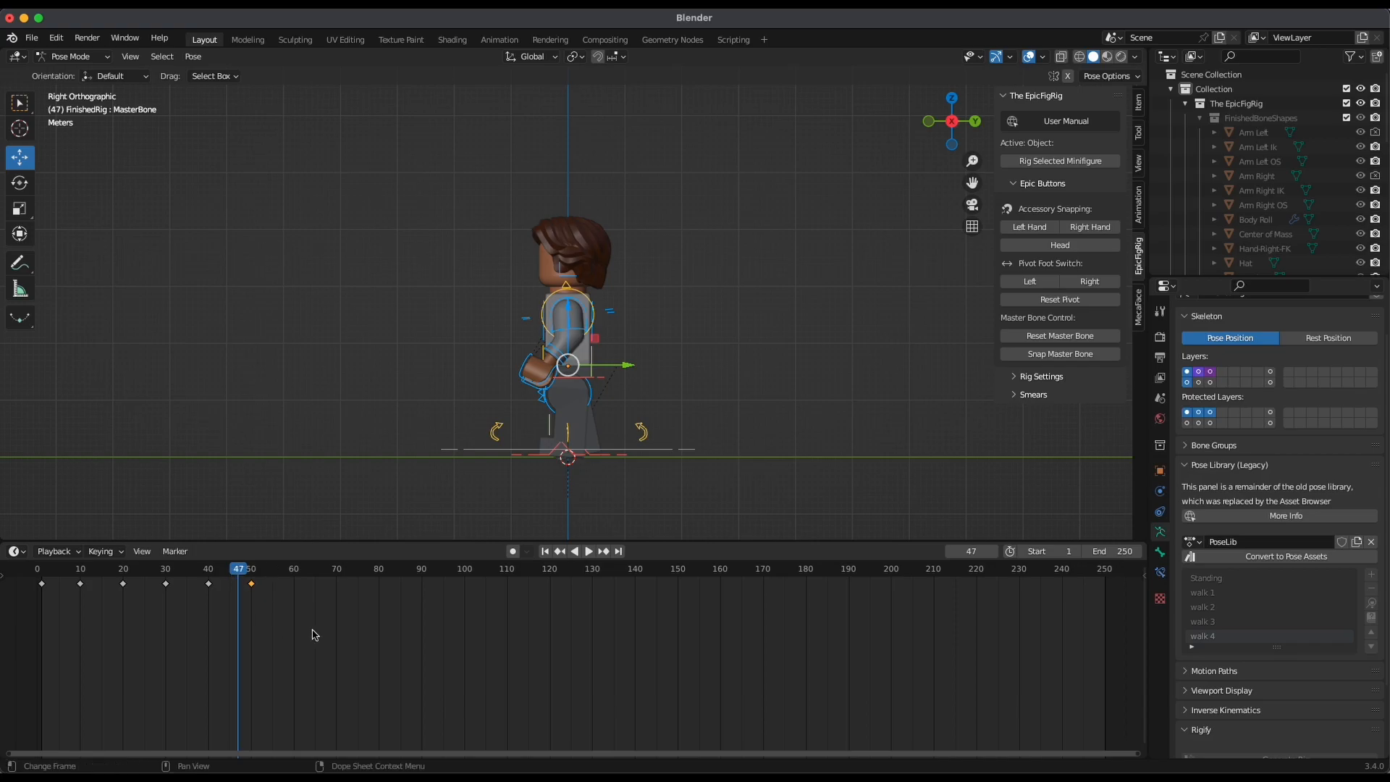
pyautogui.press('x')
pyautogui.click(281, 621)
pyautogui.press('space')
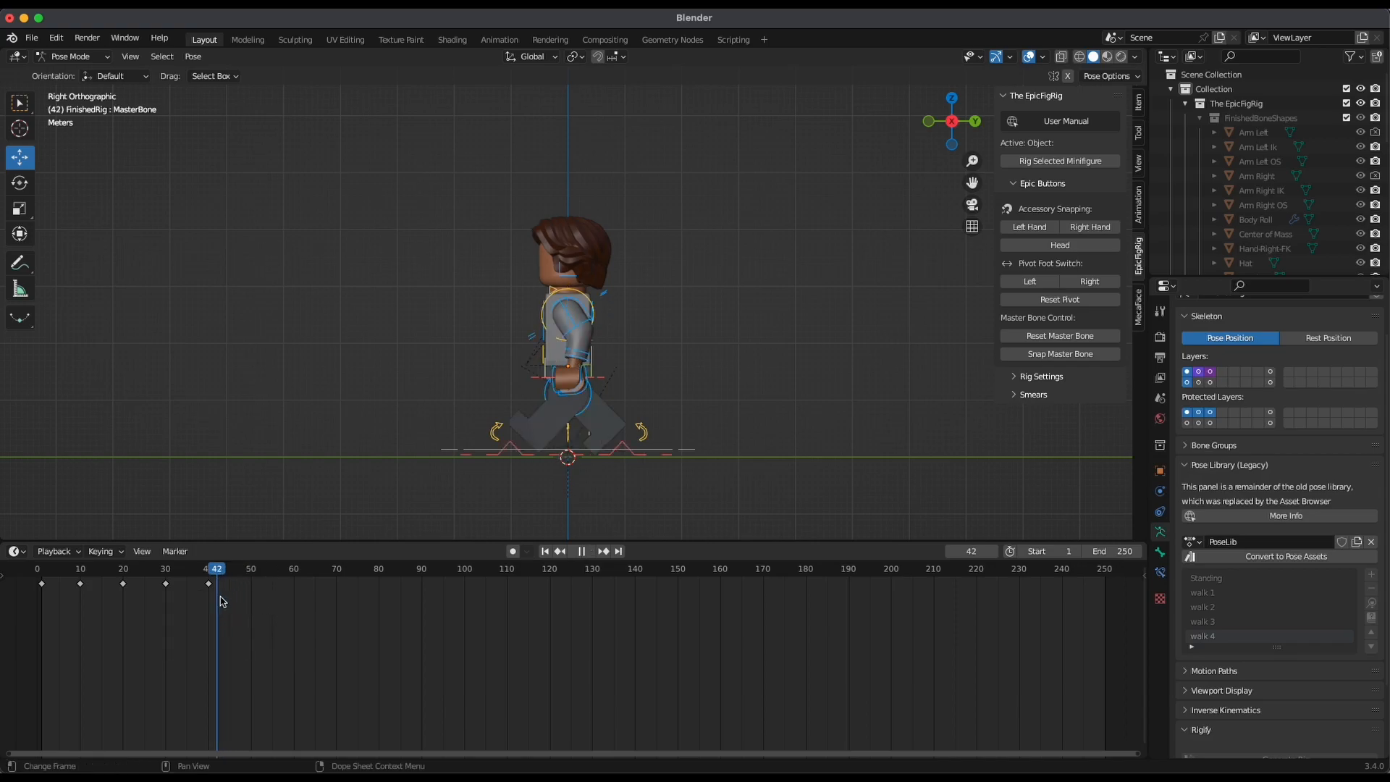
pyautogui.press('space')
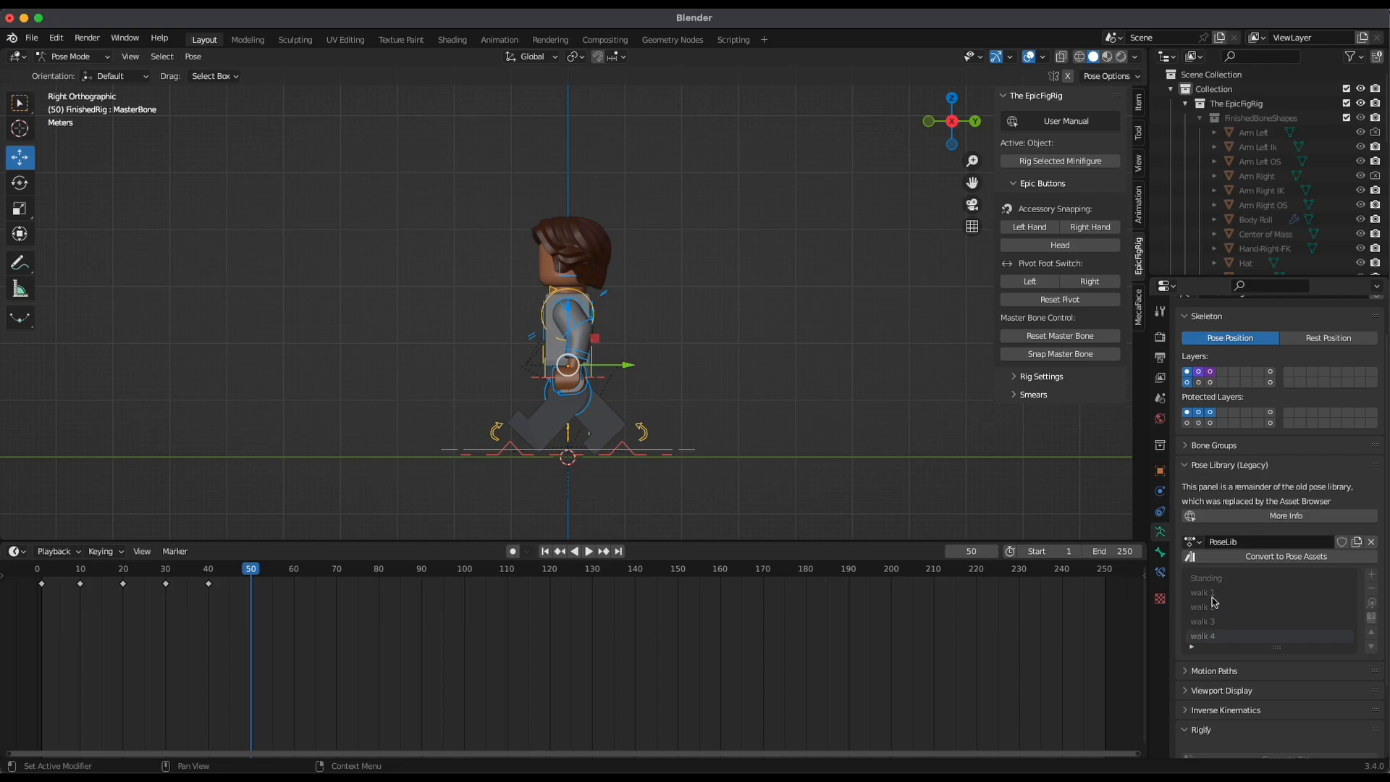
# Apply the walk 1 library pose to the rig at frame 50 and insert a keyframe
pyautogui.click(1223, 593)
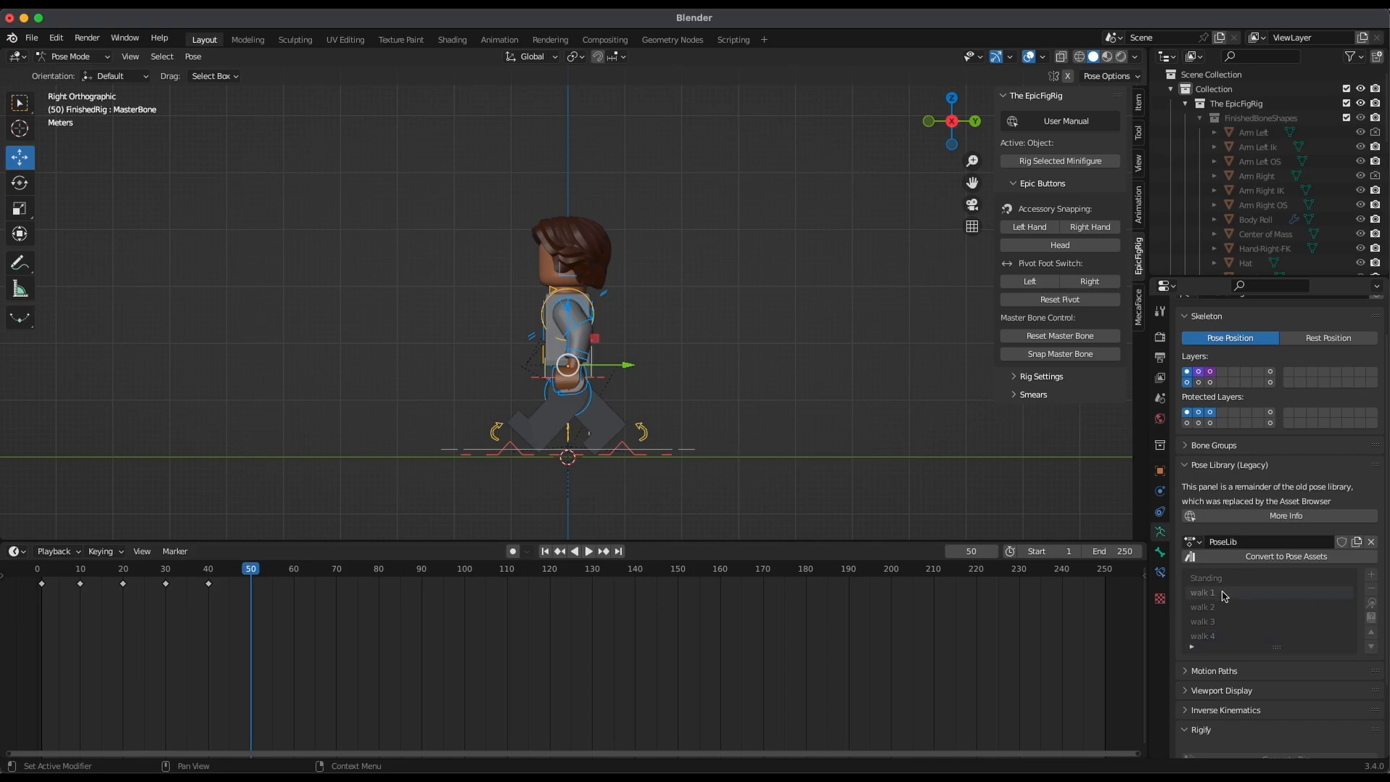
pyautogui.click(1371, 604)
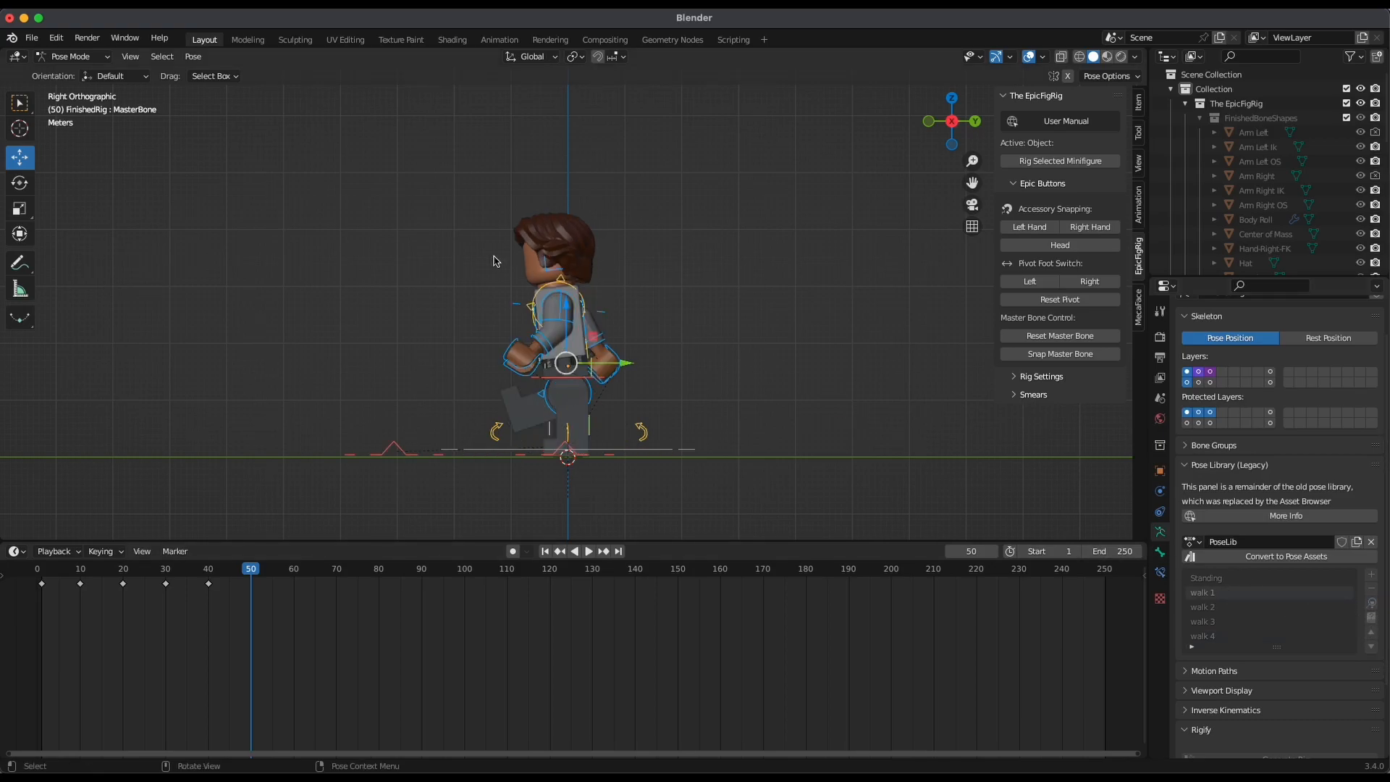
pyautogui.press('i')
pyautogui.click(708, 307)
# Apply the walk 2 library pose to the rig at frame 60 and insert a keyframe
pyautogui.click(292, 570)
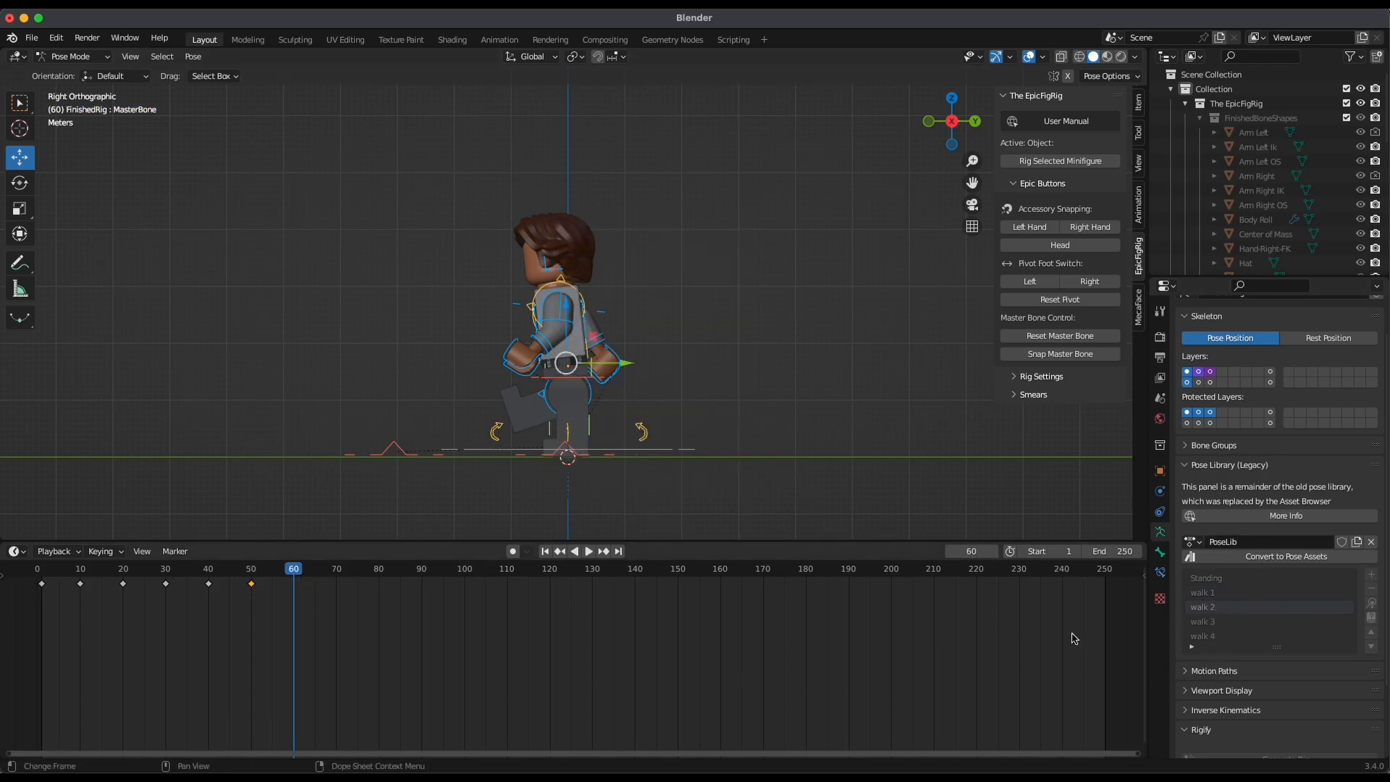
pyautogui.click(1371, 605)
pyautogui.press('i')
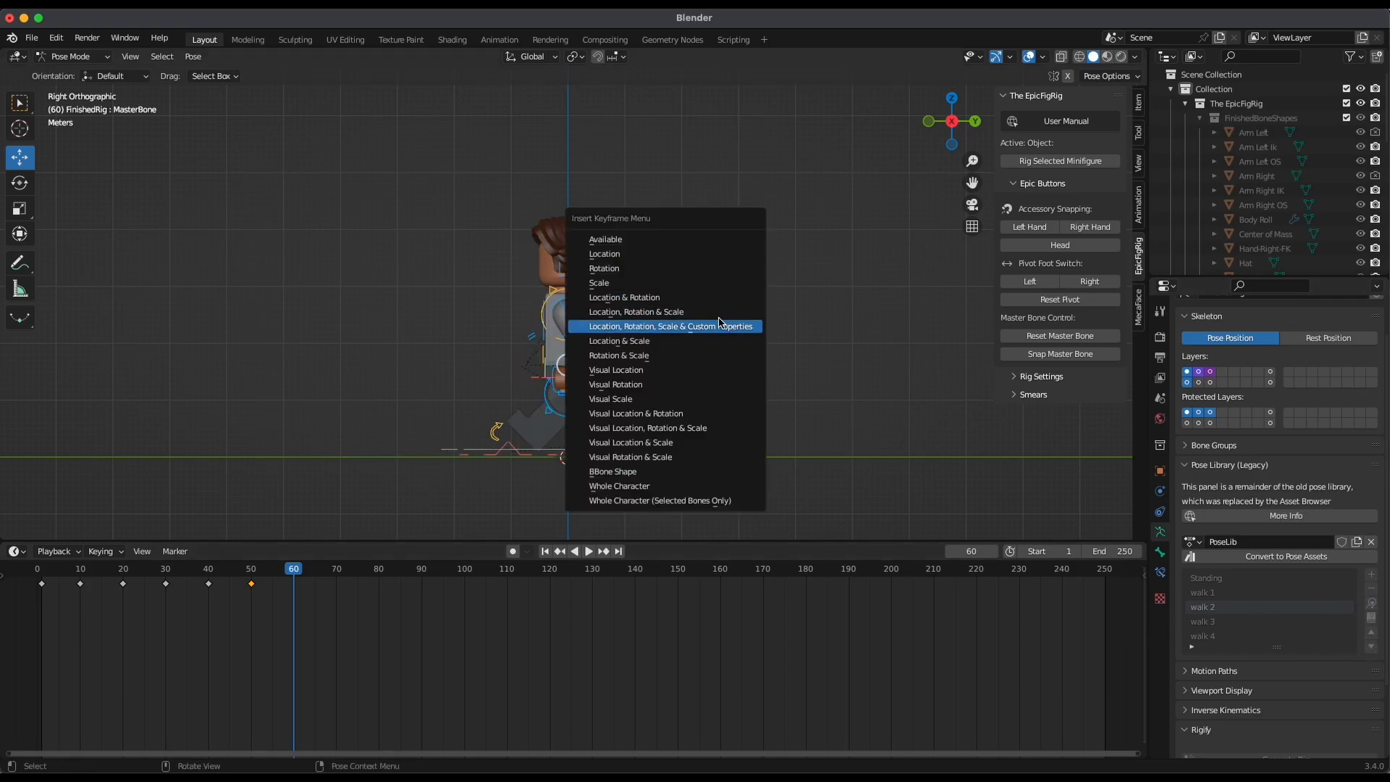
pyautogui.click(709, 309)
# Apply the walk 3 library pose to the rig at frame 70 and insert a keyframe
pyautogui.click(336, 571)
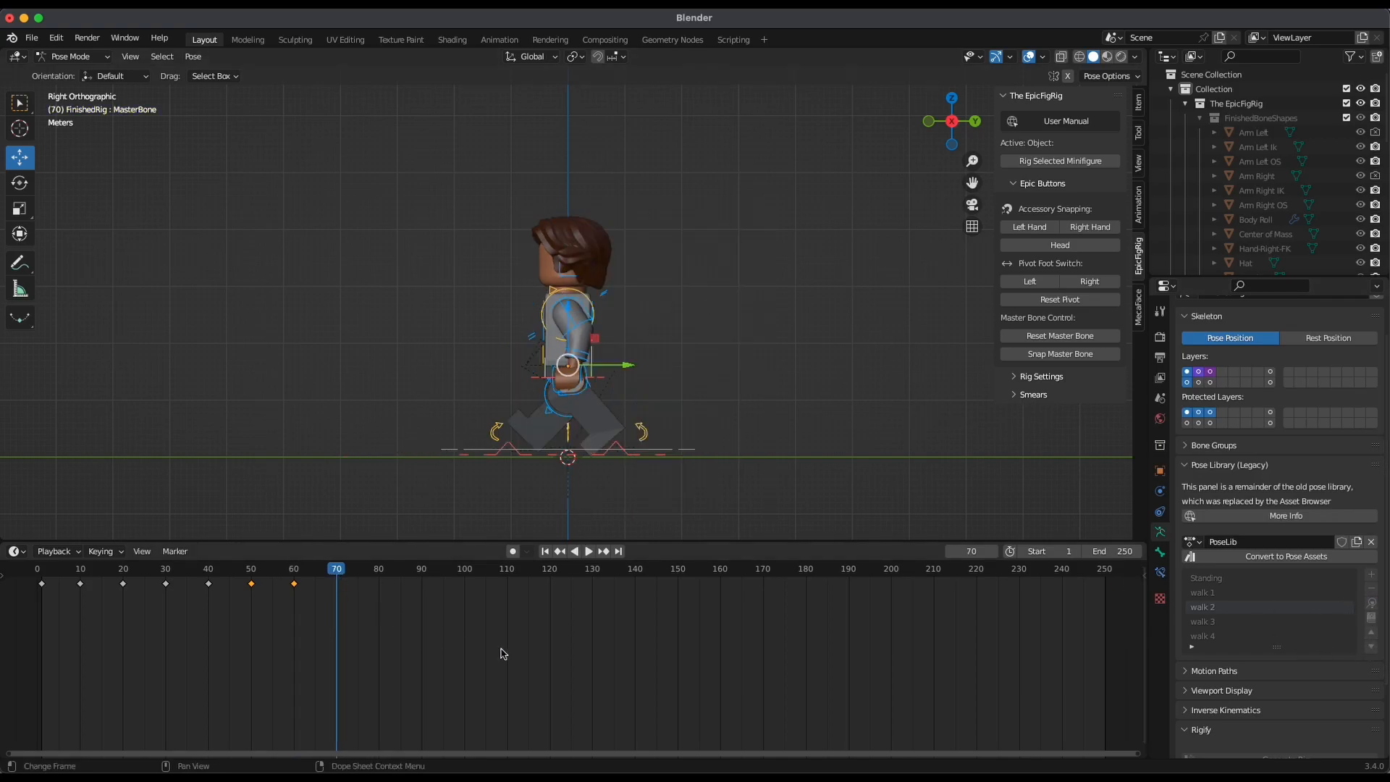
pyautogui.click(1230, 622)
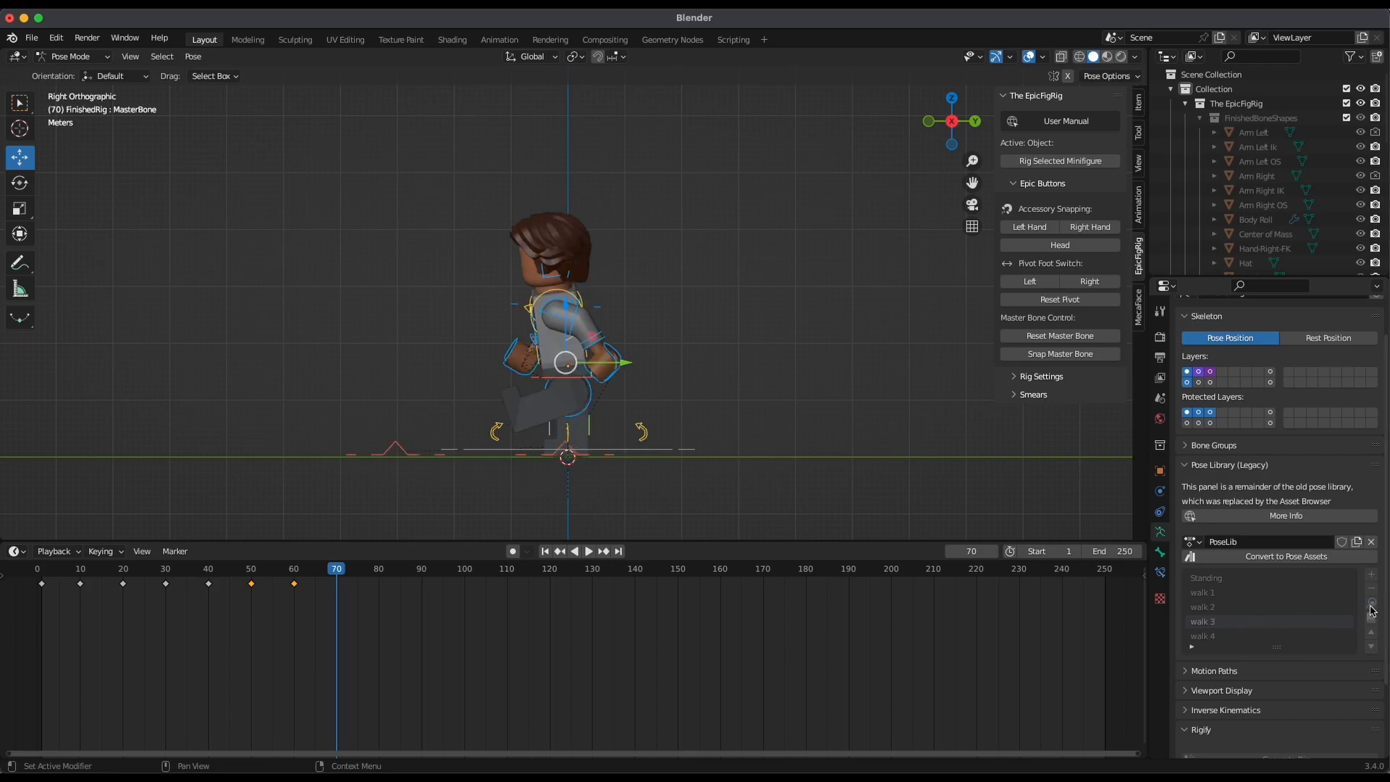
pyautogui.click(1371, 602)
pyautogui.press('i')
pyautogui.click(676, 399)
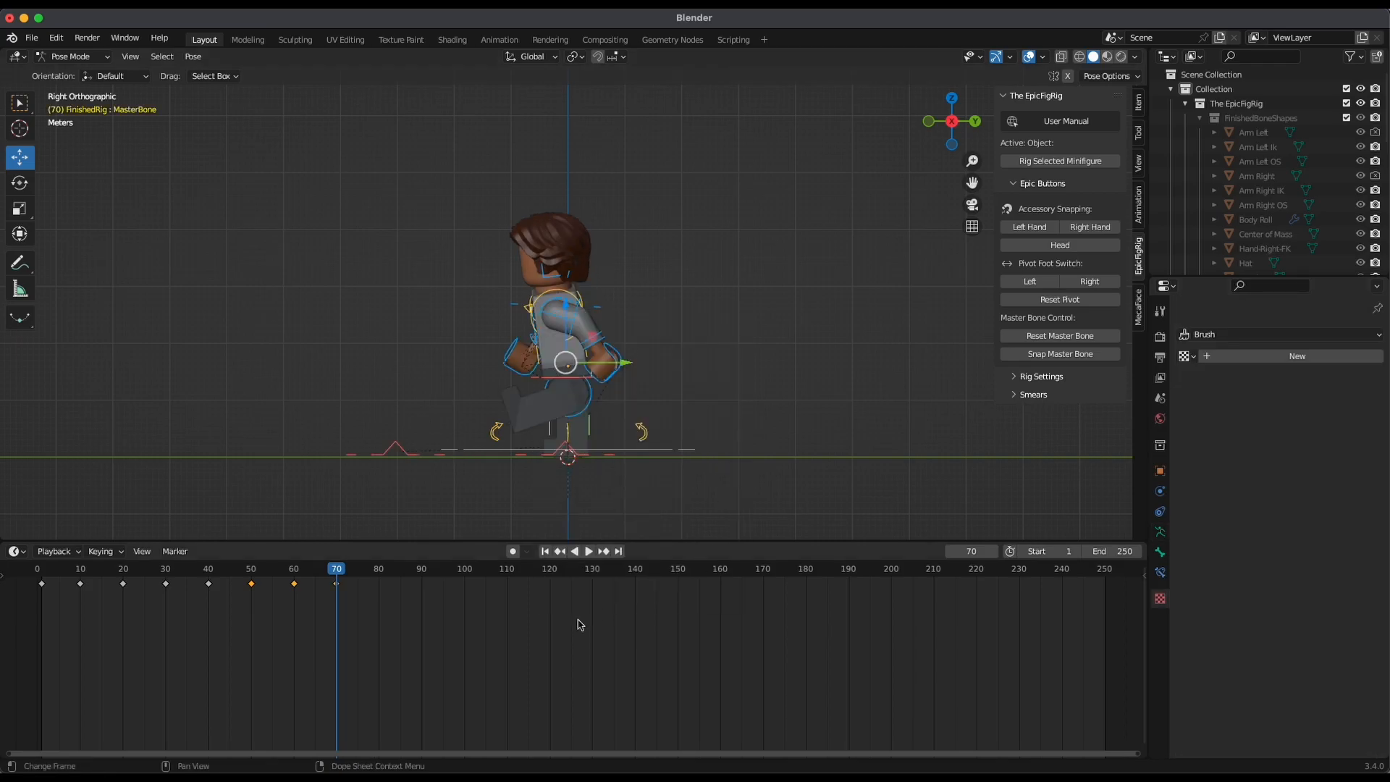
# Bring back the armature's pose library, apply the walk 4 pose at frame 80 and insert a keyframe
pyautogui.click(379, 572)
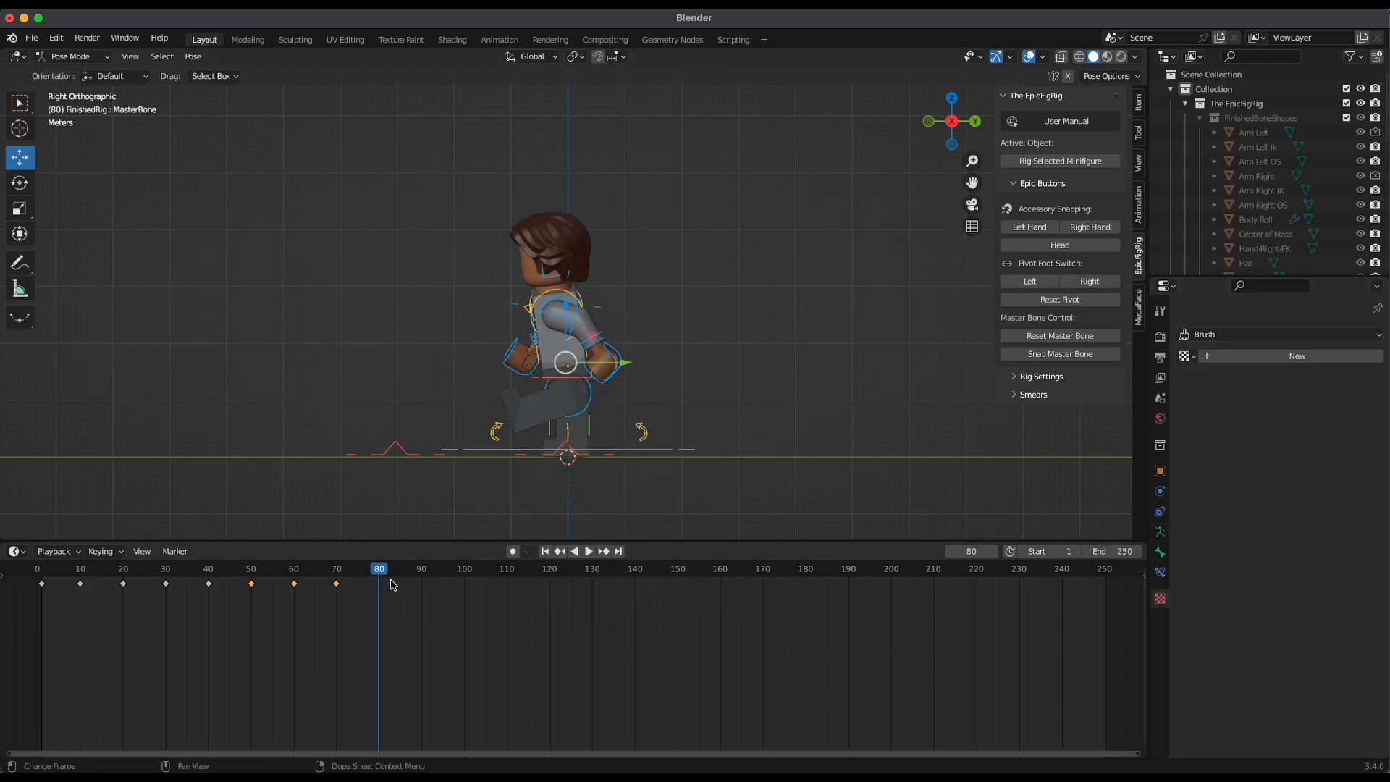
pyautogui.click(1159, 531)
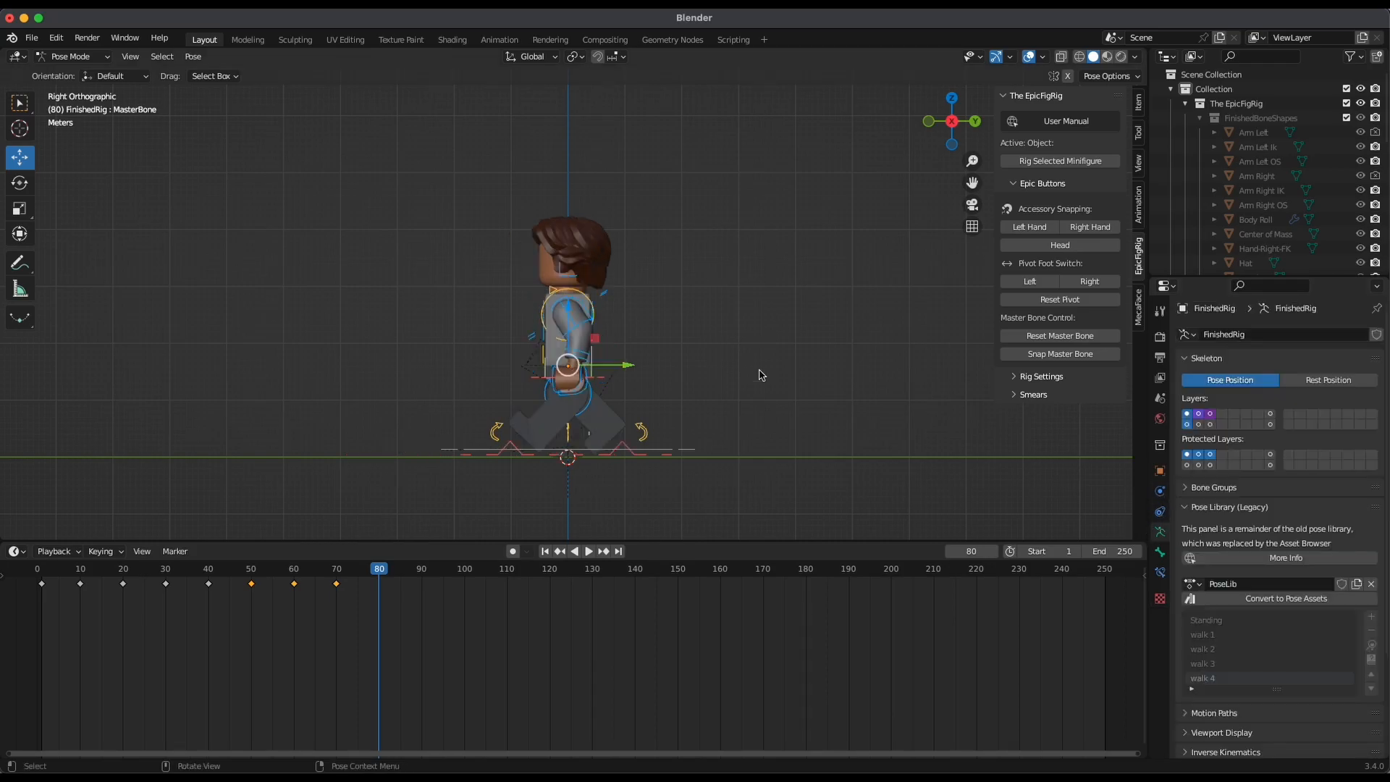
pyautogui.press('i')
pyautogui.click(748, 361)
# Apply the Standing library pose to the rig at frame 90 and insert a keyframe
pyautogui.click(422, 571)
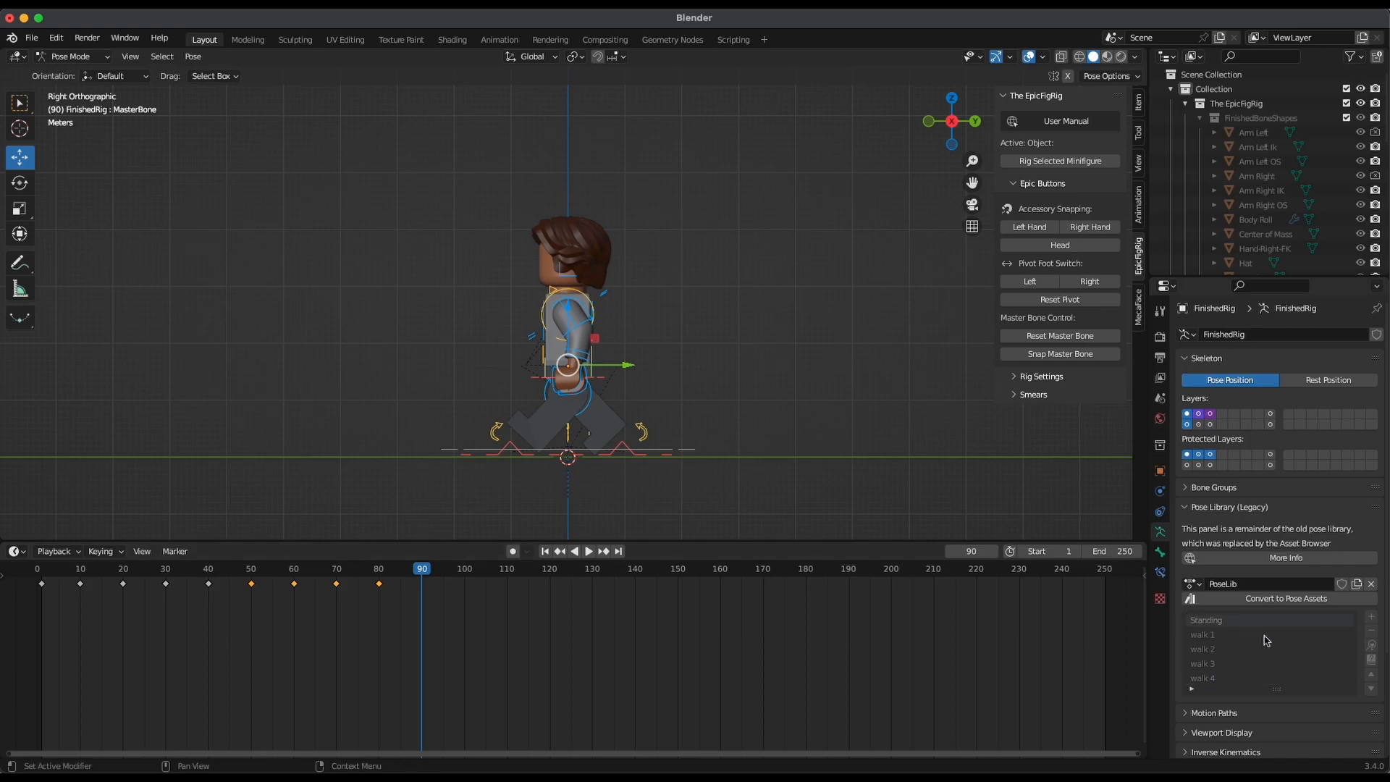
pyautogui.click(1233, 619)
pyautogui.press('i')
pyautogui.click(740, 359)
# Play the extended walk cycle in a raised perspective view and in the right orthographic view
pyautogui.press('space')
pyautogui.press('space')
pyautogui.click(81, 641)
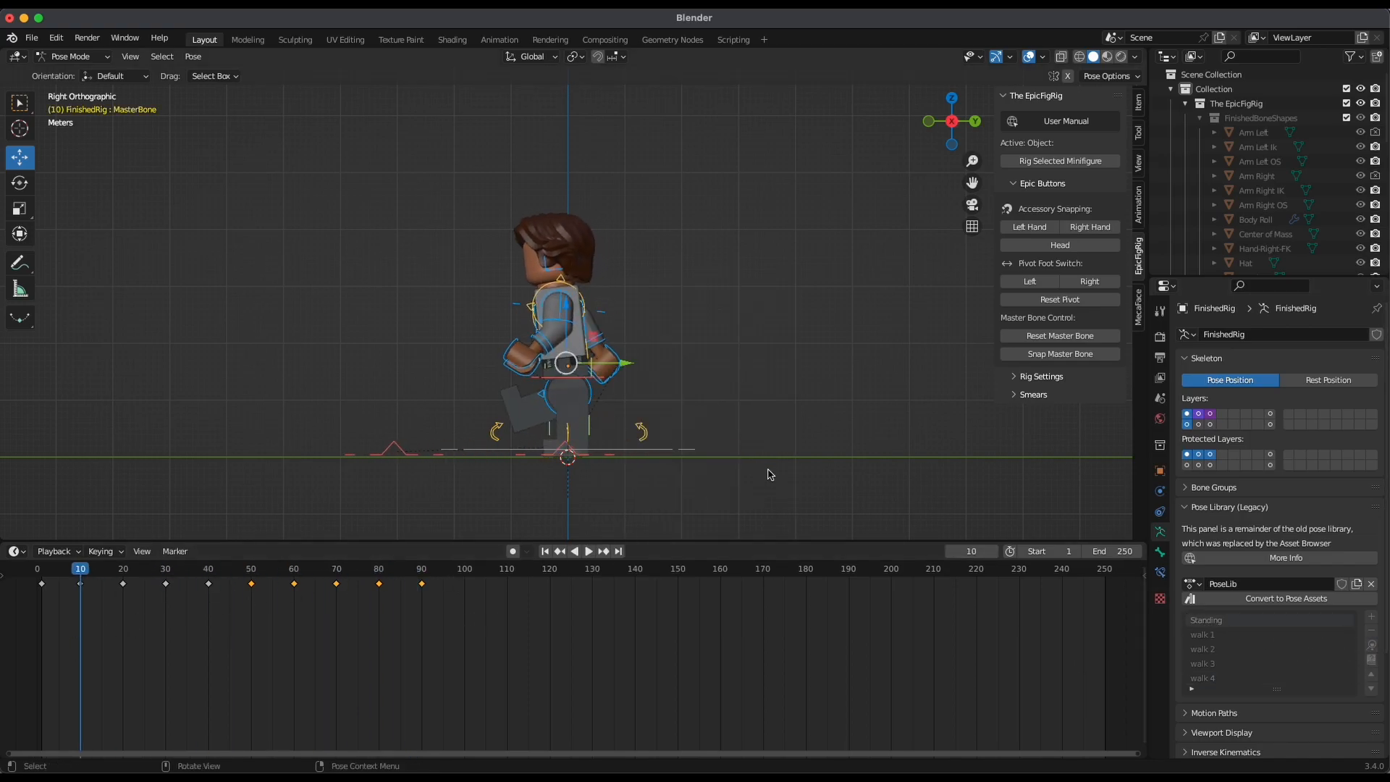
pyautogui.moveTo(679, 384); pyautogui.dragTo(689, 444, button='middle')
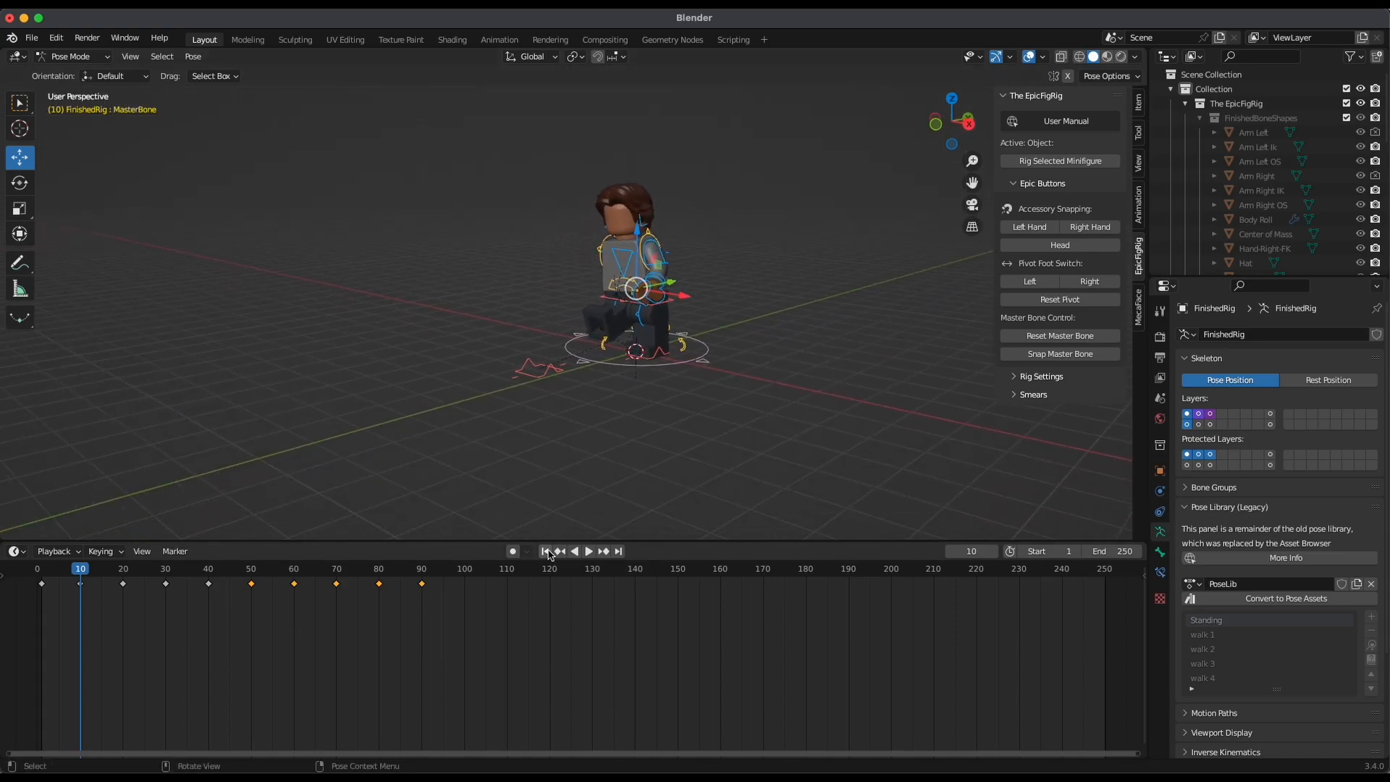
pyautogui.moveTo(807, 437); pyautogui.dragTo(682, 506, button='middle')
pyautogui.press('space')
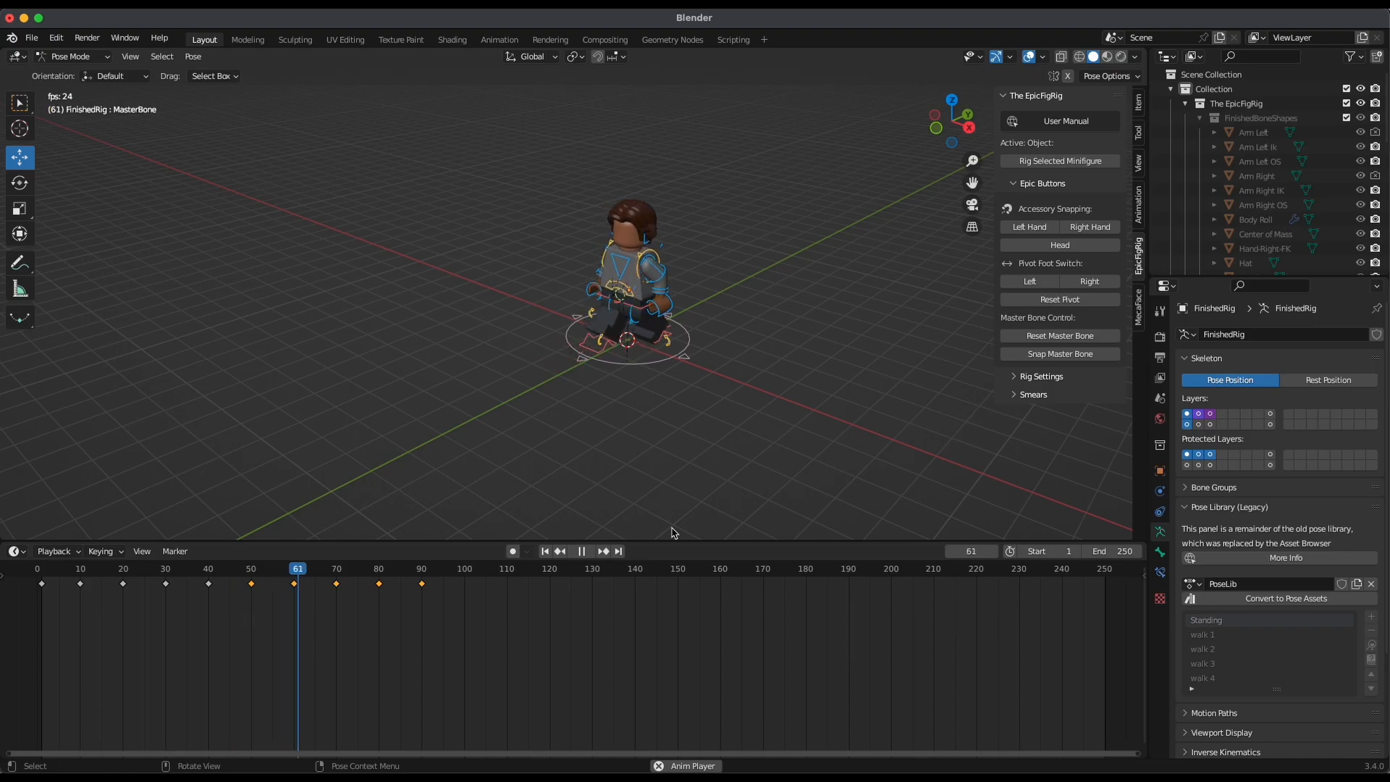
pyautogui.press('space')
pyautogui.moveTo(427, 569); pyautogui.dragTo(124, 641)
pyautogui.press('space')
pyautogui.press('KP_3')
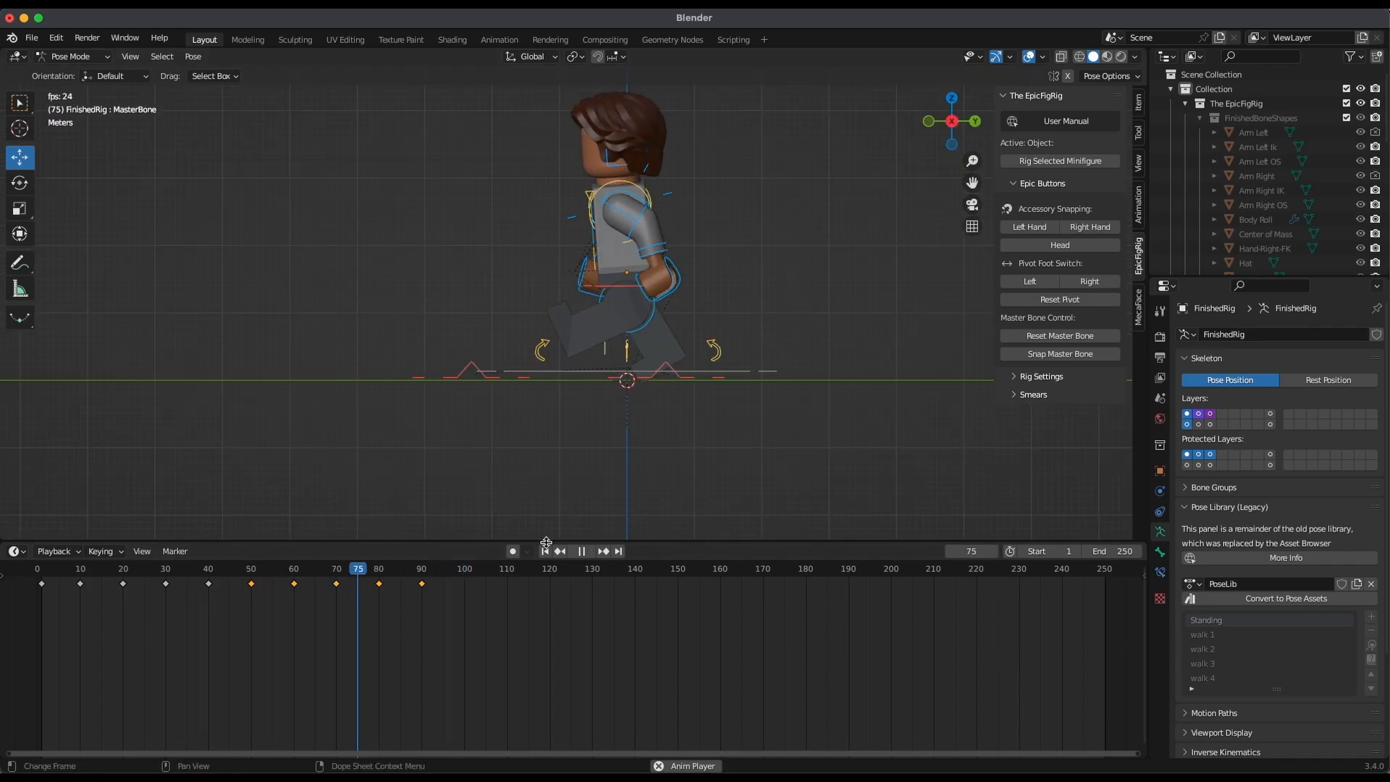
pyautogui.press('space')
# Replay the walk cycle from frame 1 at a front three-quarter angle and from nearly head-on
pyautogui.moveTo(651, 502); pyautogui.dragTo(725, 421, button='middle')
pyautogui.scroll(-2, 801, 366)
pyautogui.click(544, 551)
pyautogui.press('space')
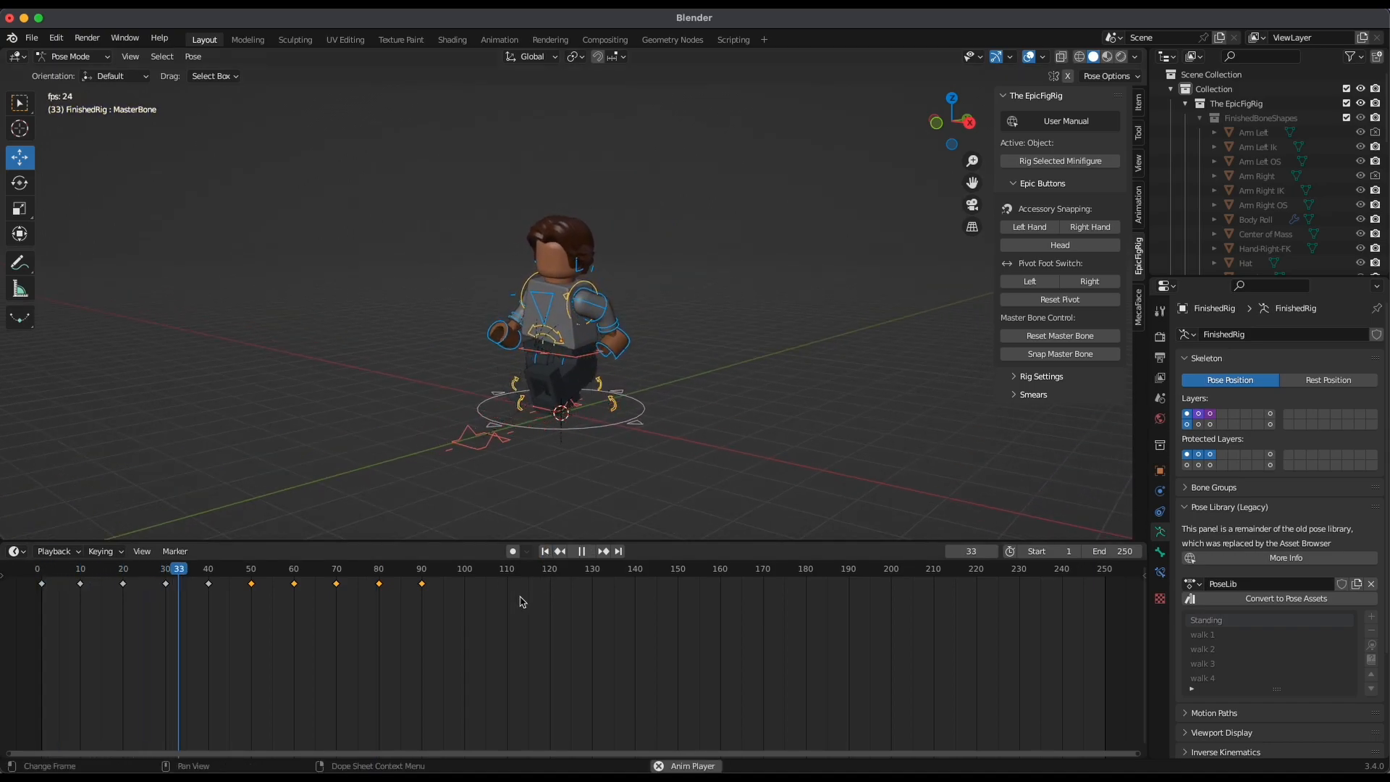
pyautogui.press('space')
pyautogui.moveTo(818, 368); pyautogui.dragTo(652, 449, button='middle')
pyautogui.click(544, 551)
pyautogui.press('space')
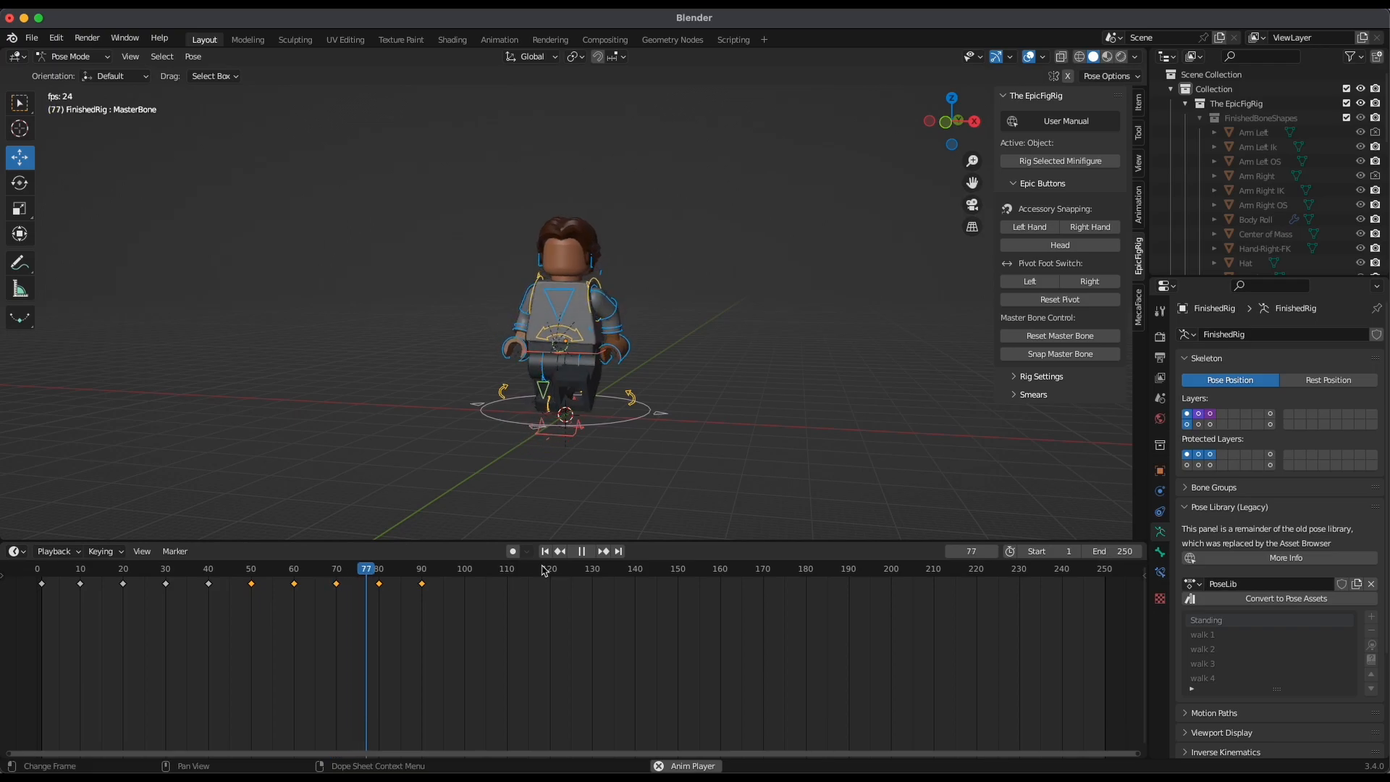
pyautogui.press('space')
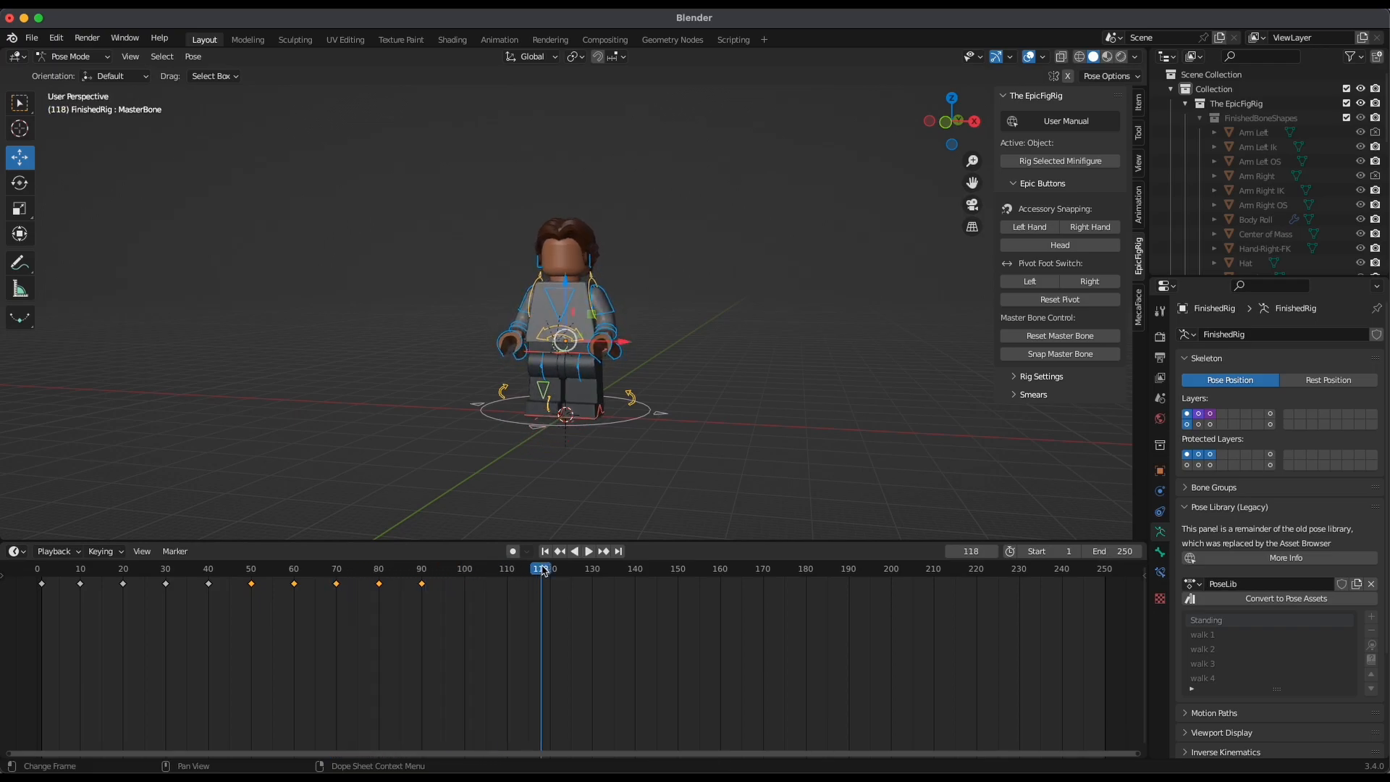
# Set the animation's end frame to 100
pyautogui.moveTo(773, 364); pyautogui.dragTo(741, 394, button='middle')
pyautogui.moveTo(661, 349); pyautogui.dragTo(702, 374, button='middle')
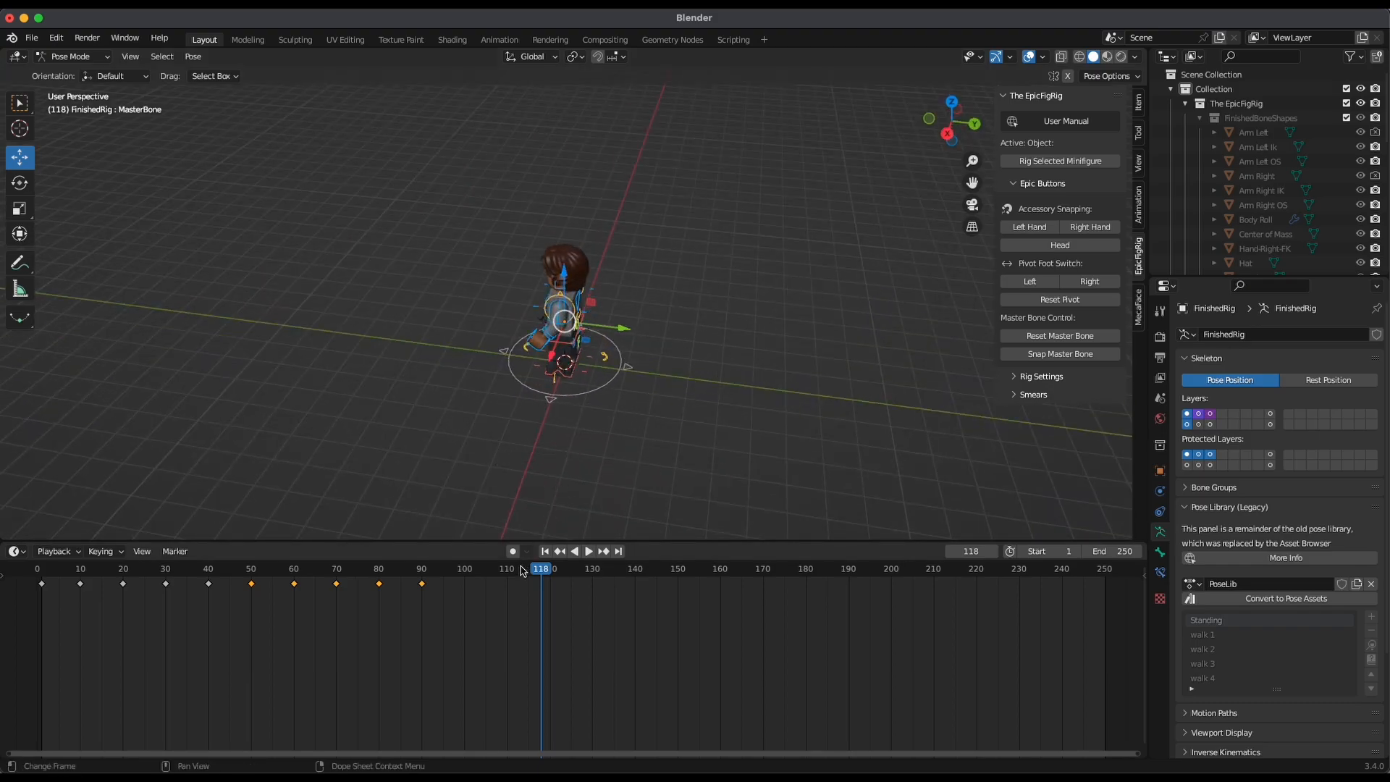
pyautogui.click(1121, 550)
pyautogui.write('100')
pyautogui.press('Return')
# Delete all keyframes of the master bone's ground ring control and play the animation to check the walk
pyautogui.moveTo(702, 354); pyautogui.dragTo(716, 394, button='middle')
pyautogui.moveTo(608, 457); pyautogui.dragTo(733, 271, button='middle')
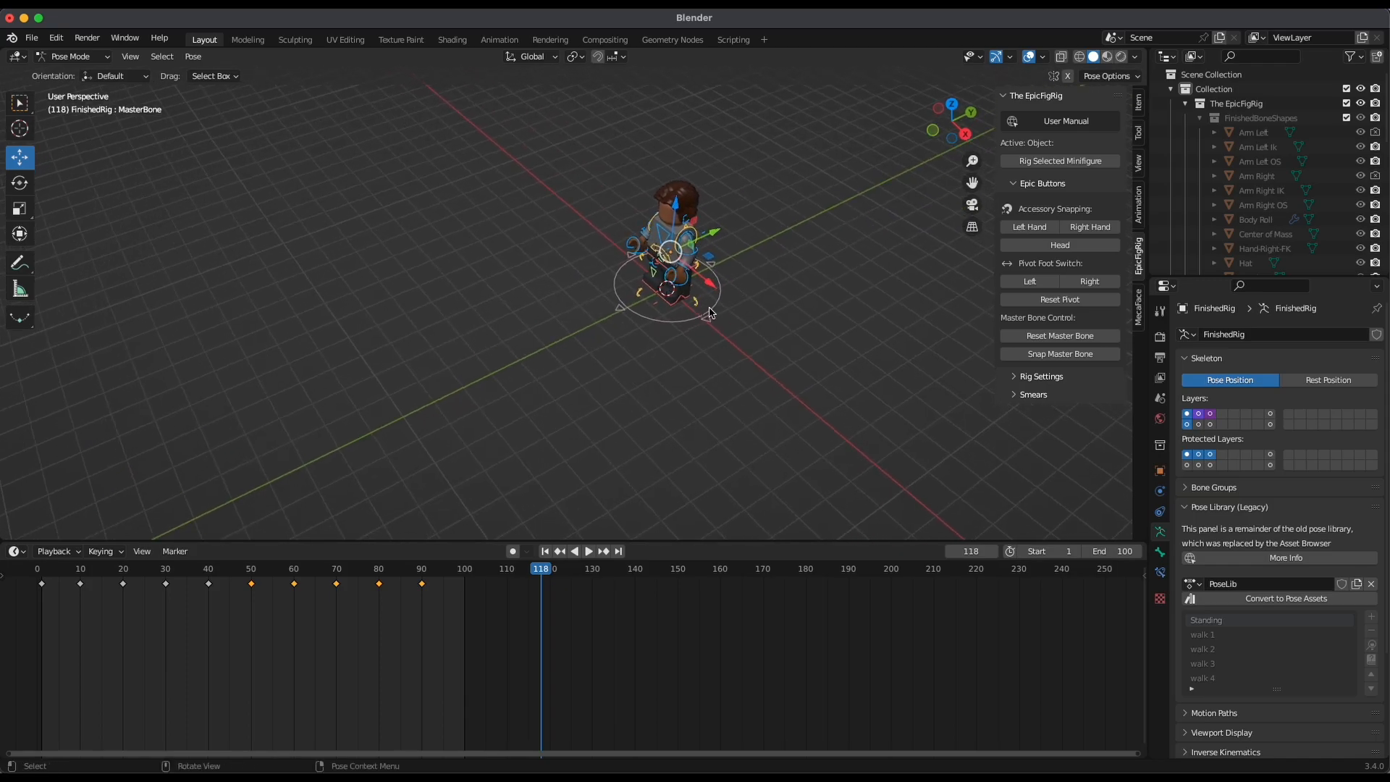
pyautogui.click(714, 308)
pyautogui.moveTo(776, 355); pyautogui.dragTo(734, 357, button='middle')
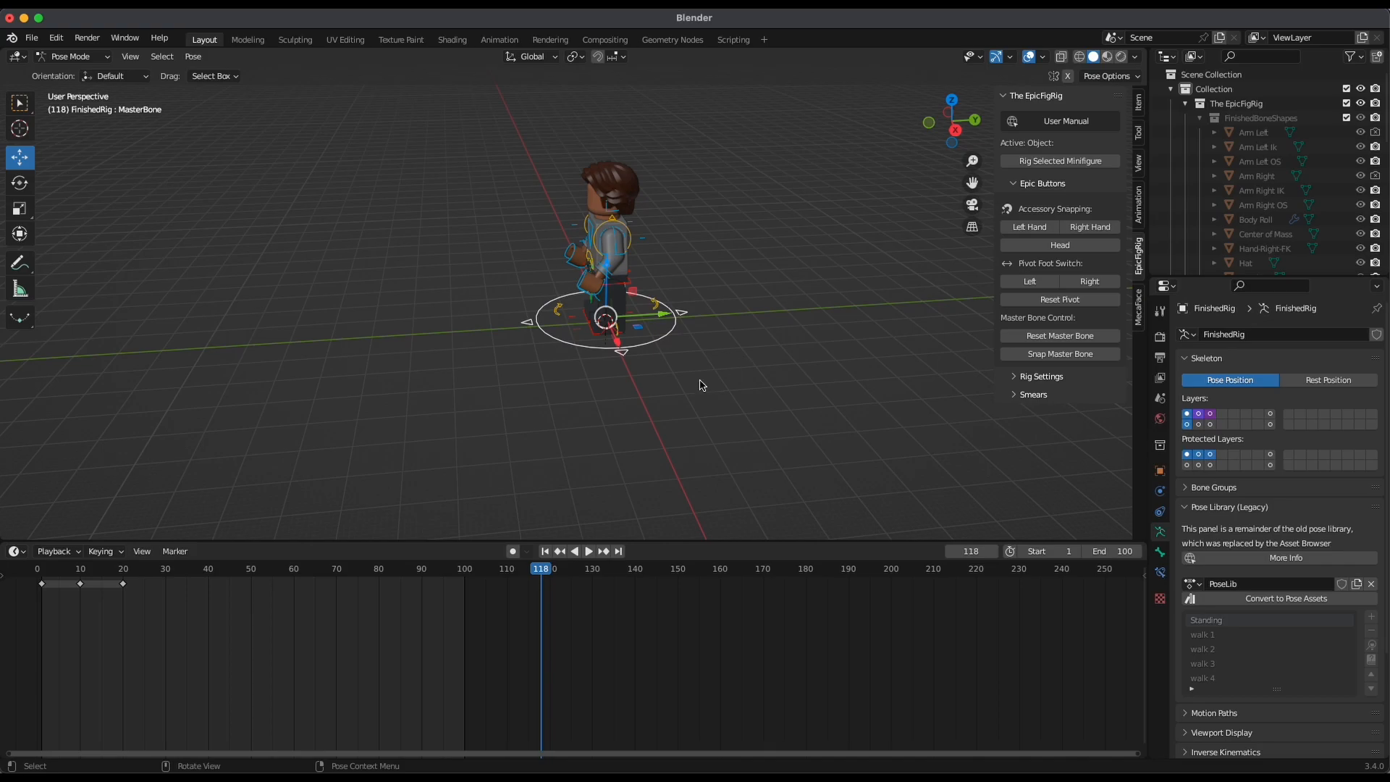
pyautogui.press('a')
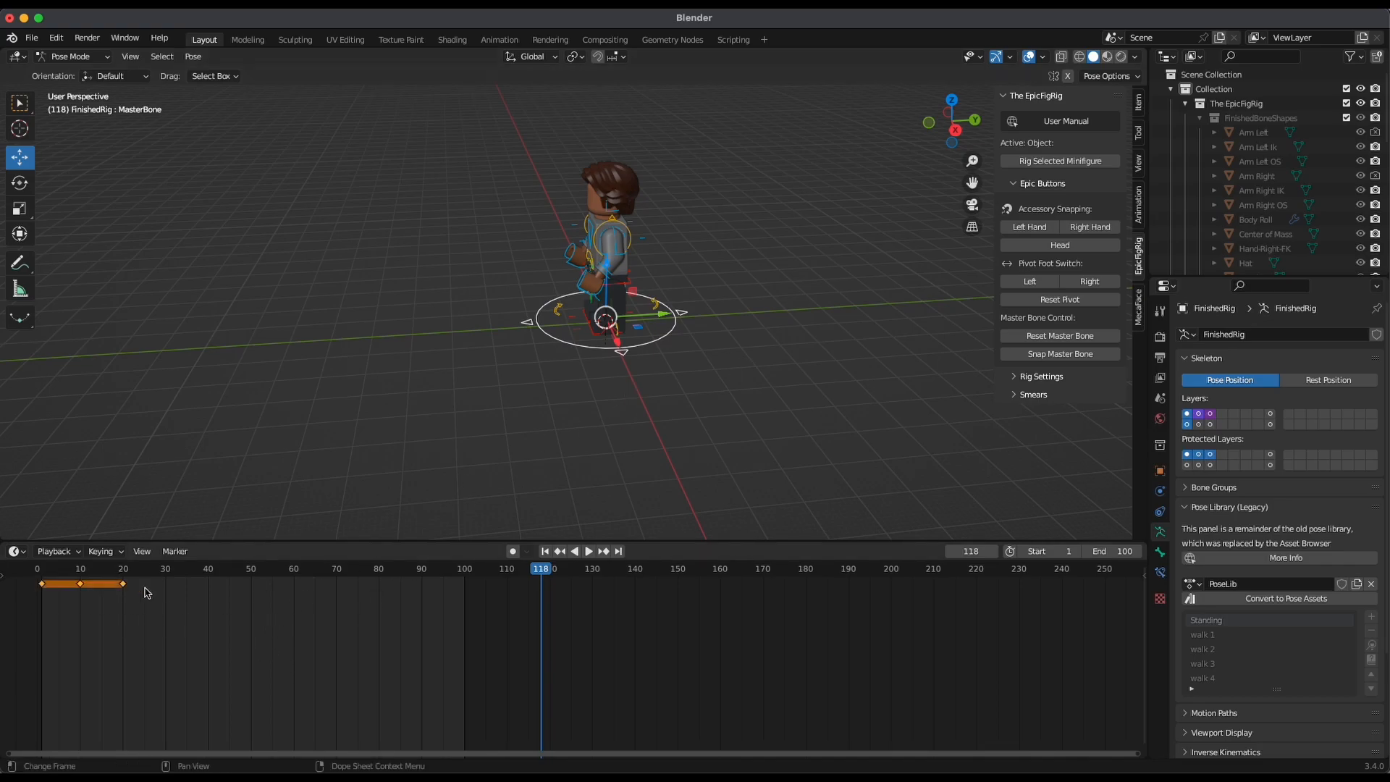
pyautogui.press('x')
pyautogui.click(223, 644)
pyautogui.press('space')
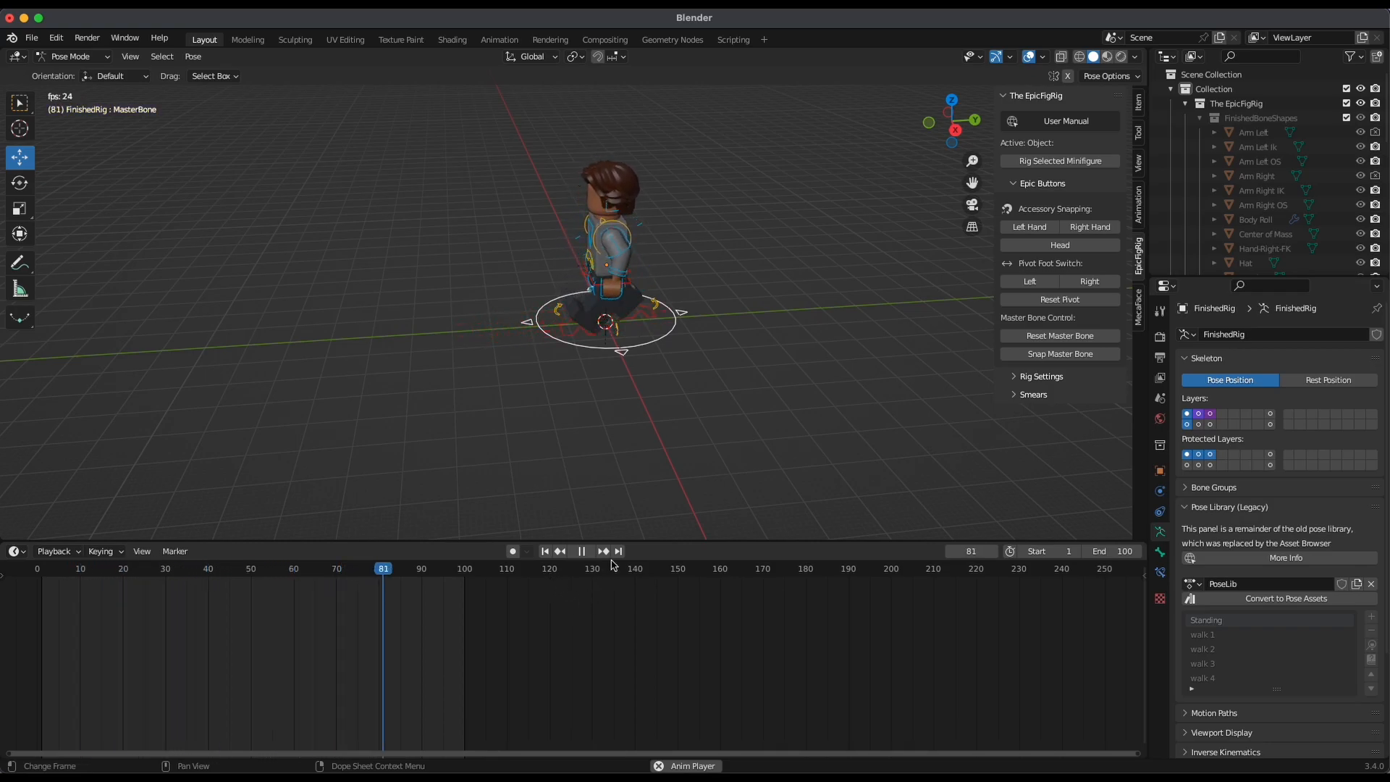
pyautogui.press('space')
# Insert a Location & Rotation keyframe for the master bone at frame 1
pyautogui.moveTo(63, 581); pyautogui.dragTo(41, 576)
pyautogui.press('i')
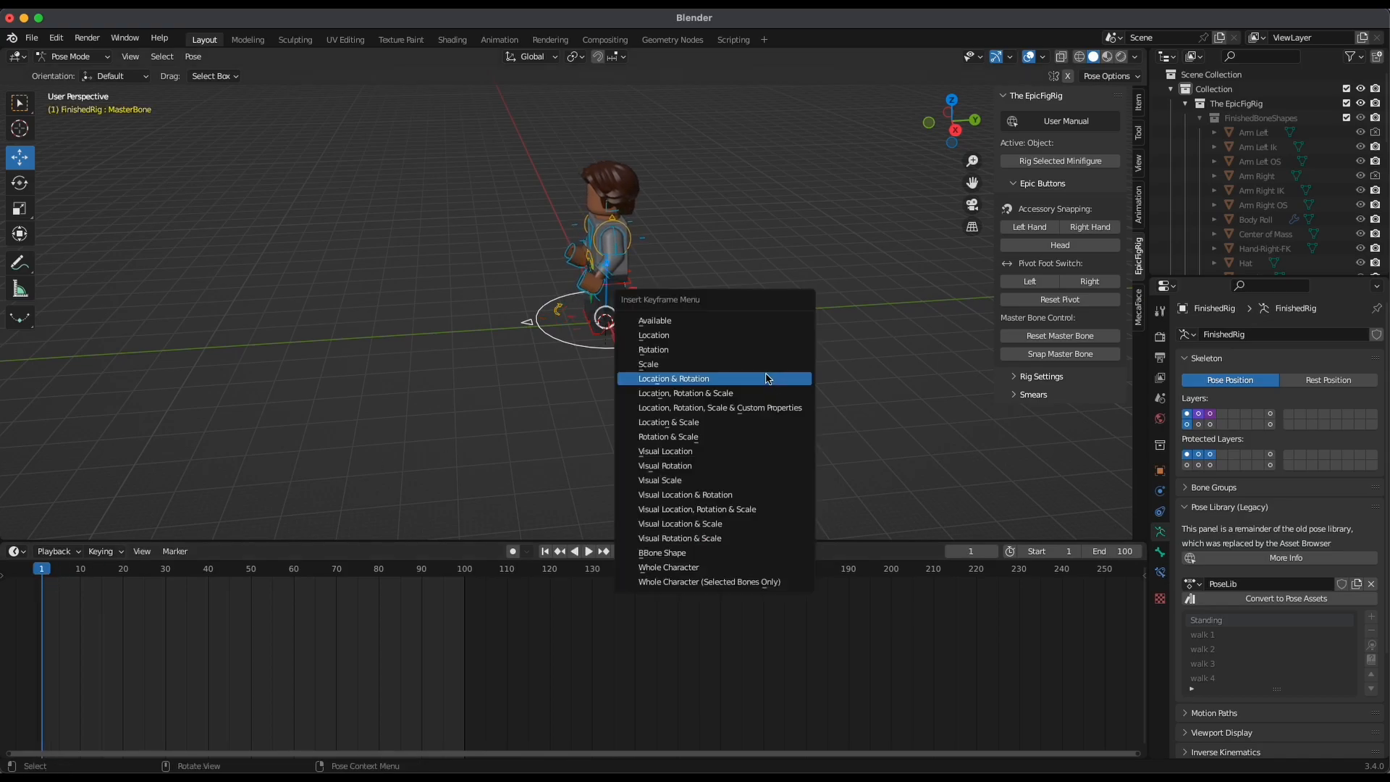
pyautogui.click(757, 380)
# At frame 100, move the master bone forward along negative Y in the right orthographic view and insert a keyframe
pyautogui.keyDown('alt'); pyautogui.moveTo(785, 384); pyautogui.dragTo(731, 471); pyautogui.keyUp('alt')
pyautogui.scroll(-4, 732, 471)
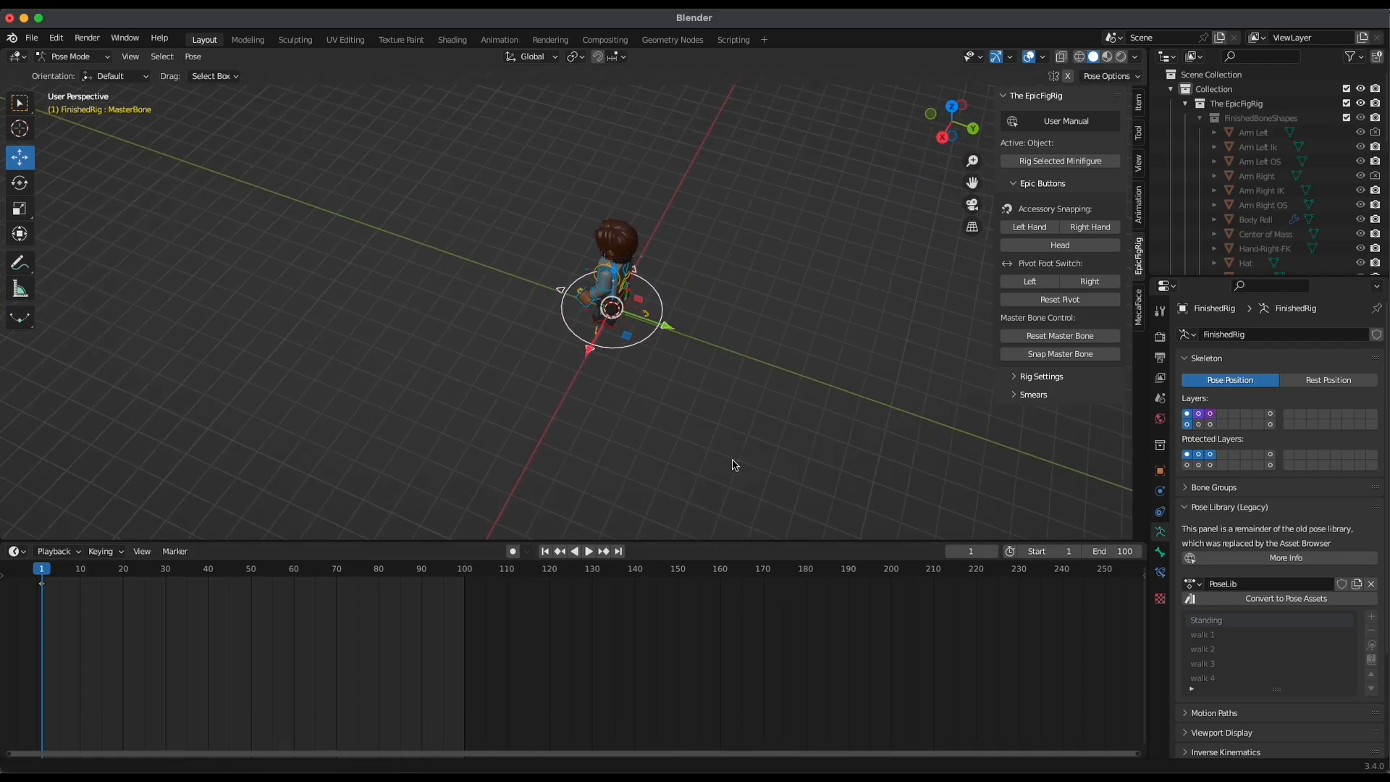
pyautogui.keyDown('alt'); pyautogui.keyDown('shift'); pyautogui.moveTo(618, 431); pyautogui.dragTo(738, 472); pyautogui.keyUp('shift'); pyautogui.keyUp('alt')
pyautogui.click(950, 137)
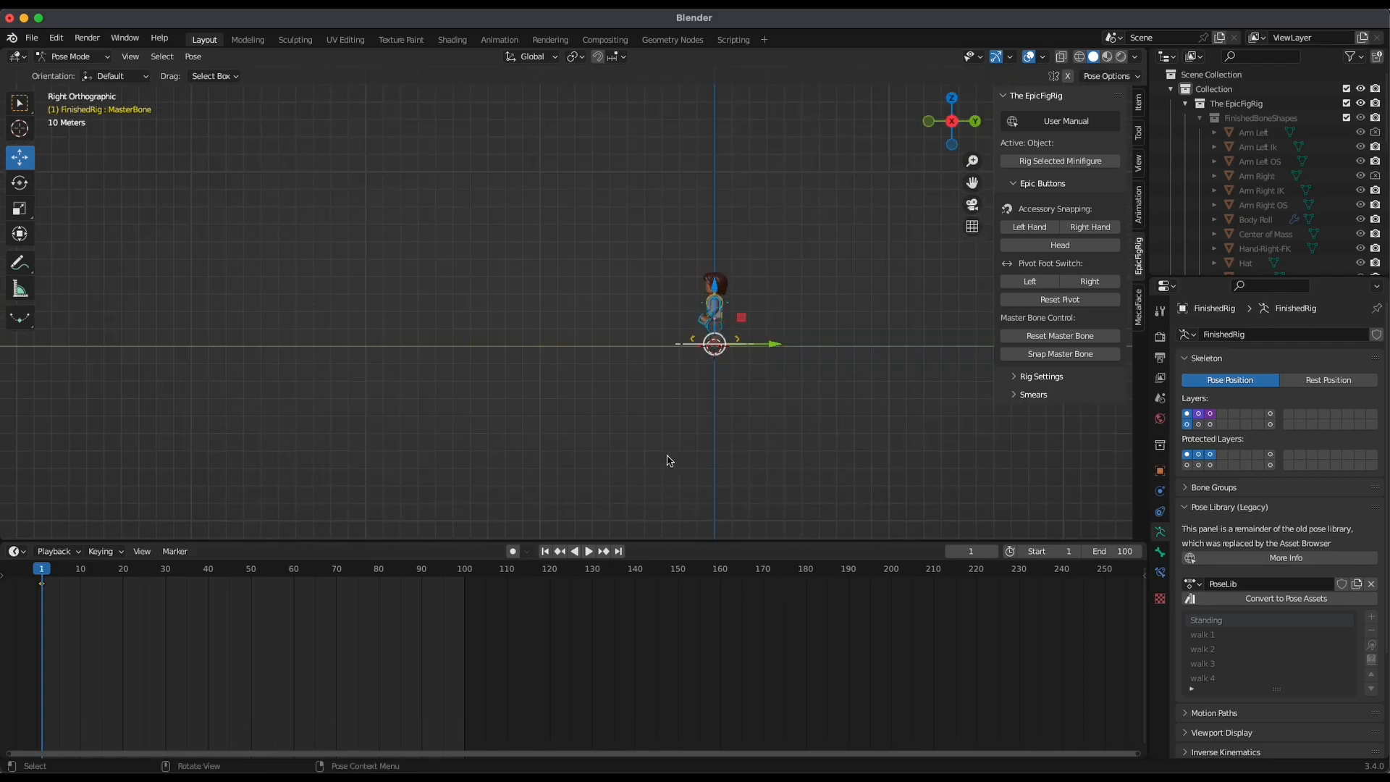
pyautogui.click(465, 571)
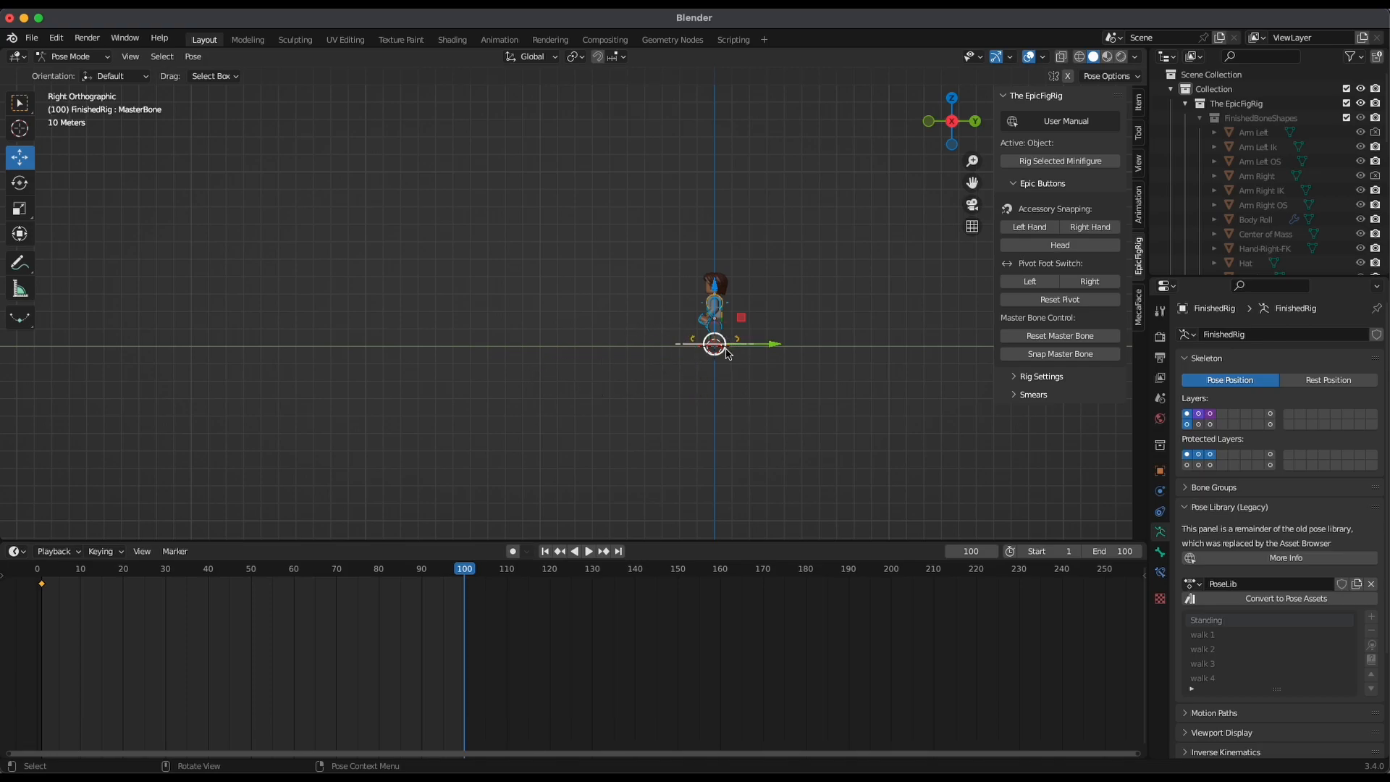
pyautogui.keyDown('ctrl'); pyautogui.keyDown('alt'); pyautogui.moveTo(811, 378); pyautogui.dragTo(838, 350); pyautogui.keyUp('alt'); pyautogui.keyUp('ctrl')
pyautogui.keyDown('alt'); pyautogui.keyDown('shift'); pyautogui.moveTo(818, 403); pyautogui.dragTo(757, 395); pyautogui.keyUp('shift'); pyautogui.keyUp('alt')
pyautogui.keyDown('ctrl'); pyautogui.keyDown('alt'); pyautogui.moveTo(712, 454); pyautogui.dragTo(698, 419); pyautogui.keyUp('alt'); pyautogui.keyUp('ctrl')
pyautogui.keyDown('alt'); pyautogui.keyDown('shift'); pyautogui.moveTo(698, 419); pyautogui.dragTo(731, 386); pyautogui.keyUp('shift'); pyautogui.keyUp('alt')
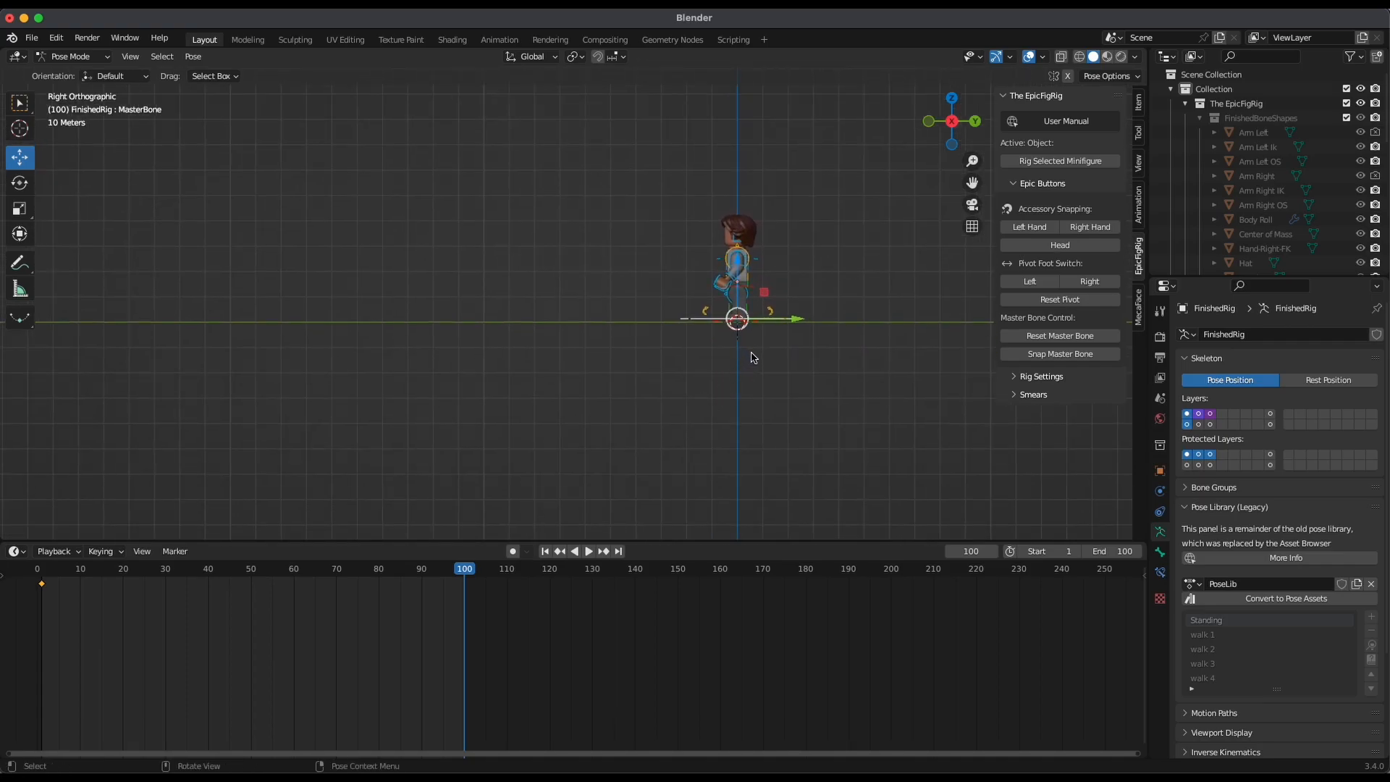
pyautogui.moveTo(798, 321); pyautogui.dragTo(544, 411)
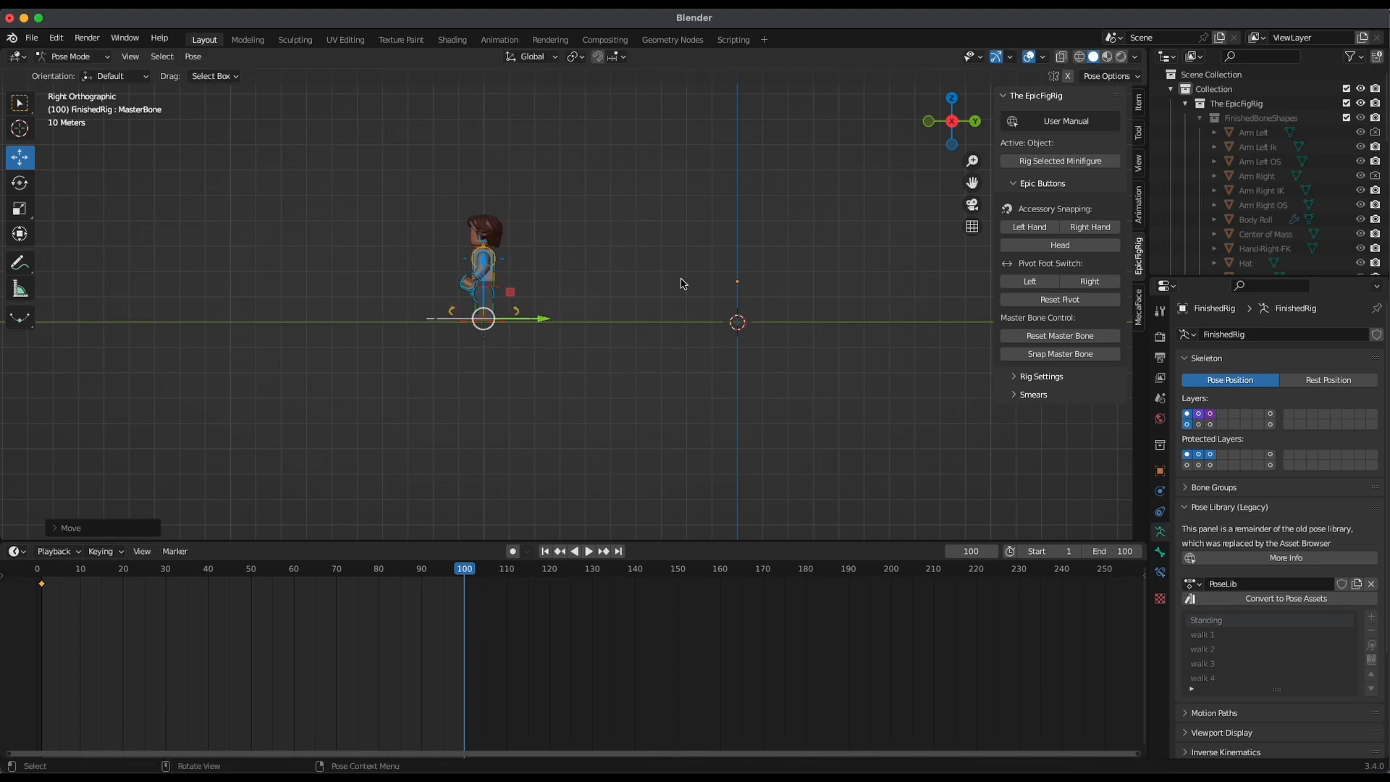
pyautogui.press('i')
pyautogui.click(814, 280)
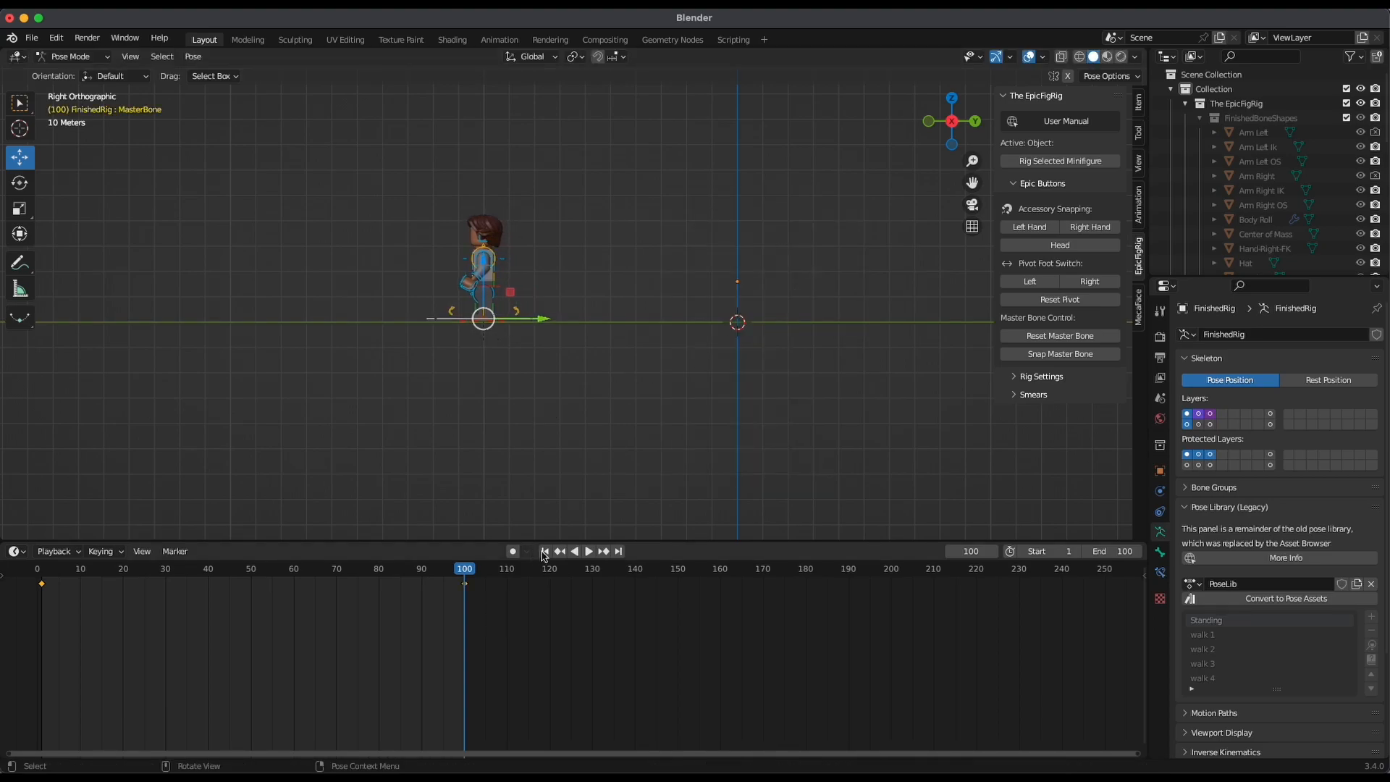
# Play the forward walk from frame 1 in side view and from a perspective angle
pyautogui.click(545, 551)
pyautogui.press('space')
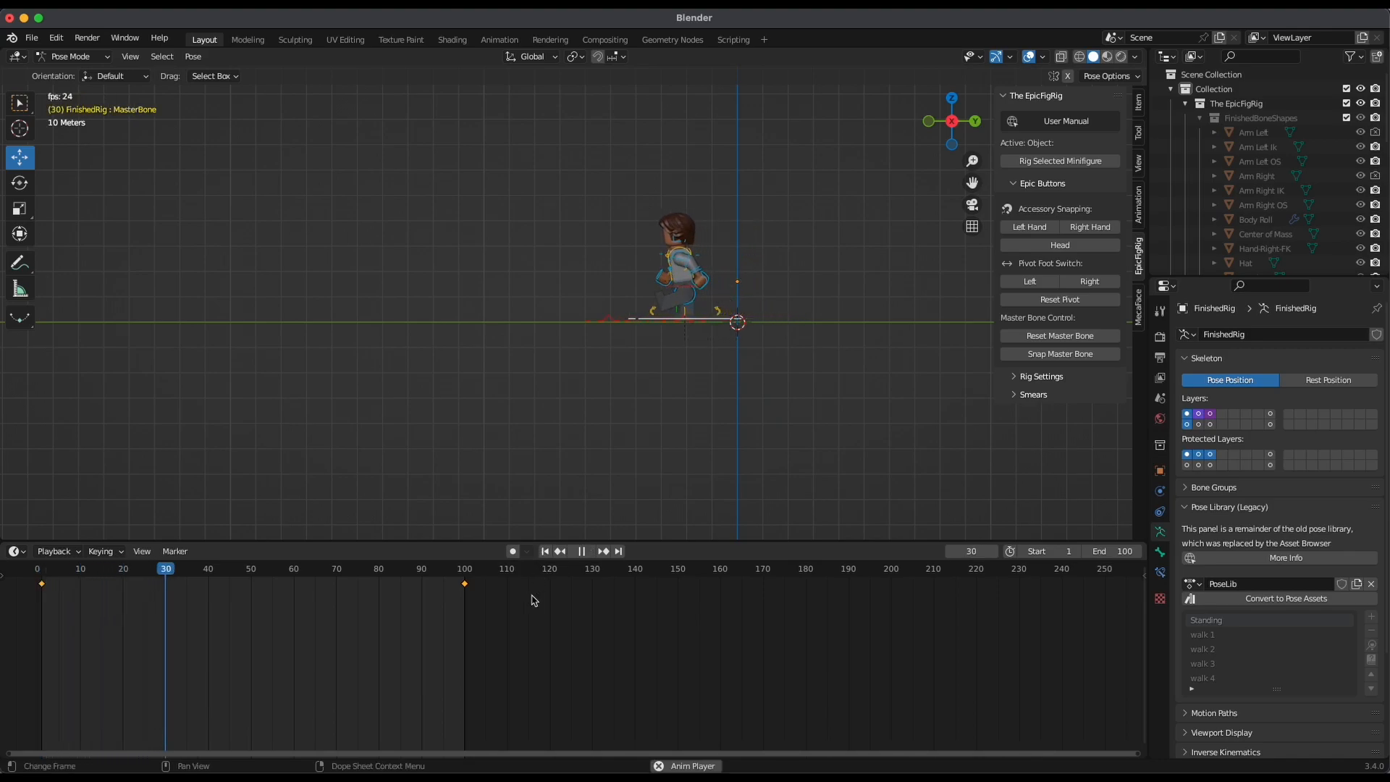
pyautogui.moveTo(645, 401)
pyautogui.mouseDown(button='middle')
pyautogui.moveTo(725, 416)
pyautogui.moveTo(667, 395)
pyautogui.mouseUp(button='middle')
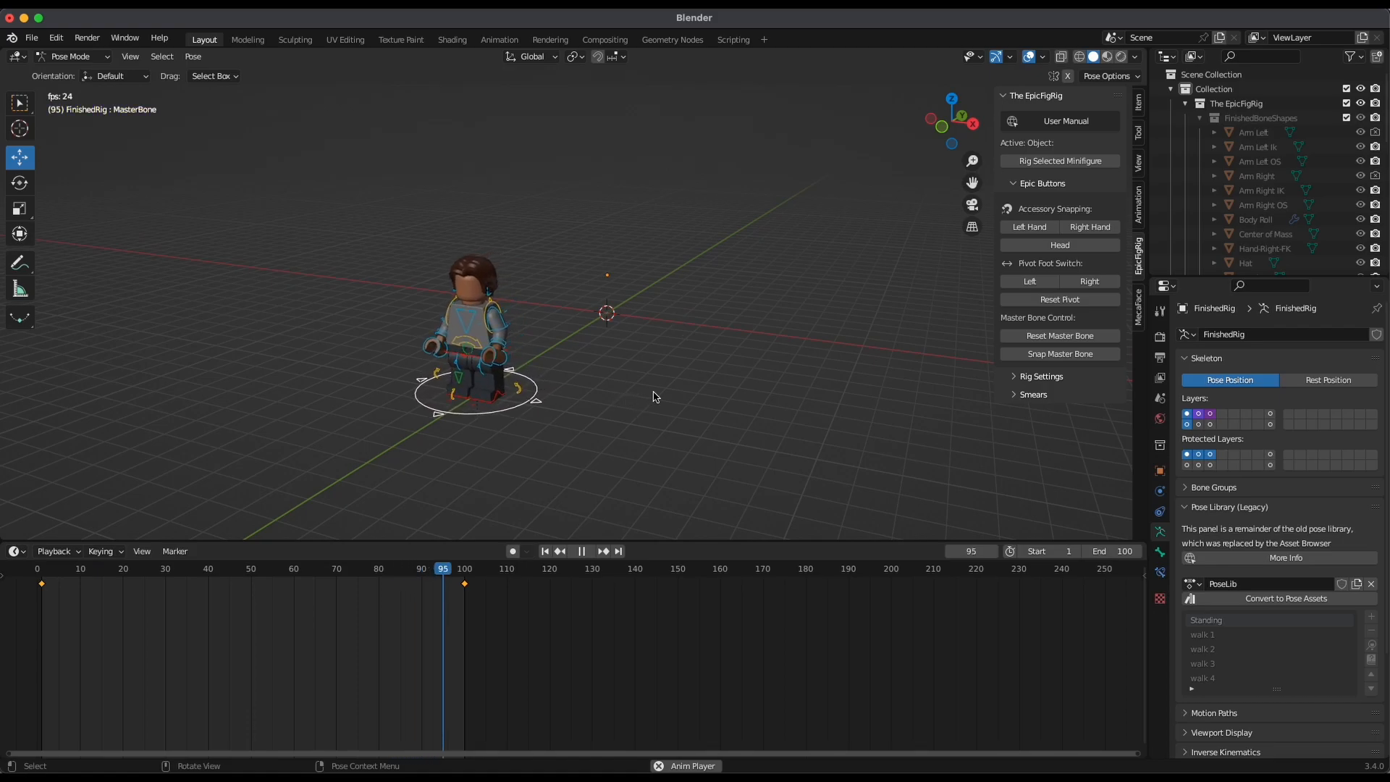
pyautogui.press('space')
pyautogui.moveTo(883, 308); pyautogui.dragTo(782, 344, button='middle')
pyautogui.moveTo(637, 341); pyautogui.dragTo(505, 461, button='middle')
# Set the animation's end frame to 200
pyautogui.moveTo(467, 570); pyautogui.dragTo(466, 569)
pyautogui.click(1103, 569)
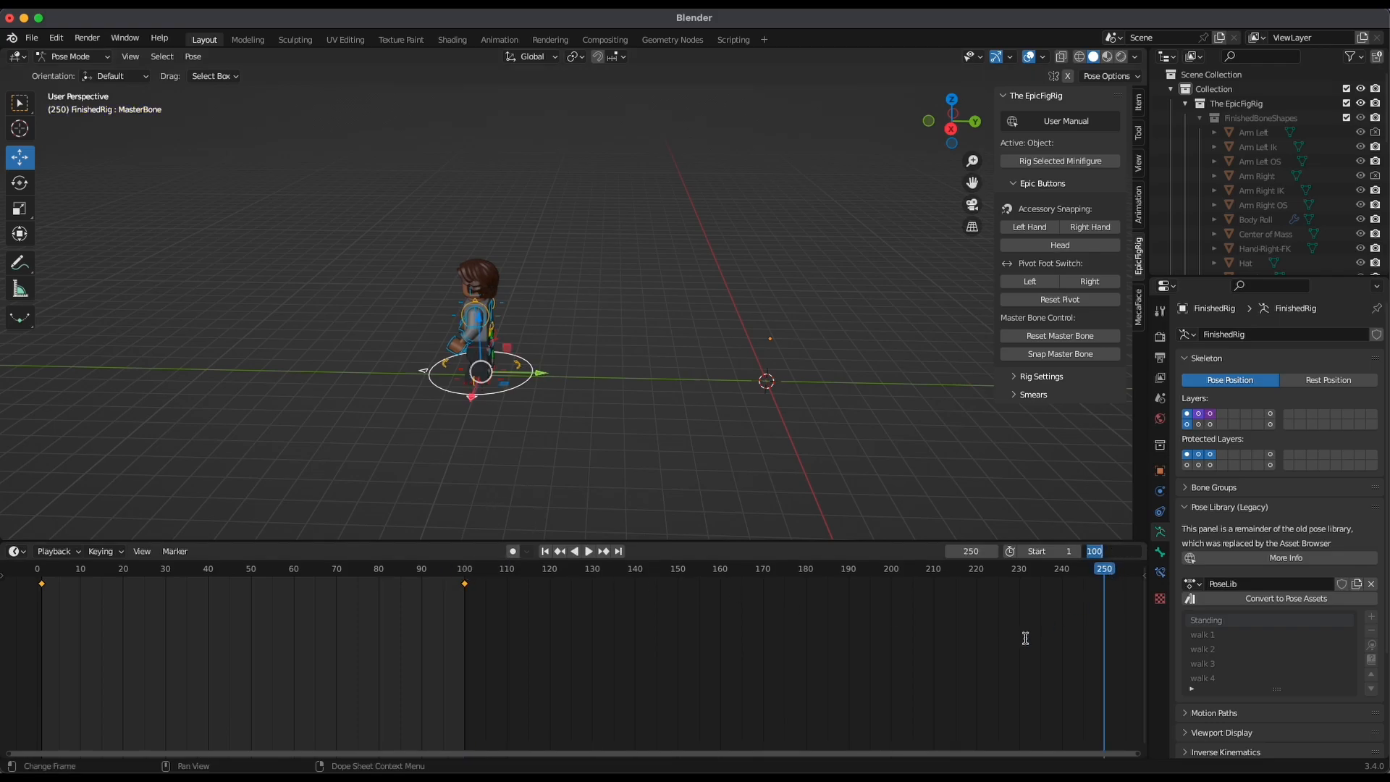
pyautogui.press('Return')
# Move the master bone's last keyframe to frame 90 and play the animation around it to check the timing
pyautogui.moveTo(477, 568); pyautogui.dragTo(425, 602)
pyautogui.press('space')
pyautogui.press('space')
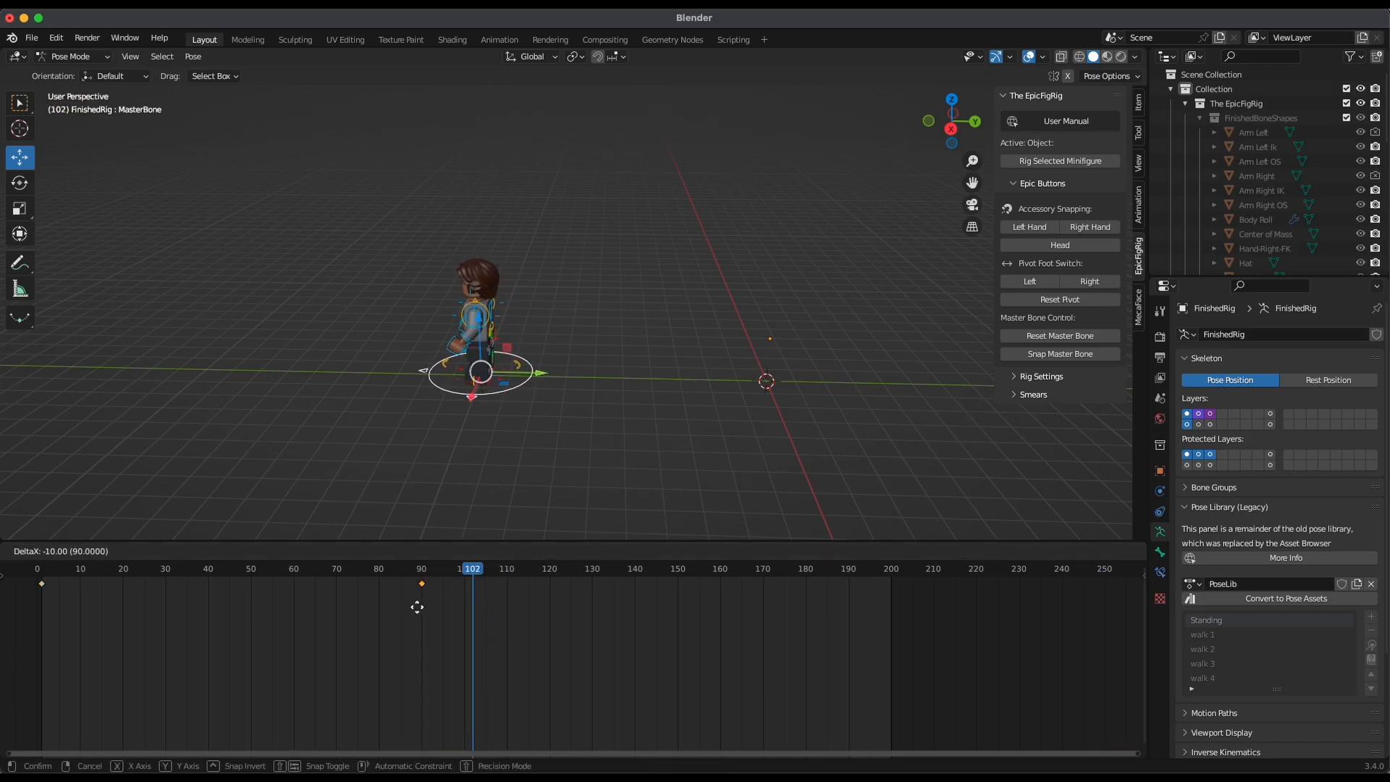
pyautogui.click(418, 607)
pyautogui.press('space')
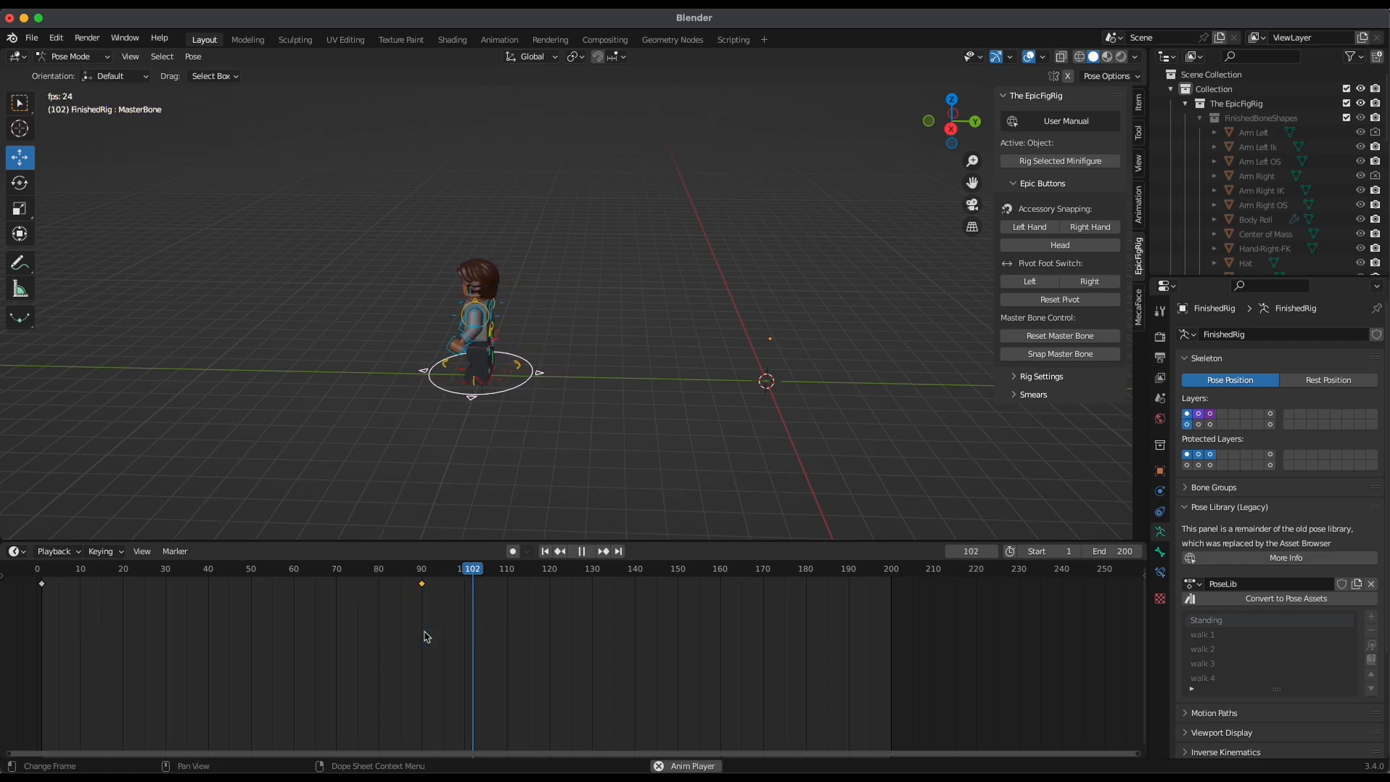
pyautogui.press('space')
pyautogui.moveTo(428, 568); pyautogui.dragTo(340, 649)
pyautogui.press('space')
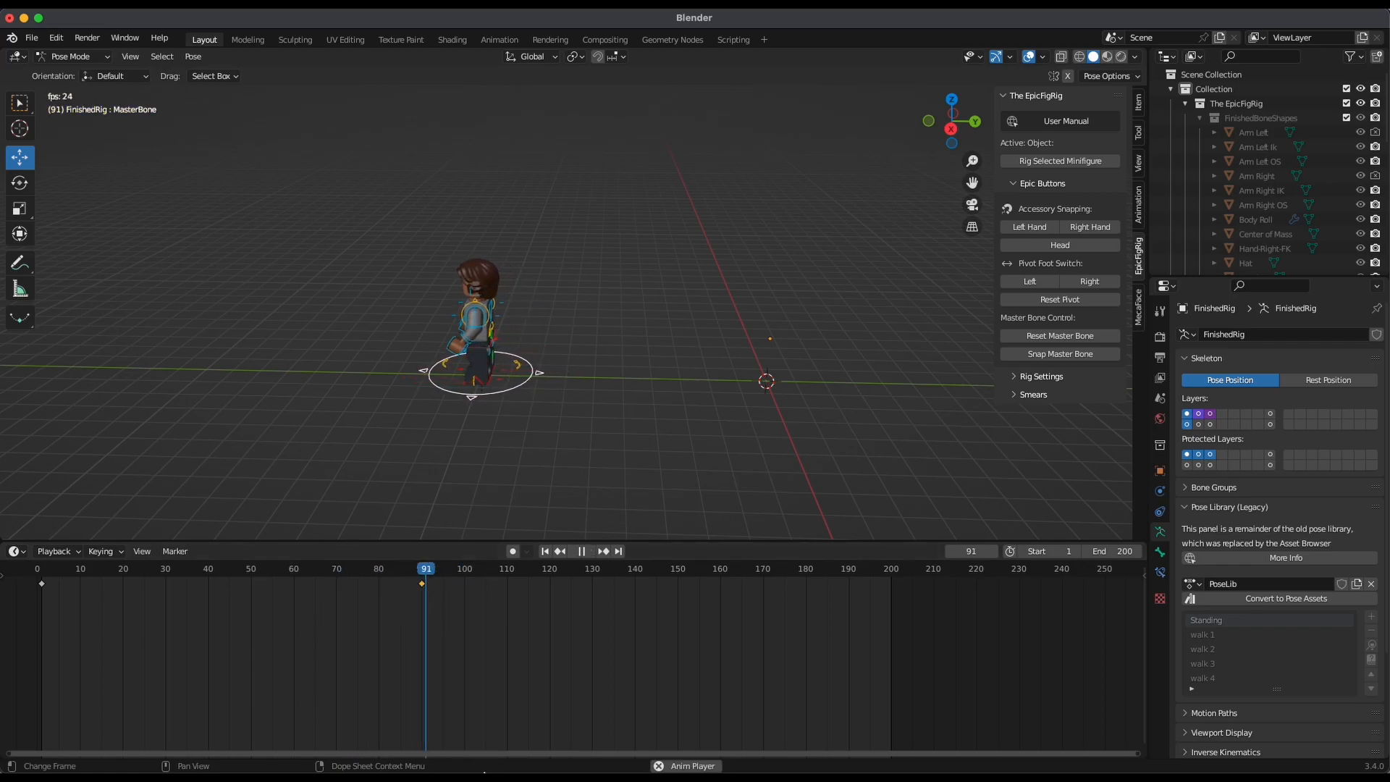
pyautogui.press('space')
# Set the animation's end frame to 180 and go to that frame
pyautogui.moveTo(449, 572); pyautogui.dragTo(863, 611)
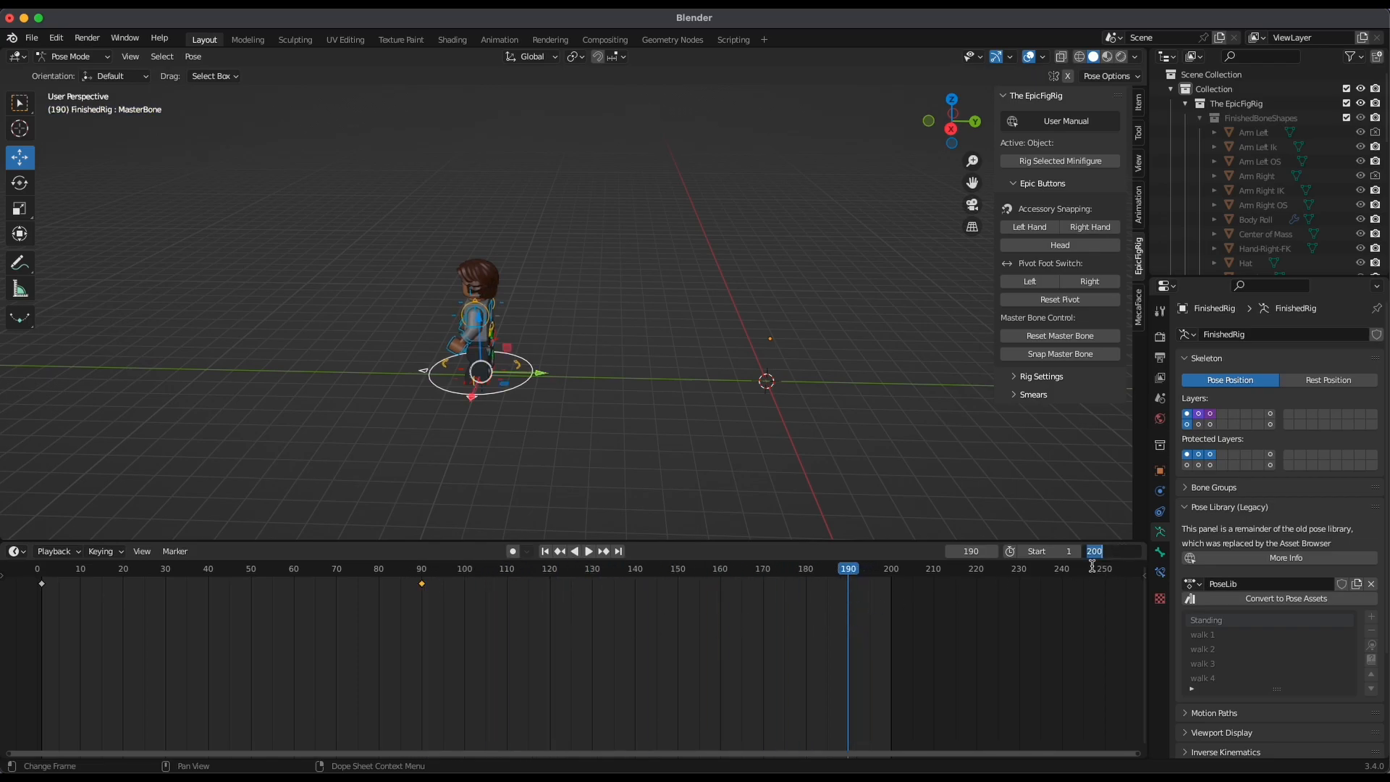
pyautogui.press('Return')
pyautogui.click(804, 572)
# In right orthographic view, move the master bone farther forward along negative Y and insert a keyframe at frame 180
pyautogui.keyDown('shift'); pyautogui.moveTo(720, 434); pyautogui.dragTo(837, 415, button='middle'); pyautogui.keyUp('shift')
pyautogui.click(952, 127)
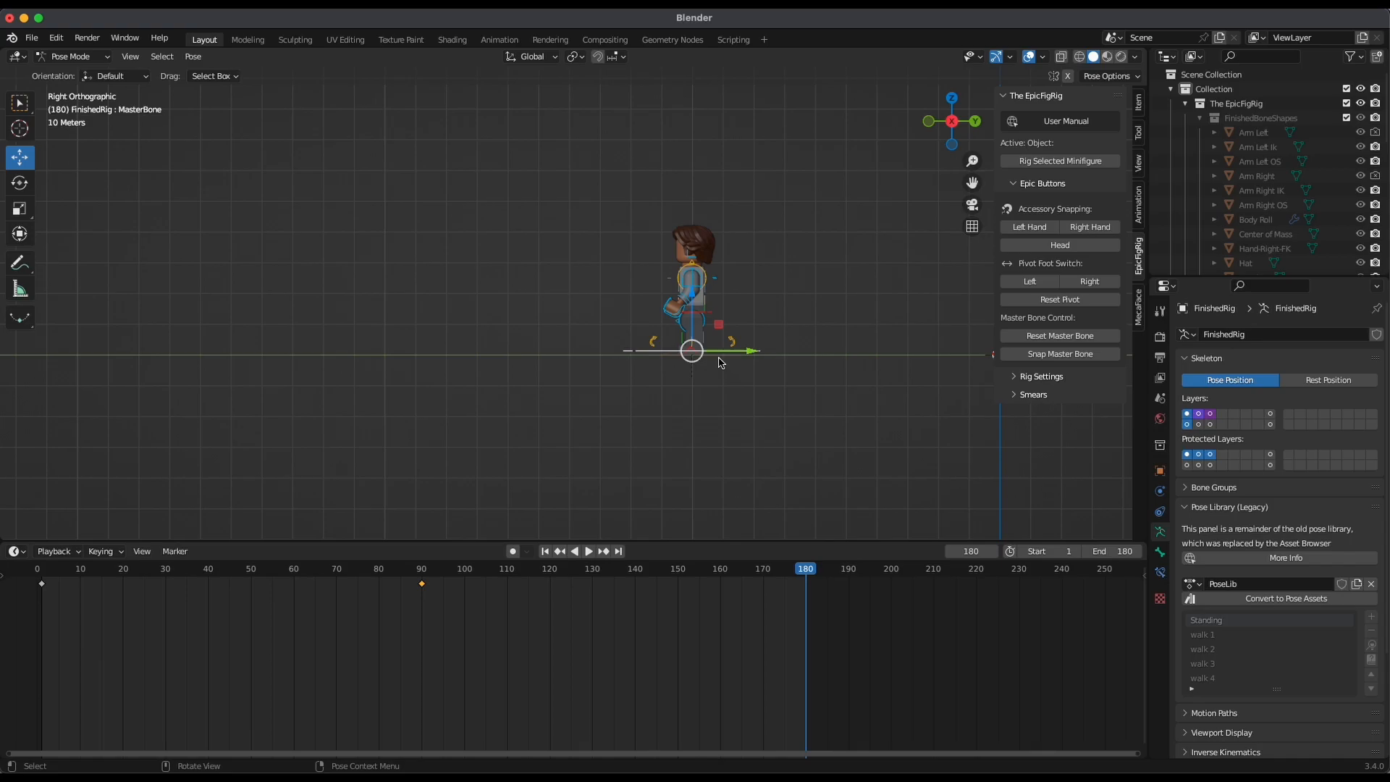
pyautogui.moveTo(734, 364); pyautogui.dragTo(692, 396, button='middle')
pyautogui.click(951, 128)
pyautogui.moveTo(753, 353); pyautogui.dragTo(437, 469)
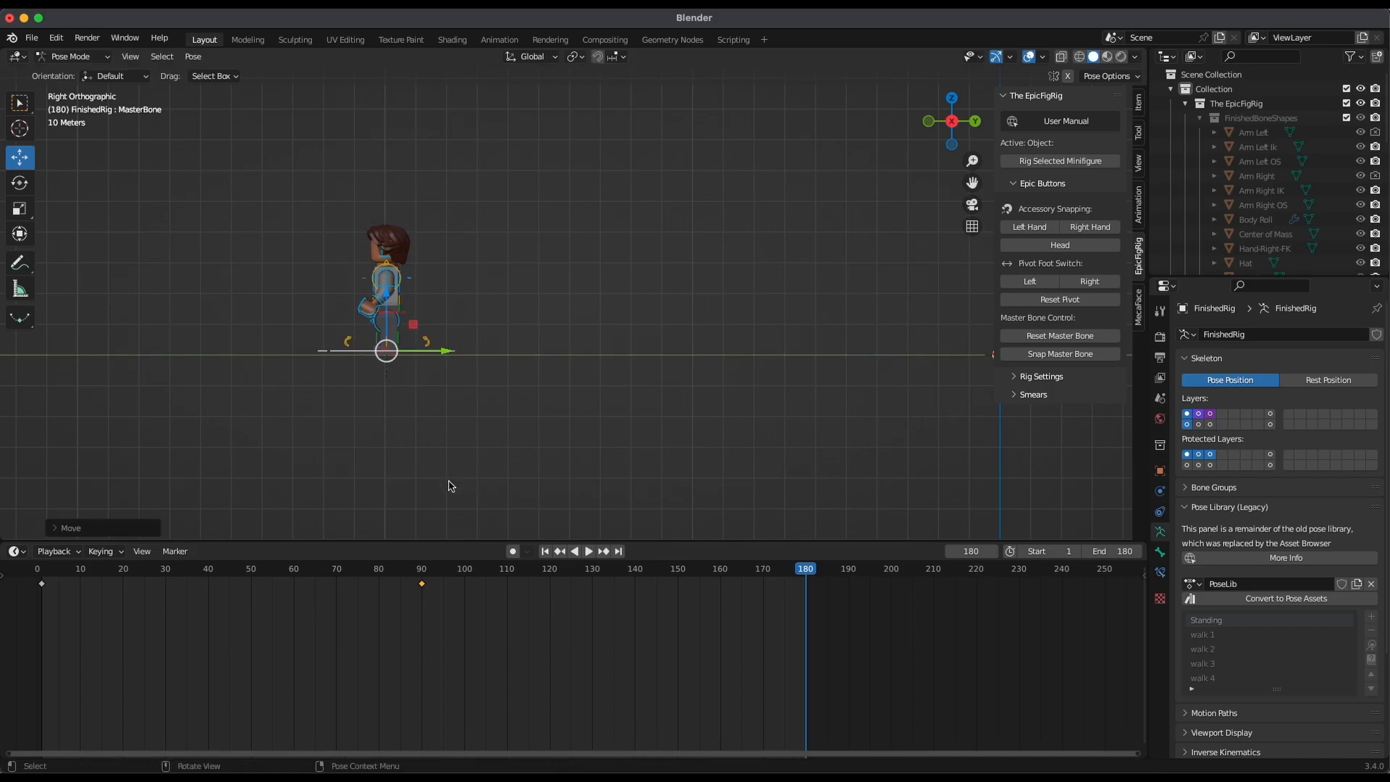
pyautogui.press('i')
pyautogui.click(815, 384)
# Play the extended walk from a perspective angle and stop at frame 100
pyautogui.moveTo(769, 574); pyautogui.dragTo(377, 626)
pyautogui.press('space')
pyautogui.moveTo(691, 450); pyautogui.dragTo(710, 482, button='middle')
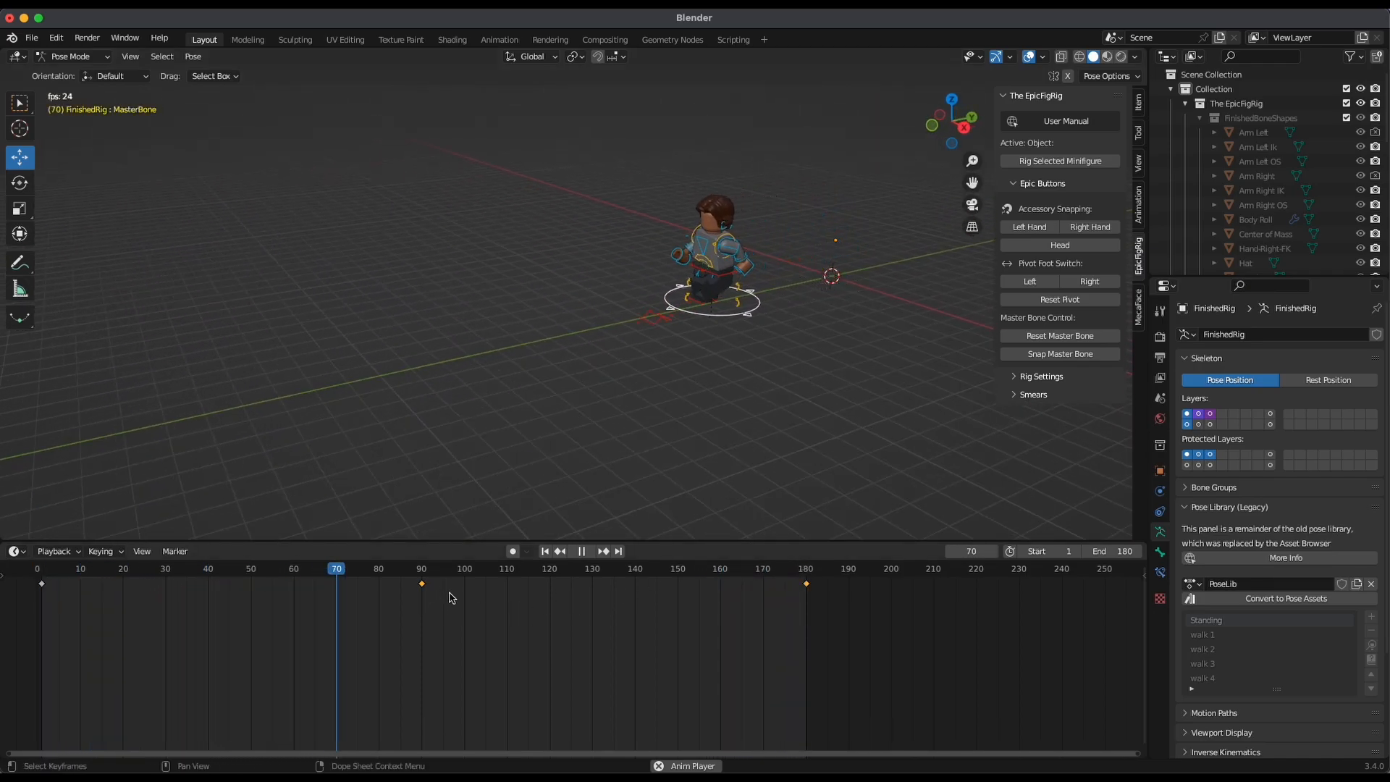
pyautogui.press('space')
pyautogui.press('space')
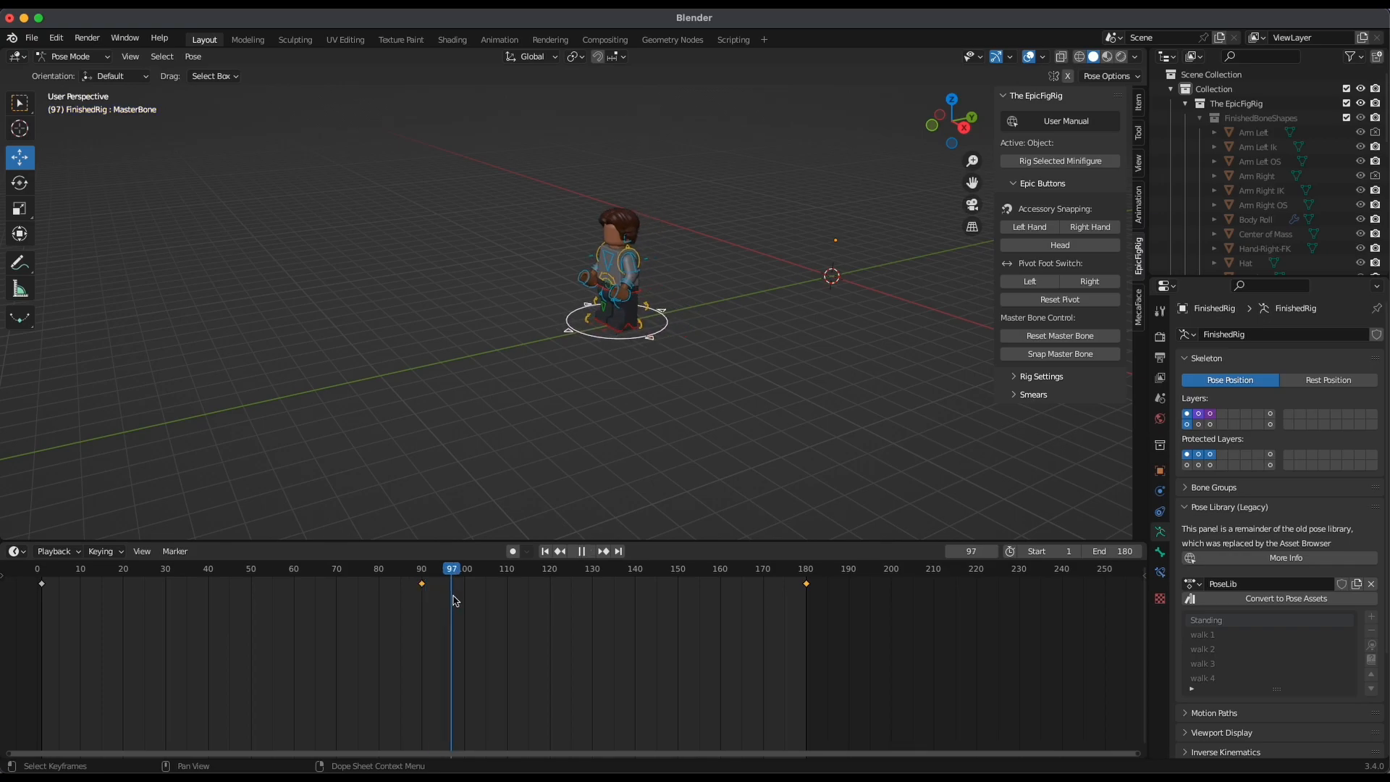
pyautogui.press('space')
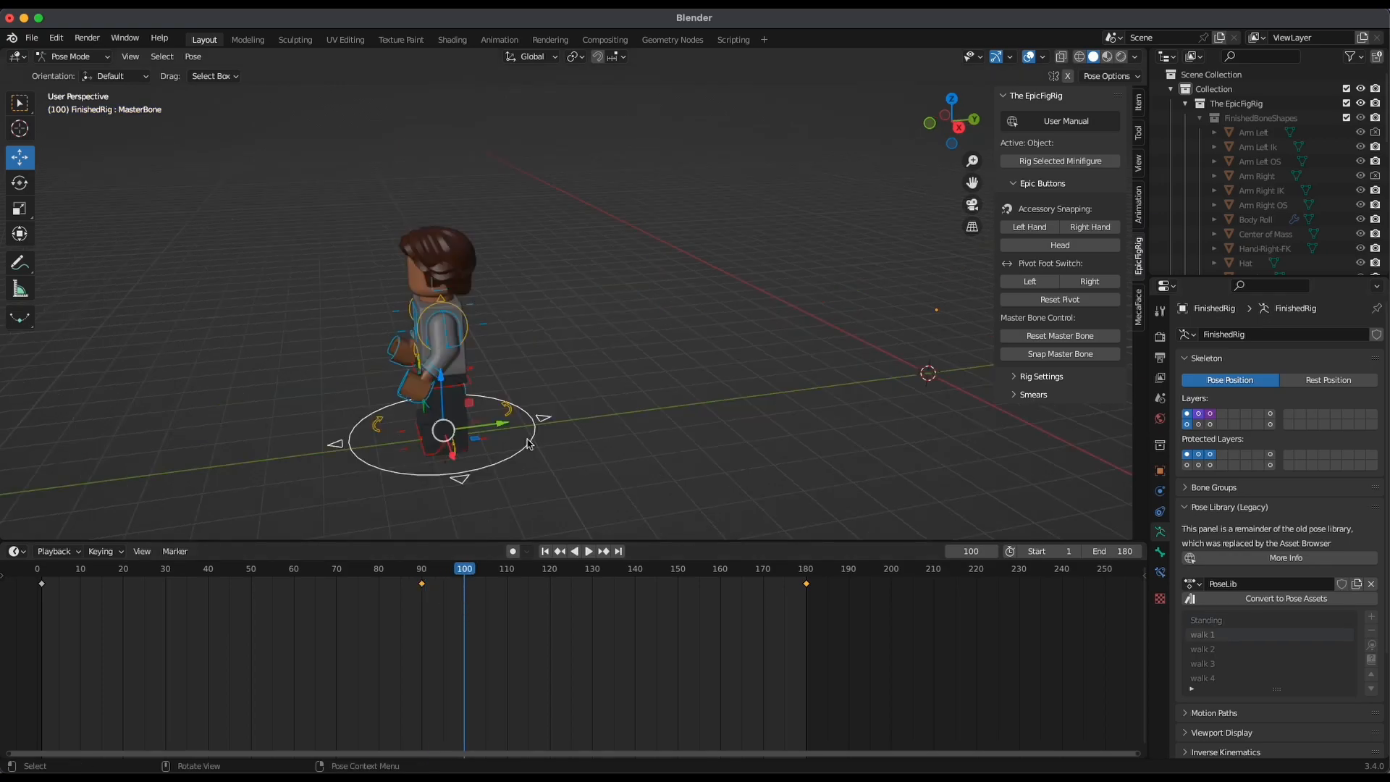
# At frame 100, select all bones, apply the walk 1 pose and insert a Location & Rotation keyframe
pyautogui.press('a')
pyautogui.keyDown('shift'); pyautogui.click(529, 451); pyautogui.keyUp('shift')
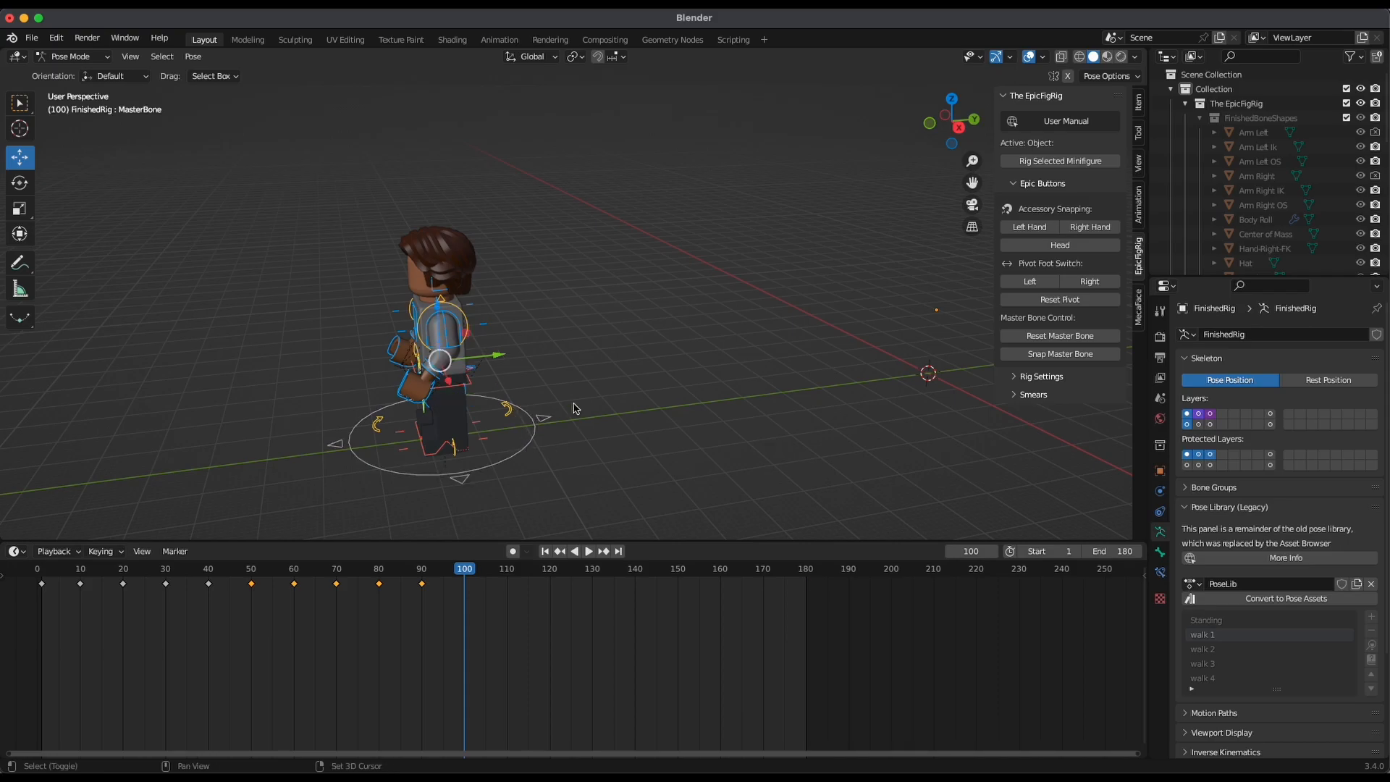
pyautogui.click(1370, 649)
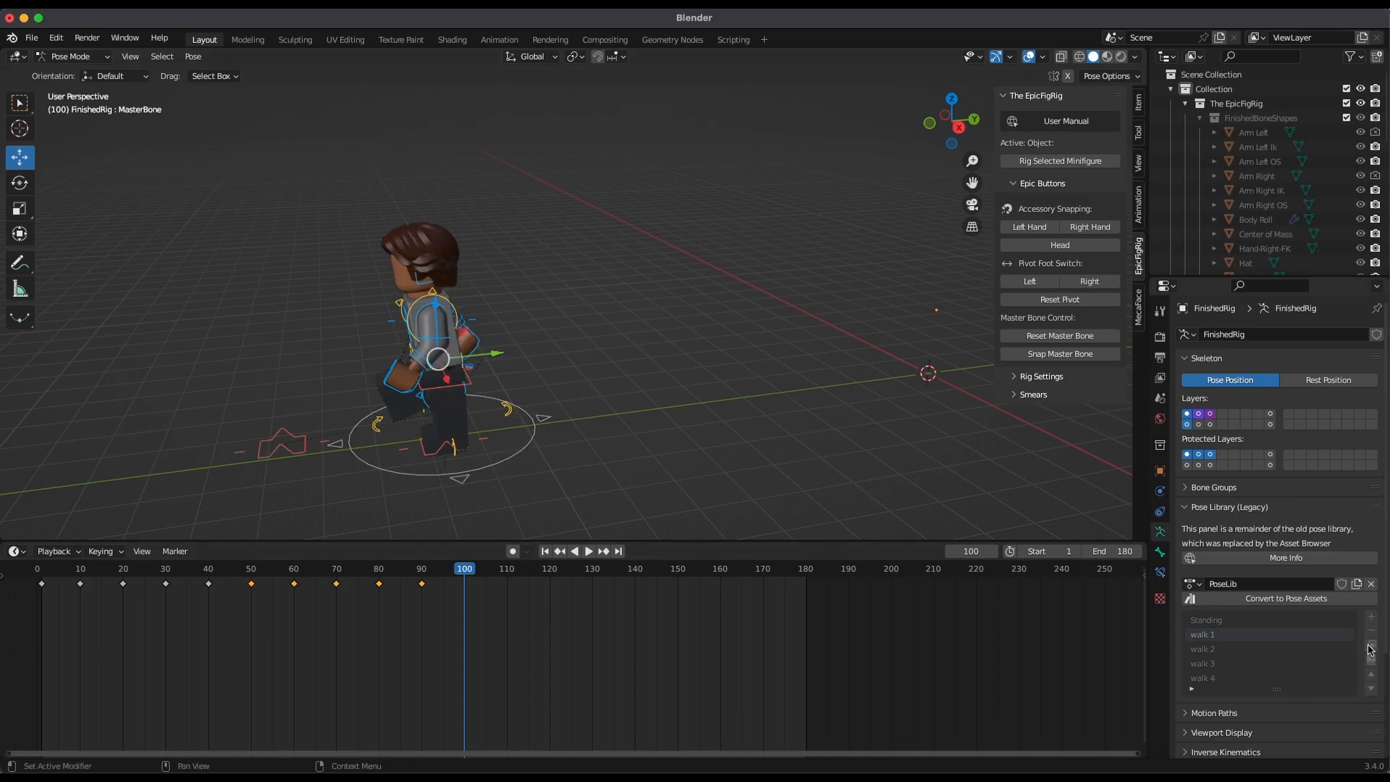
pyautogui.moveTo(716, 469); pyautogui.dragTo(768, 452, button='middle')
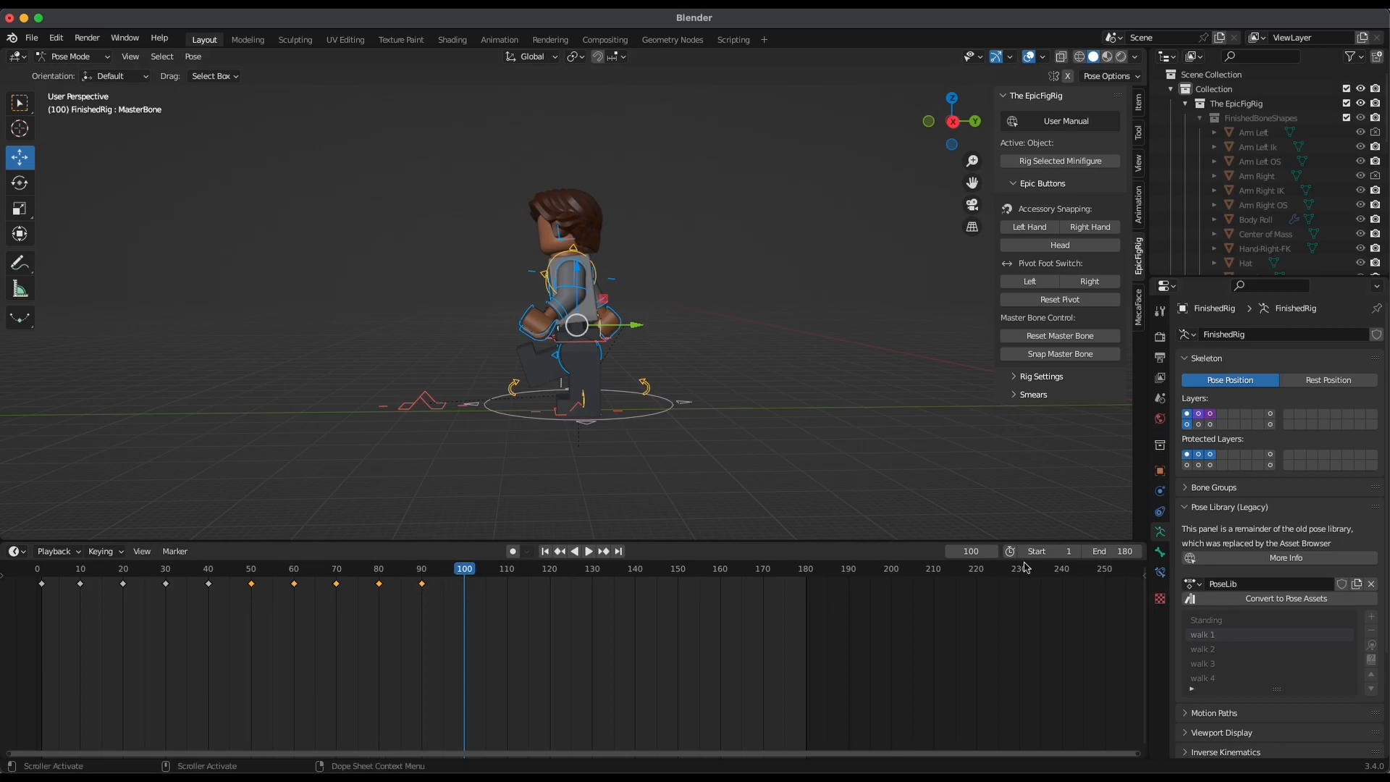
pyautogui.press('i')
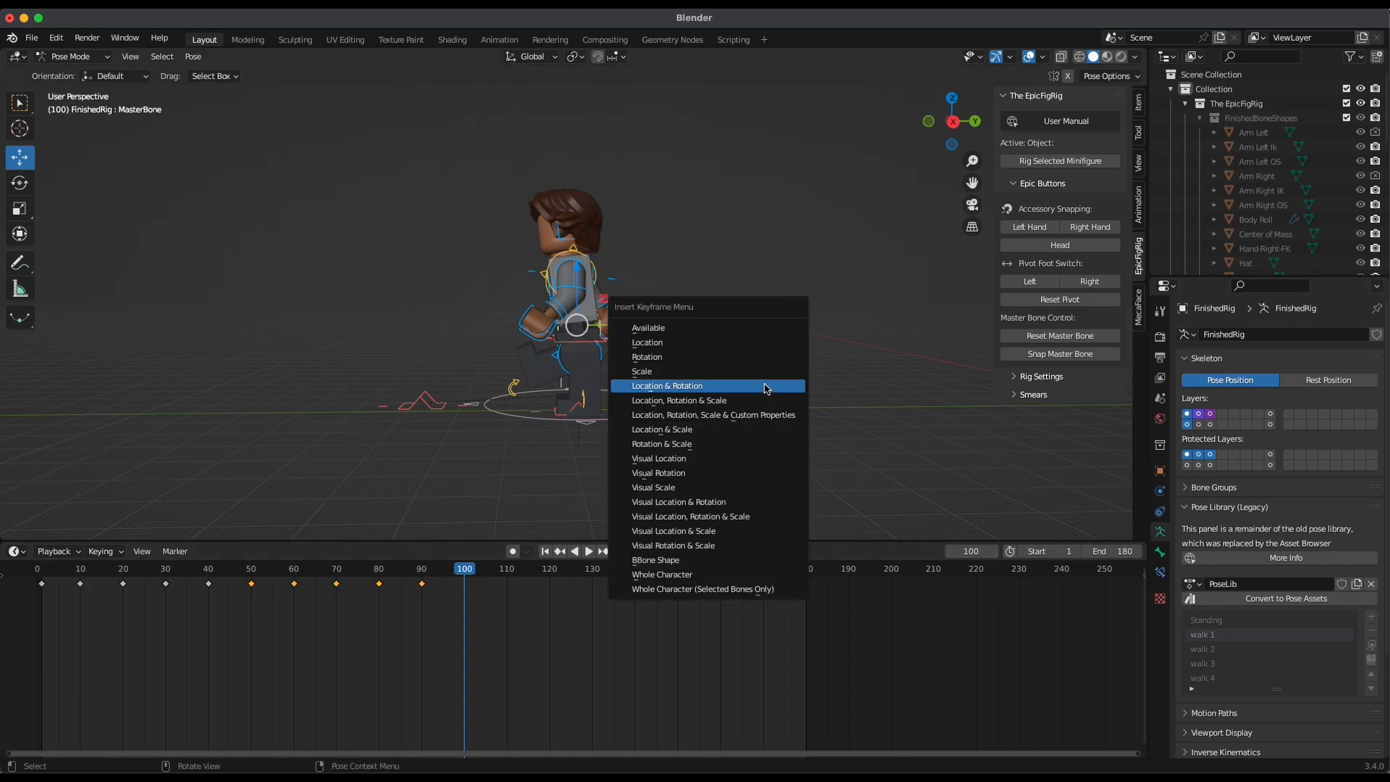
pyautogui.click(721, 388)
# At frame 110, apply the walk 2 pose to all bones and insert a keyframe
pyautogui.click(510, 574)
pyautogui.press('space')
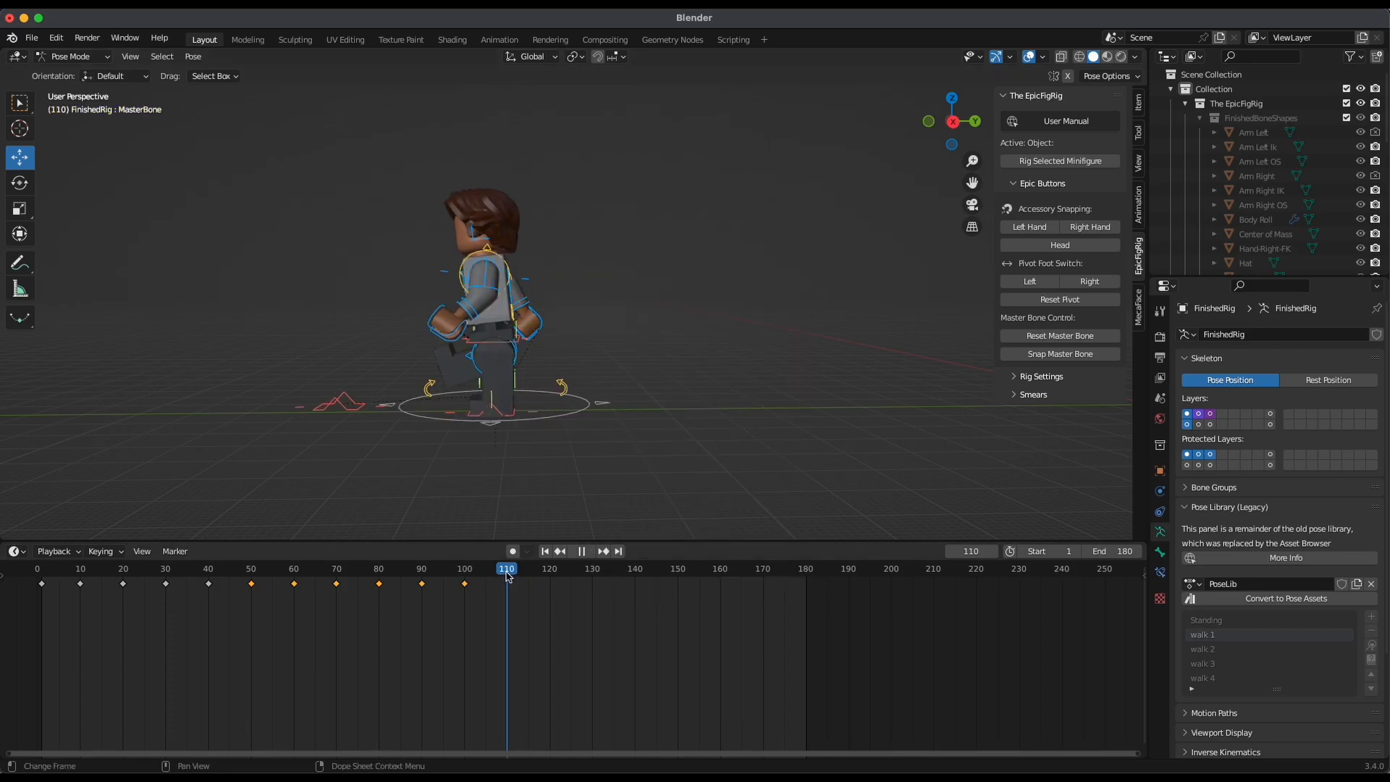
pyautogui.press('space')
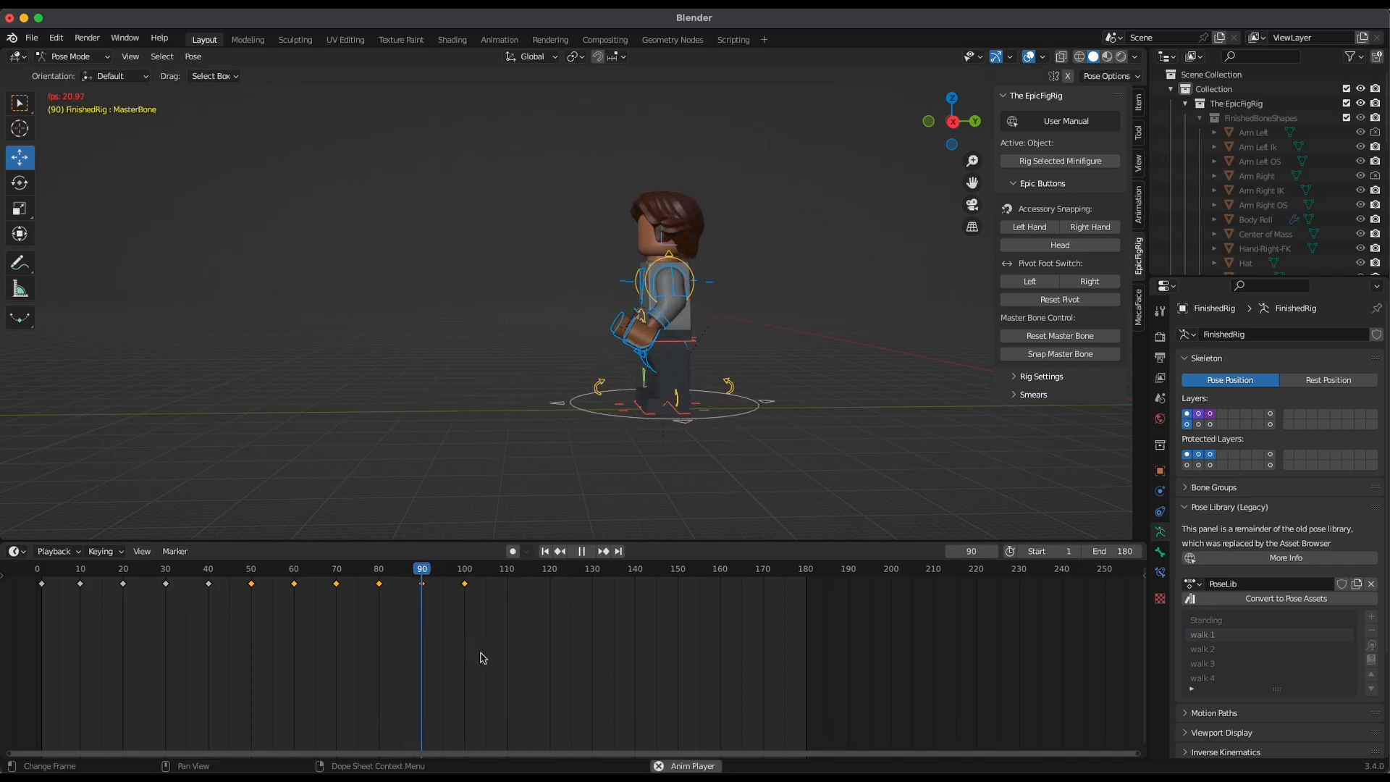
pyautogui.press('Escape')
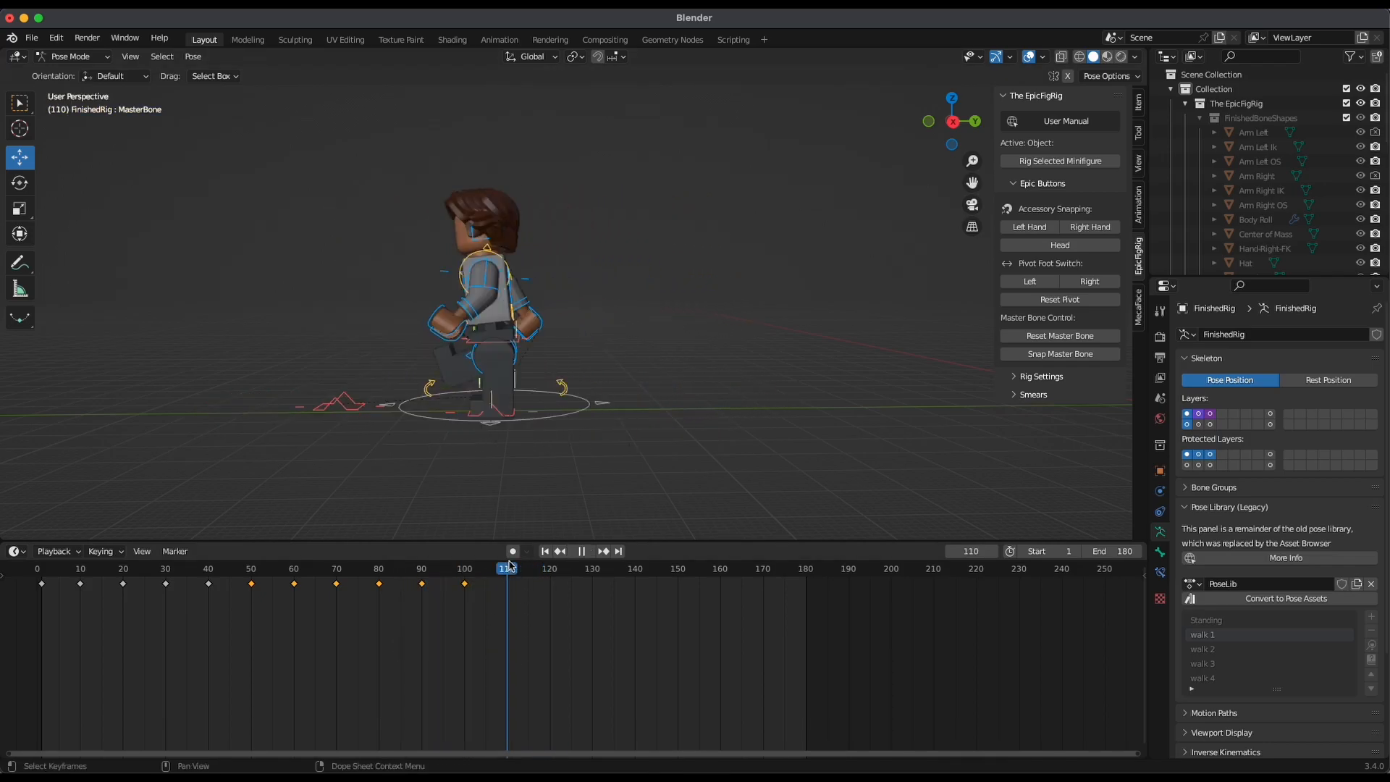
pyautogui.click(1371, 645)
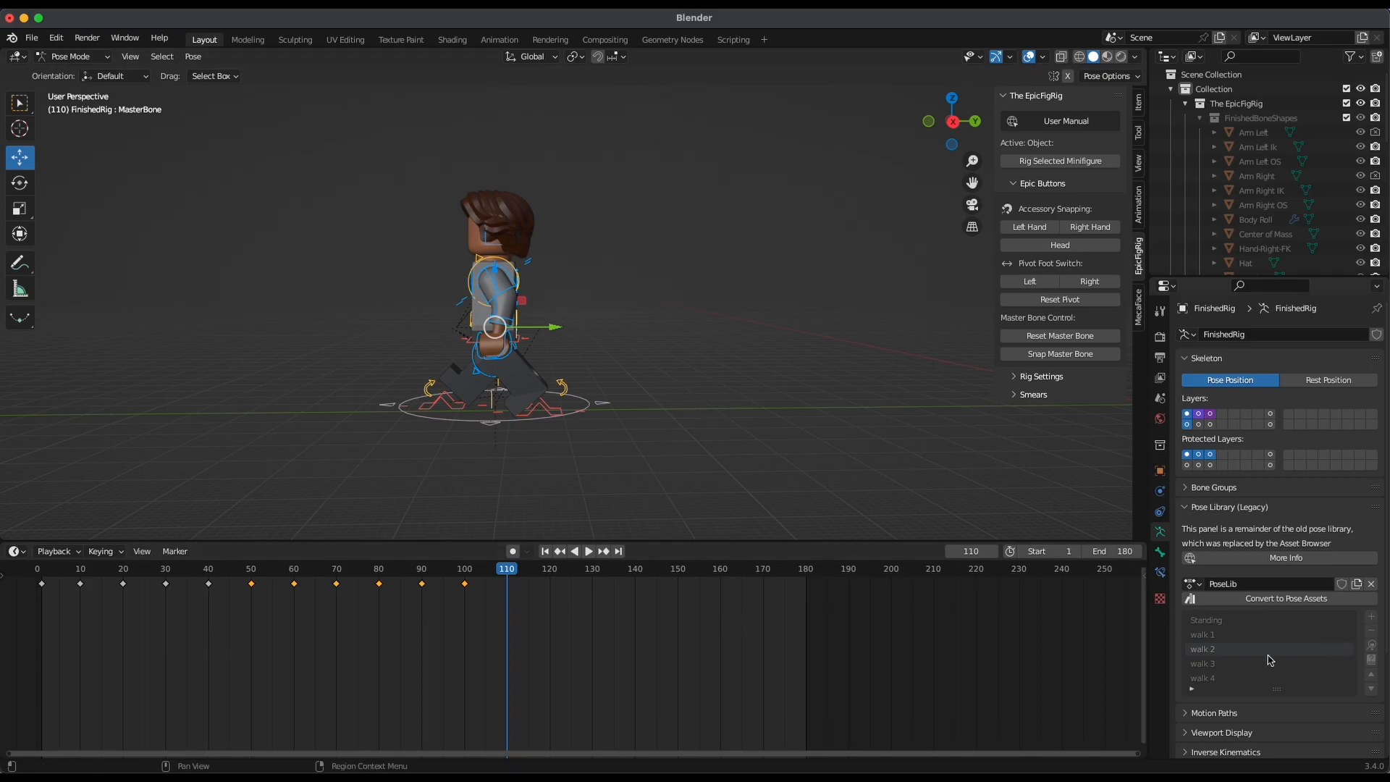
pyautogui.press('i')
pyautogui.click(720, 388)
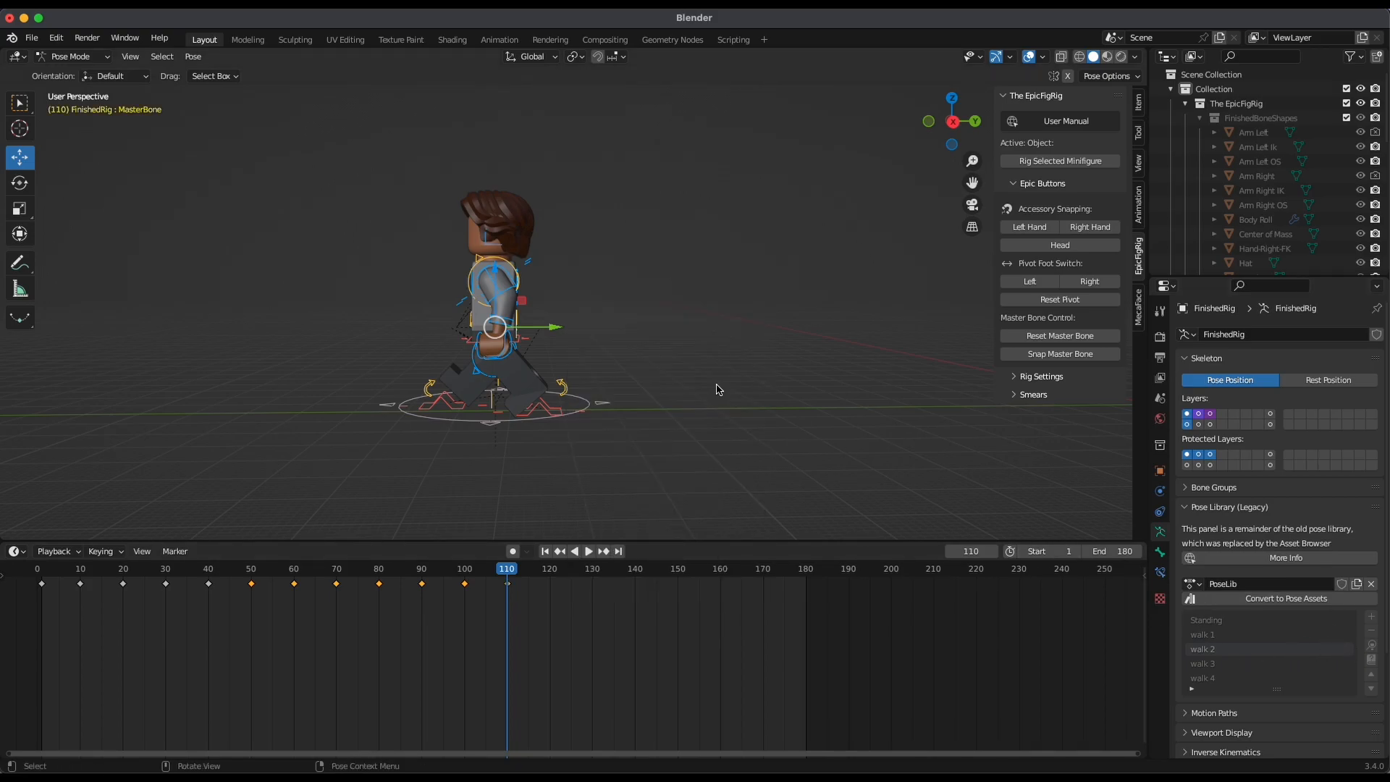
# At frame 120, apply the walk 3 pose to all bones and insert a keyframe
pyautogui.click(549, 573)
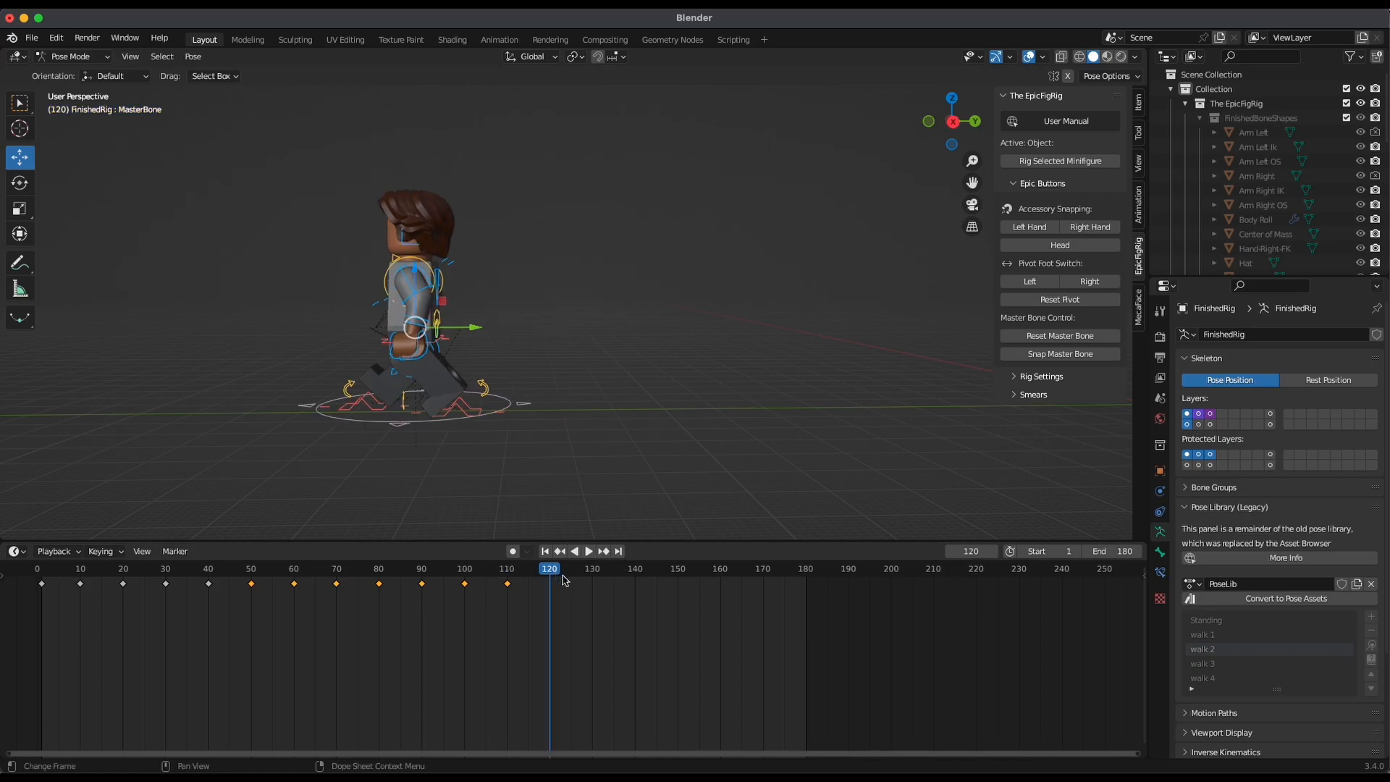
pyautogui.click(1368, 660)
pyautogui.press('i')
pyautogui.click(702, 418)
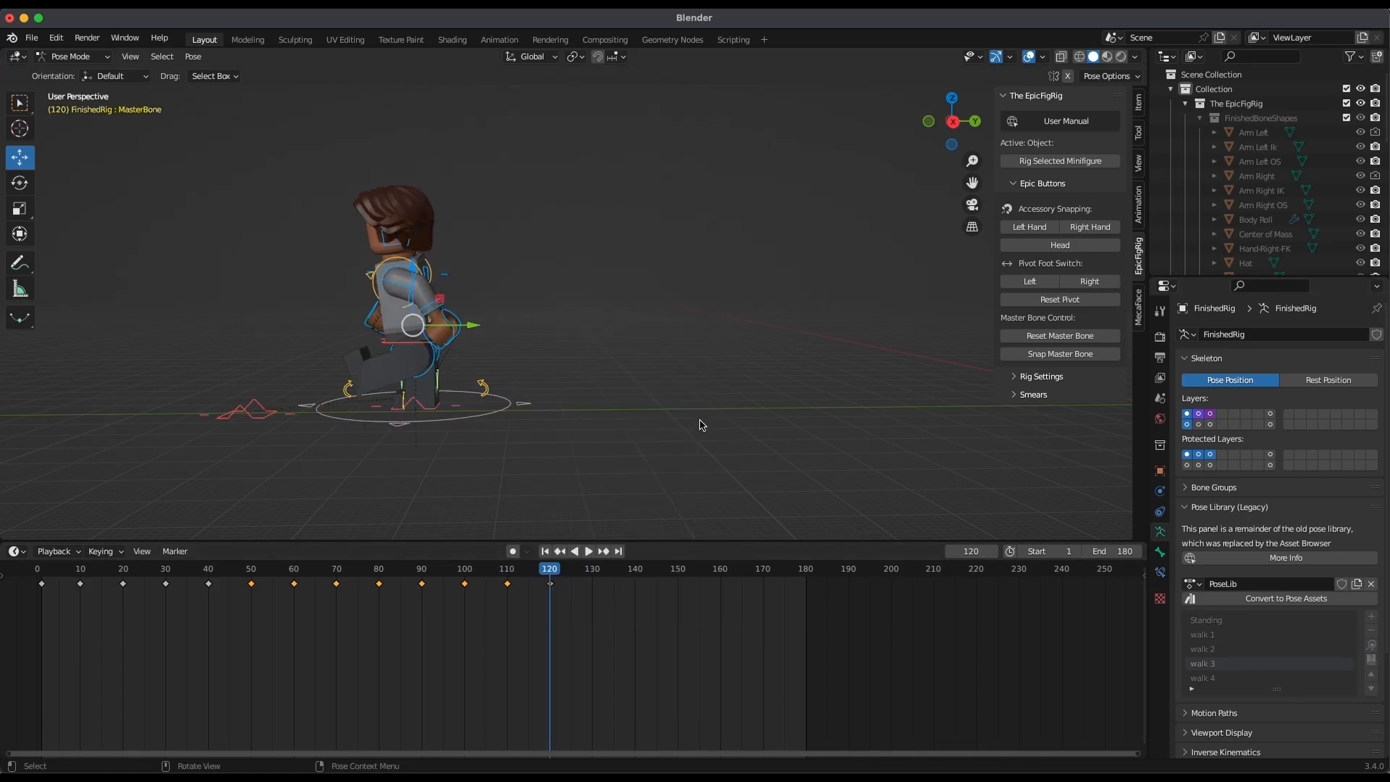
# At frame 130, apply the walk 4 pose to all bones and insert a keyframe
pyautogui.click(590, 572)
pyautogui.click(1201, 678)
pyautogui.click(1370, 660)
pyautogui.press('i')
pyautogui.click(673, 389)
# At frame 140, apply the walk 1 pose to all bones and insert a Location & Rotation keyframe
pyautogui.click(634, 571)
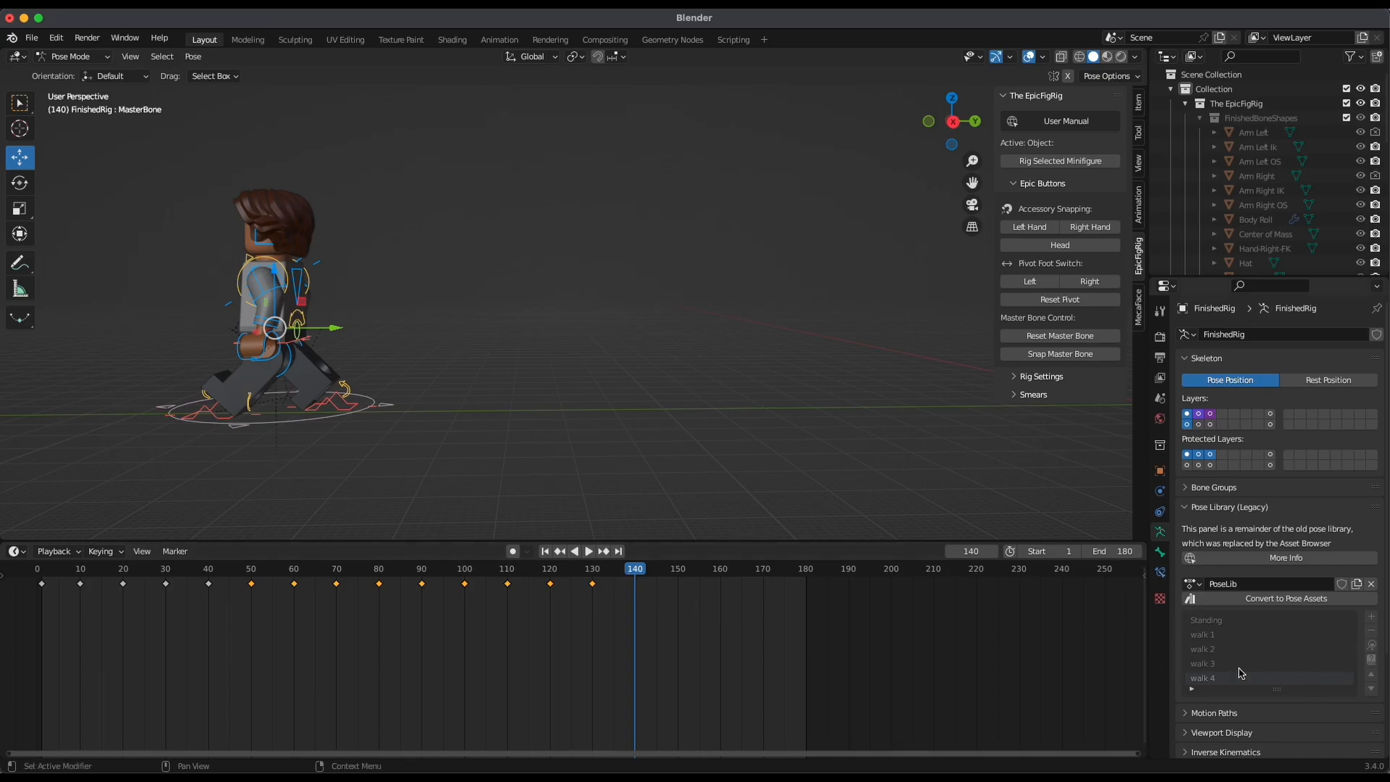
pyautogui.click(1274, 635)
pyautogui.click(1373, 651)
pyautogui.press('i')
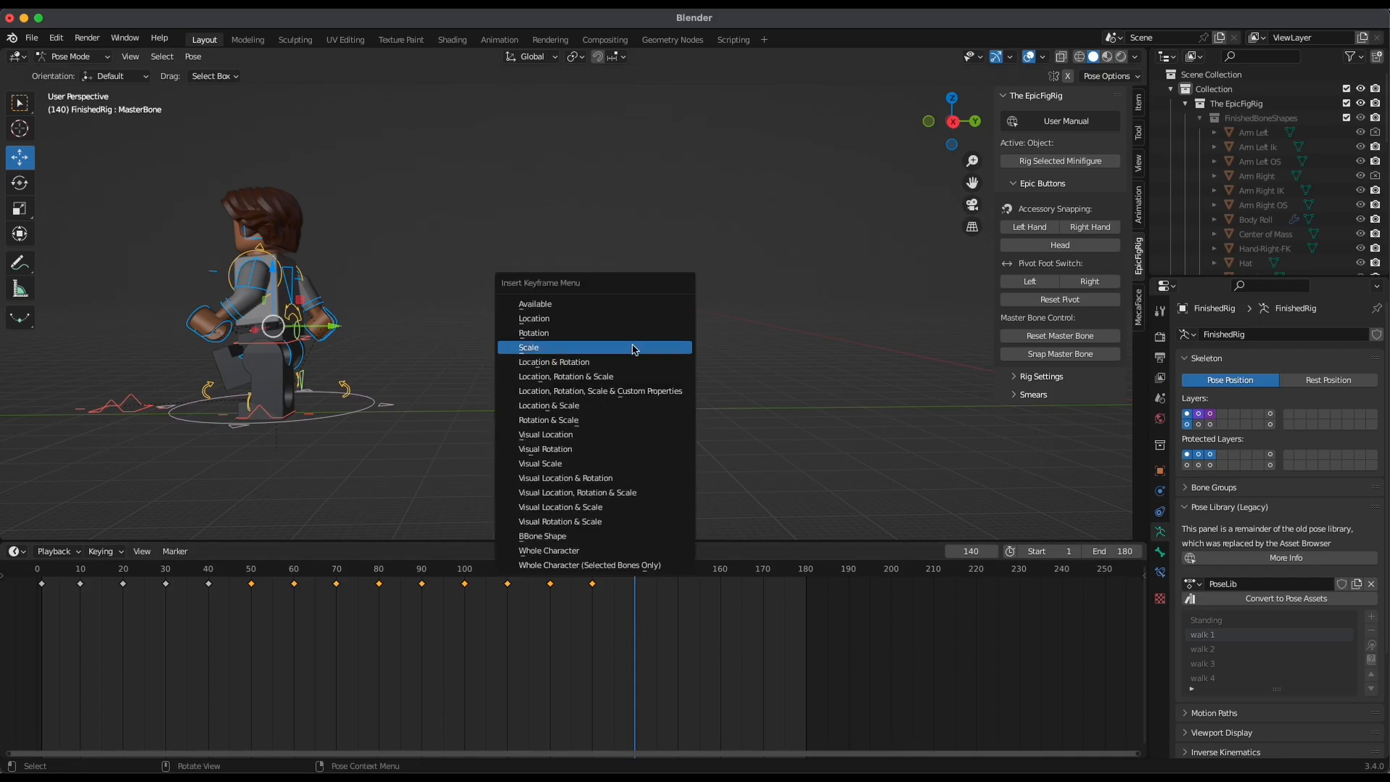
pyautogui.click(635, 367)
# At frame 150, apply the walk 2 pose to all bones and insert a keyframe
pyautogui.click(673, 583)
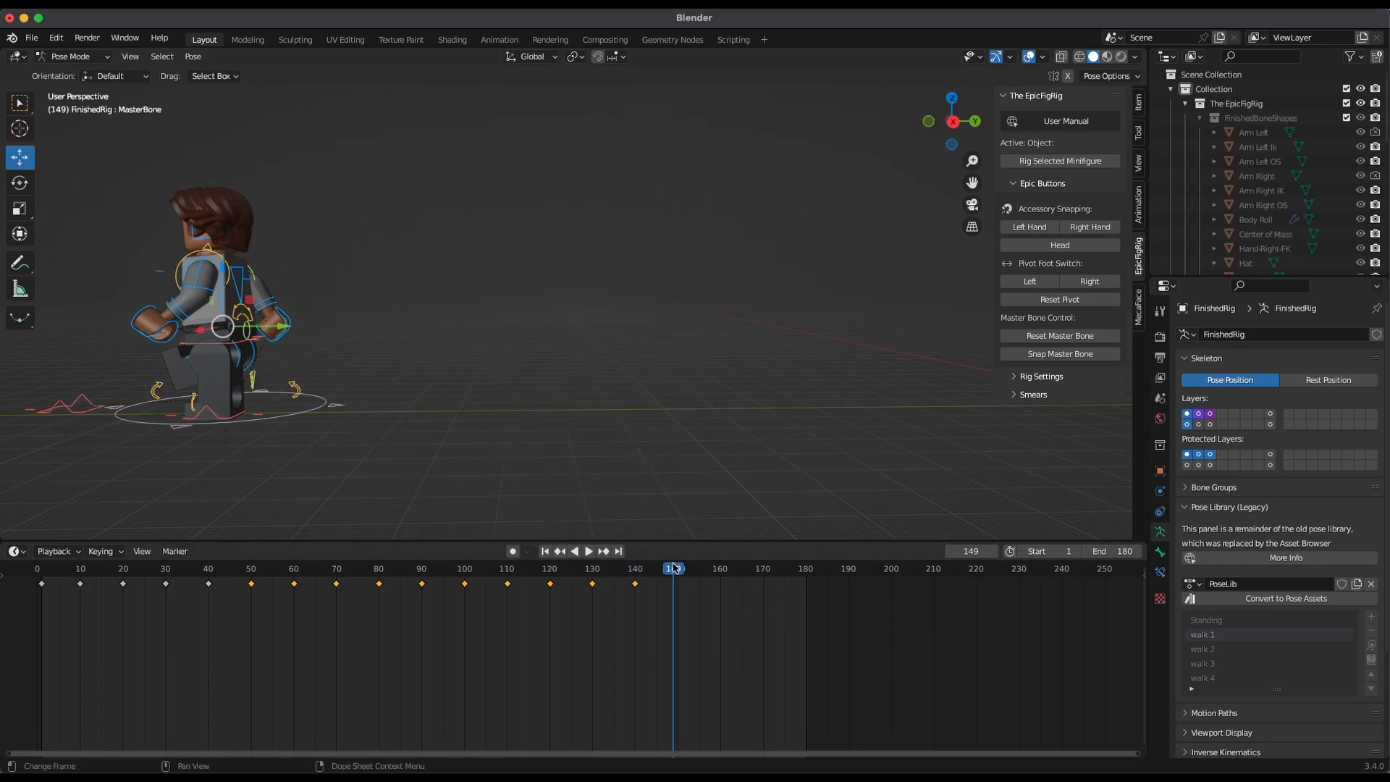
pyautogui.click(677, 568)
pyautogui.click(1246, 649)
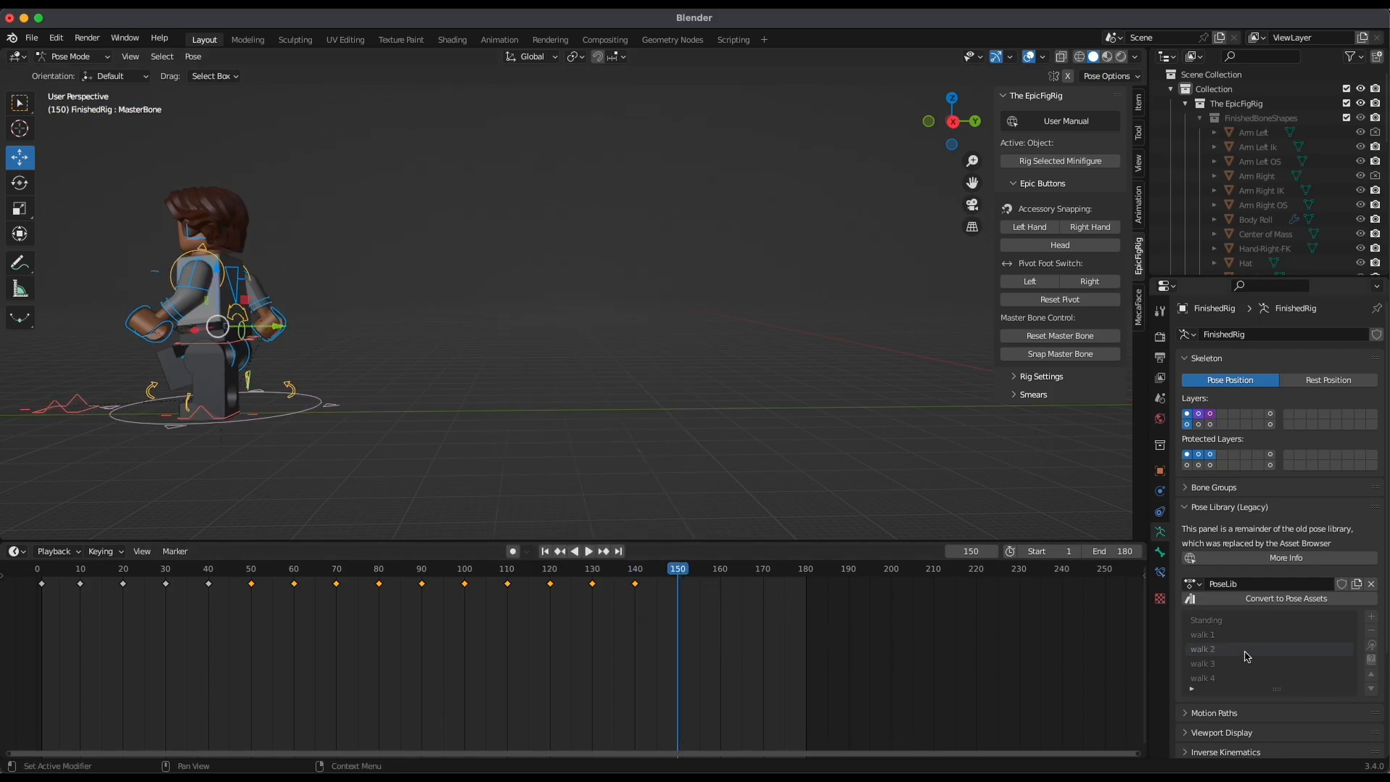
pyautogui.click(1373, 652)
pyautogui.press('i')
pyautogui.click(689, 404)
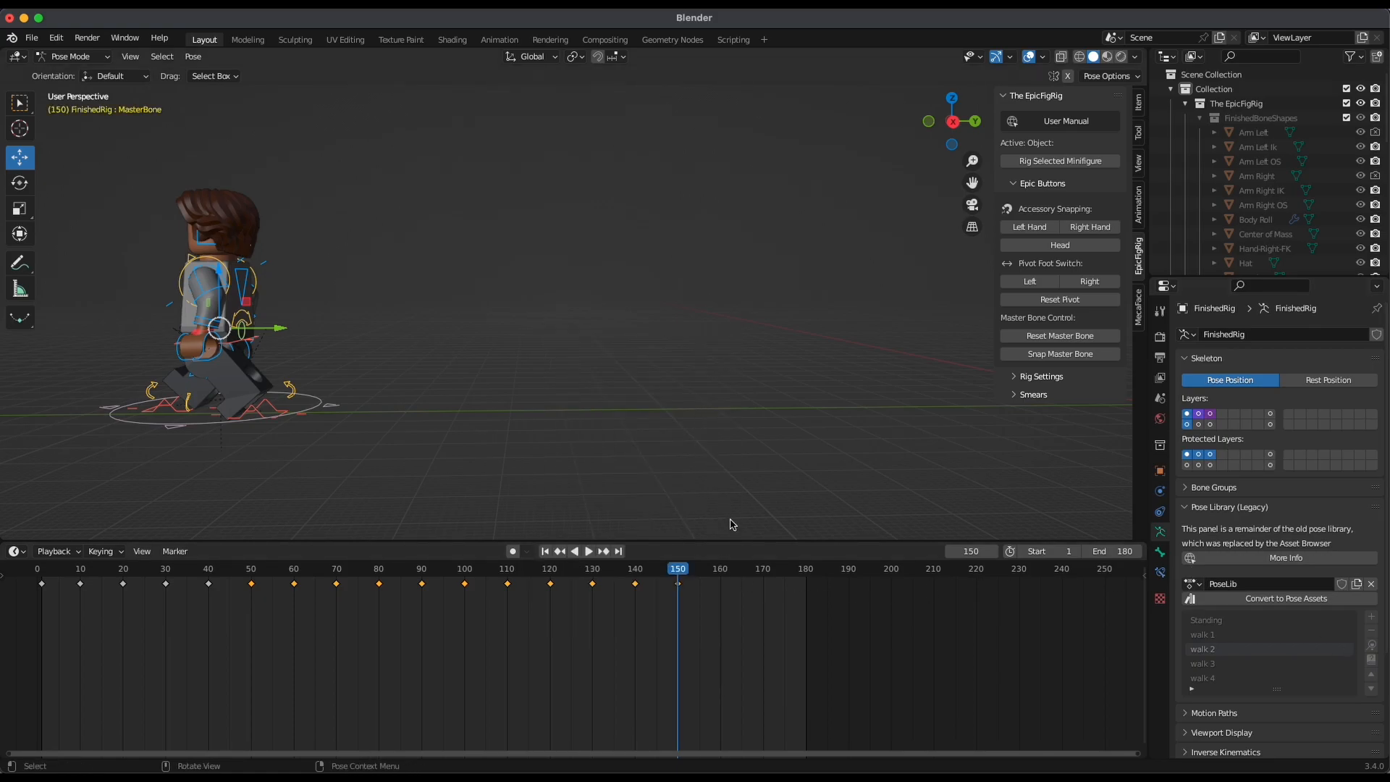
pyautogui.press('i')
pyautogui.click(629, 465)
# At frame 160, apply the walk 3 pose to all bones and insert a keyframe
pyautogui.click(721, 570)
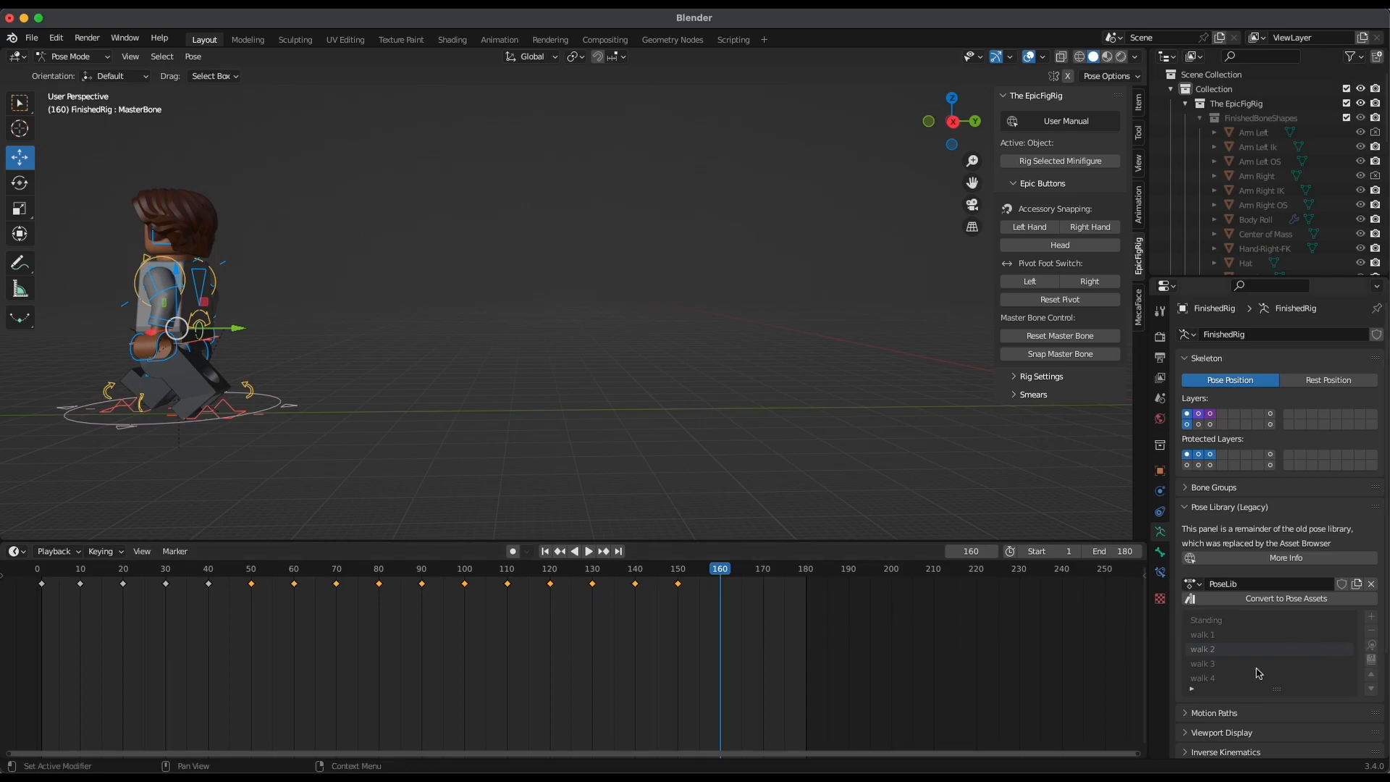
pyautogui.click(1370, 658)
pyautogui.press('i')
pyautogui.click(630, 404)
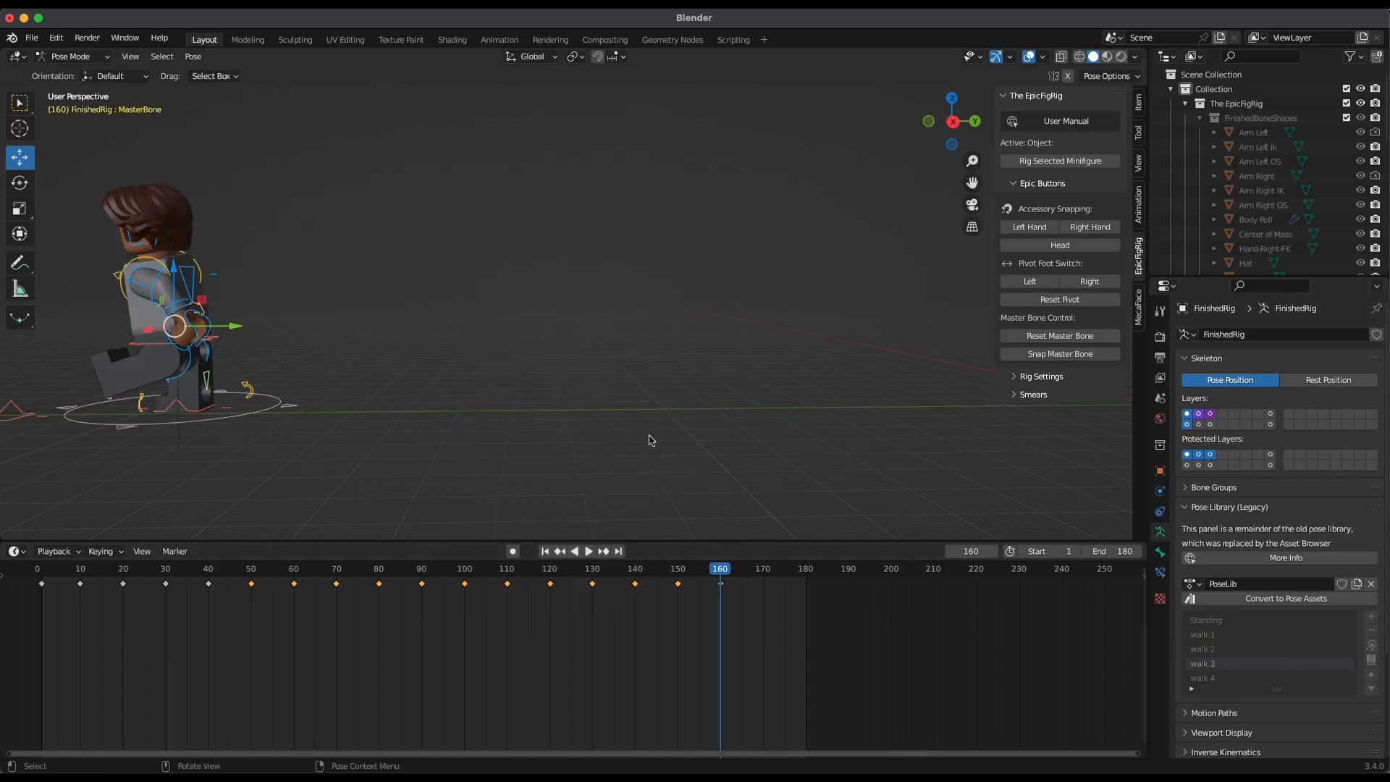
# At frame 170, apply the walk 4 pose to all bones and insert a keyframe
pyautogui.click(768, 579)
pyautogui.moveTo(759, 566); pyautogui.dragTo(769, 574)
pyautogui.click(1300, 683)
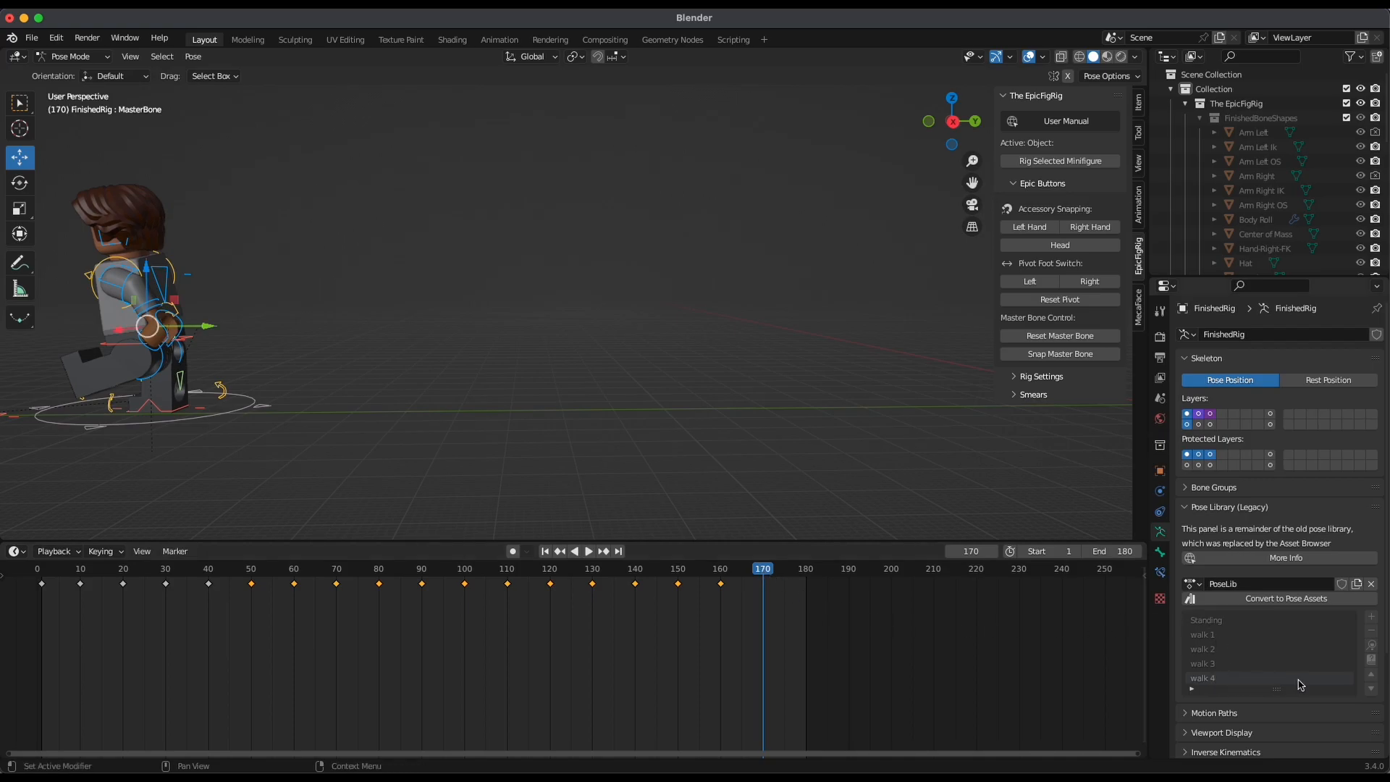
pyautogui.click(1371, 647)
pyautogui.press('i')
pyautogui.click(684, 411)
# At frame 180, apply the Standing pose to all bones and insert a Location & Rotation keyframe
pyautogui.click(809, 571)
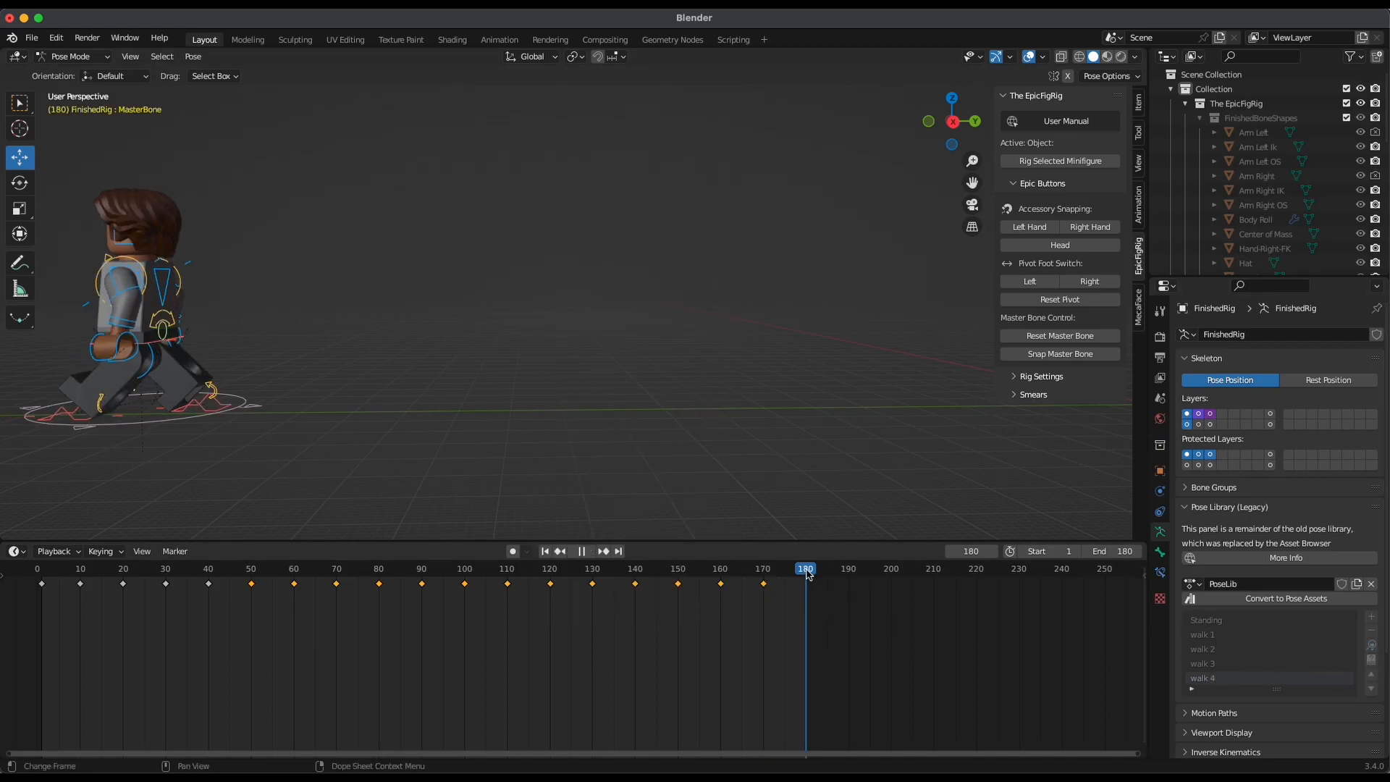
pyautogui.press('i')
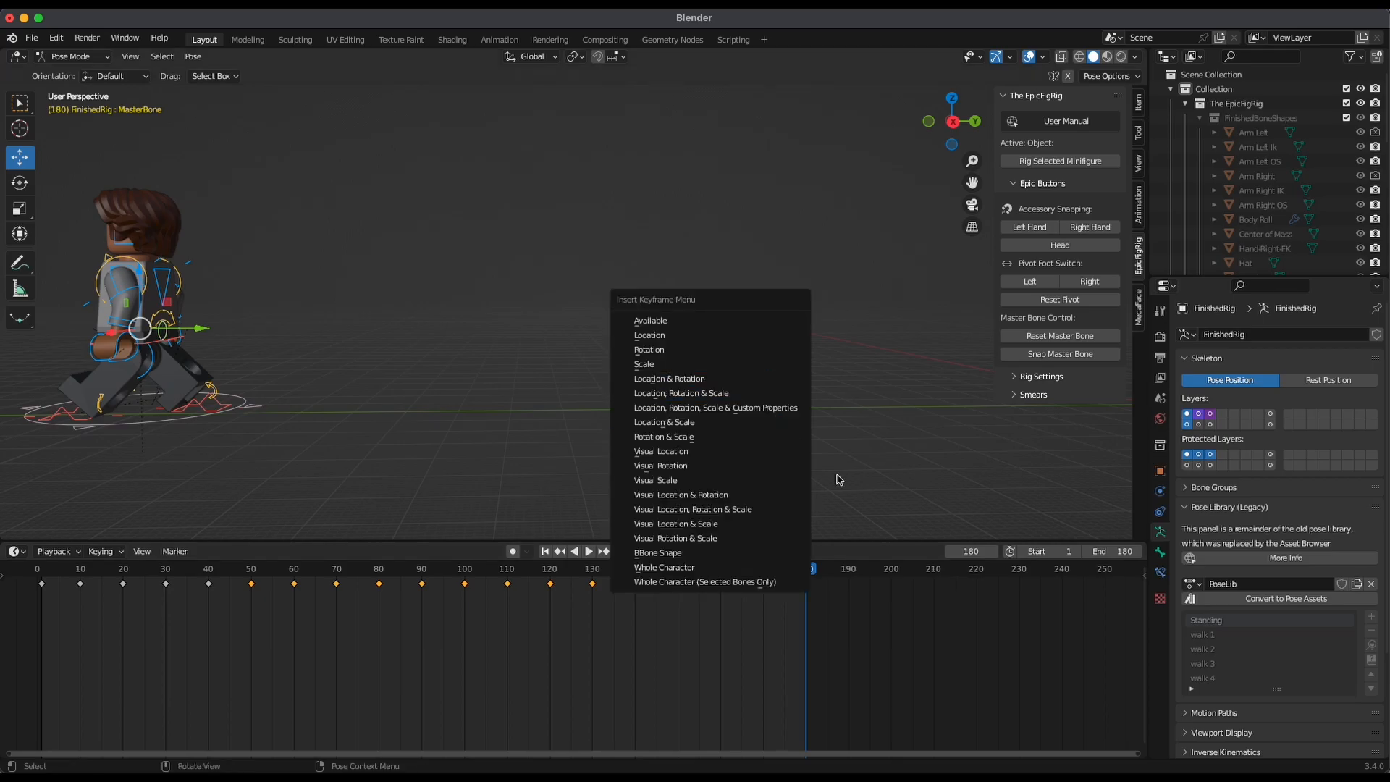
pyautogui.click(1371, 645)
pyautogui.press('i')
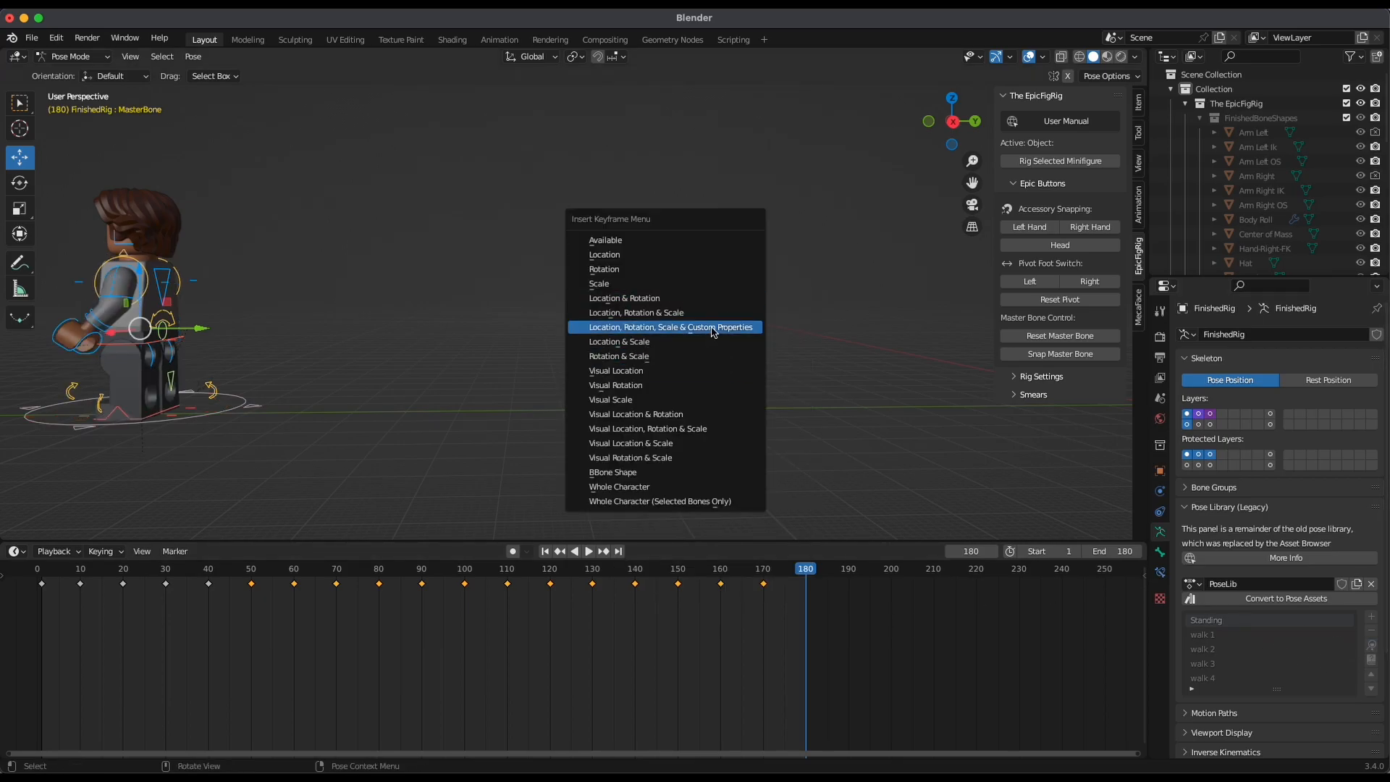
pyautogui.click(700, 300)
# Play the complete walk from frame 1 in a perspective view to check it
pyautogui.moveTo(736, 515)
pyautogui.keyDown('ctrl'); pyautogui.mouseDown(button='middle')
pyautogui.moveTo(813, 362)
pyautogui.moveTo(820, 393)
pyautogui.moveTo(866, 419)
pyautogui.moveTo(890, 518)
pyautogui.moveTo(753, 527)
pyautogui.mouseUp(button='middle'); pyautogui.keyUp('ctrl')
pyautogui.click(545, 551)
pyautogui.moveTo(844, 432); pyautogui.dragTo(812, 409, button='middle')
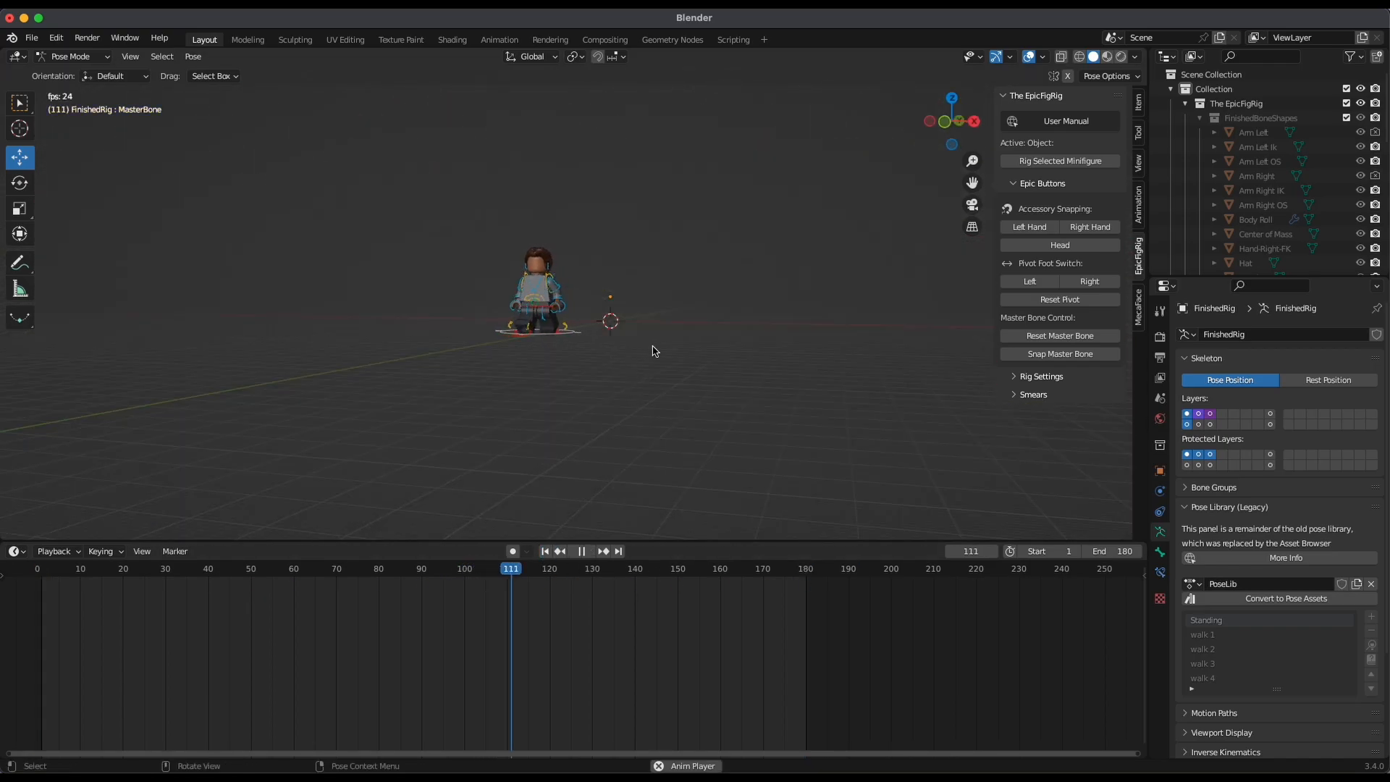
pyautogui.moveTo(652, 345); pyautogui.dragTo(688, 339, button='middle')
pyautogui.scroll(1, 665, 357)
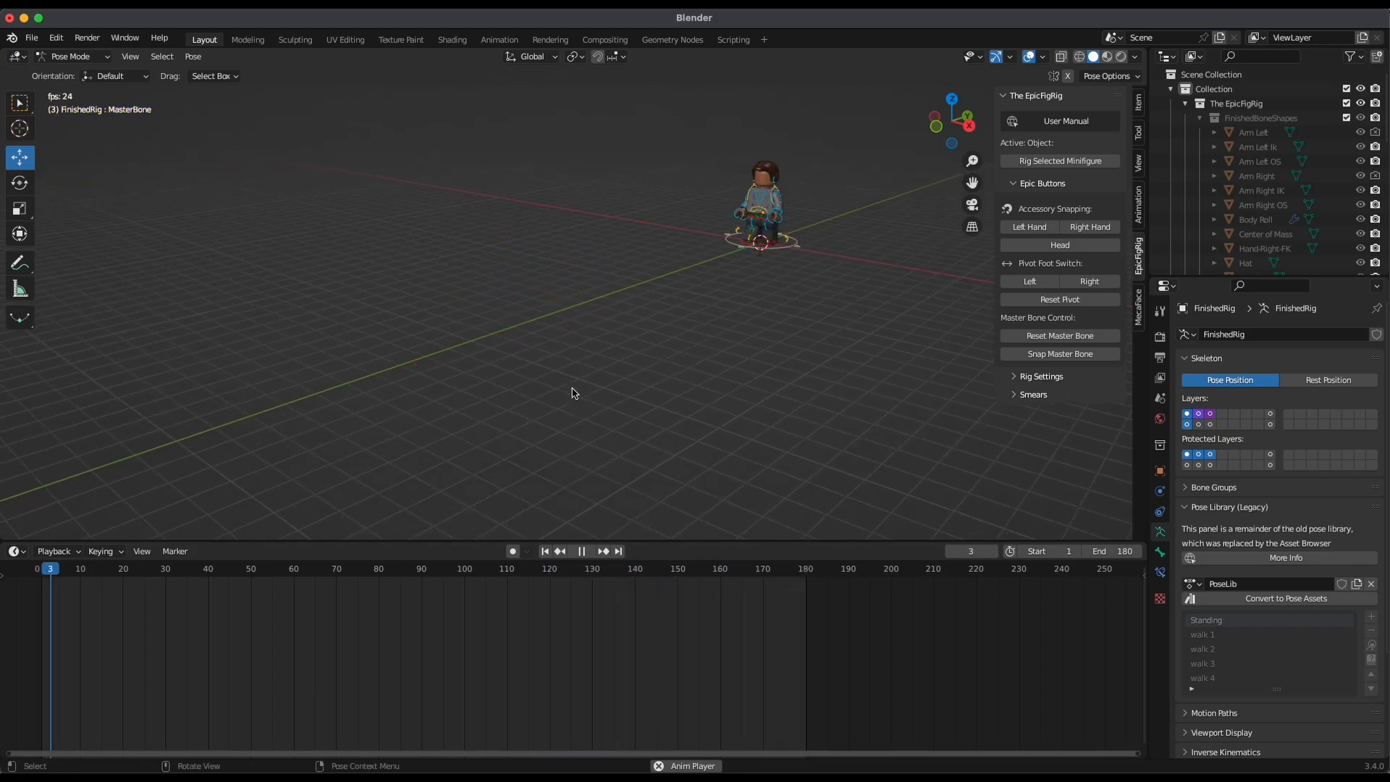
pyautogui.press('space')
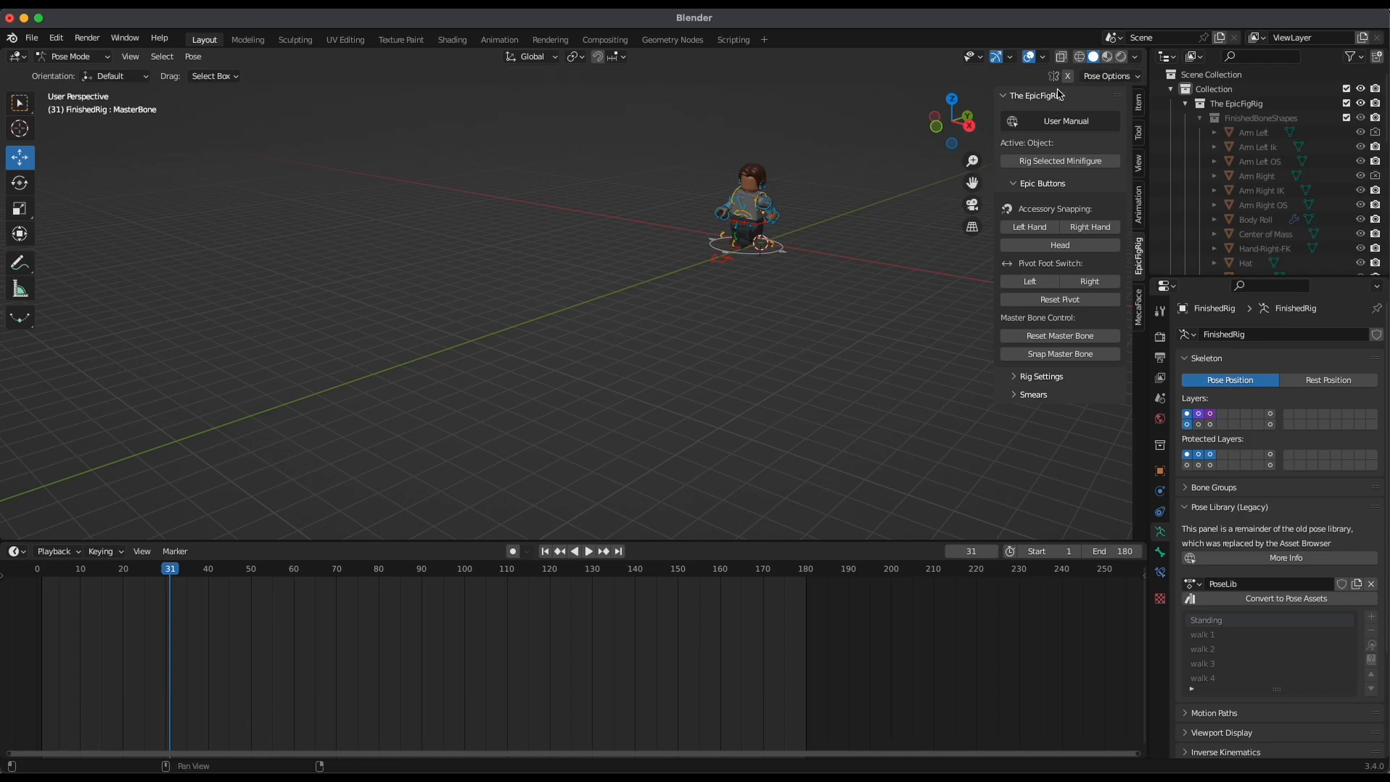
# With all bones selected, delete the keyframe at frame 90 from the walk animation
pyautogui.press('a')
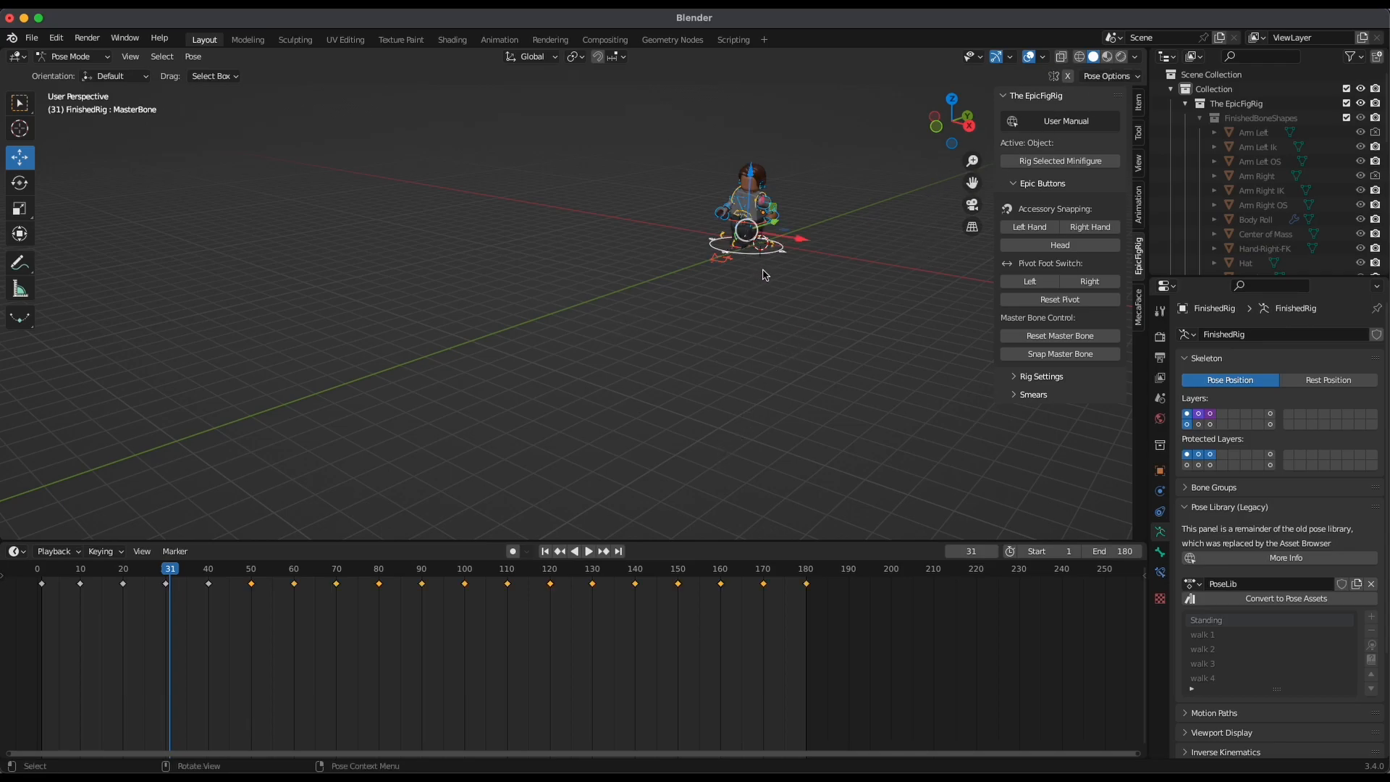
pyautogui.moveTo(760, 264); pyautogui.dragTo(771, 317, button='middle')
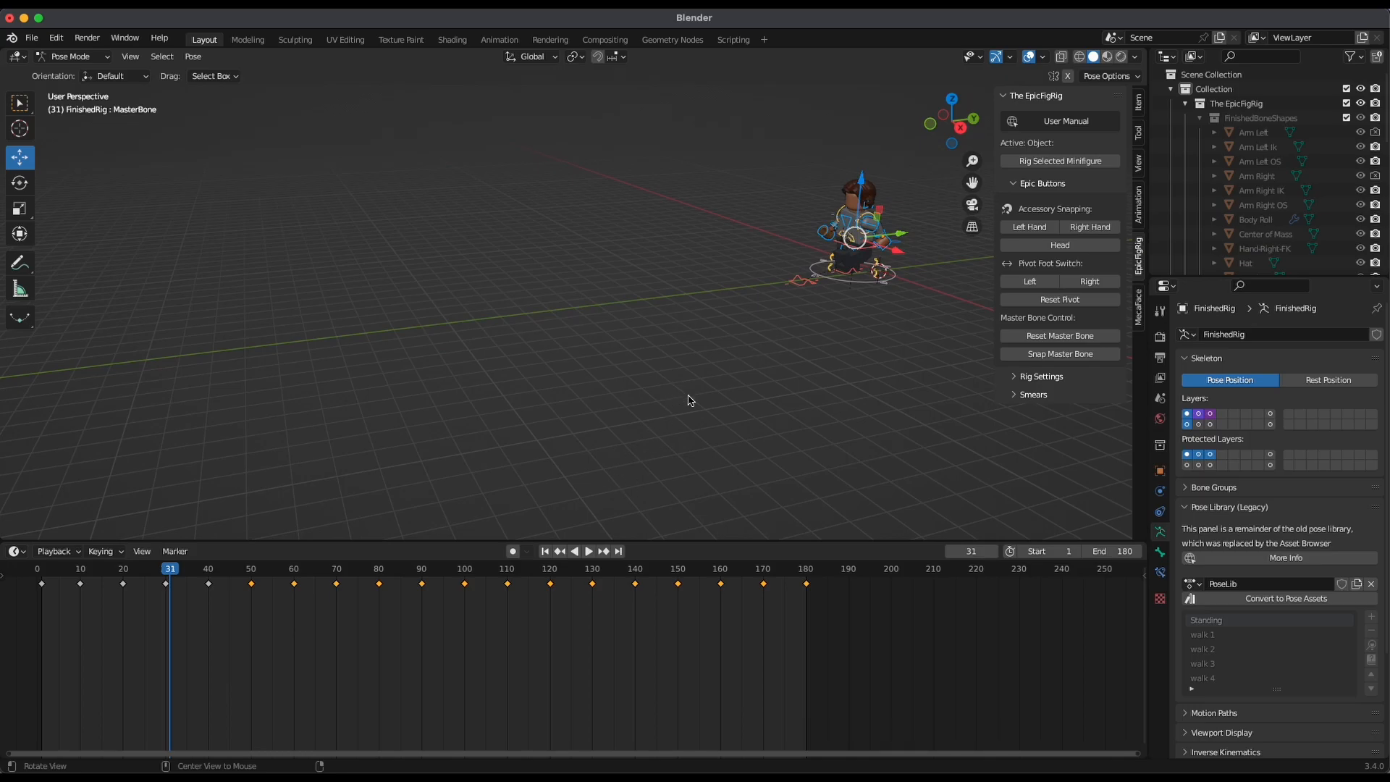
pyautogui.moveTo(684, 398); pyautogui.dragTo(414, 589, button='middle')
pyautogui.moveTo(395, 571); pyautogui.dragTo(393, 599)
pyautogui.moveTo(417, 610)
pyautogui.mouseDown()
pyautogui.moveTo(454, 619)
pyautogui.moveTo(422, 592)
pyautogui.mouseUp()
pyautogui.press('x')
pyautogui.click(440, 603)
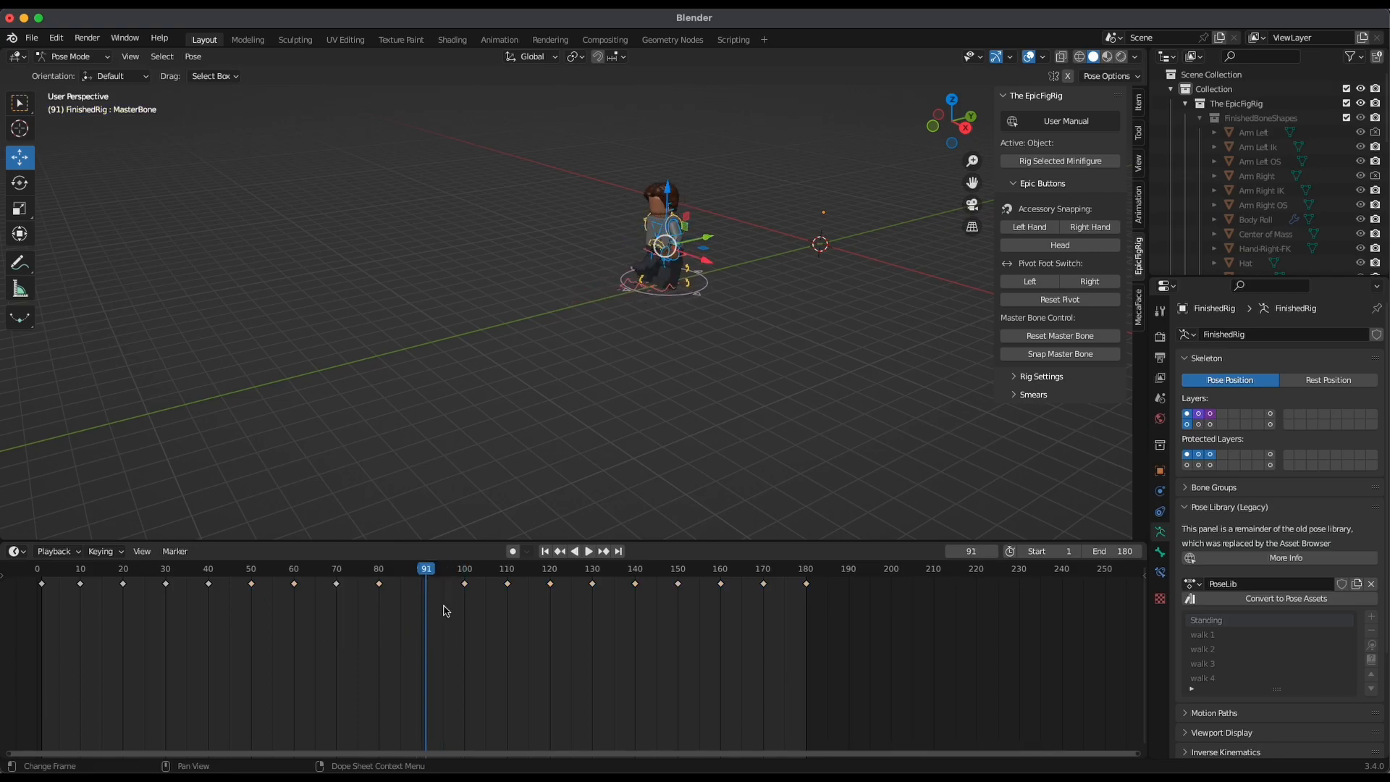
# Shift the keyframes at frames 100 to 180 ten frames earlier and set the animation's end frame to 170
pyautogui.moveTo(855, 616); pyautogui.dragTo(446, 572)
pyautogui.press('g')
pyautogui.click(586, 656)
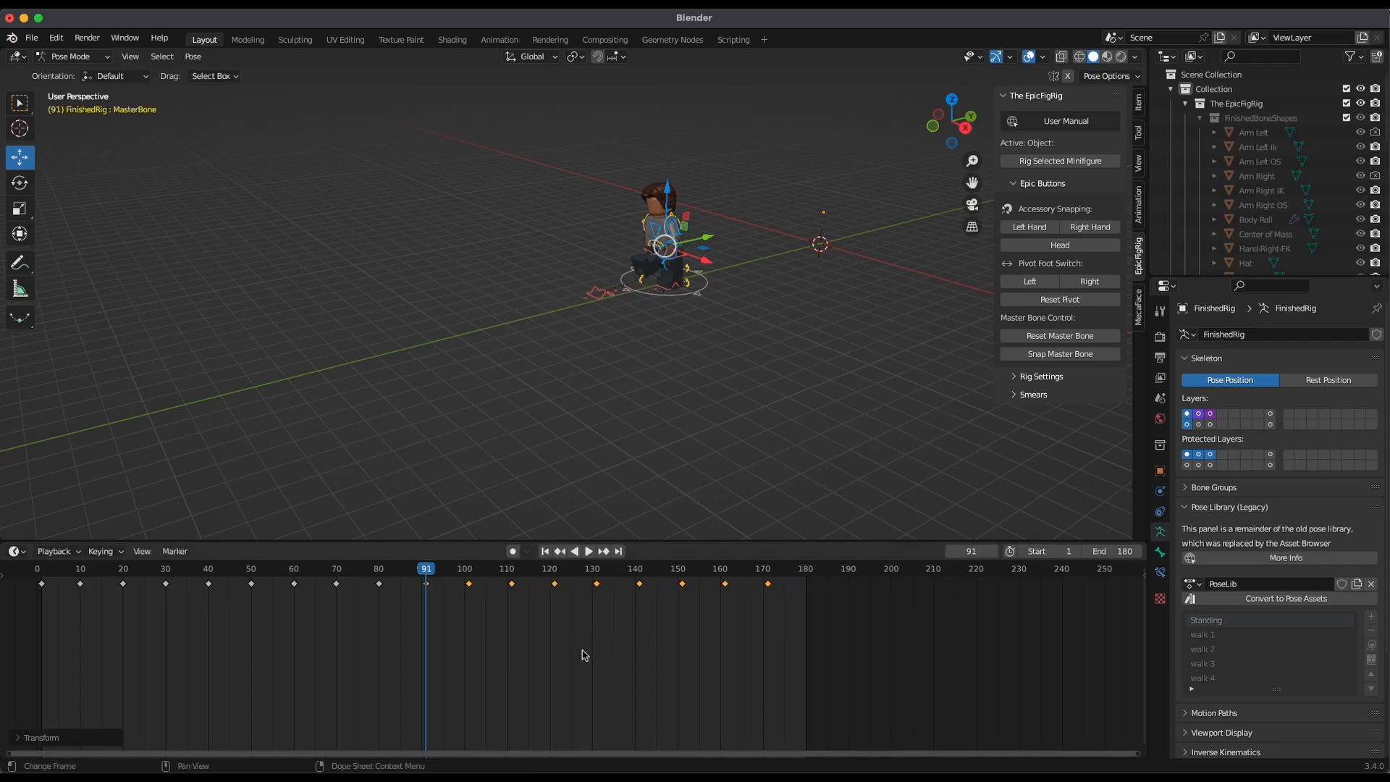
pyautogui.press('g')
pyautogui.click(580, 649)
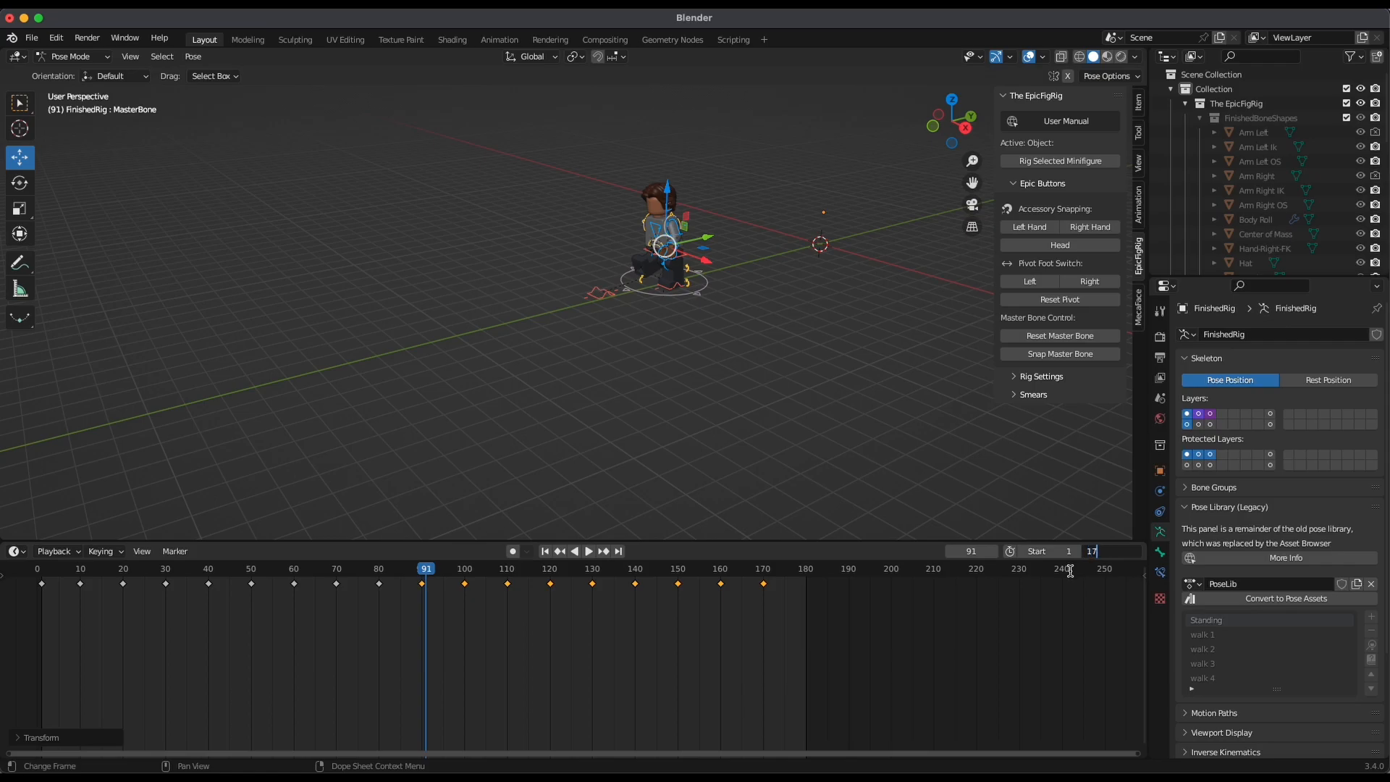
pyautogui.press('Return')
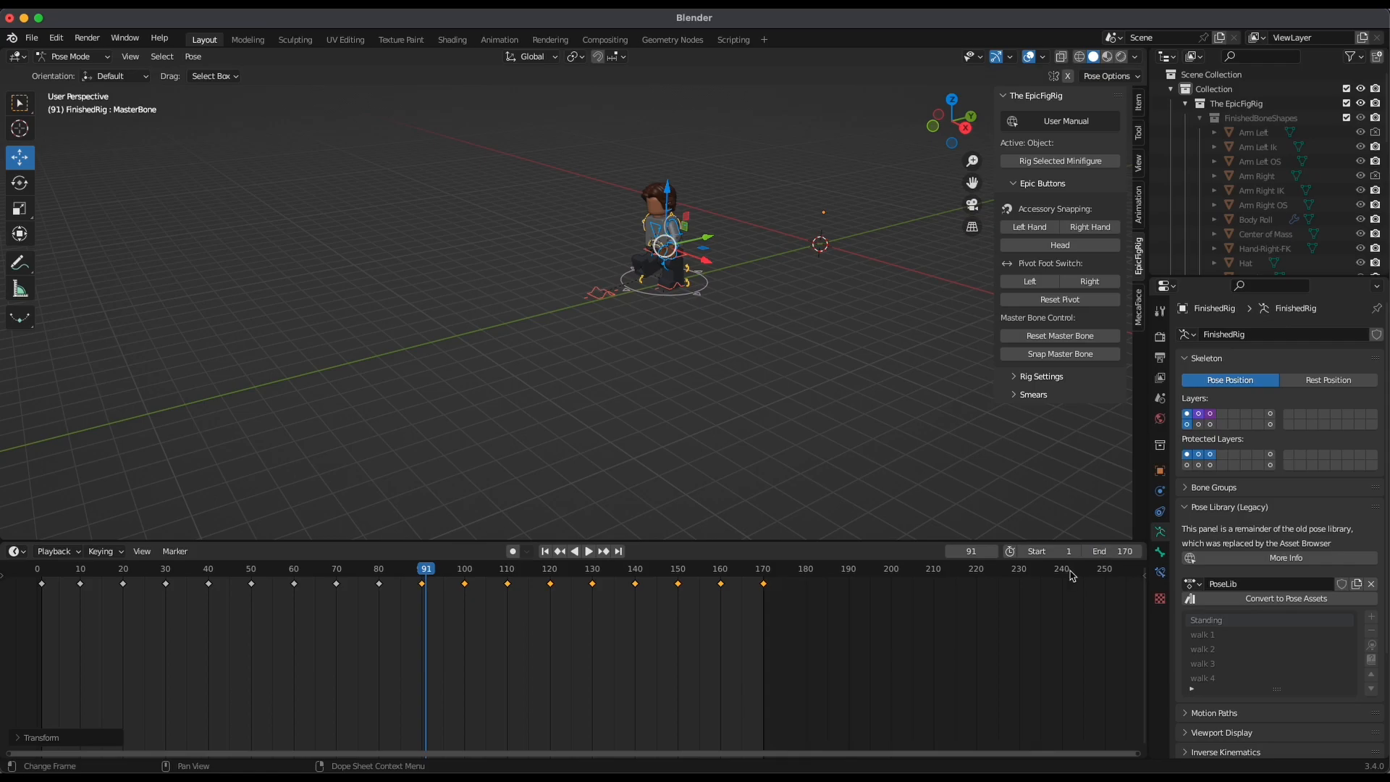
# Play the shortened walk from frame 1, stop it, and scrub through the timeline to frame 137
pyautogui.click(545, 552)
pyautogui.press('space')
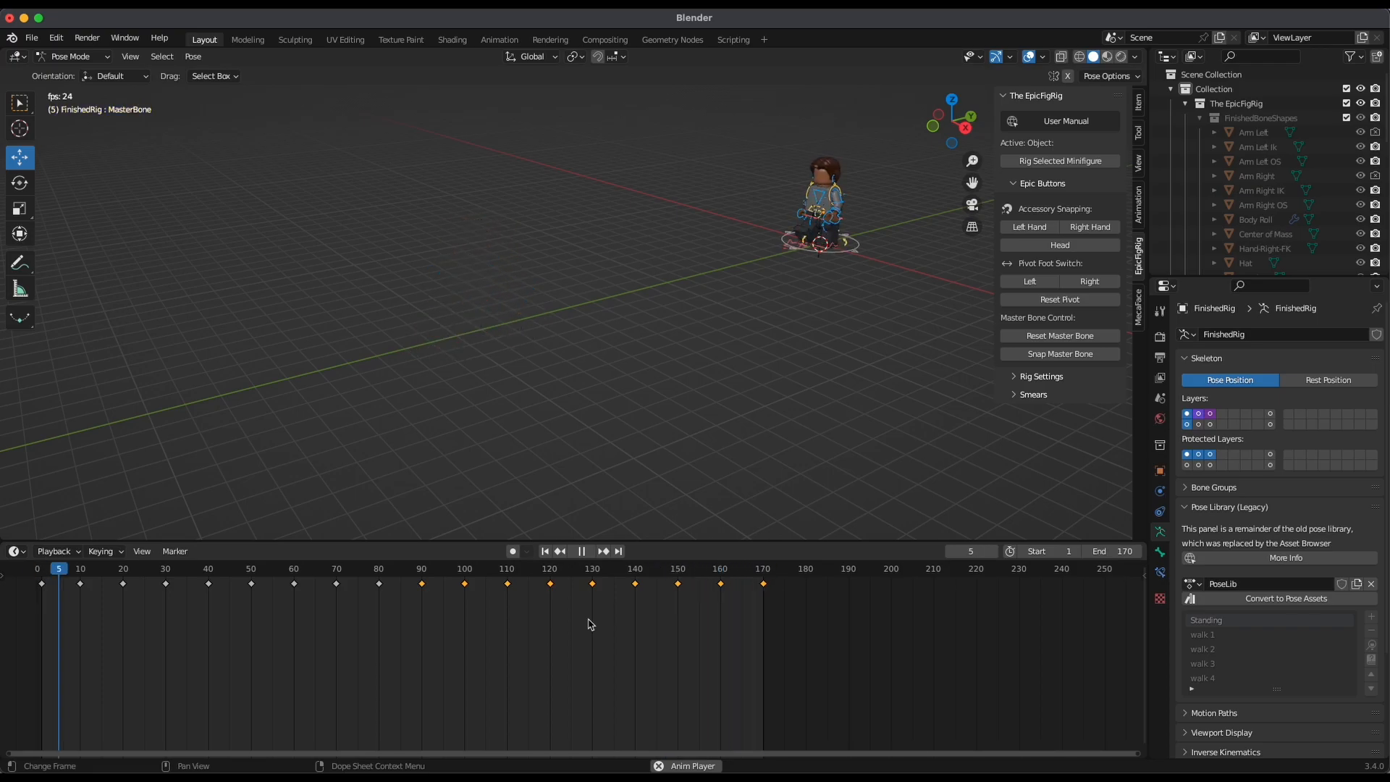
pyautogui.press('space')
pyautogui.moveTo(387, 578); pyautogui.dragTo(622, 669)
# Examine the minifigure's walking pose at frame 137 up close from the side, the front and several perspective angles
pyautogui.moveTo(660, 427); pyautogui.dragTo(742, 448, button='middle')
pyautogui.scroll(2, 738, 417)
pyautogui.scroll(1, 776, 432)
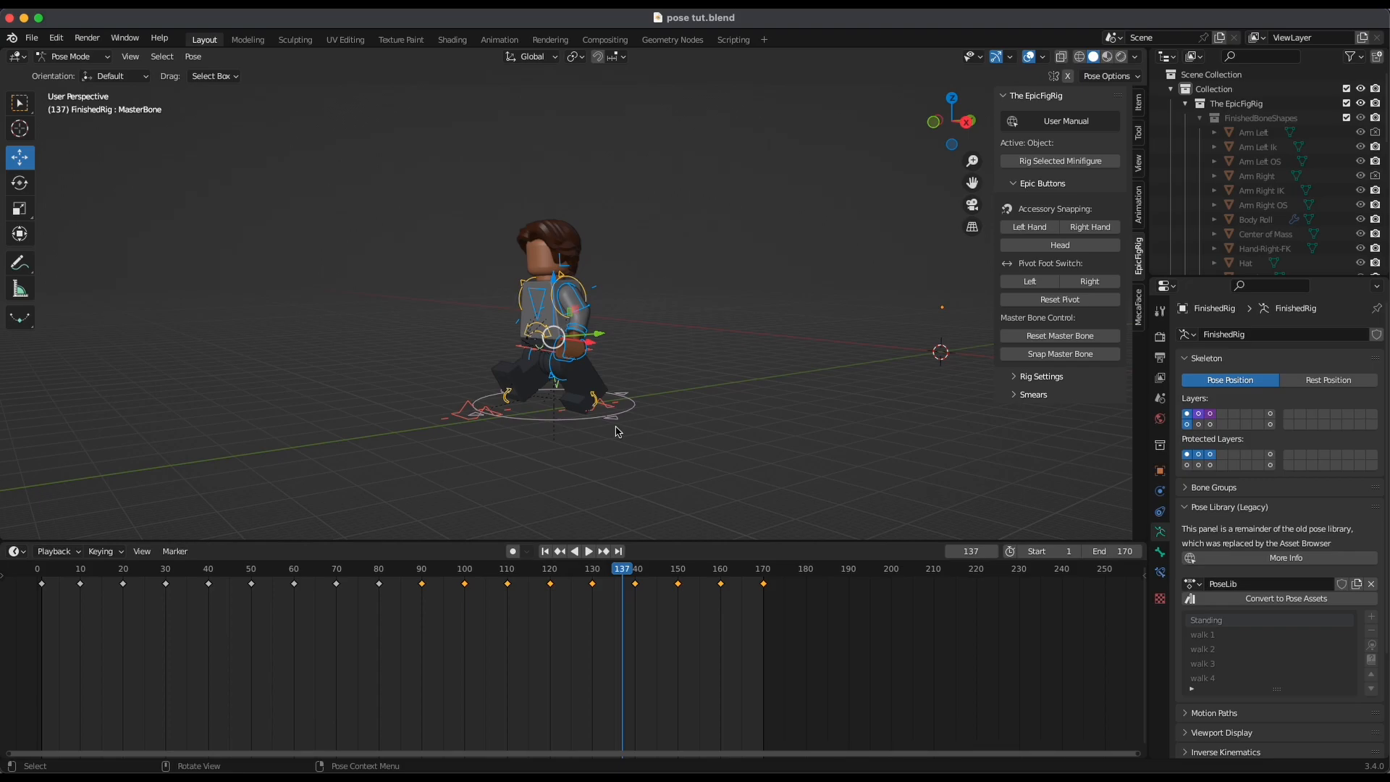
pyautogui.keyDown('alt'); pyautogui.moveTo(634, 447); pyautogui.dragTo(781, 391); pyautogui.keyUp('alt')
pyautogui.click(949, 121)
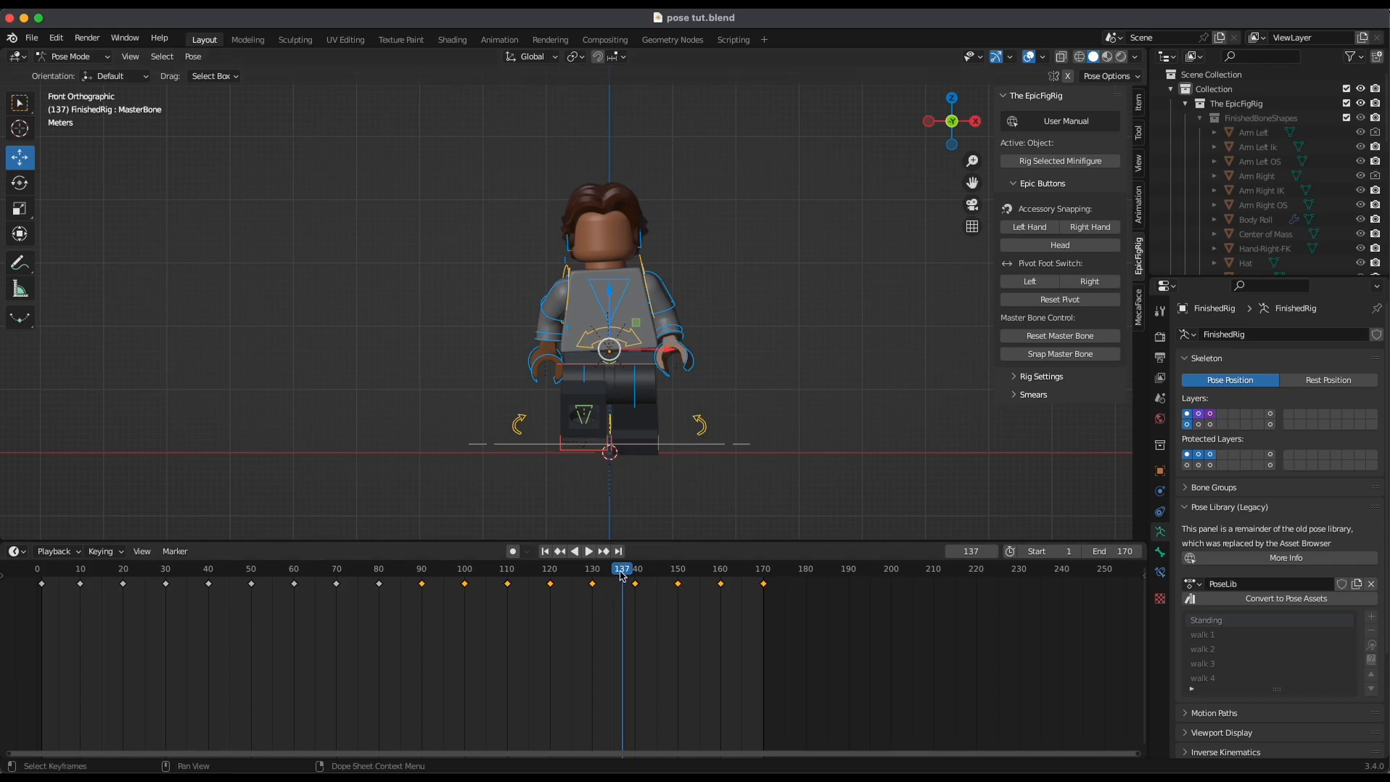
pyautogui.keyDown('ctrl'); pyautogui.keyDown('alt'); pyautogui.moveTo(850, 426); pyautogui.dragTo(762, 493); pyautogui.keyUp('alt'); pyautogui.keyUp('ctrl')
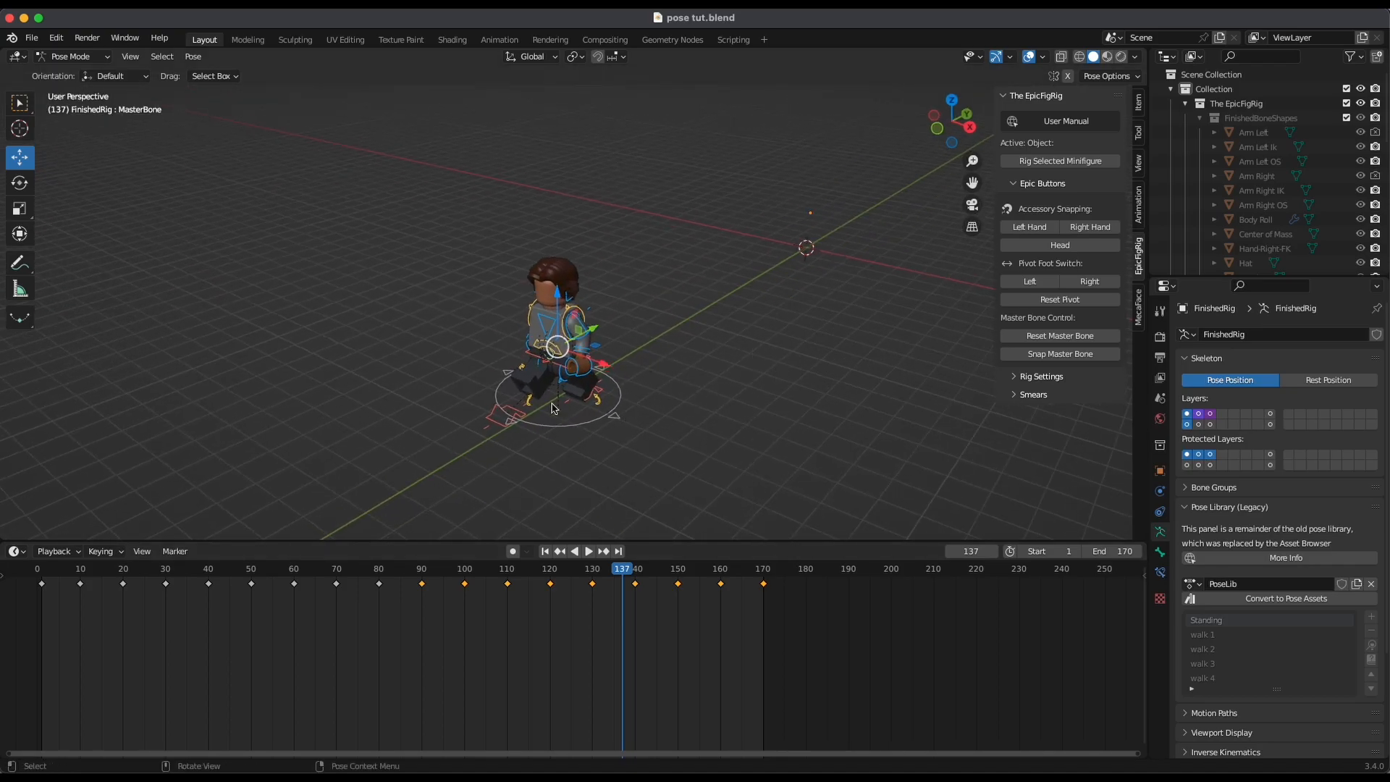
pyautogui.moveTo(627, 448); pyautogui.dragTo(805, 455, button='middle')
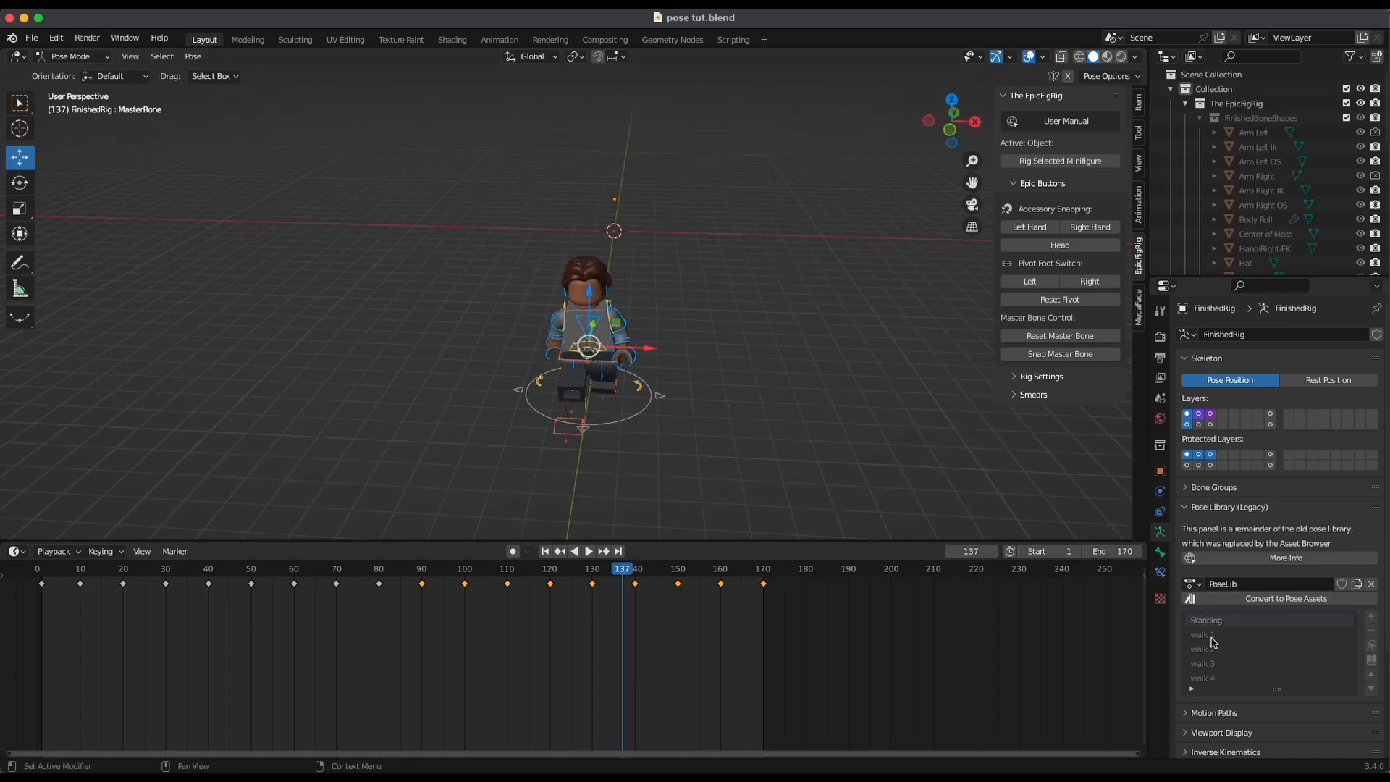
pyautogui.keyDown('alt'); pyautogui.moveTo(895, 483); pyautogui.dragTo(794, 499); pyautogui.keyUp('alt')
pyautogui.keyDown('alt'); pyautogui.moveTo(764, 481); pyautogui.dragTo(799, 472); pyautogui.keyUp('alt')
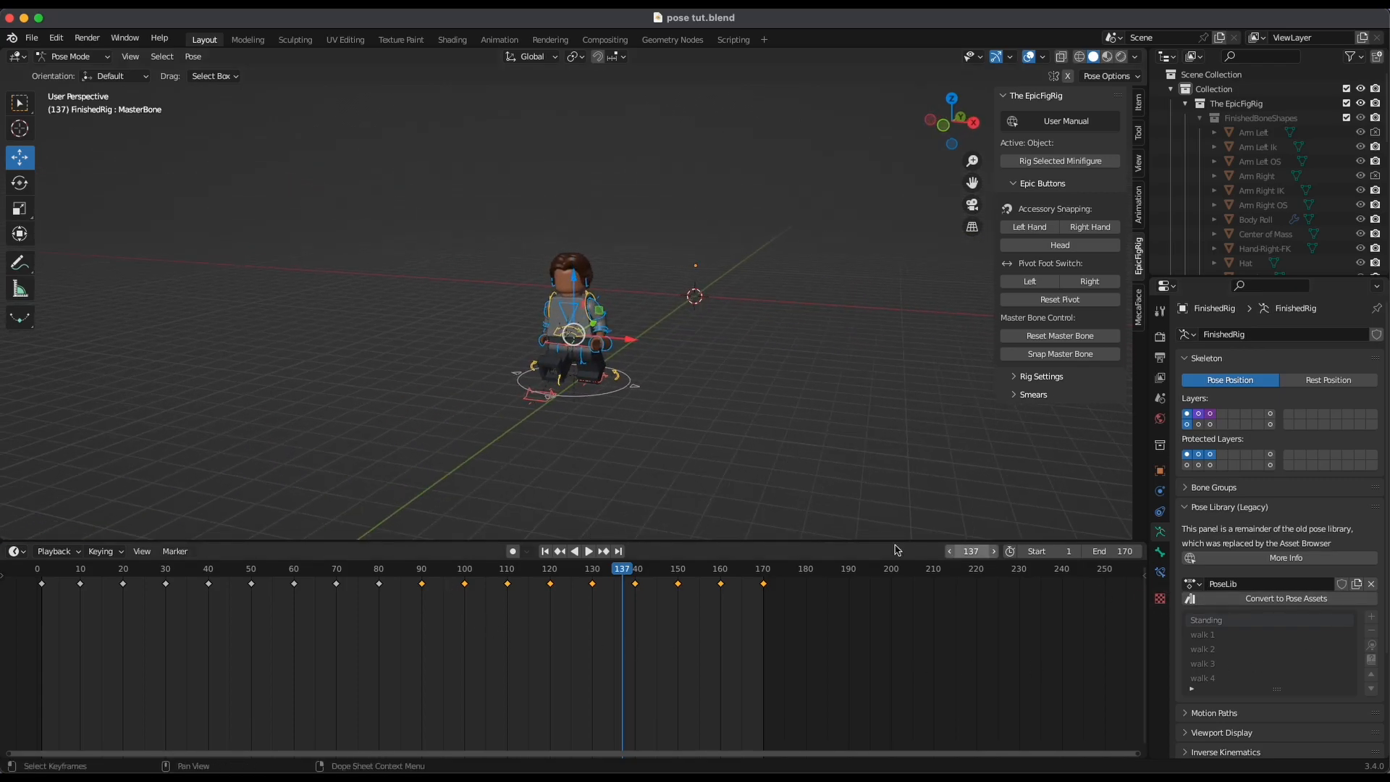
pyautogui.keyDown('alt'); pyautogui.moveTo(845, 501); pyautogui.dragTo(788, 424); pyautogui.keyUp('alt')
pyautogui.keyDown('alt'); pyautogui.moveTo(688, 456); pyautogui.dragTo(767, 296); pyautogui.keyUp('alt')
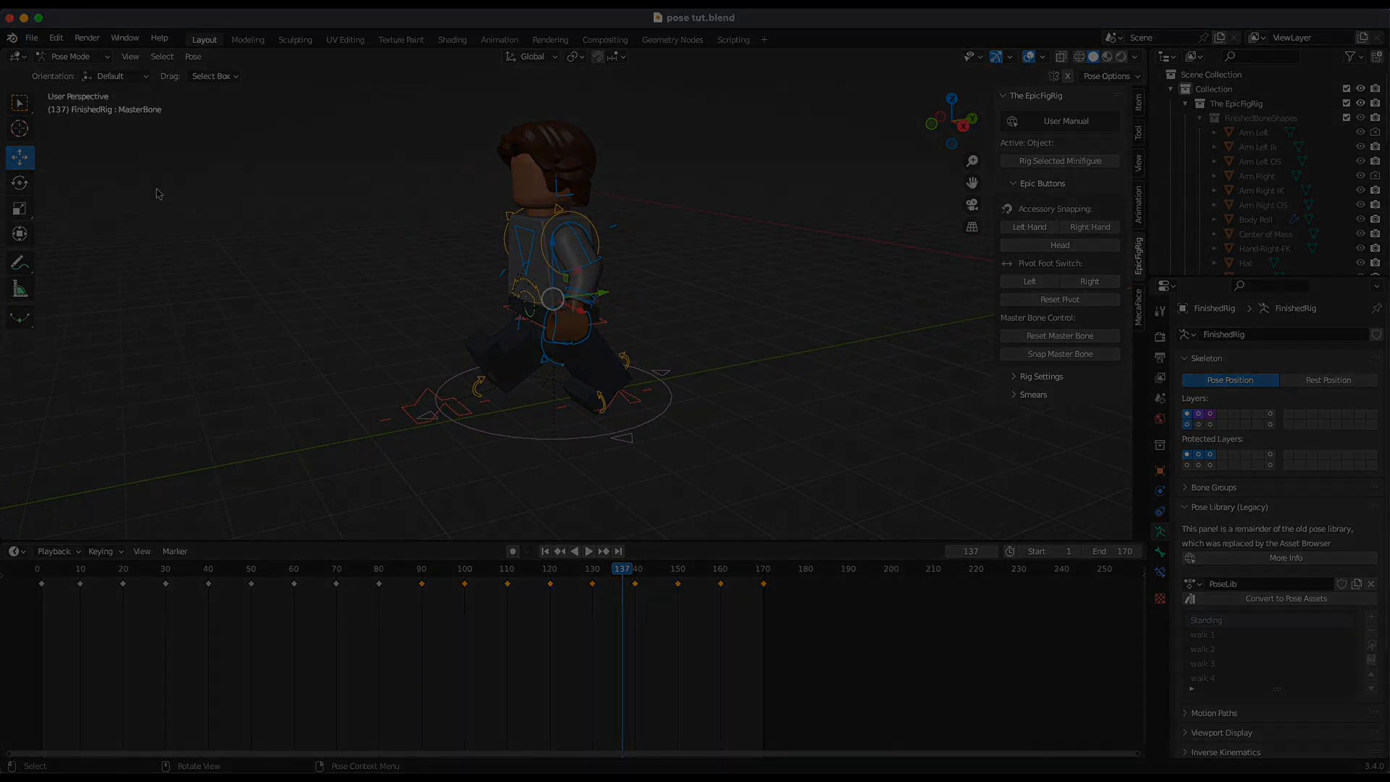